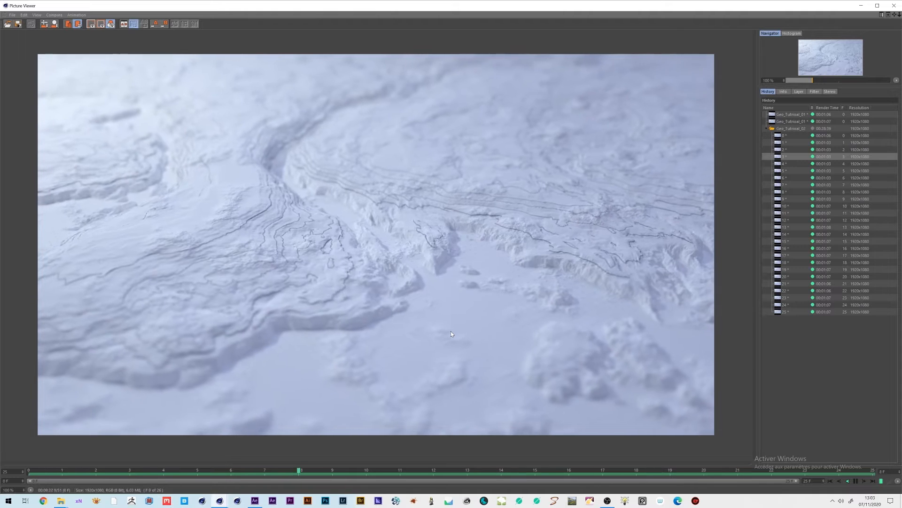
# Close the rendered-frames viewer, switch to After Effects and examine the contour lines in LINES_COMPOSTION.
pyautogui.click(897, 7)
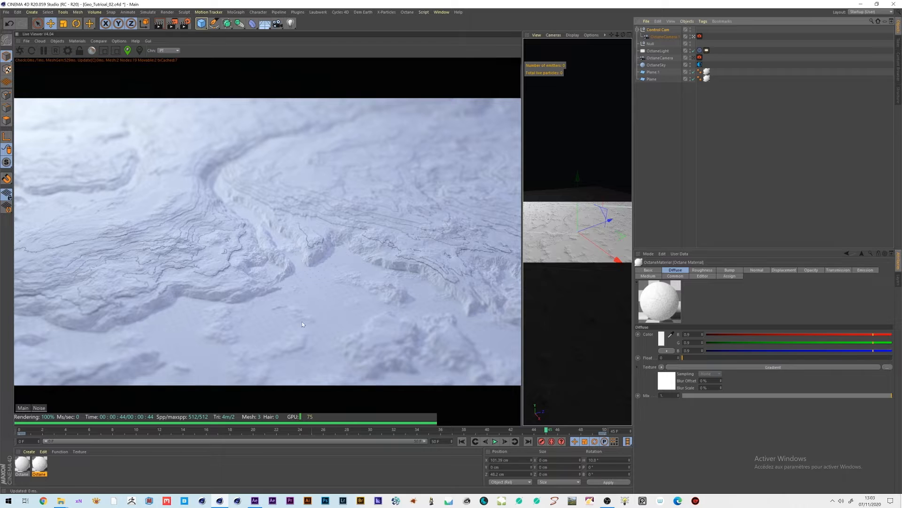
pyautogui.click(254, 501)
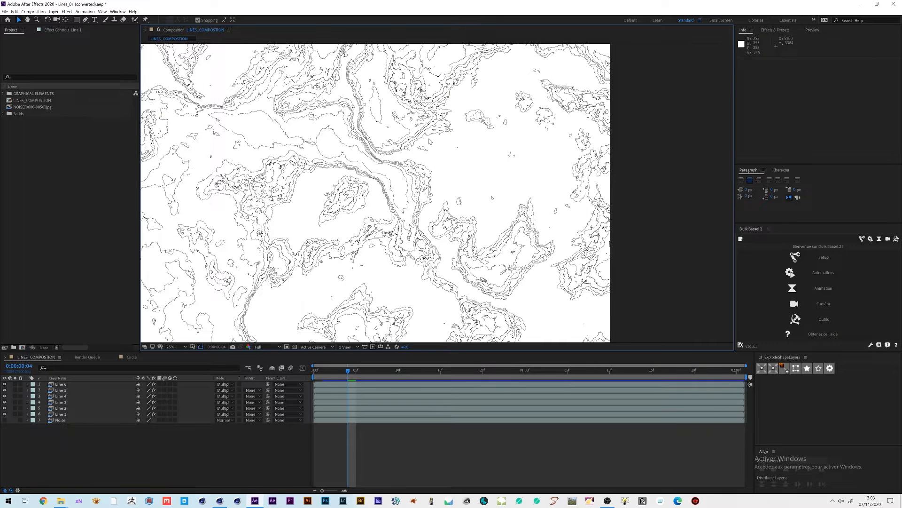
pyautogui.scroll(-1, 336, 247)
pyautogui.scroll(1, 337, 247)
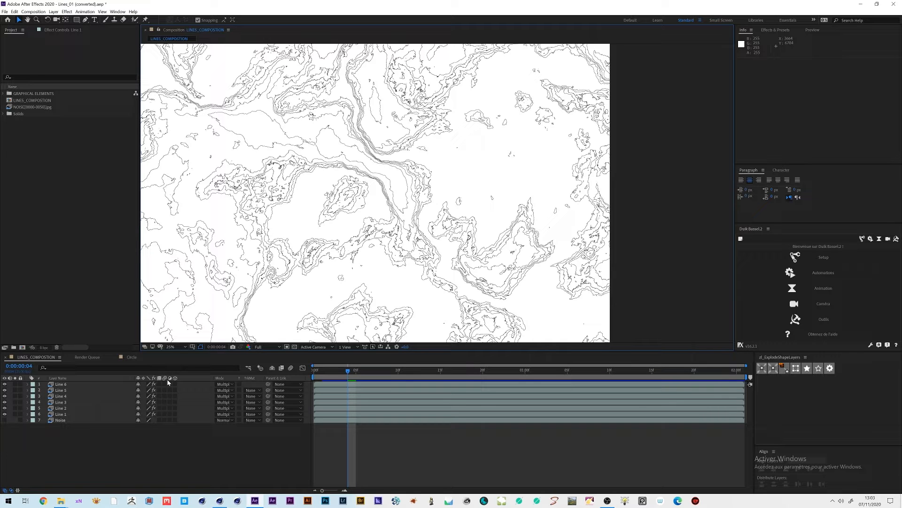
pyautogui.moveTo(410, 198); pyautogui.dragTo(394, 207)
pyautogui.scroll(-1, 383, 206)
pyautogui.scroll(1, 383, 206)
pyautogui.moveTo(373, 204); pyautogui.dragTo(402, 220, button='middle')
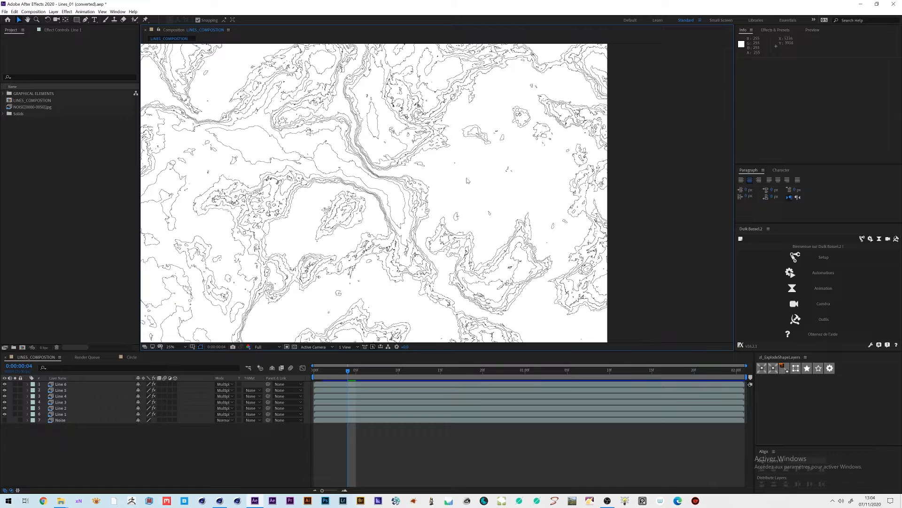
pyautogui.scroll(2, 440, 182)
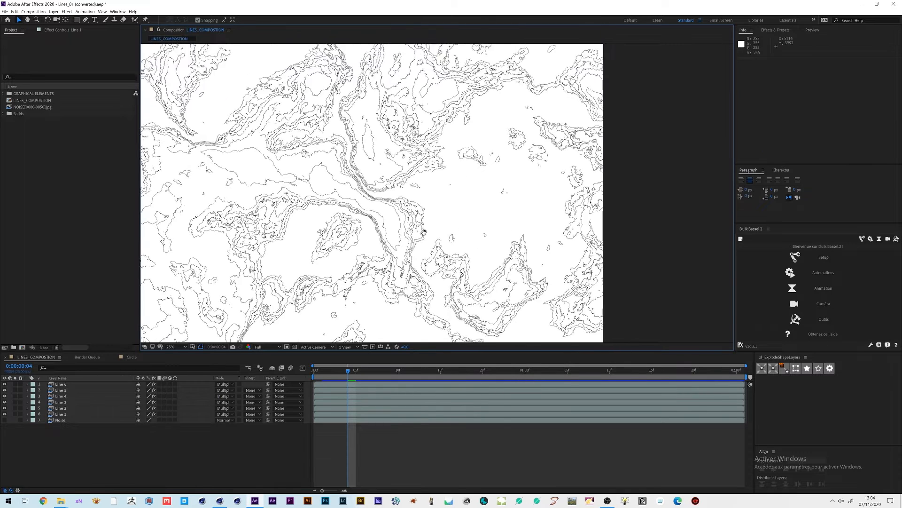
pyautogui.scroll(-4, 314, 141)
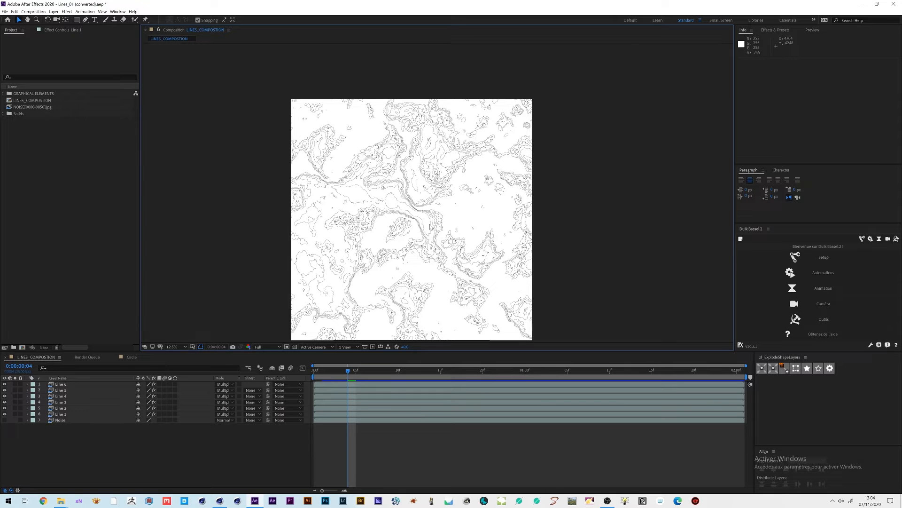
pyautogui.scroll(2, 428, 228)
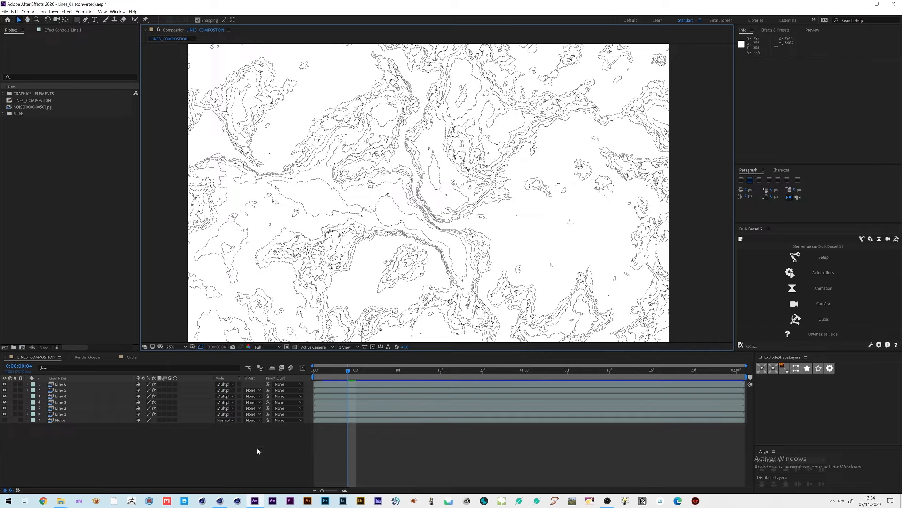
# Switch to Cinema 4D, leave the scene camera's view, and turn off Displacement and Bump in the second Octane material.
pyautogui.moveTo(225, 503)
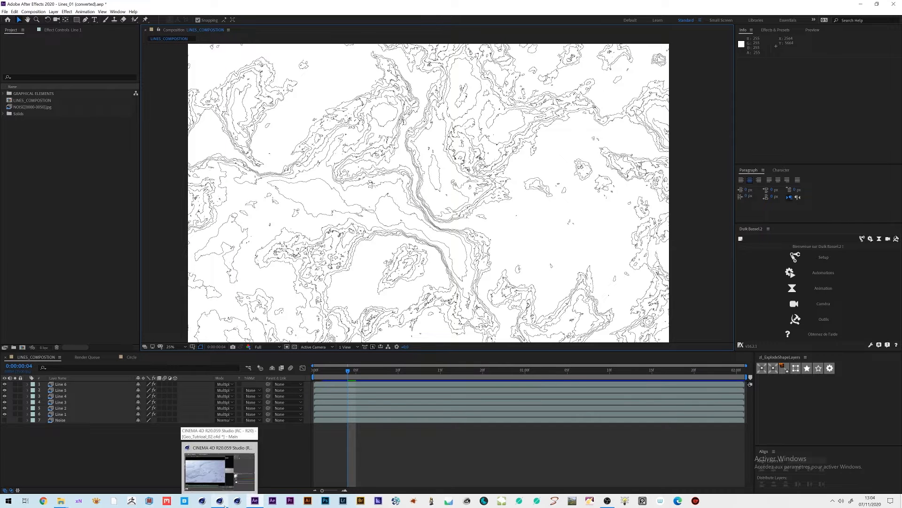
pyautogui.click(235, 472)
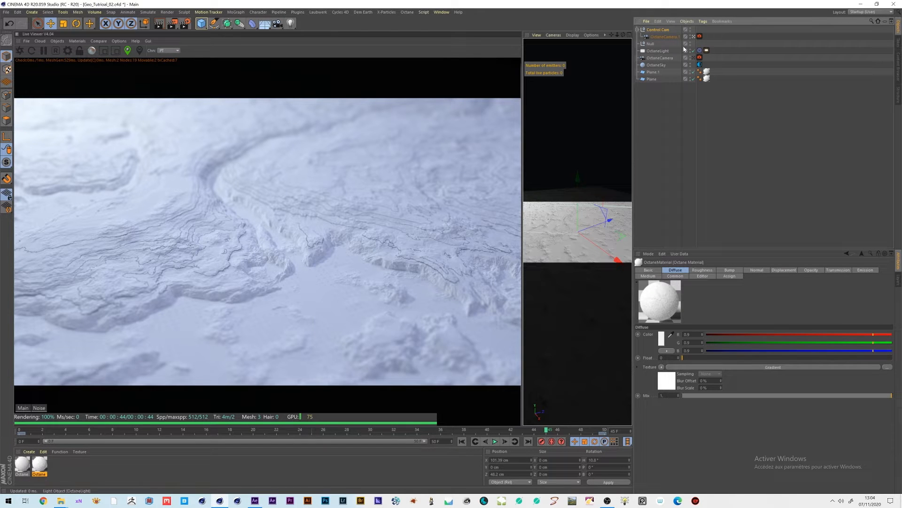
pyautogui.click(693, 36)
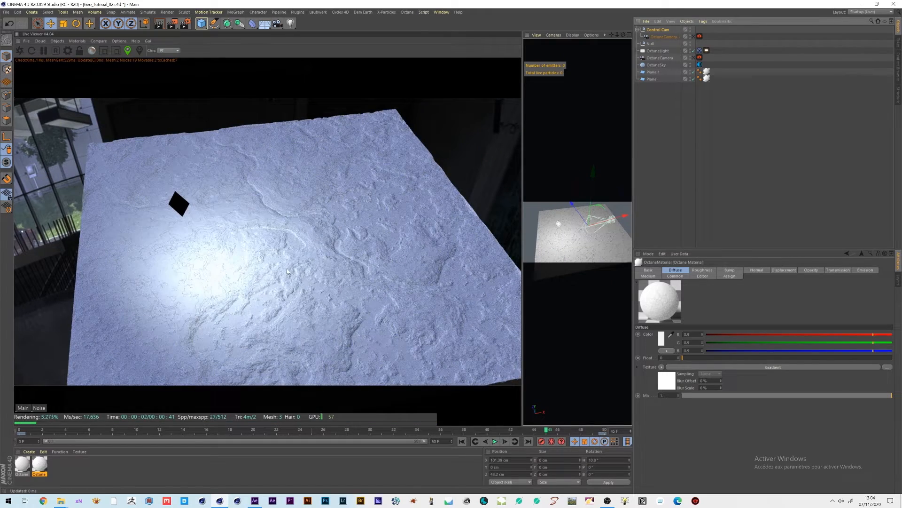
pyautogui.doubleClick(41, 468)
pyautogui.moveTo(230, 54); pyautogui.dragTo(557, 107)
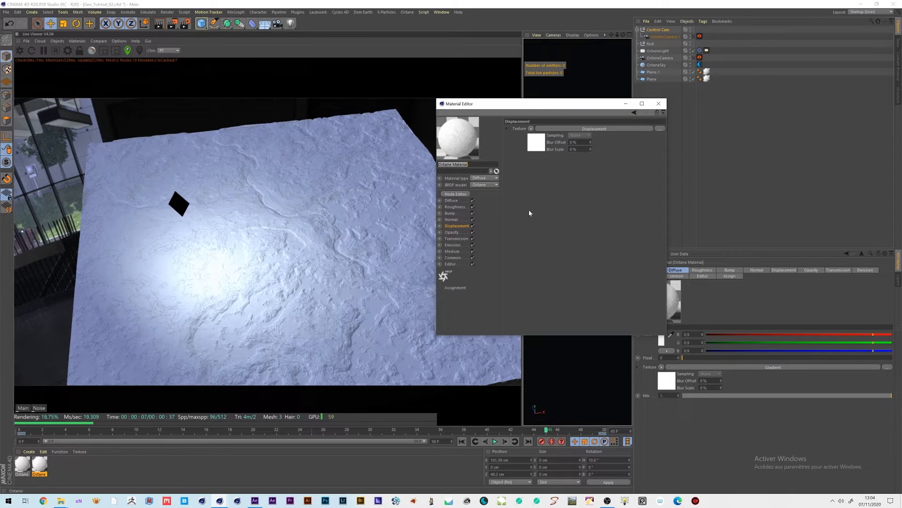
pyautogui.click(473, 226)
pyautogui.click(473, 213)
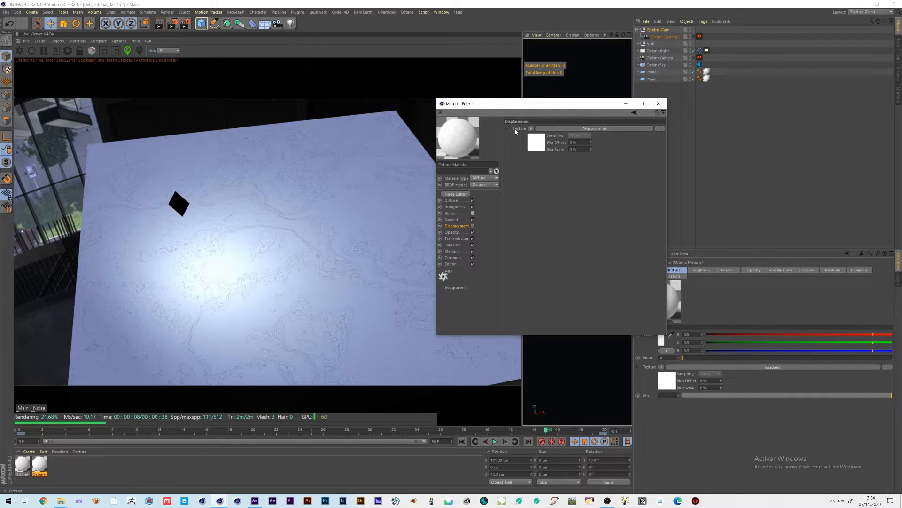
# Examine the contour lines on the flat plane from a closer angle in a widened viewport, then pause the live render.
pyautogui.moveTo(470, 103); pyautogui.dragTo(667, 194)
pyautogui.moveTo(524, 225); pyautogui.dragTo(431, 235)
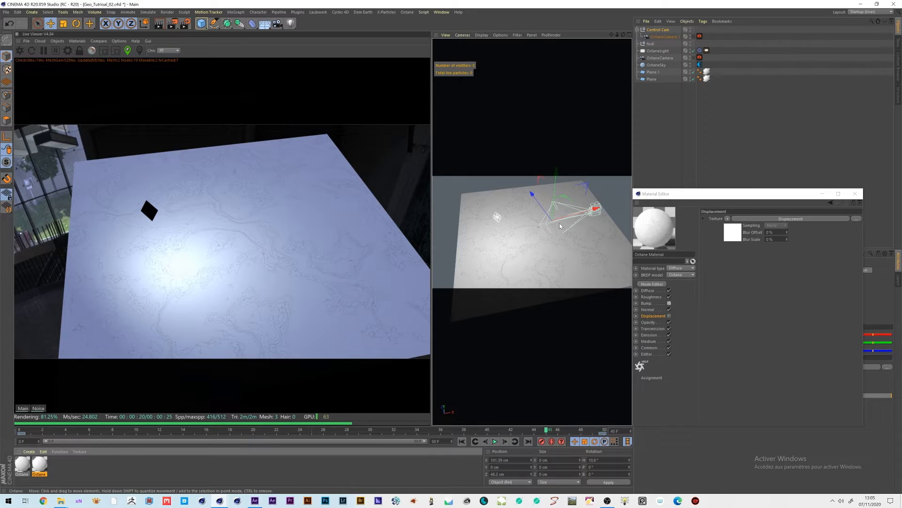
pyautogui.moveTo(309, 227); pyautogui.dragTo(285, 233)
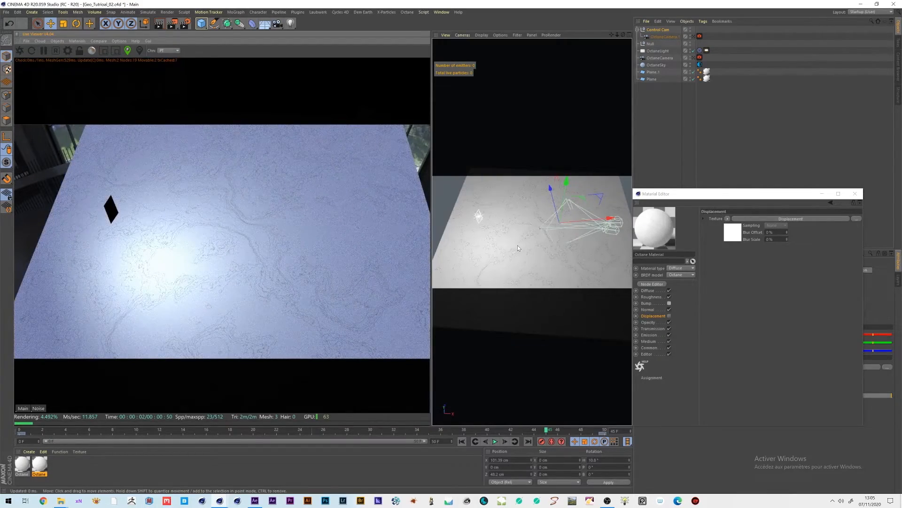
pyautogui.scroll(2, 526, 242)
pyautogui.keyDown('alt'); pyautogui.moveTo(558, 220); pyautogui.dragTo(547, 224, button='middle'); pyautogui.keyUp('alt')
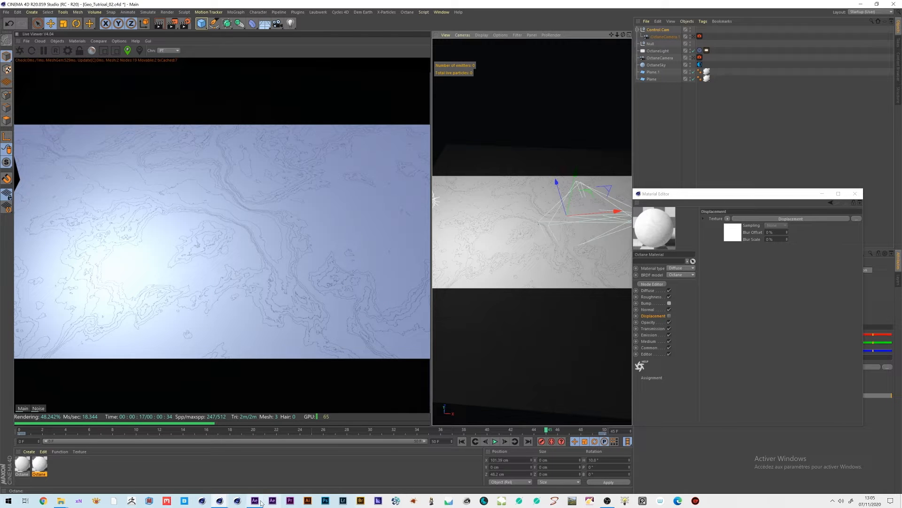
pyautogui.click(44, 50)
# Switch to After Effects and inspect the contour lines in LINES_COMPOSTION up close.
pyautogui.click(255, 500)
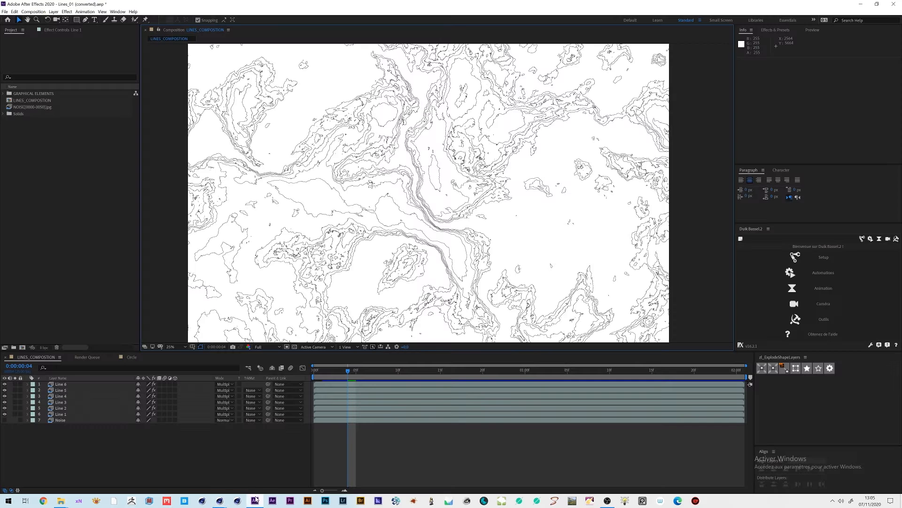
pyautogui.moveTo(451, 263); pyautogui.dragTo(478, 202, button='middle')
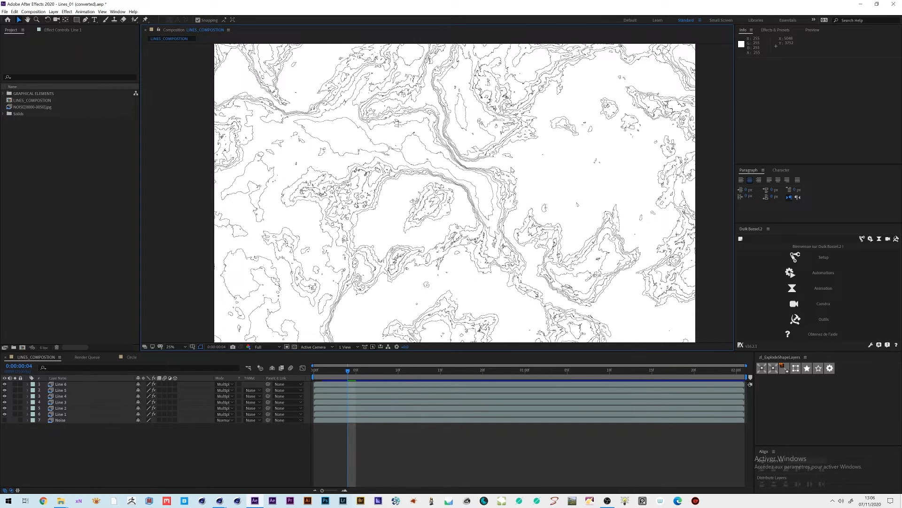
pyautogui.scroll(2, 512, 169)
pyautogui.moveTo(558, 155); pyautogui.dragTo(450, 199, button='middle')
# Switch to Cinema 4D, re-enable Bump and Displacement in the open Octane material, and return to the camera nested under Control Cam.
pyautogui.moveTo(219, 501)
pyautogui.click(205, 476)
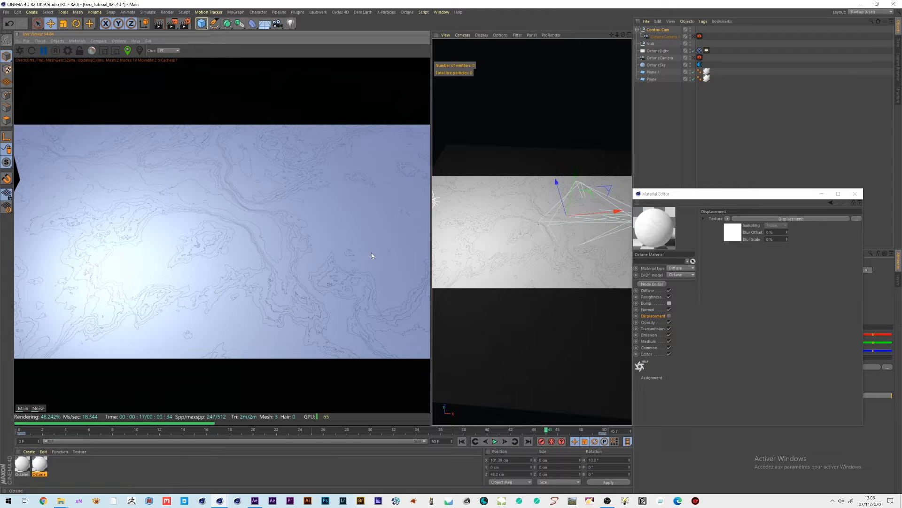
pyautogui.click(669, 304)
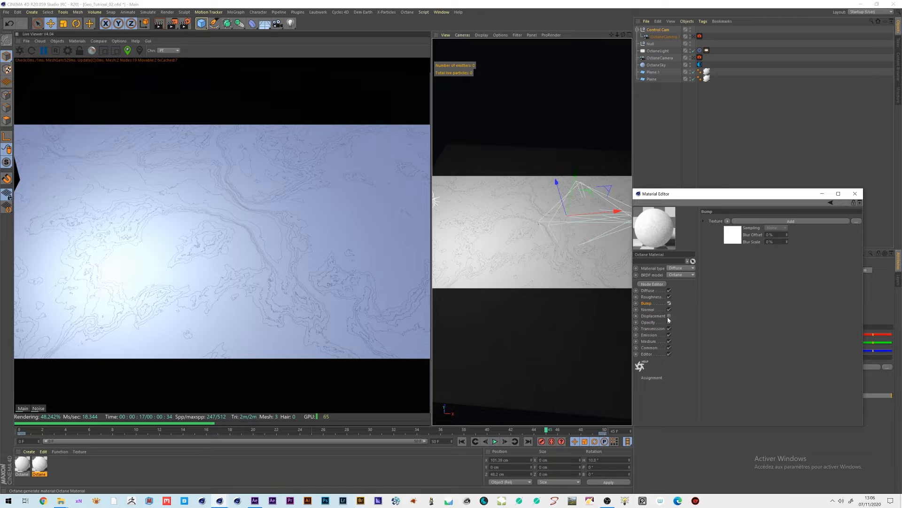
pyautogui.click(669, 316)
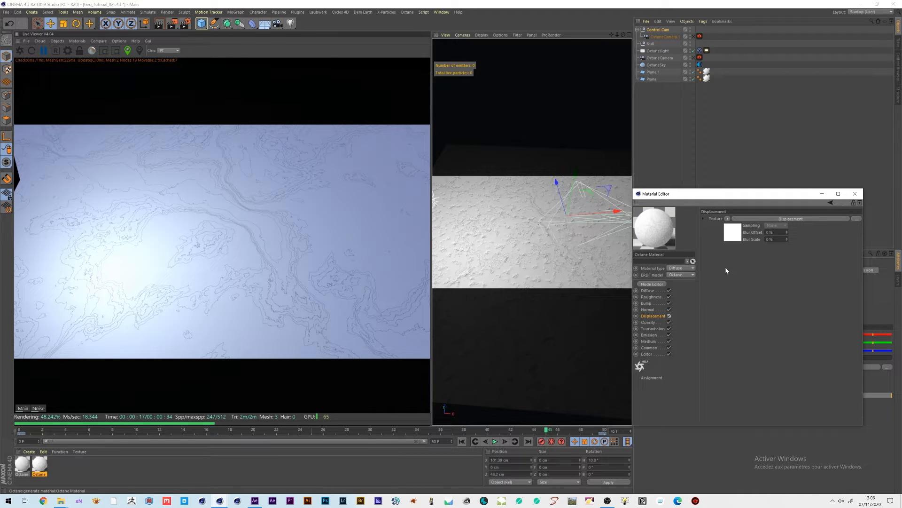
pyautogui.click(855, 193)
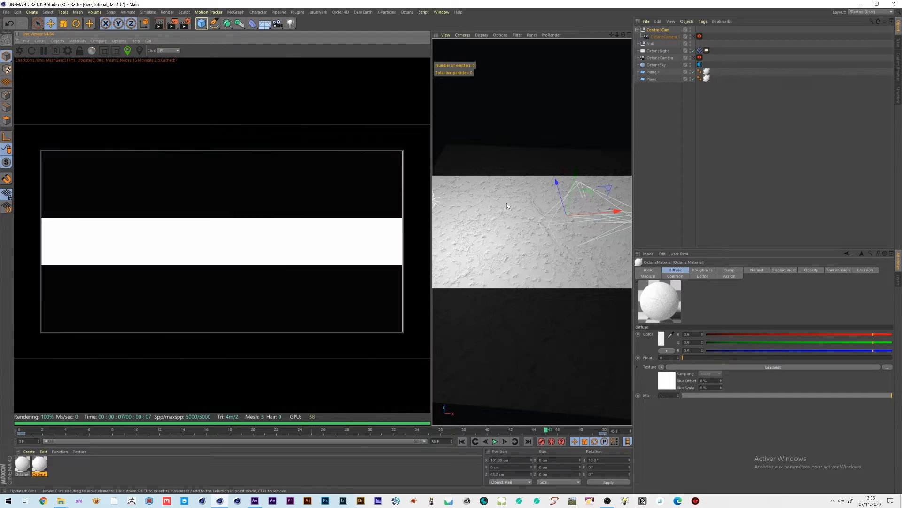
pyautogui.click(695, 36)
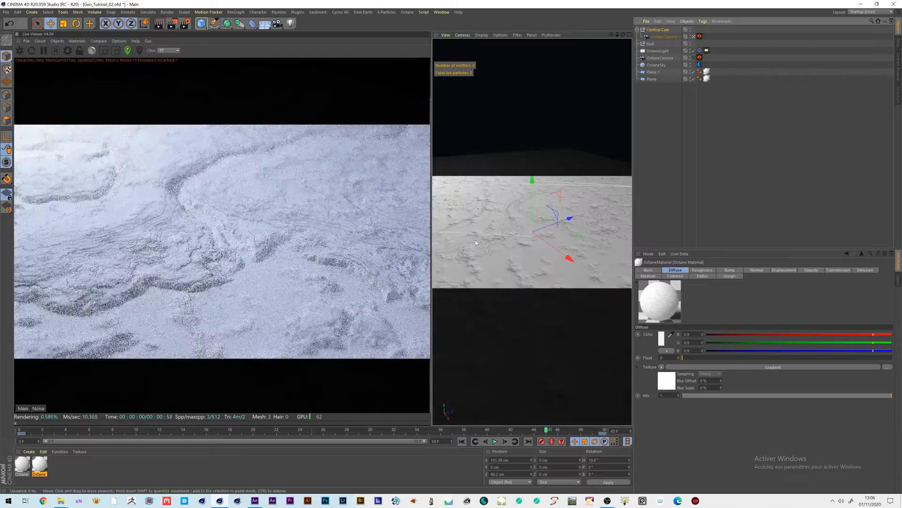
pyautogui.click(256, 286)
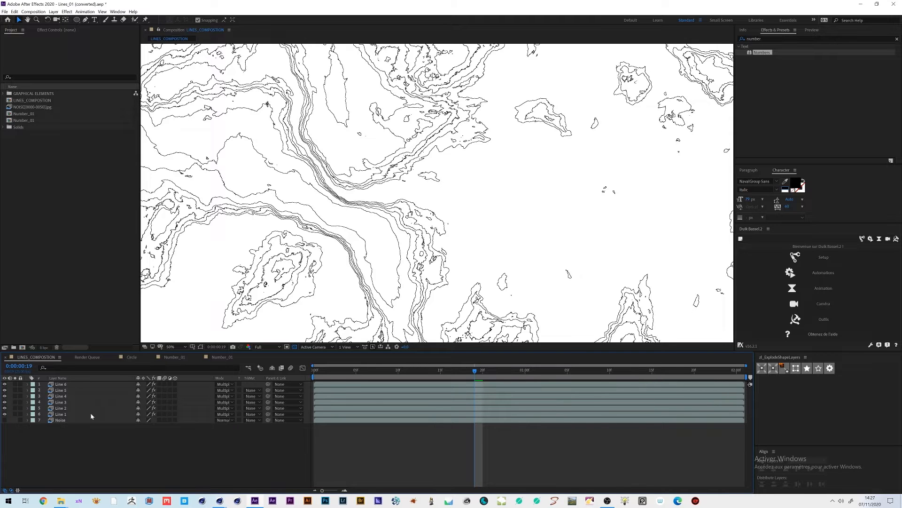
# Add a text layer reading 50 in the blank area beside the contour lines.
pyautogui.hotkey('ctrl', 't')
pyautogui.click(473, 189)
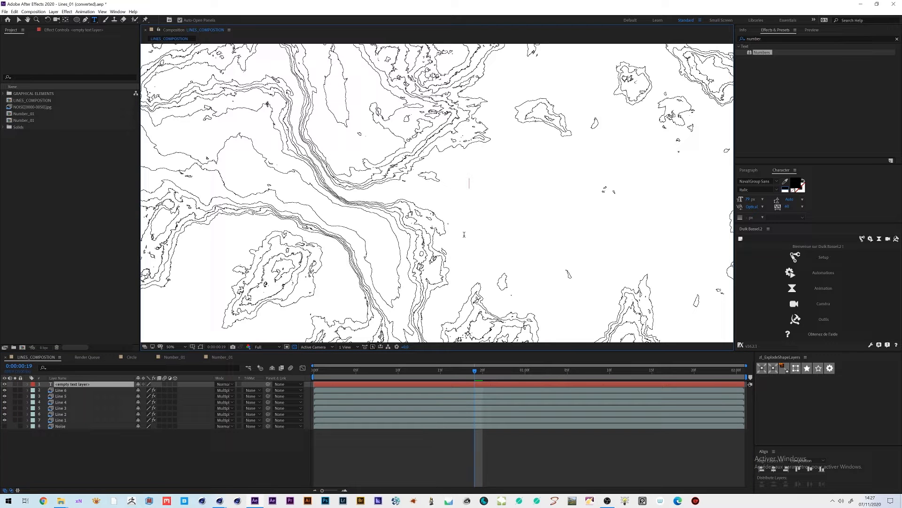
pyautogui.write('50')
pyautogui.press('Escape')
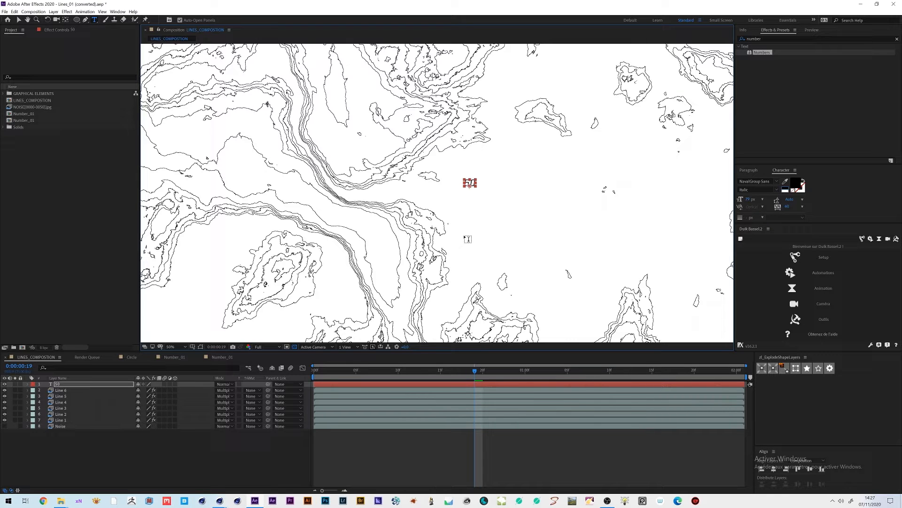
# Rotate the 50 label a quarter turn counter-clockwise and move it slightly farther into the blank area.
pyautogui.press('w')
pyautogui.press('.')
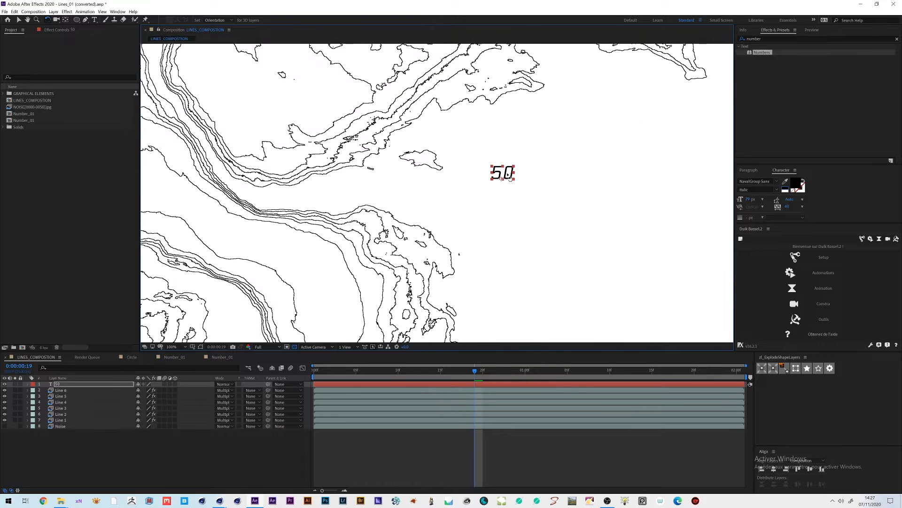
pyautogui.moveTo(500, 175); pyautogui.dragTo(496, 186)
pyautogui.press('v')
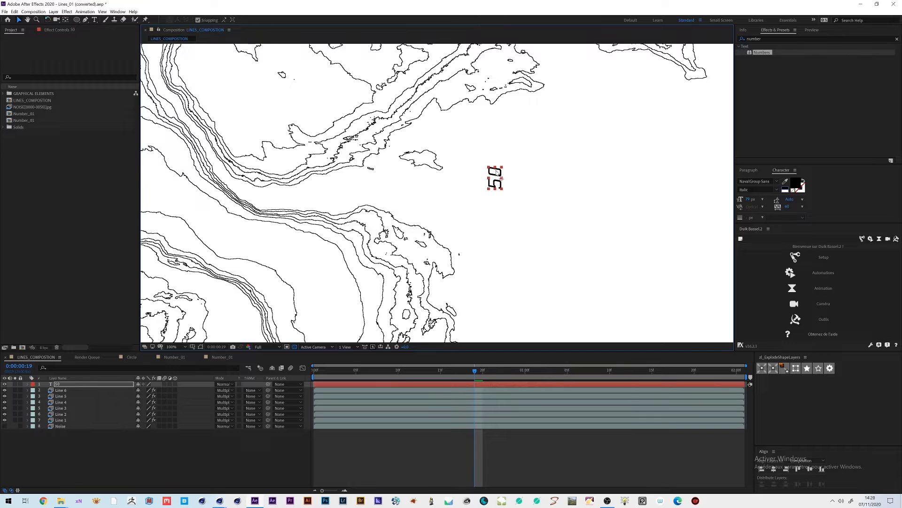
pyautogui.moveTo(496, 178); pyautogui.dragTo(532, 185)
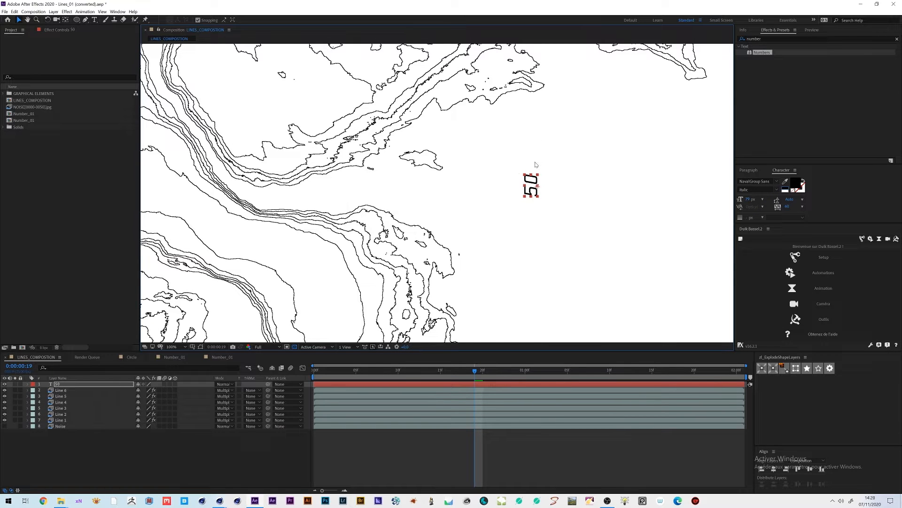
pyautogui.scroll(-1, 537, 163)
pyautogui.moveTo(486, 223); pyautogui.dragTo(510, 231, button='middle')
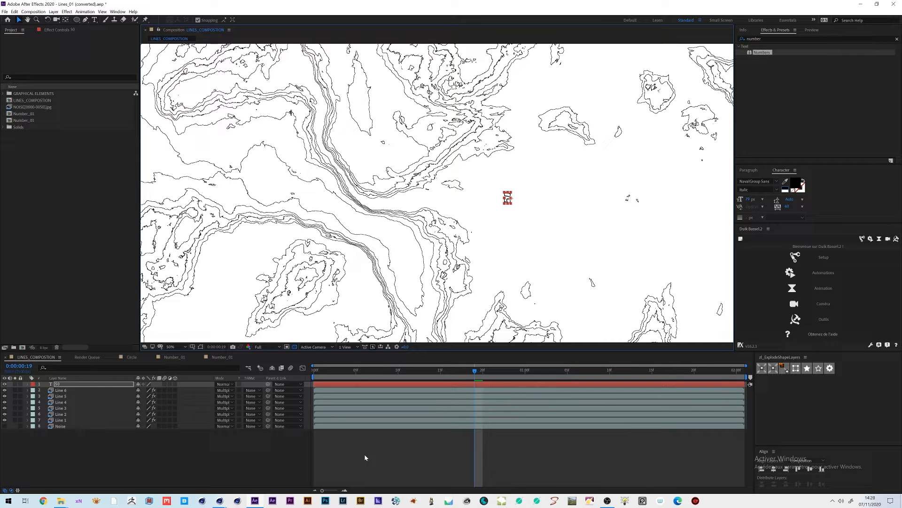
# Add LINES_COMPOSTION to the render queue and set its output format to JPEG Sequence.
pyautogui.hotkey('ctrl', 'm')
pyautogui.click(57, 405)
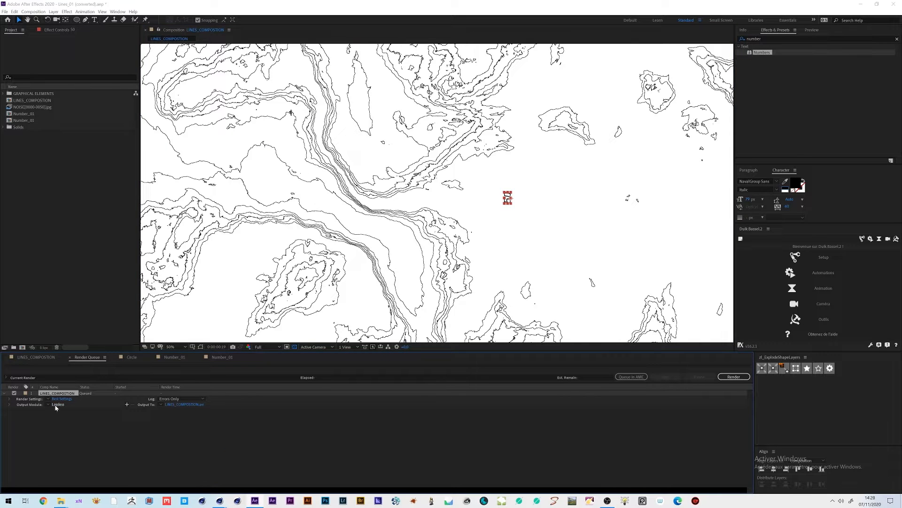
pyautogui.click(664, 143)
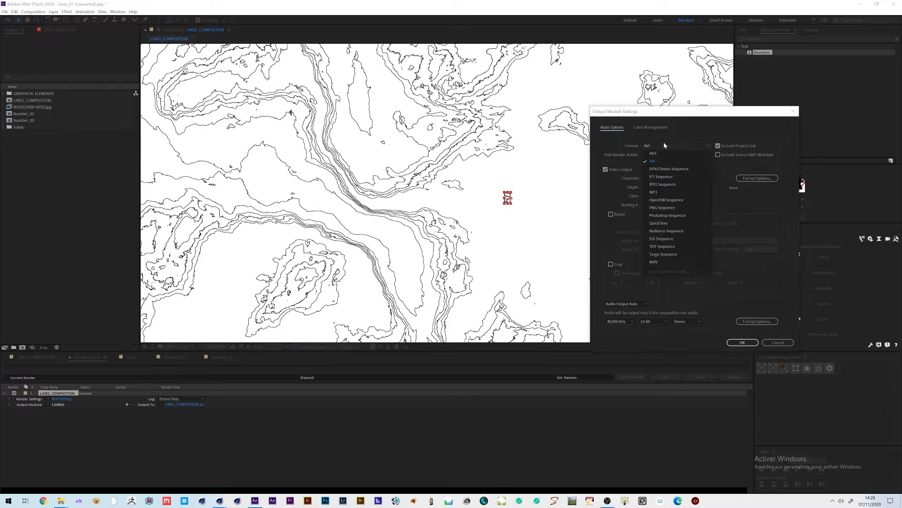
pyautogui.click(670, 185)
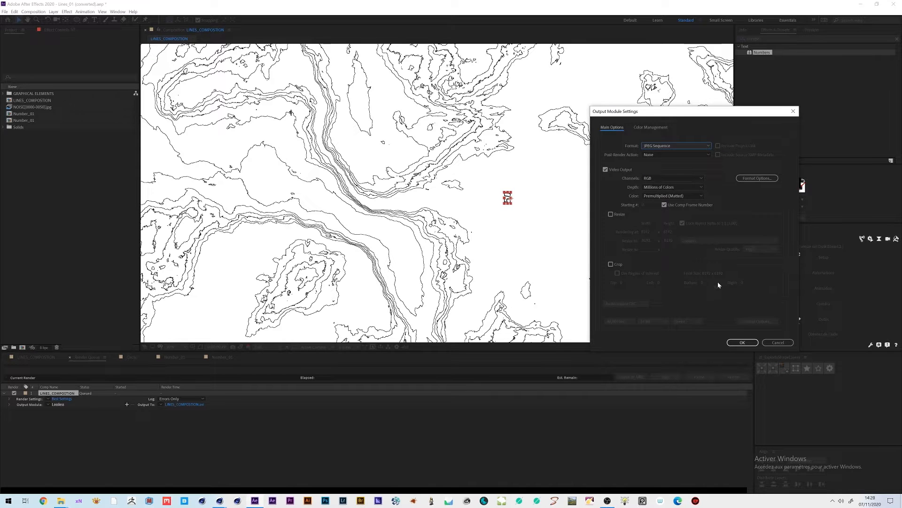
pyautogui.click(743, 342)
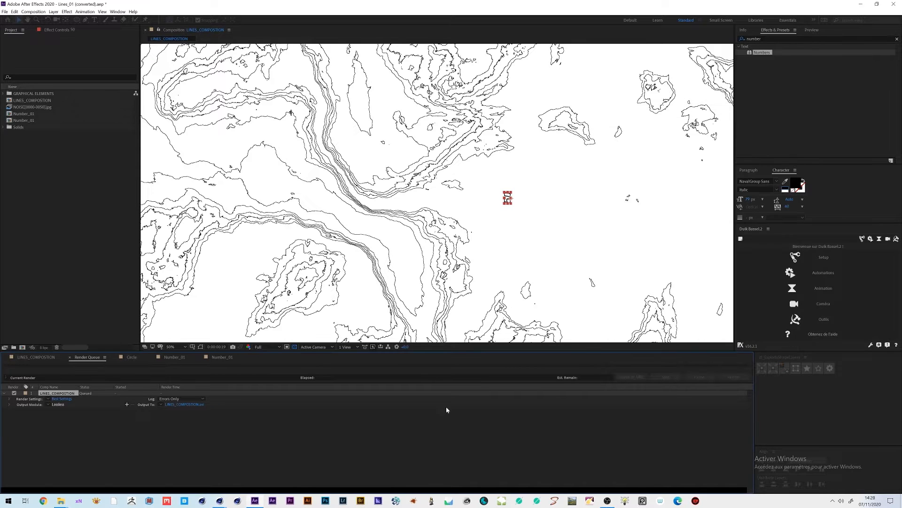
# Direct the render output to TUTORIAL_GEO_MAPS\LINE_SOLO_EXPORT and reuse the LINES_SOLO_COMPOSTION_00000 file name, declining the replacement.
pyautogui.click(206, 403)
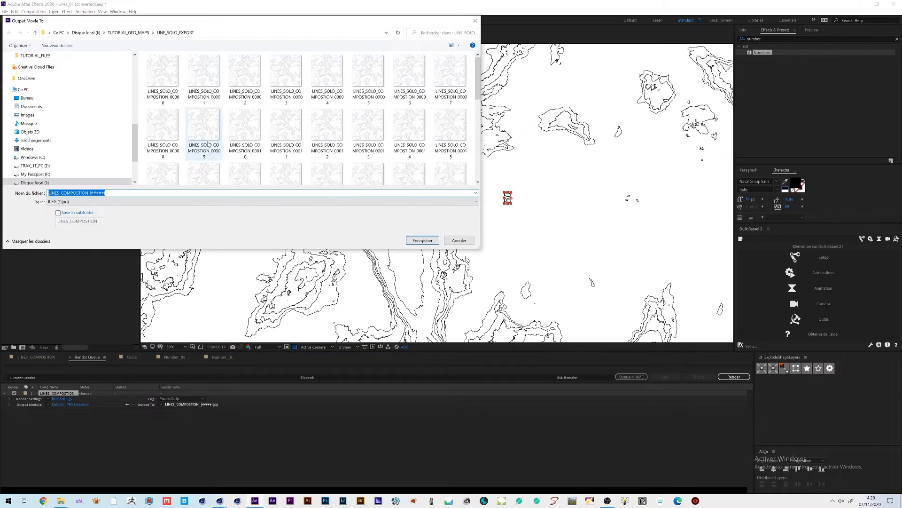
pyautogui.click(144, 31)
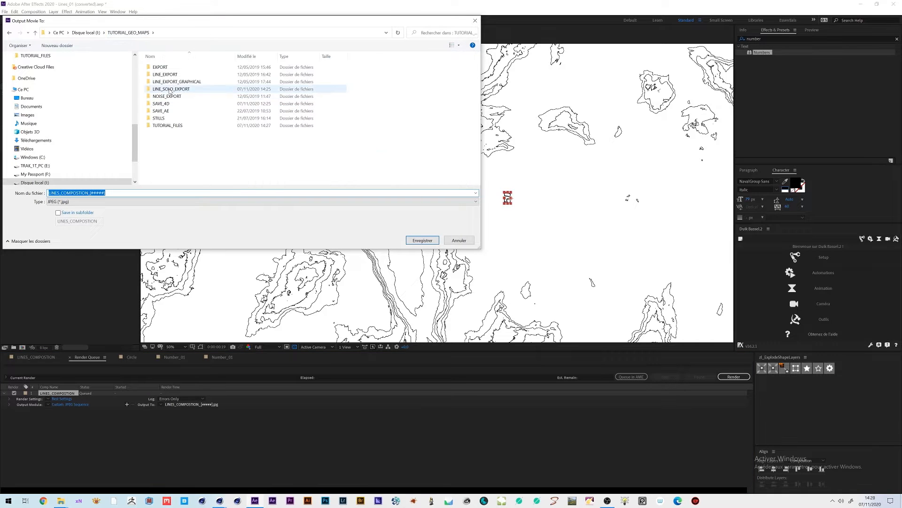
pyautogui.doubleClick(170, 90)
pyautogui.click(167, 78)
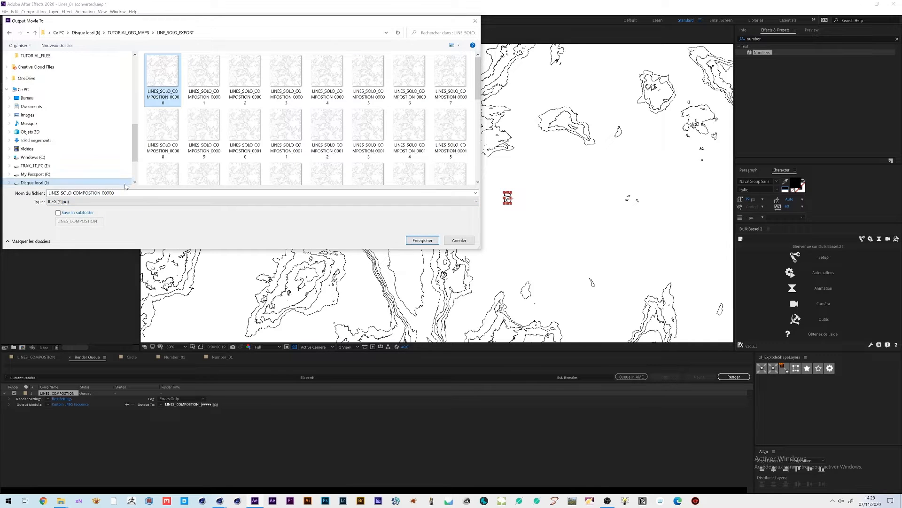
pyautogui.click(409, 240)
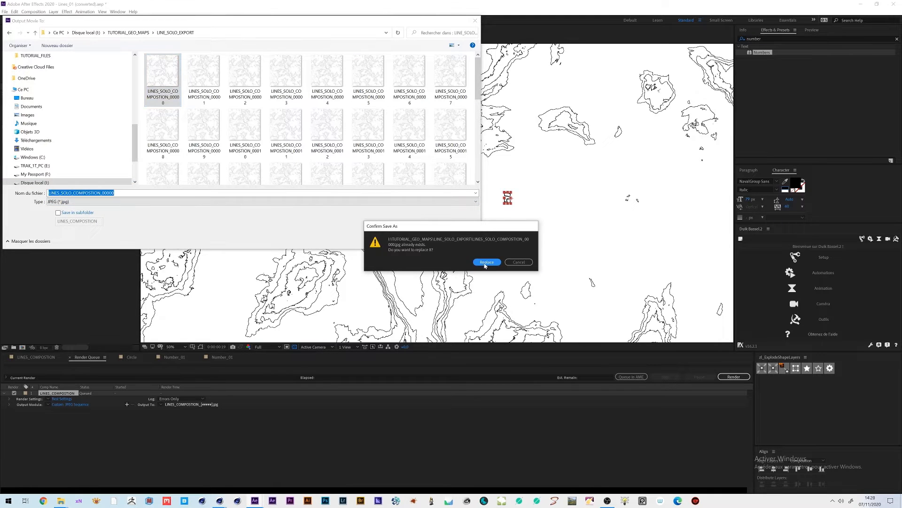
pyautogui.click(519, 263)
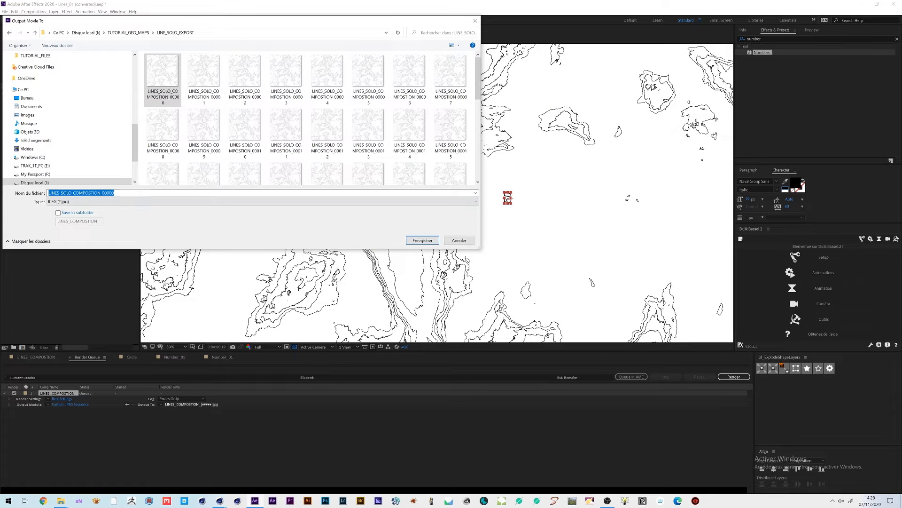
# Shorten the output file name to LINES_SOLO_COMPOSTION by removing its frame number, and save the output location.
pyautogui.click(133, 193)
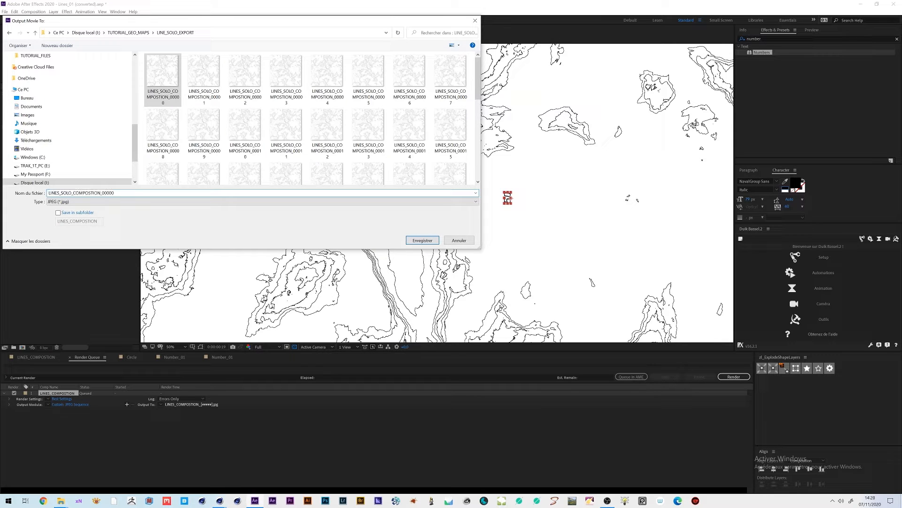
pyautogui.press('BackSpace')
pyautogui.press('BackSpace')
pyautogui.press('BackSpace')
pyautogui.press('BackSpace')
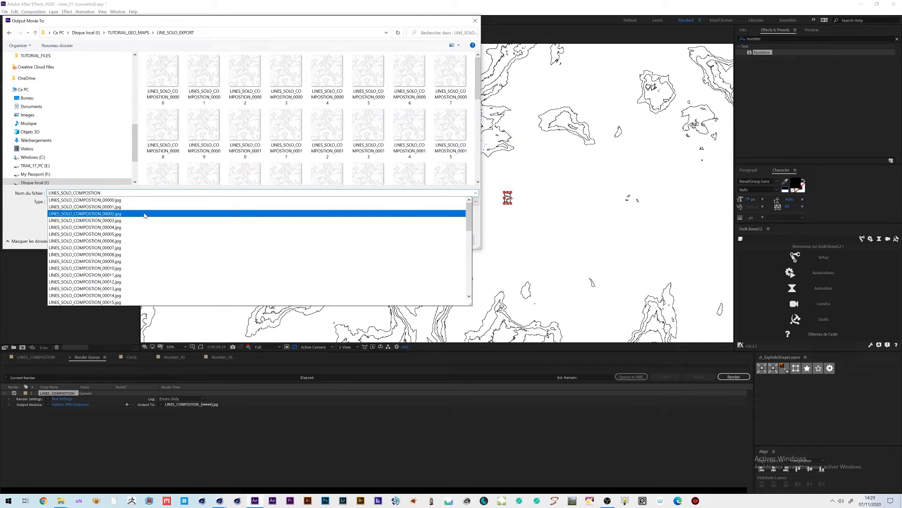
pyautogui.press('Return')
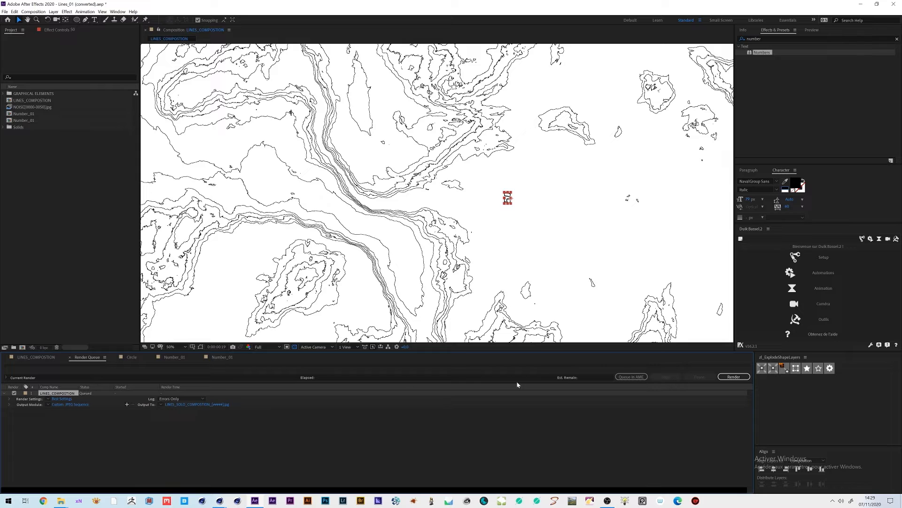
# Render the queued composition, allow the existing files to be overwritten, and stop the render after the first frames.
pyautogui.click(735, 375)
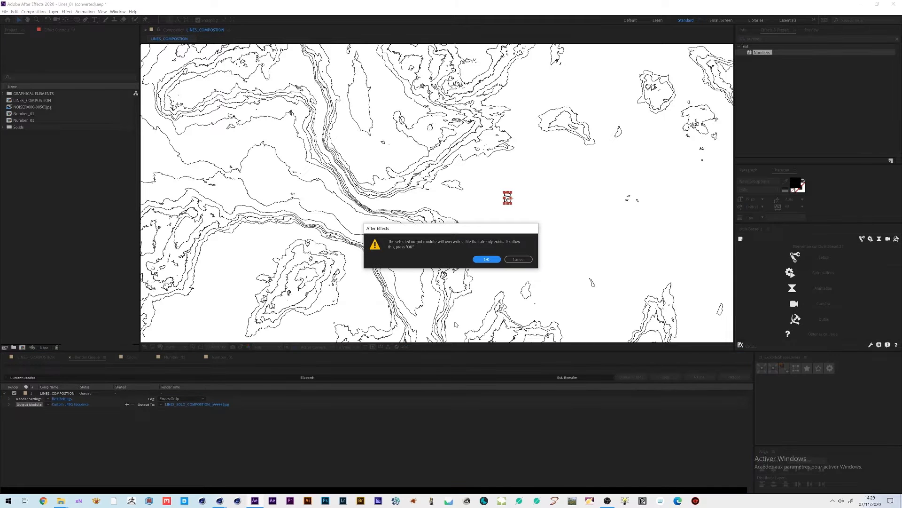
pyautogui.click(487, 259)
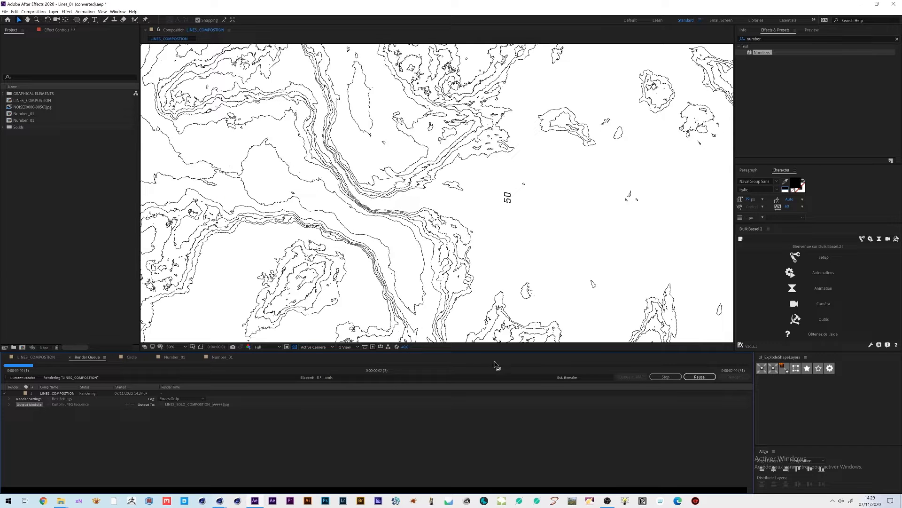
pyautogui.click(666, 377)
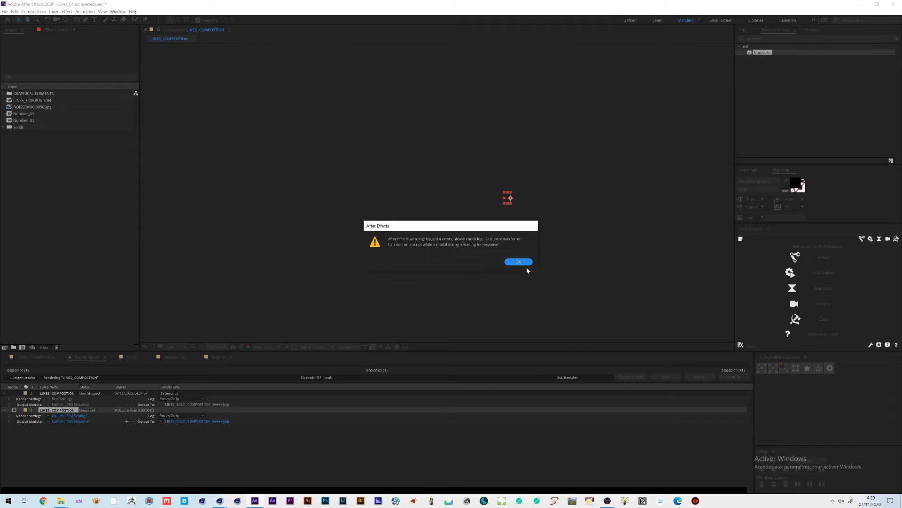
pyautogui.click(520, 262)
# Open the LINE_SOLO_EXPORT folder in File Explorer and inspect the exported frame LINES_SOLO_COMPOSTION_00000, closing it when done.
pyautogui.click(61, 500)
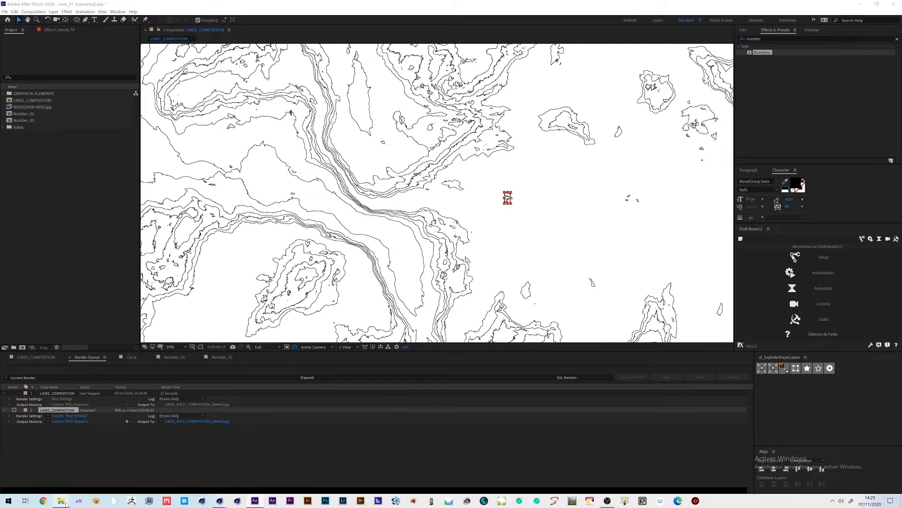
pyautogui.click(137, 473)
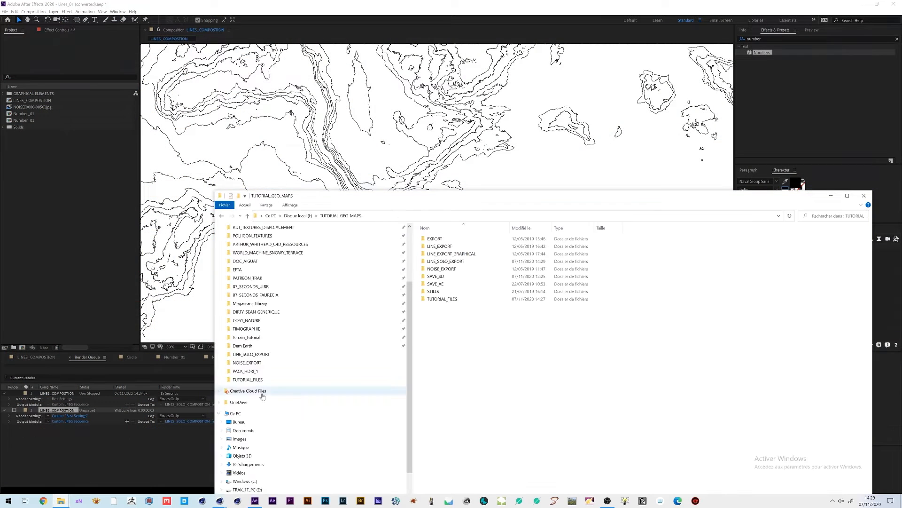
pyautogui.doubleClick(446, 262)
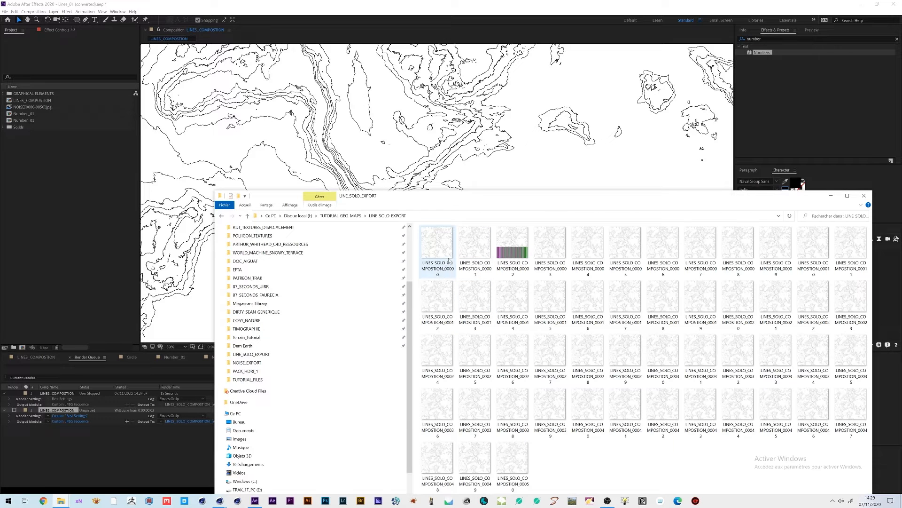
pyautogui.doubleClick(435, 252)
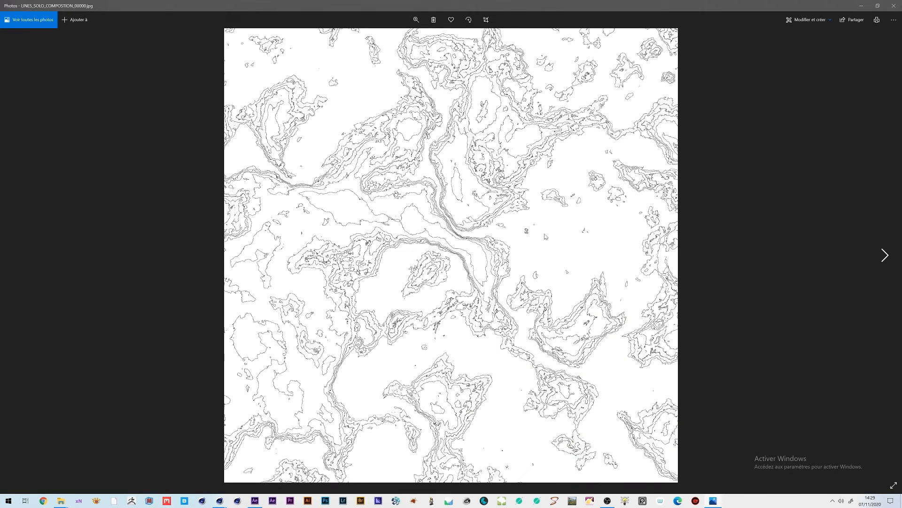
pyautogui.click(894, 6)
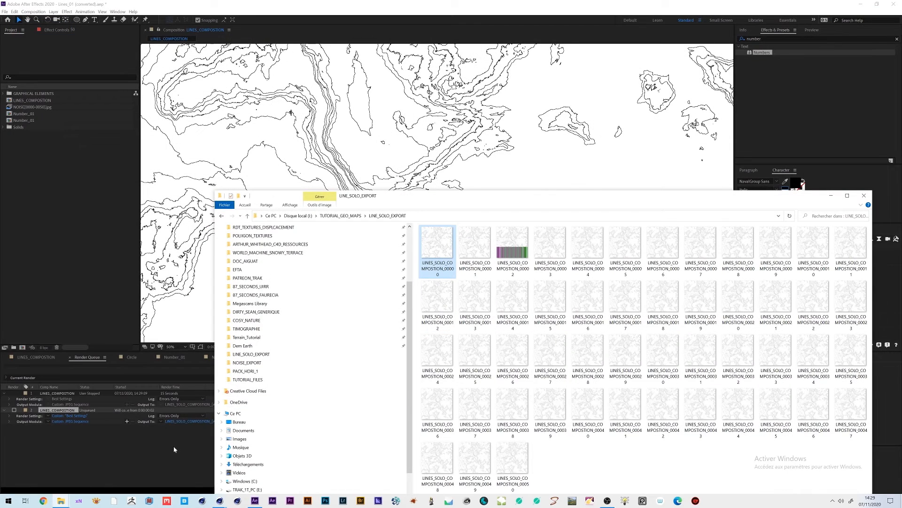
# Switch to Cinema 4D, reload the line-map ImageTexture feeding the diffuse Gradient, and restart the Octane live render.
pyautogui.moveTo(219, 500)
pyautogui.click(186, 470)
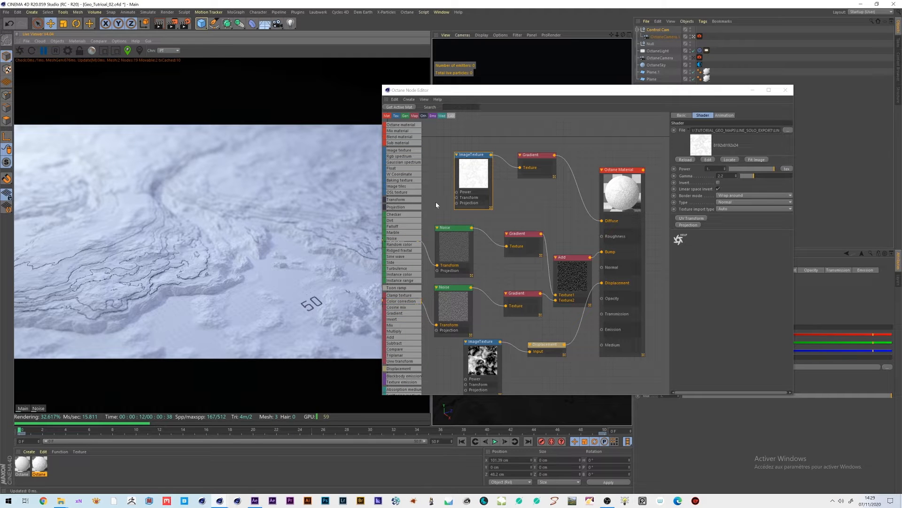
pyautogui.click(479, 178)
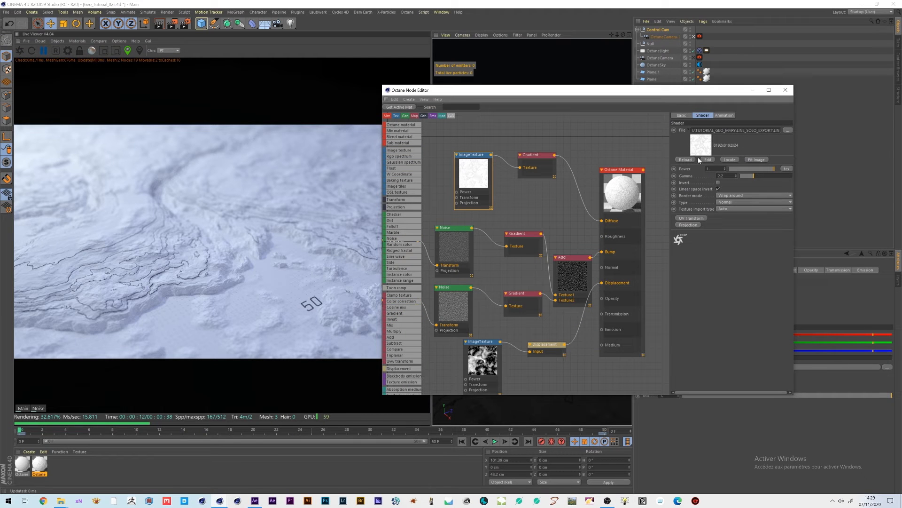
pyautogui.moveTo(493, 90); pyautogui.dragTo(372, 124)
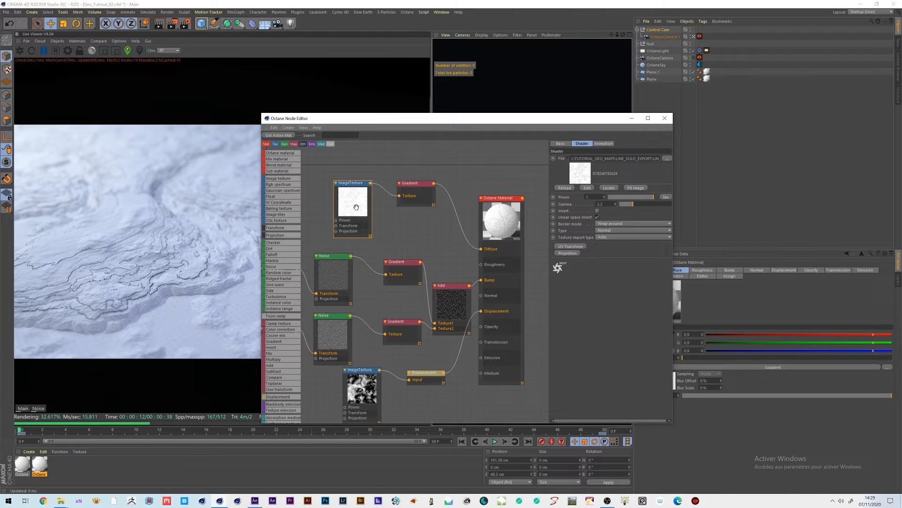
pyautogui.click(564, 188)
pyautogui.click(19, 51)
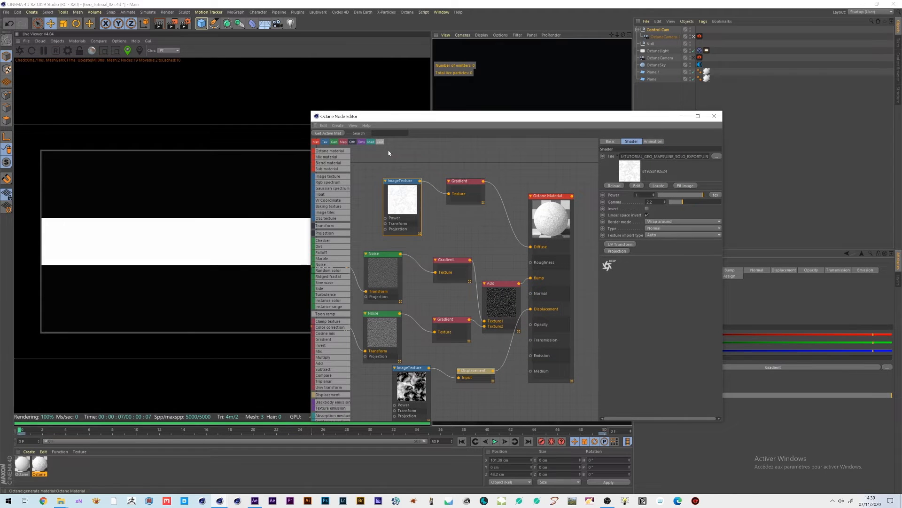
# Pause the Octane live render once the terrain shows the 50 label, and close the Octane Node Editor.
pyautogui.moveTo(394, 122); pyautogui.dragTo(474, 109)
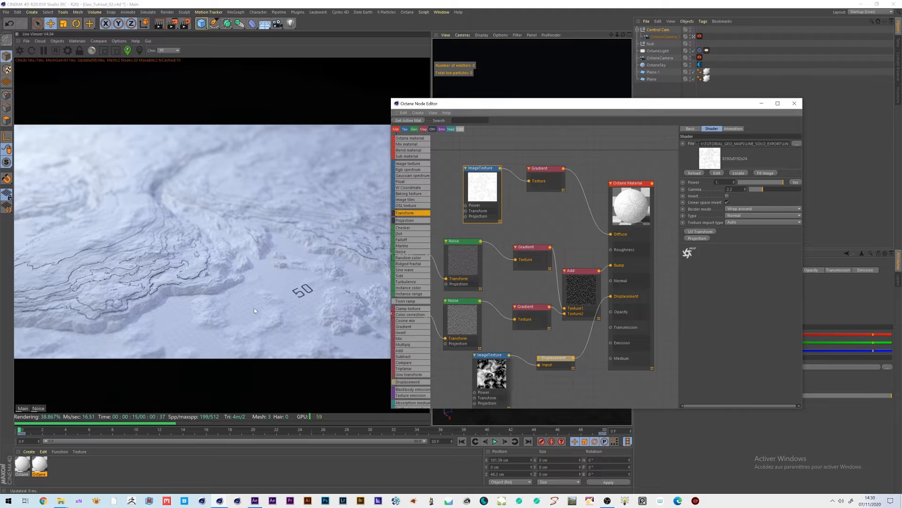
pyautogui.click(43, 50)
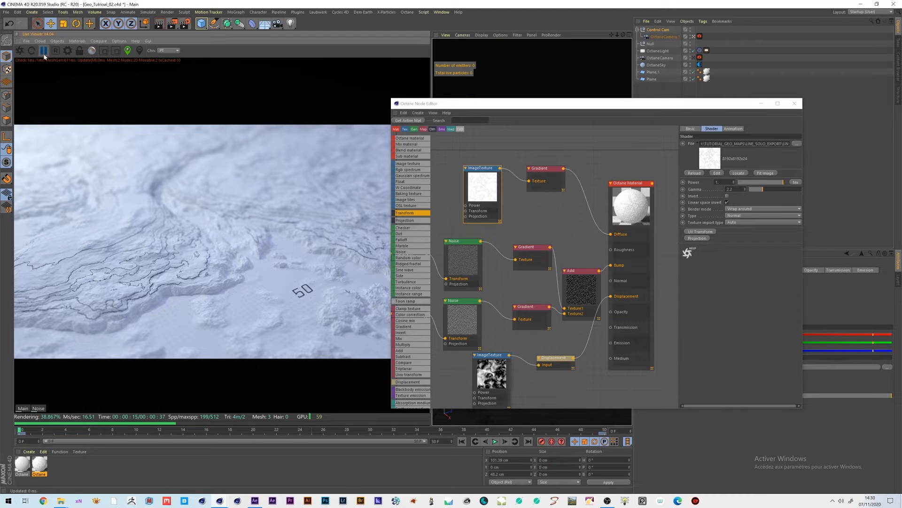
pyautogui.moveTo(484, 104); pyautogui.dragTo(498, 83)
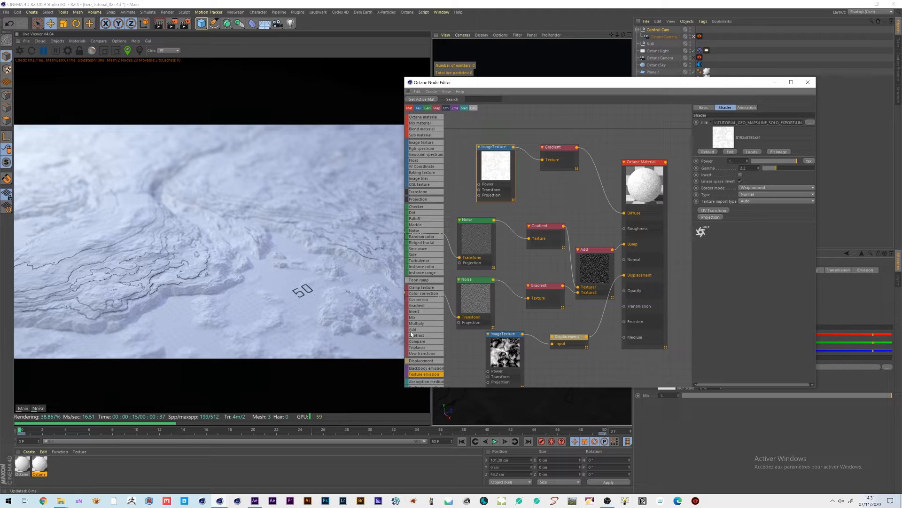
pyautogui.click(809, 82)
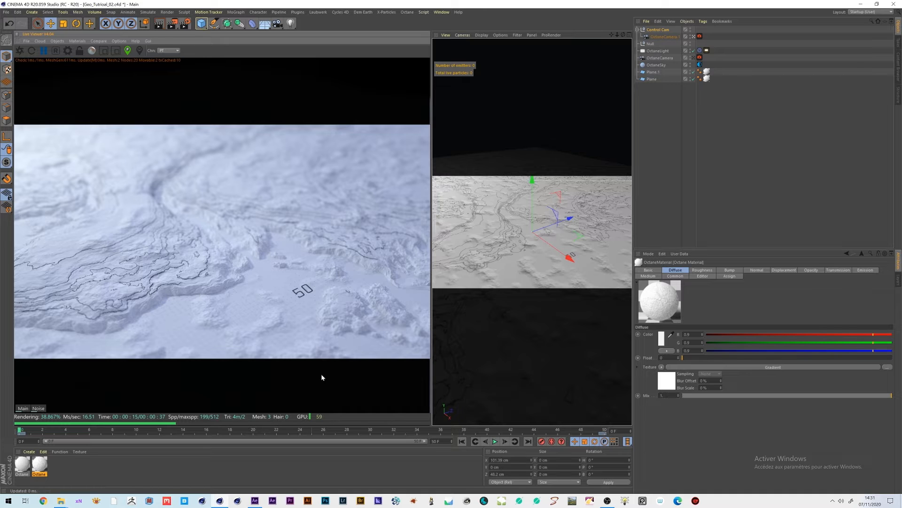
# Switch back to After Effects and delete both LINES_COMPOSTION items from the render queue.
pyautogui.click(255, 501)
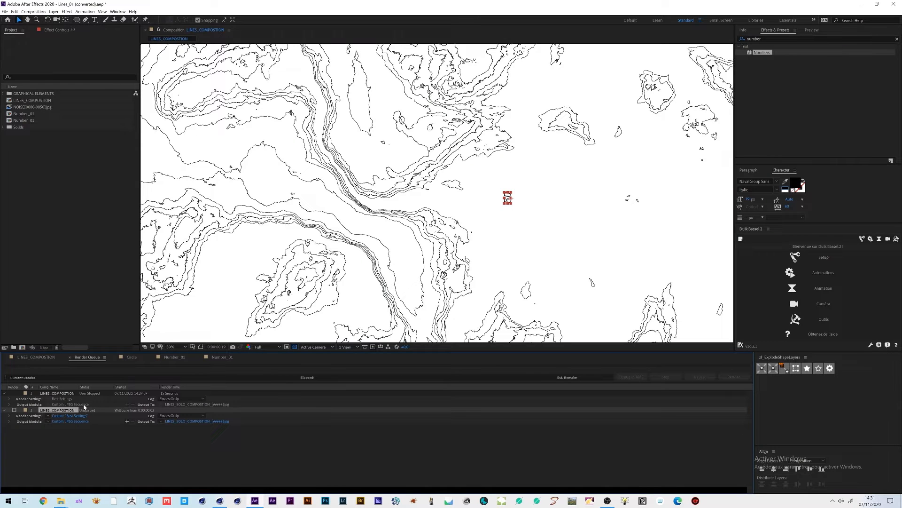
pyautogui.keyDown('shift'); pyautogui.click(65, 394); pyautogui.keyUp('shift')
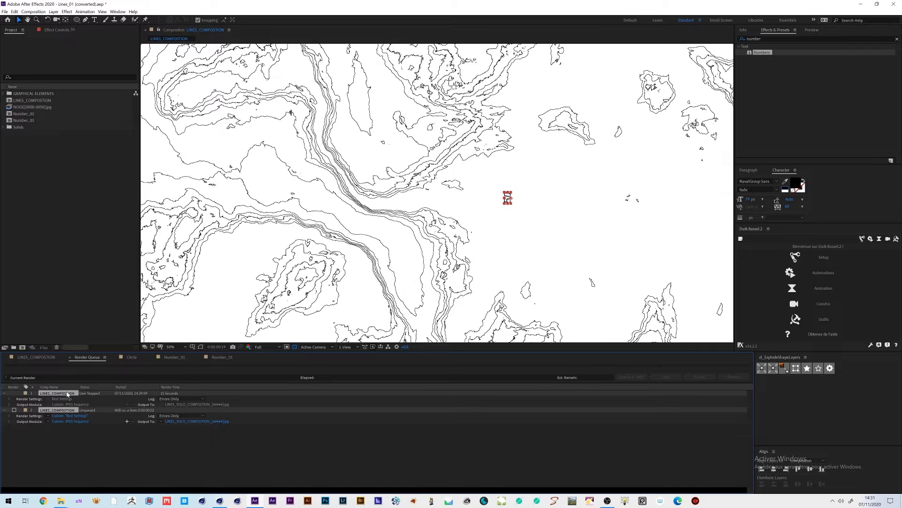
pyautogui.press('Delete')
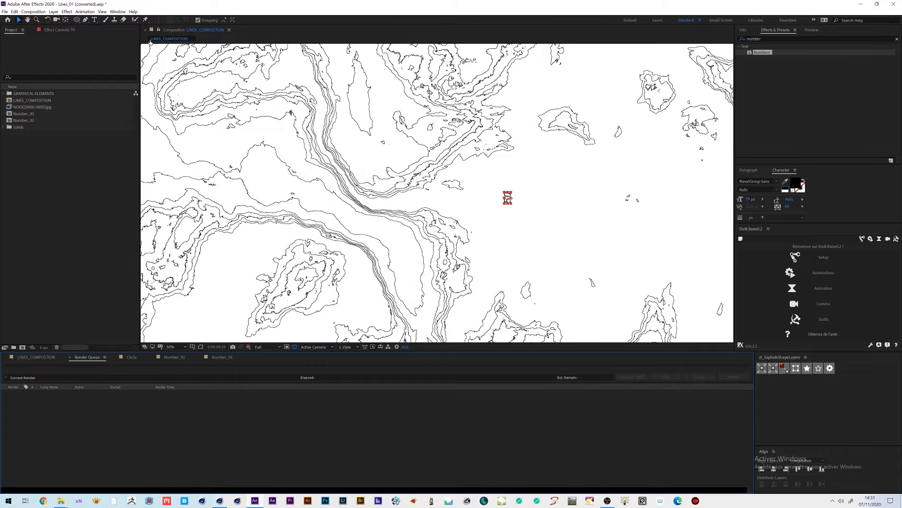
# Return to the LINES_COMPOSTION timeline, deselect all layers, and start a Pen tool path on a new shape layer among the upper contour lines.
pyautogui.click(39, 359)
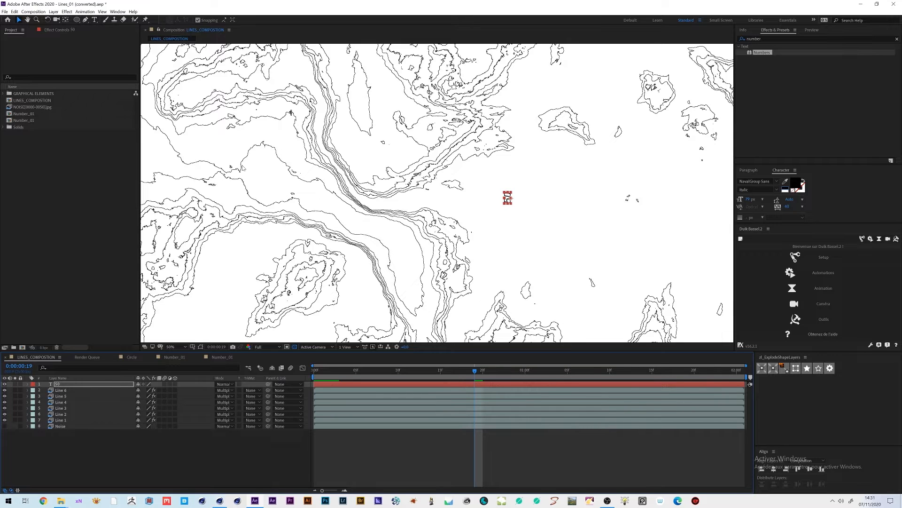
pyautogui.click(86, 20)
pyautogui.click(111, 444)
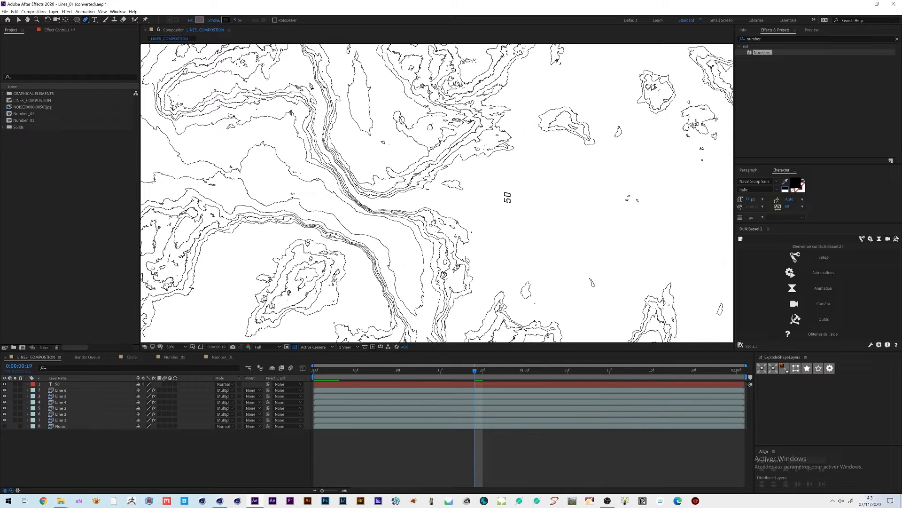
pyautogui.click(314, 84)
pyautogui.moveTo(315, 84); pyautogui.dragTo(319, 90)
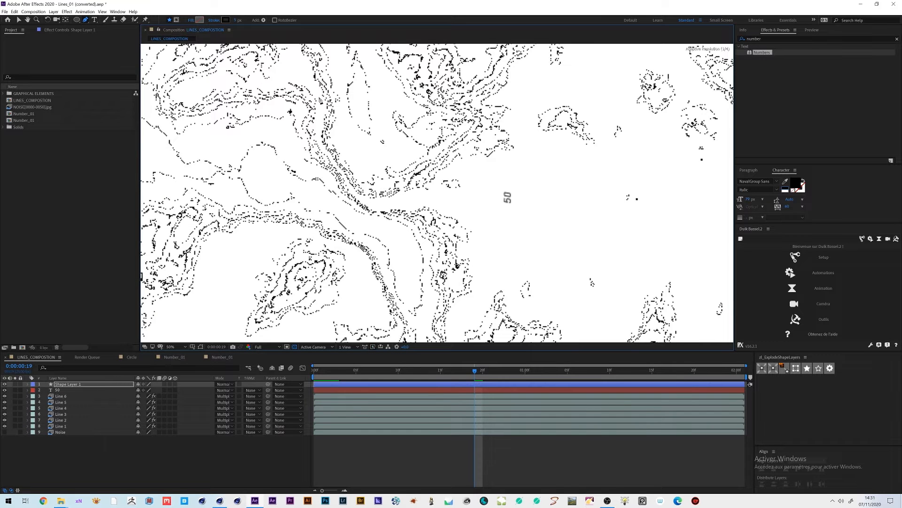
pyautogui.scroll(1, 320, 101)
pyautogui.moveTo(357, 135); pyautogui.dragTo(363, 226, button='middle')
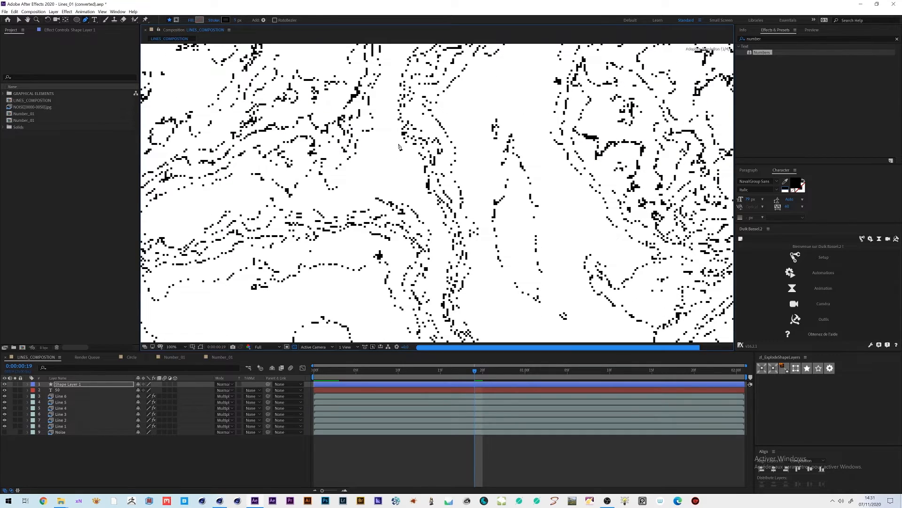
pyautogui.scroll(-4, 405, 118)
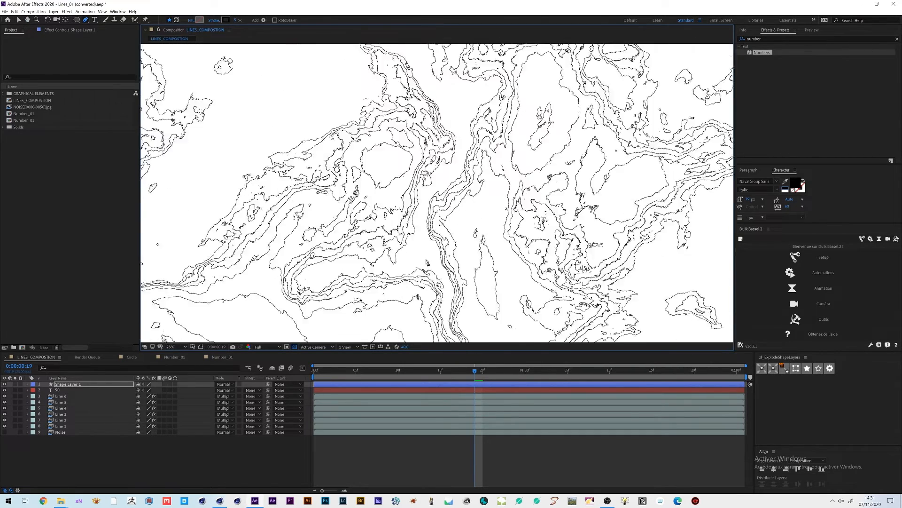
pyautogui.scroll(2, 427, 261)
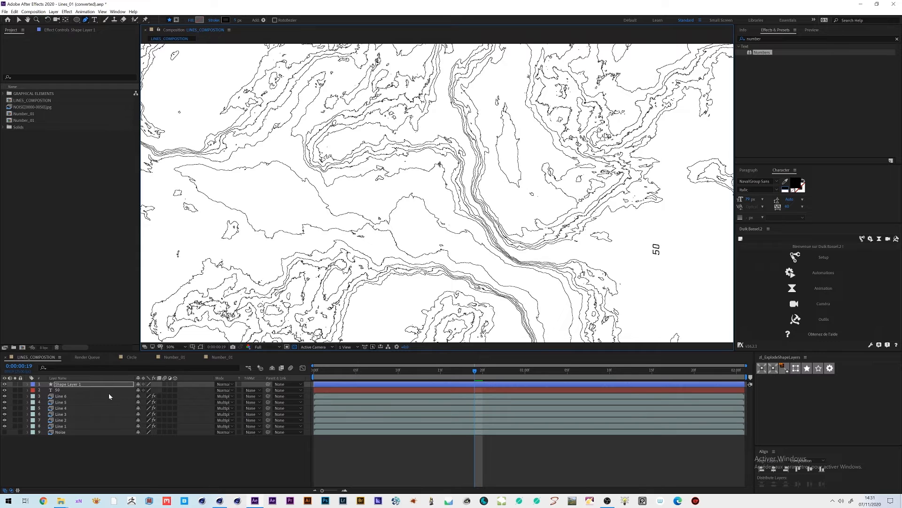
pyautogui.click(125, 385)
pyautogui.press('Delete')
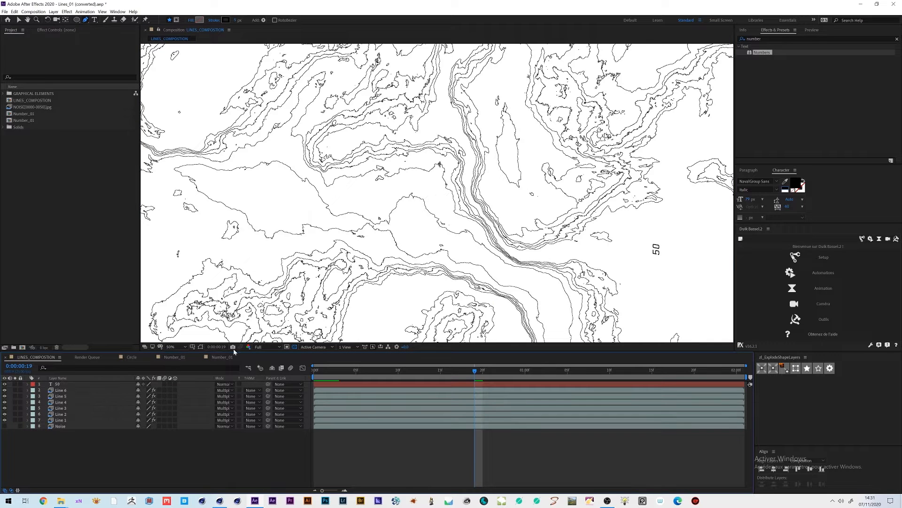
pyautogui.hotkey('ctrl', 'z')
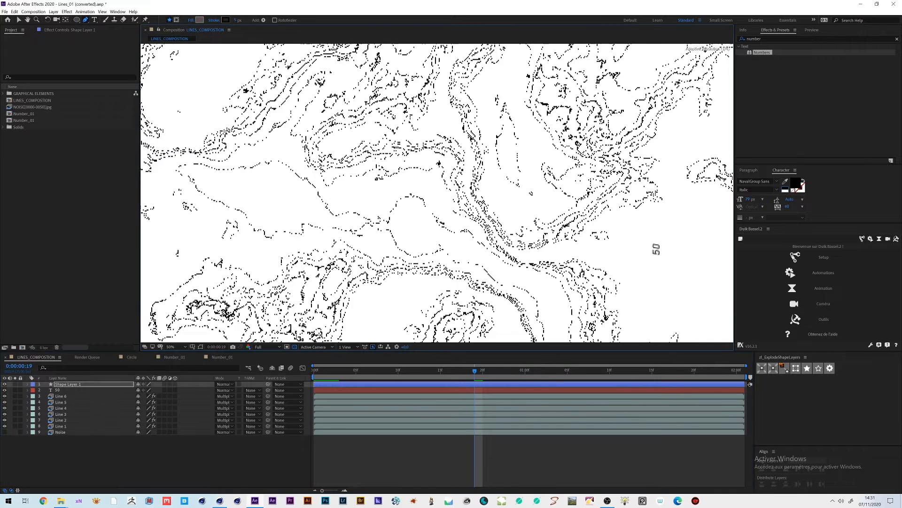
# Draw a curved open path along the contour band, around the area below the 50 label, and down between the lower contours.
pyautogui.moveTo(466, 141); pyautogui.dragTo(478, 207)
pyautogui.moveTo(498, 238); pyautogui.dragTo(504, 250)
pyautogui.moveTo(584, 253); pyautogui.dragTo(639, 239)
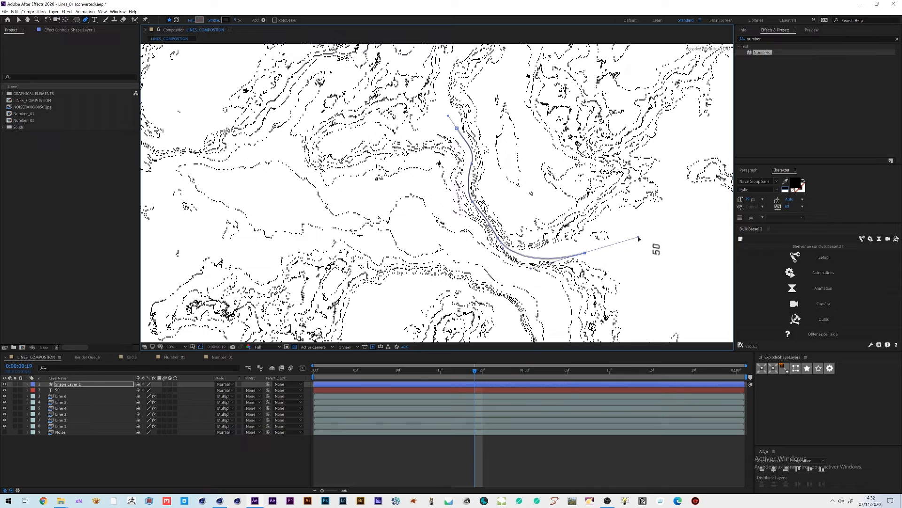
pyautogui.moveTo(634, 278)
pyautogui.mouseDown()
pyautogui.moveTo(648, 298)
pyautogui.moveTo(640, 293)
pyautogui.mouseUp()
pyautogui.moveTo(601, 224); pyautogui.dragTo(563, 139)
pyautogui.moveTo(585, 273); pyautogui.dragTo(573, 290)
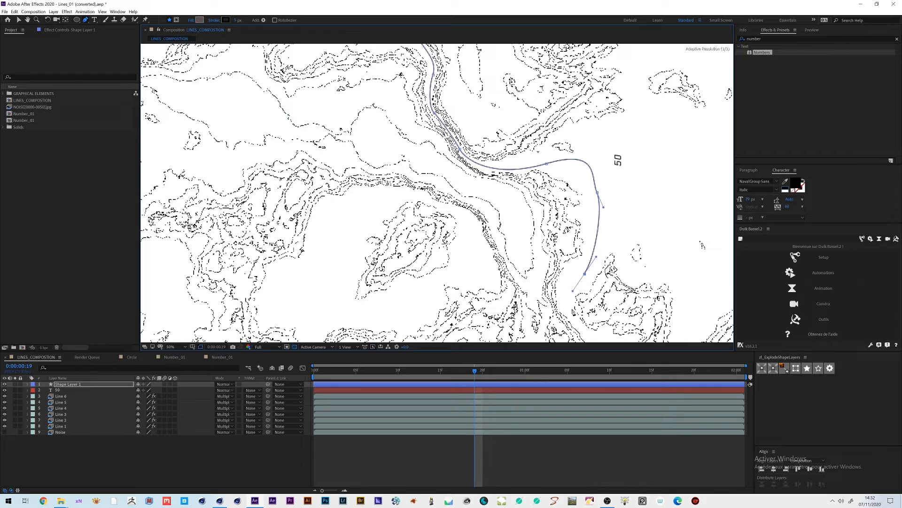
pyautogui.moveTo(577, 321); pyautogui.dragTo(585, 337)
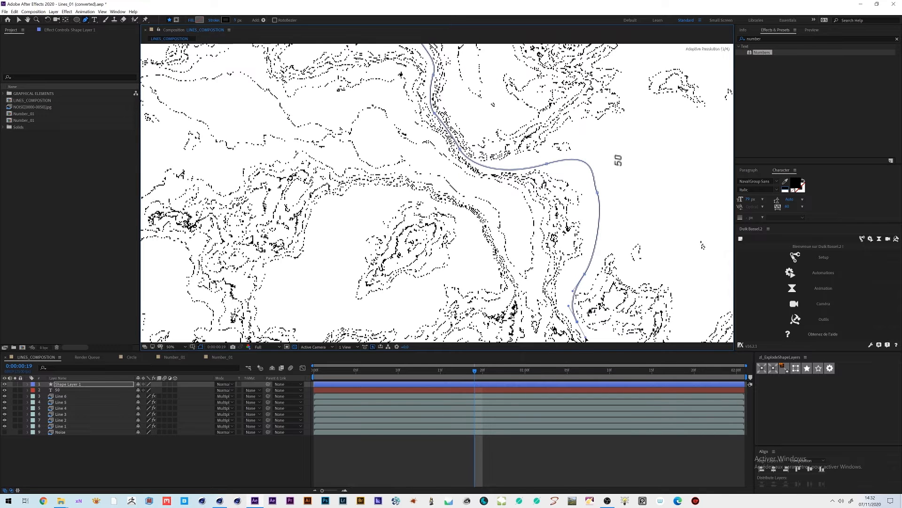
# Select the path's bend point beside the 50 label and move it outward to widen the curve.
pyautogui.press('v')
pyautogui.click(597, 194)
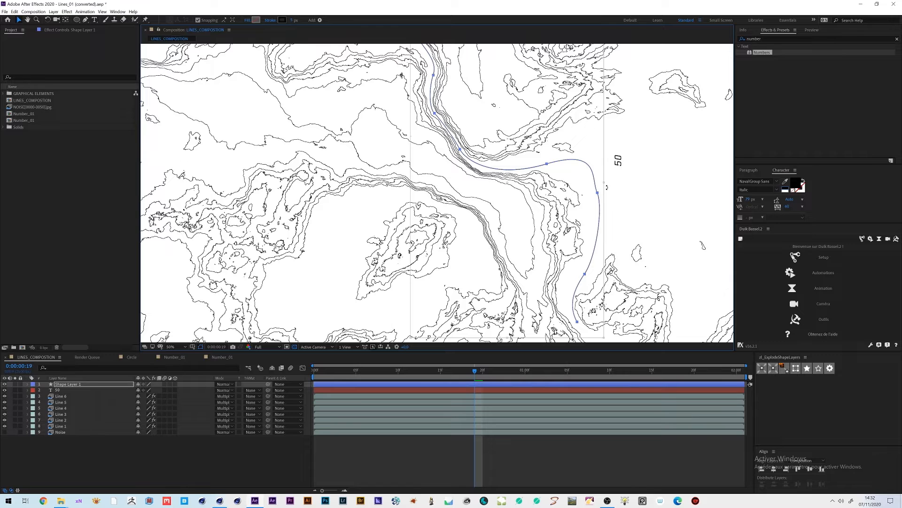
pyautogui.click(596, 193)
pyautogui.moveTo(596, 195); pyautogui.dragTo(606, 185)
pyautogui.moveTo(600, 148); pyautogui.dragTo(571, 160)
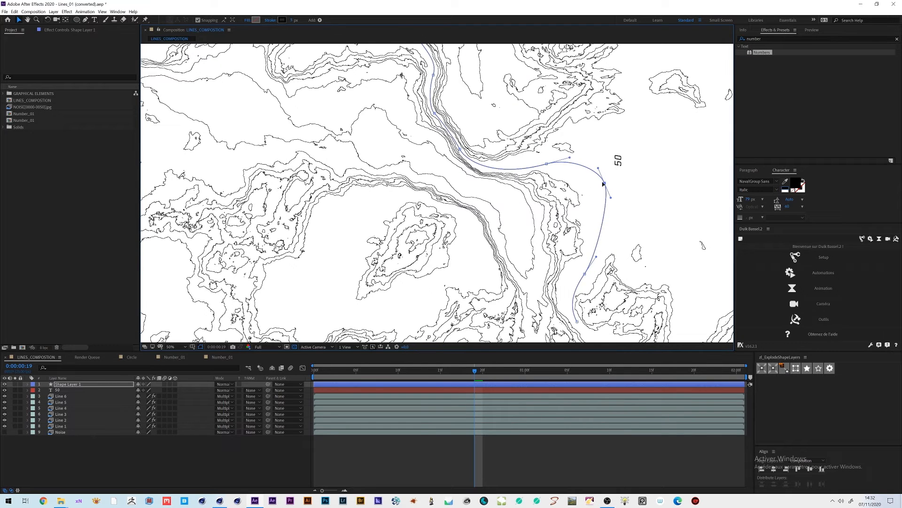
pyautogui.moveTo(605, 185); pyautogui.dragTo(600, 160)
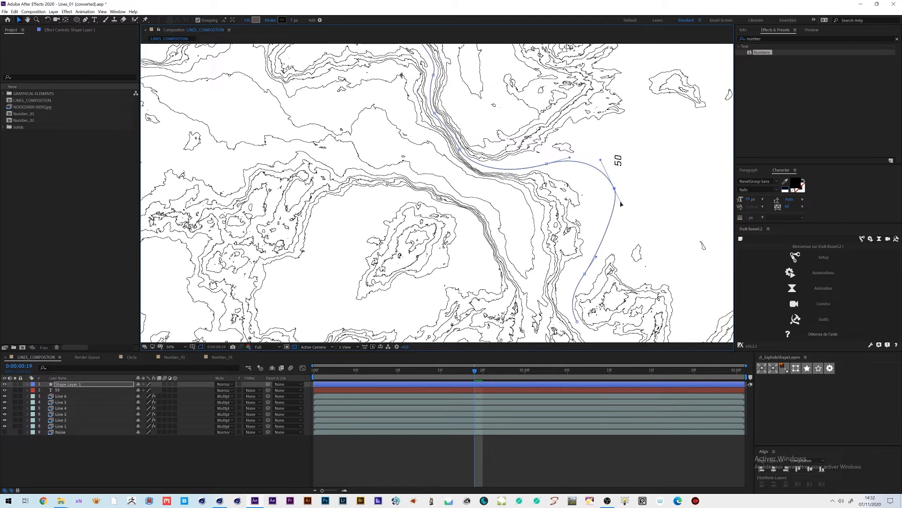
# Adjust both tangent handles of the bend point near the 50 label to smooth and round the curve.
pyautogui.moveTo(620, 203); pyautogui.dragTo(627, 208)
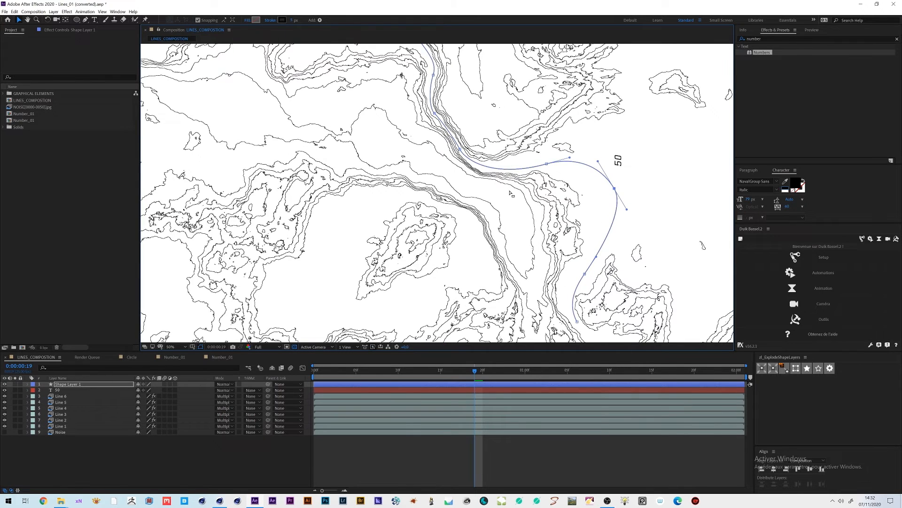
pyautogui.moveTo(538, 187); pyautogui.dragTo(507, 176, button='middle')
pyautogui.scroll(2, 557, 183)
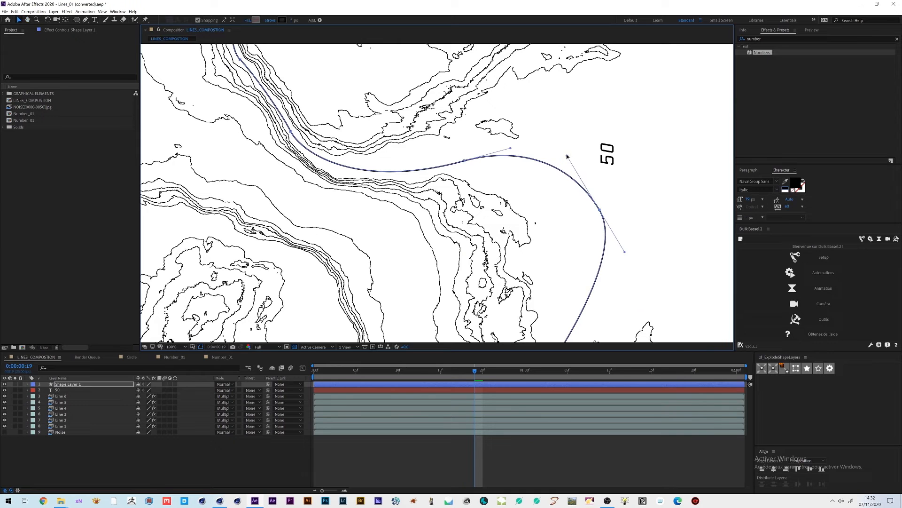
pyautogui.moveTo(568, 156); pyautogui.dragTo(567, 145)
pyautogui.scroll(-1, 541, 230)
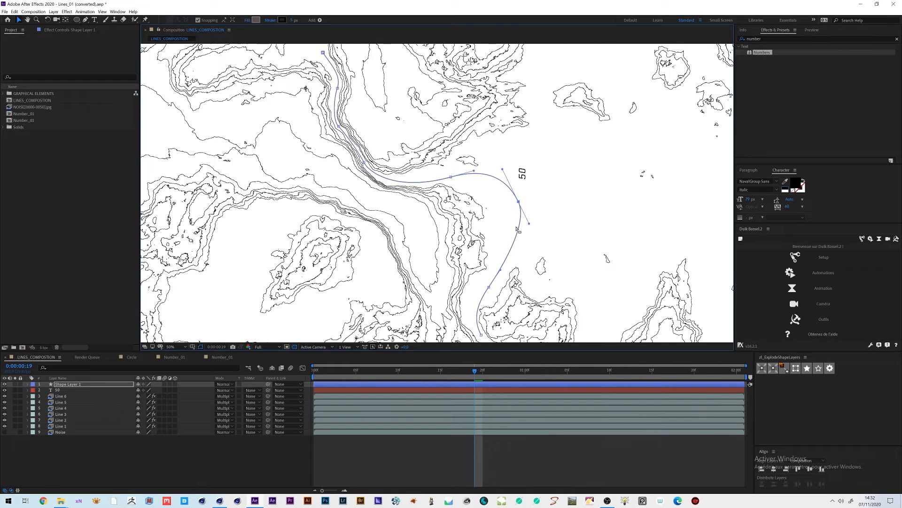
pyautogui.moveTo(530, 231); pyautogui.dragTo(553, 224, button='middle')
pyautogui.moveTo(457, 189); pyautogui.dragTo(498, 208, button='middle')
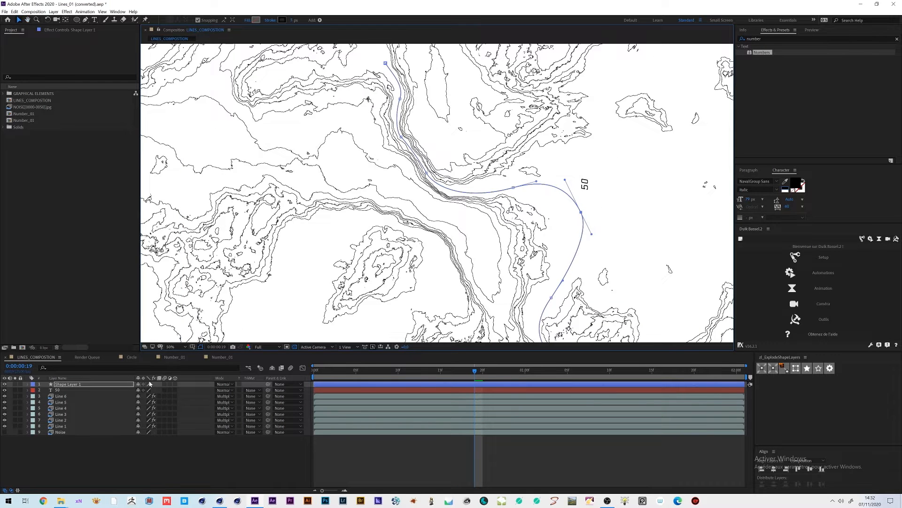
# Rename Shape Layer 1 as Line and reveal its path and stroke properties.
pyautogui.click(79, 387)
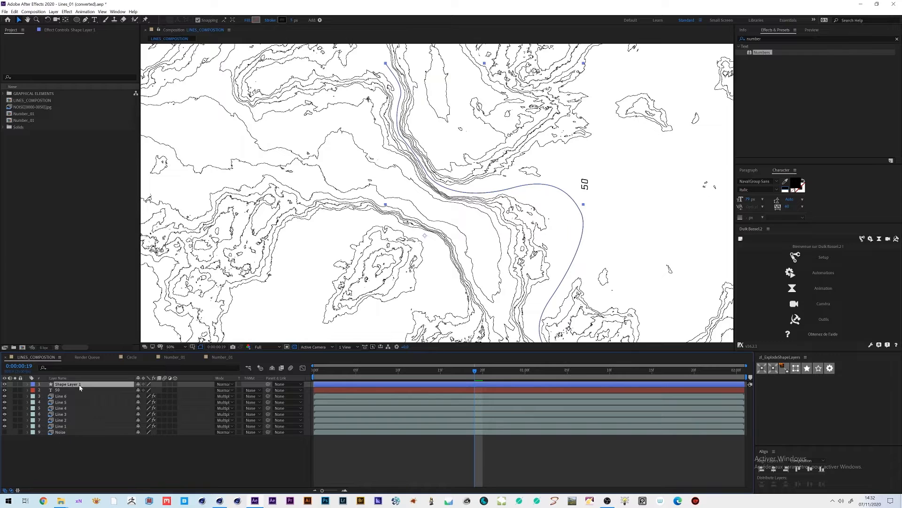
pyautogui.press('Return')
pyautogui.write('L')
pyautogui.press('Return')
pyautogui.press('u')
pyautogui.press('u')
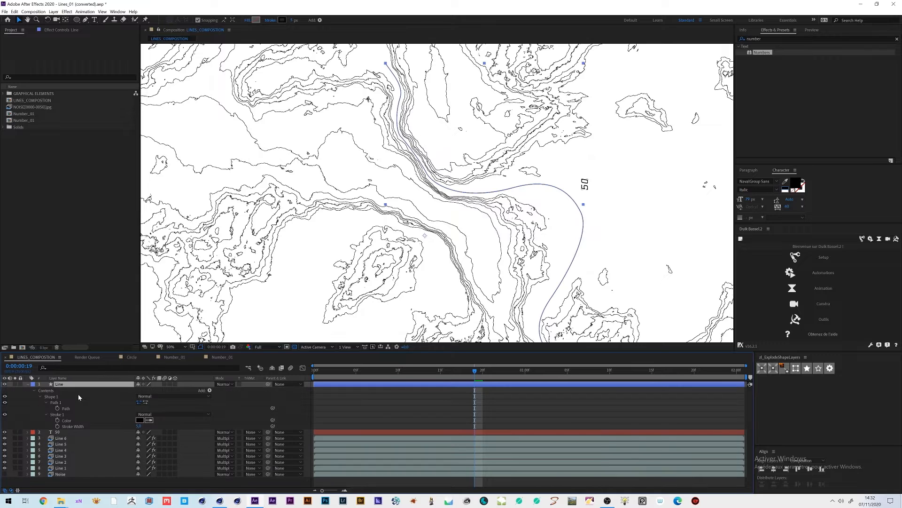
# Set the Line layer's stroke Line Cap to Round Cap and check the lower end of the path up close.
pyautogui.click(44, 416)
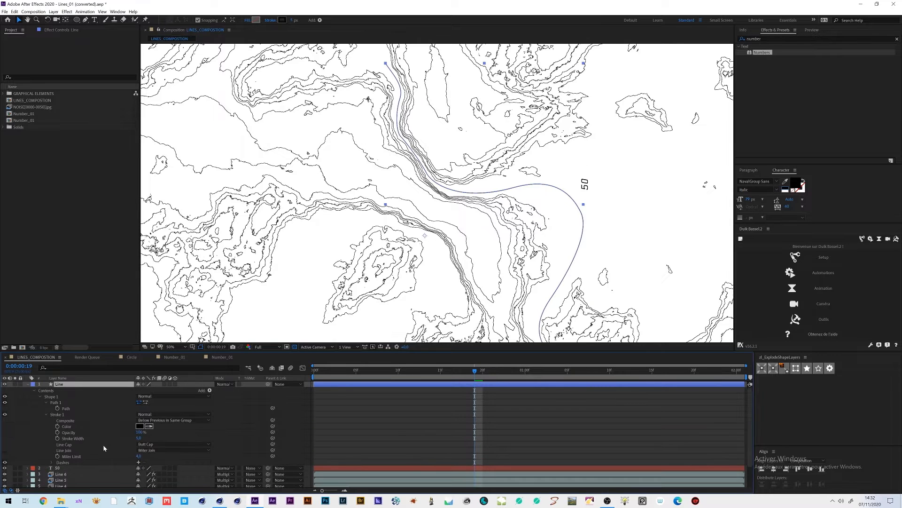
pyautogui.click(156, 444)
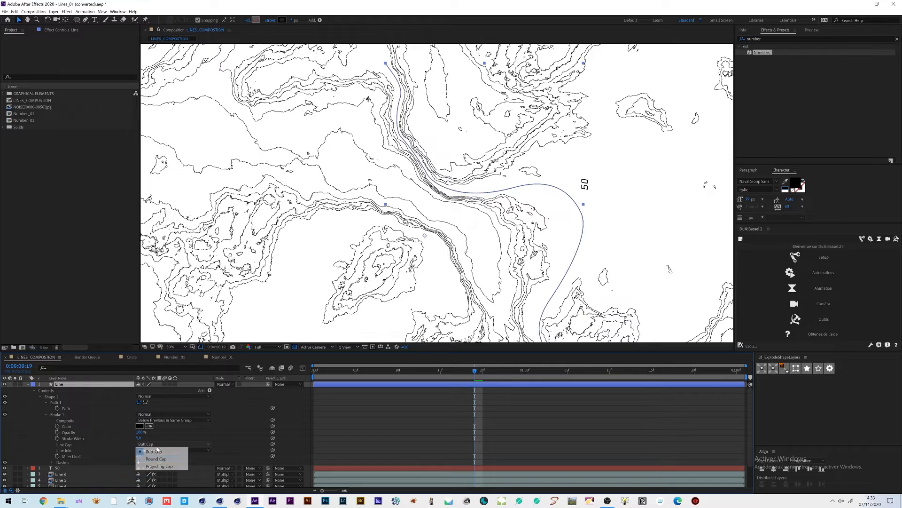
pyautogui.click(156, 459)
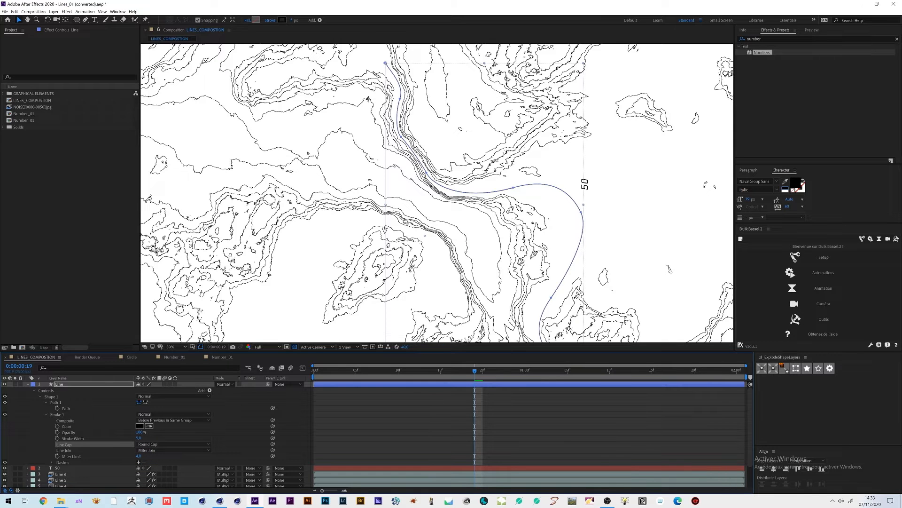
pyautogui.scroll(4, 516, 321)
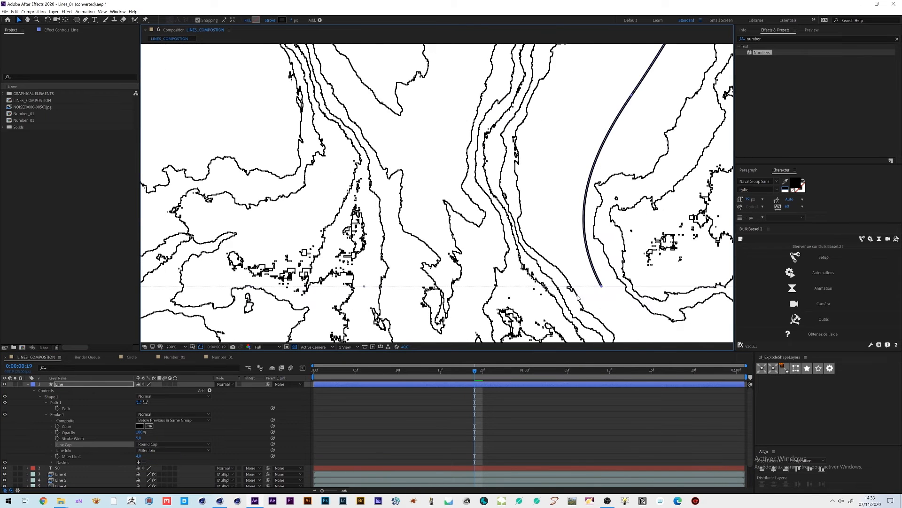
pyautogui.click(610, 300)
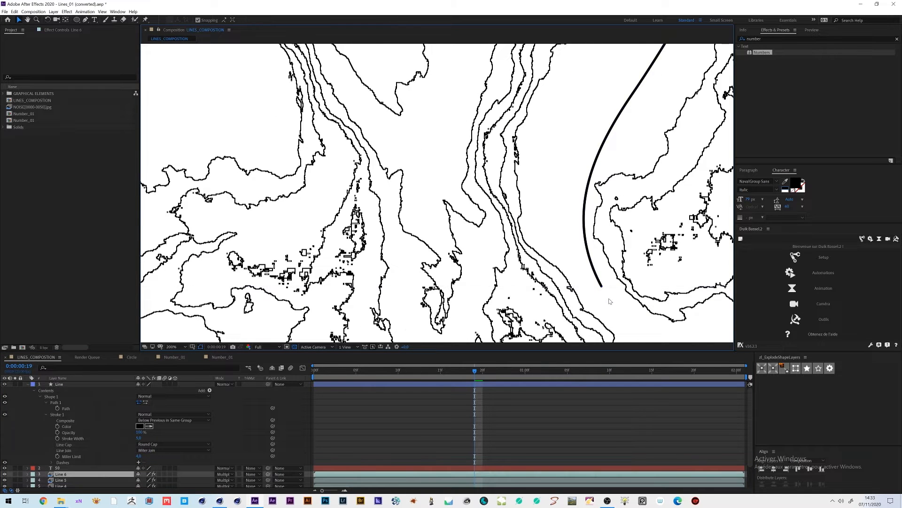
# Add Dashes to the Line layer's stroke and review the dashed path up to the 50 label.
pyautogui.click(139, 461)
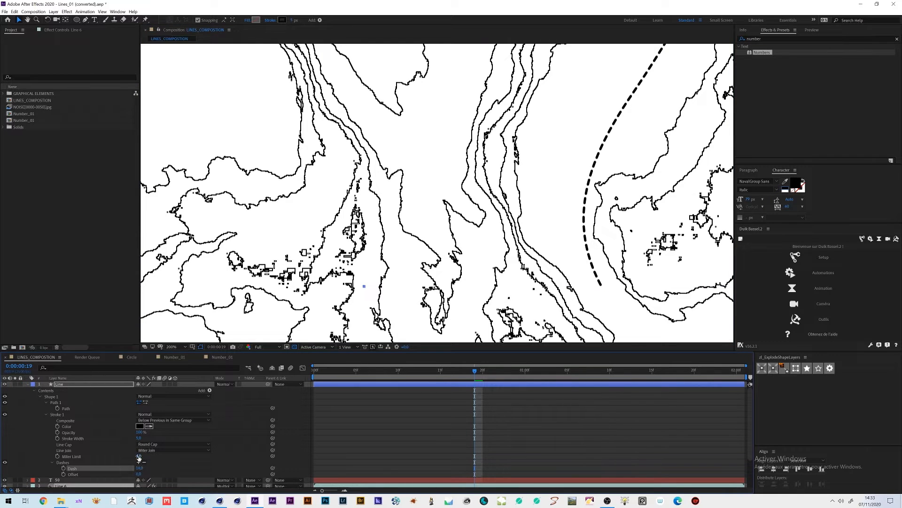
pyautogui.moveTo(640, 131); pyautogui.dragTo(491, 300)
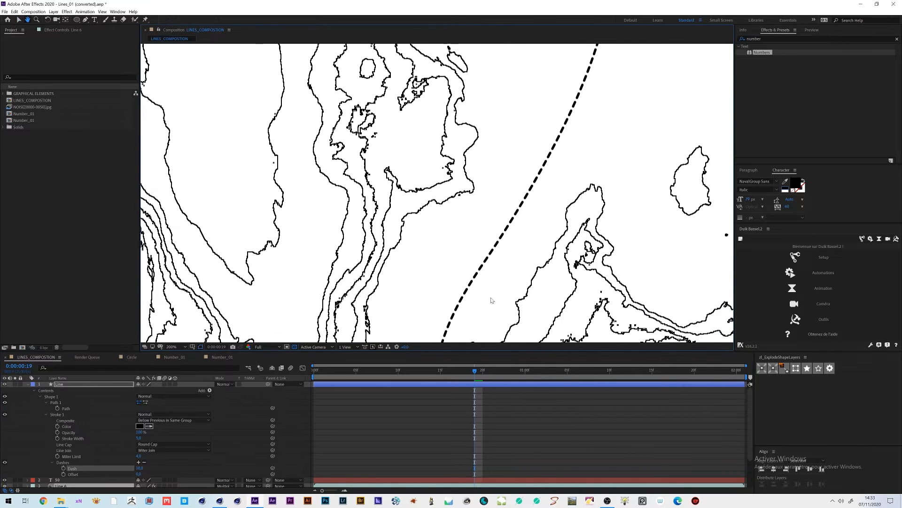
pyautogui.scroll(-1, 492, 300)
pyautogui.moveTo(512, 170); pyautogui.dragTo(499, 272, button='middle')
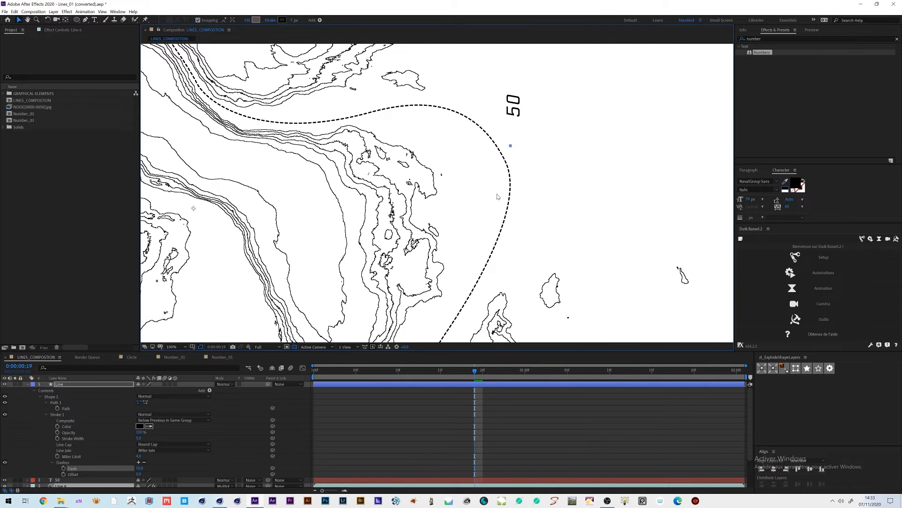
pyautogui.moveTo(498, 196); pyautogui.dragTo(552, 190, button='middle')
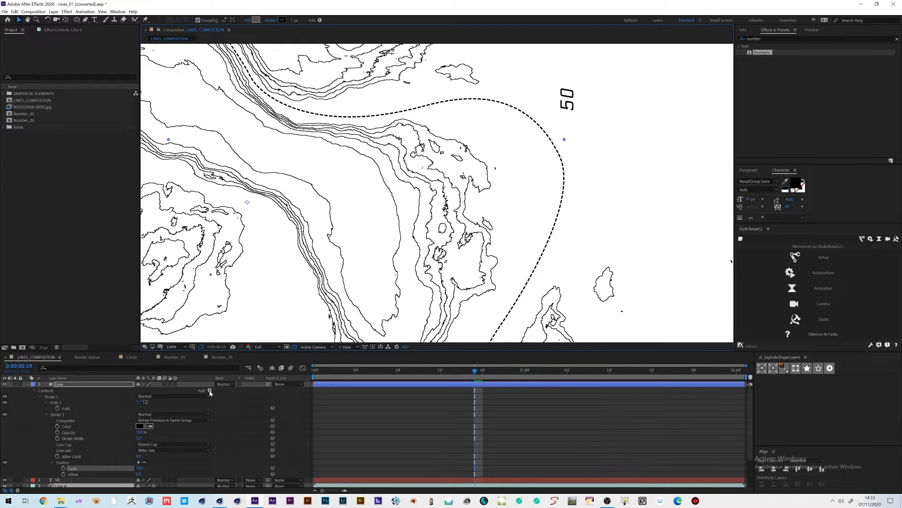
# Add Trim Paths to the Line layer and keyframe its End at 100% at 0:00:00:19.
pyautogui.click(209, 390)
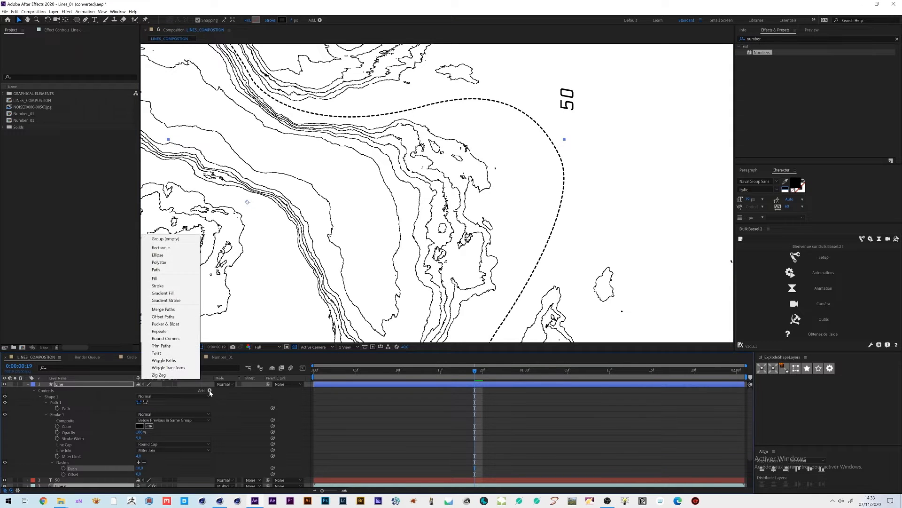
pyautogui.click(162, 345)
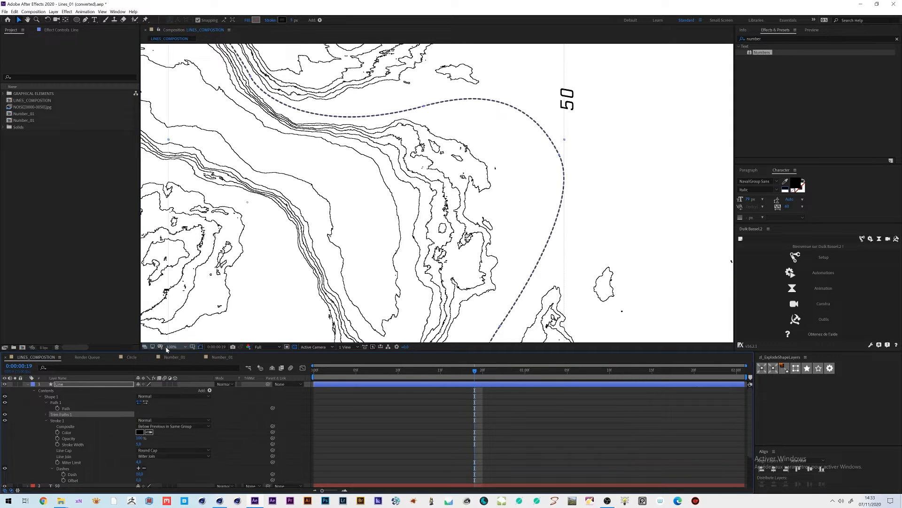
pyautogui.click(46, 414)
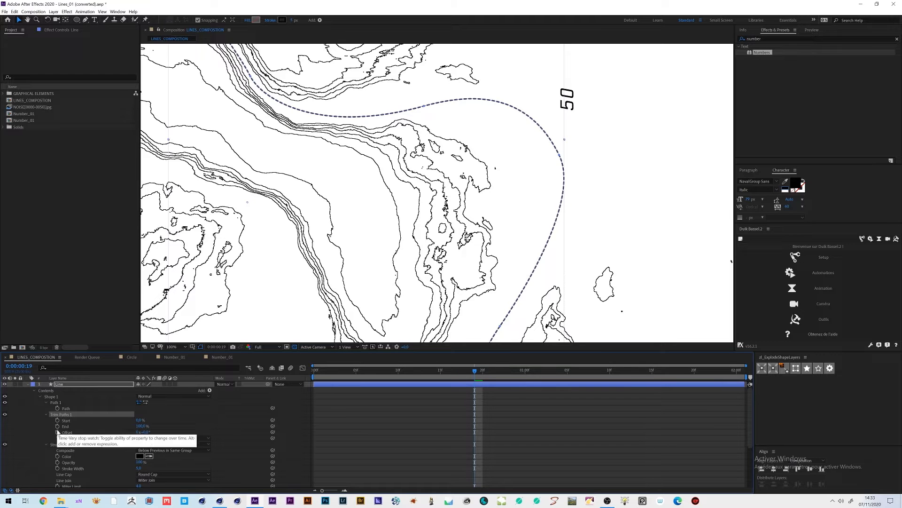
pyautogui.click(57, 426)
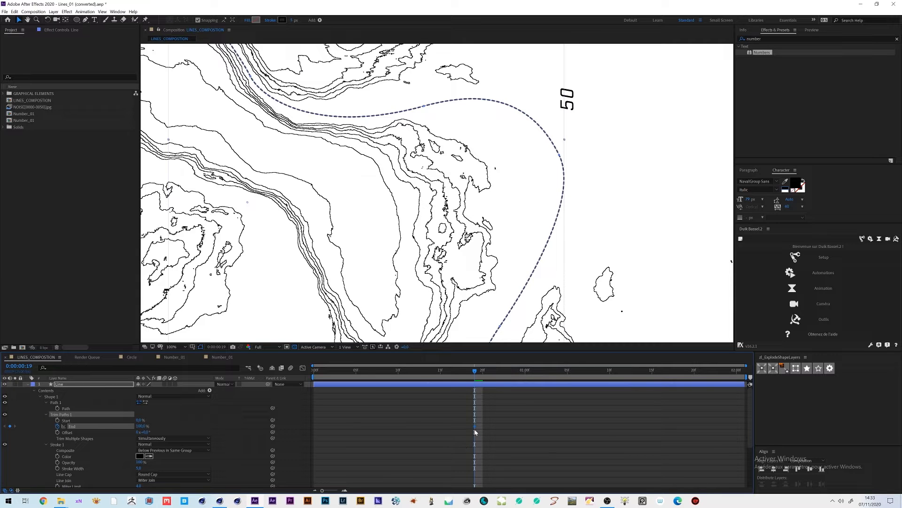
# Set a Trim Paths End keyframe of 0% at the start of the timeline and return to 0:00:00:19.
pyautogui.moveTo(426, 371); pyautogui.dragTo(301, 374)
pyautogui.click(136, 426)
pyautogui.write('0')
pyautogui.press('Return')
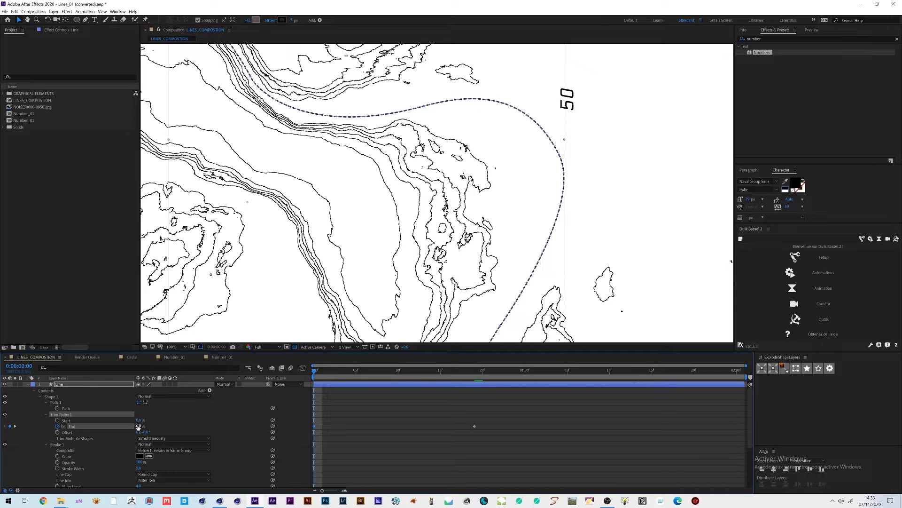
pyautogui.moveTo(317, 374); pyautogui.dragTo(474, 371)
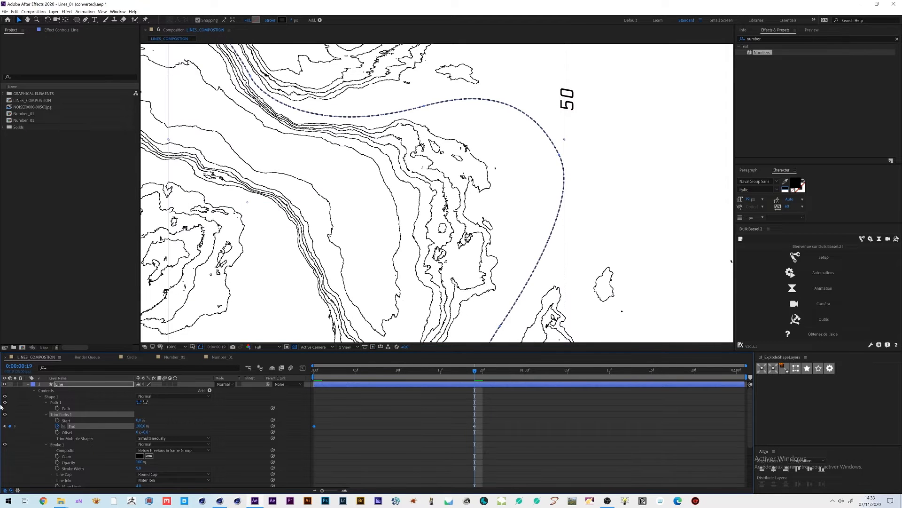
# Solo the Line layer and preview the dashed line's drawing animation.
pyautogui.click(16, 384)
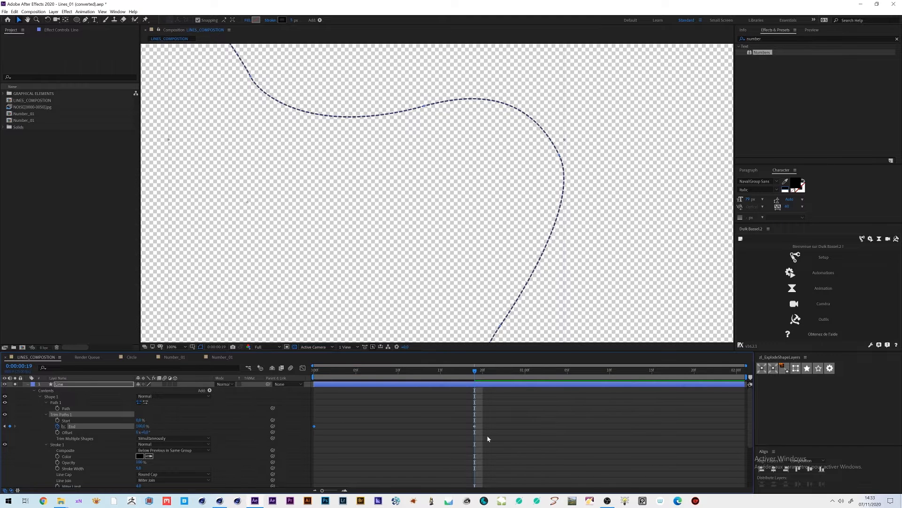
pyautogui.press('space')
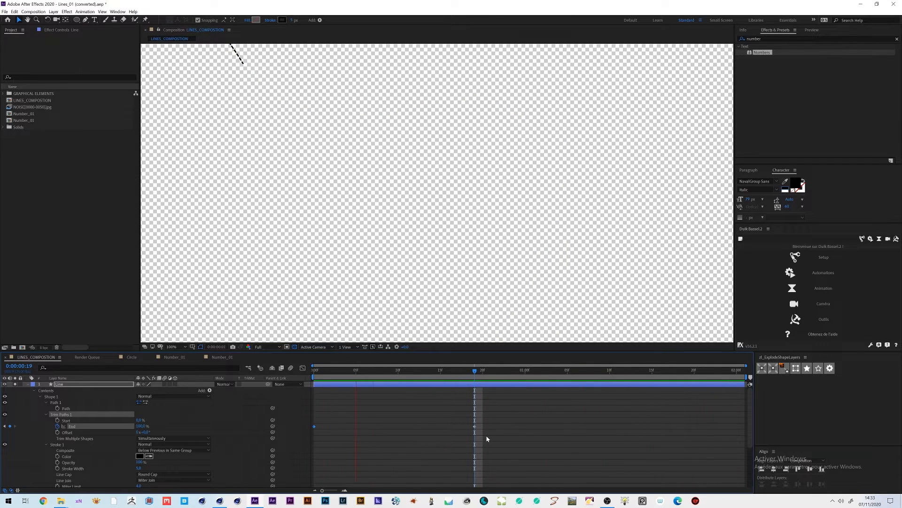
pyautogui.press('space')
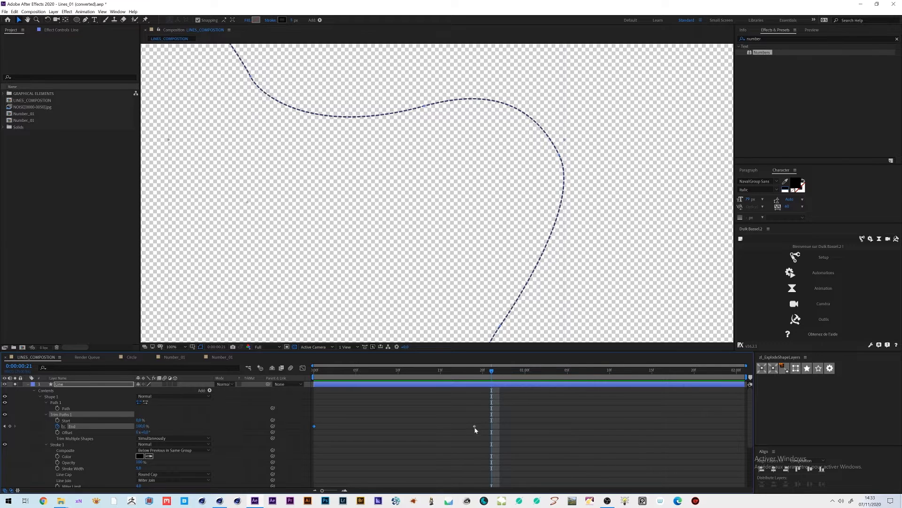
# Move the second Trim Paths End keyframe later, to 0:00:01:19.
pyautogui.rightClick(476, 428)
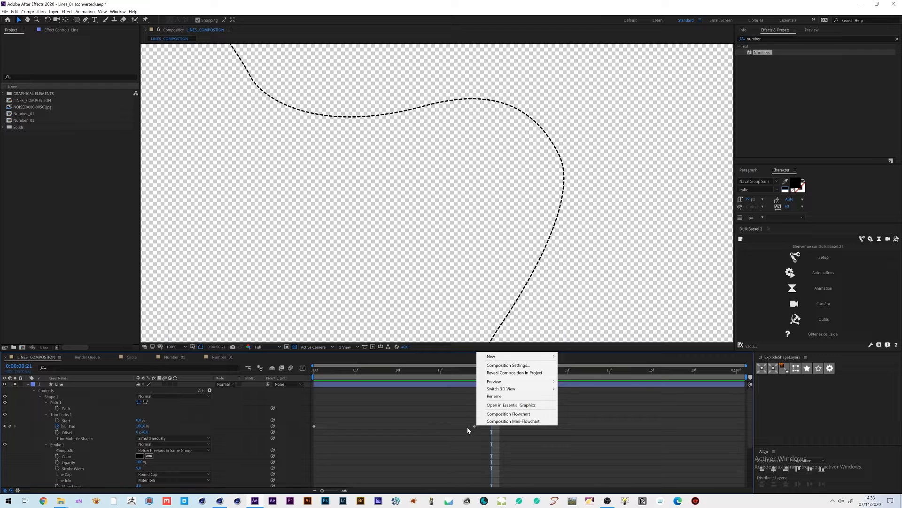
pyautogui.click(465, 420)
pyautogui.click(474, 425)
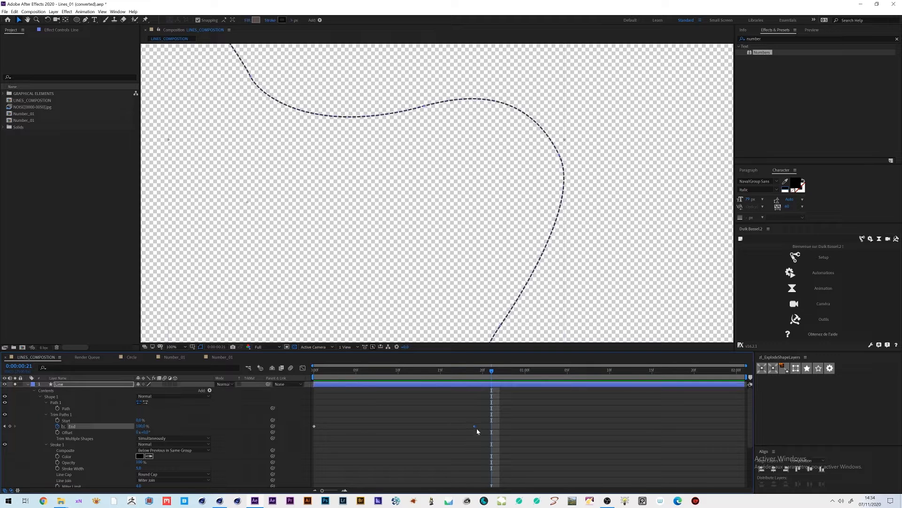
pyautogui.moveTo(497, 429); pyautogui.dragTo(685, 429)
# Raise the Trim Paths End value at frame 0 so the line starts partly drawn, and preview the slower animation.
pyautogui.moveTo(355, 371); pyautogui.dragTo(309, 368)
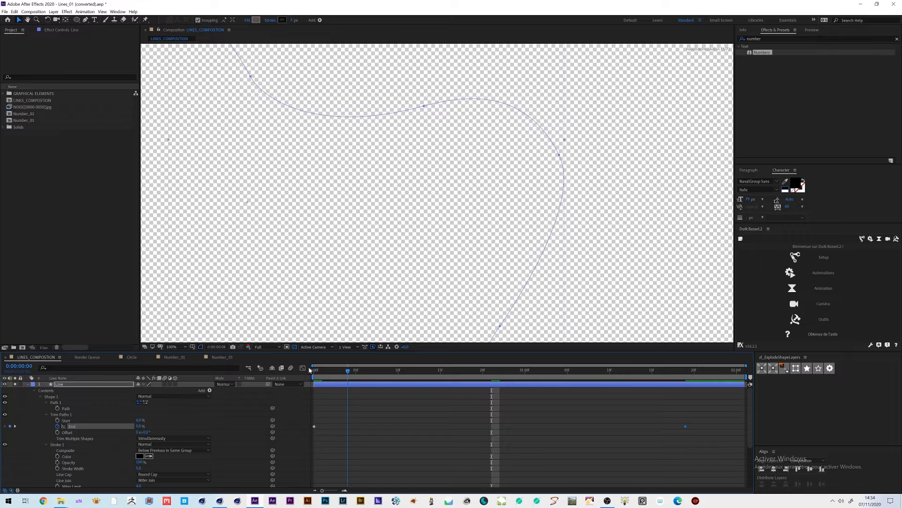
pyautogui.click(139, 424)
pyautogui.moveTo(140, 426); pyautogui.dragTo(164, 426)
pyautogui.moveTo(337, 373)
pyautogui.mouseDown()
pyautogui.moveTo(583, 385)
pyautogui.moveTo(421, 390)
pyautogui.moveTo(424, 397)
pyautogui.moveTo(596, 398)
pyautogui.moveTo(486, 398)
pyautogui.moveTo(524, 415)
pyautogui.moveTo(709, 417)
pyautogui.moveTo(631, 417)
pyautogui.mouseUp()
pyautogui.press('space')
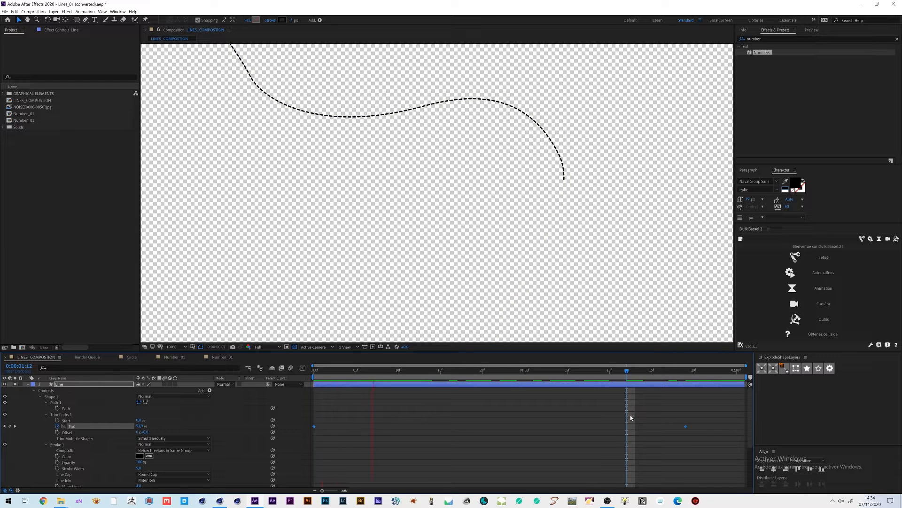
# Lower the Trim Paths End value at the 0:00:01:19 keyframe so the dashed line stops partway around the bend.
pyautogui.click(137, 426)
pyautogui.click(118, 416)
pyautogui.moveTo(140, 426); pyautogui.dragTo(126, 424)
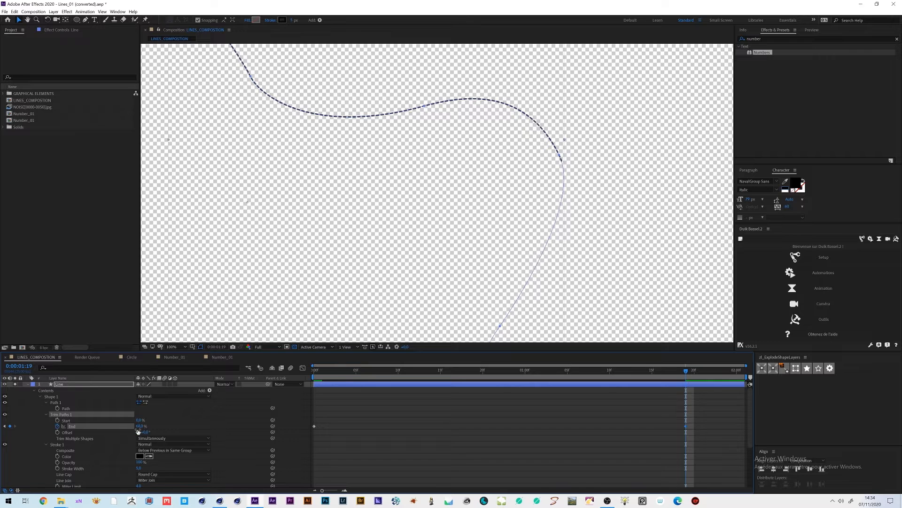
# Set the Line layer's Trim Paths End value at the 0:00:01:19 keyframe to 80% and preview the animation.
pyautogui.click(141, 426)
pyautogui.write('80')
pyautogui.press('Return')
pyautogui.press('space')
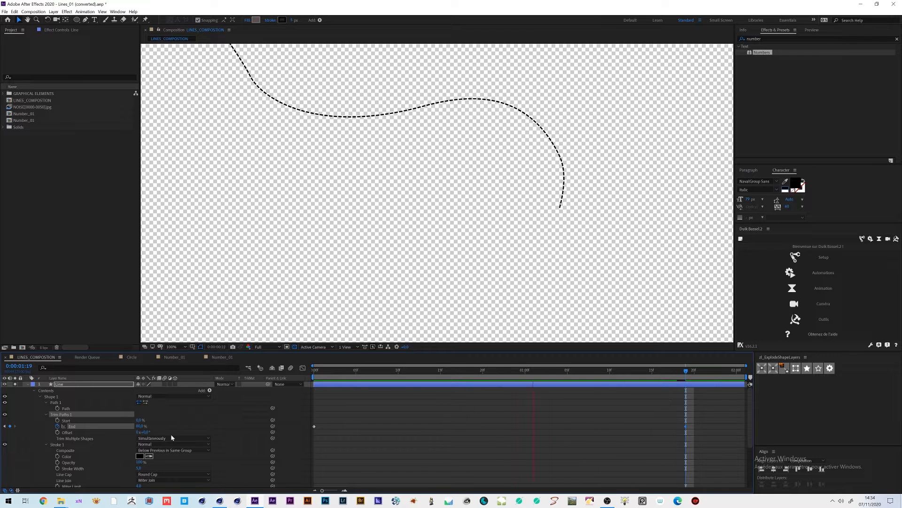
pyautogui.press('space')
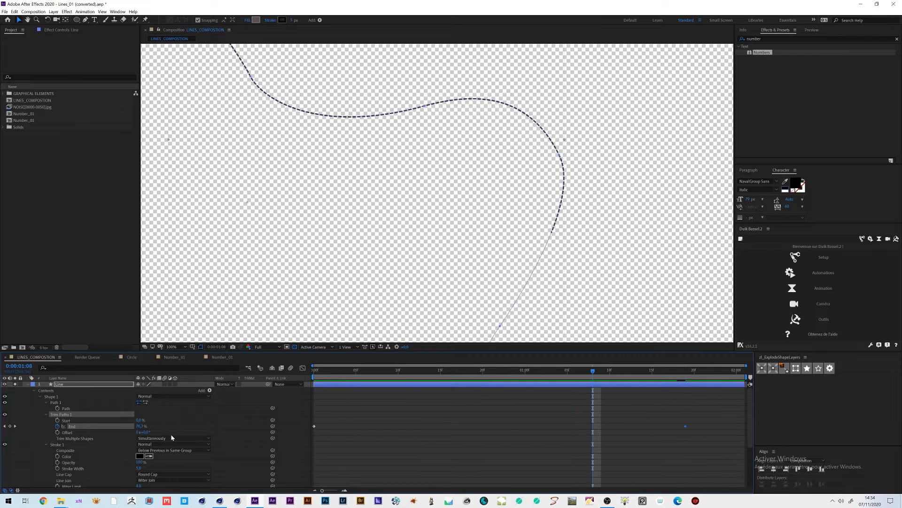
# Collapse the Line layer, solo the 50 text layer together with it, and preview the animation.
pyautogui.click(27, 384)
pyautogui.click(15, 390)
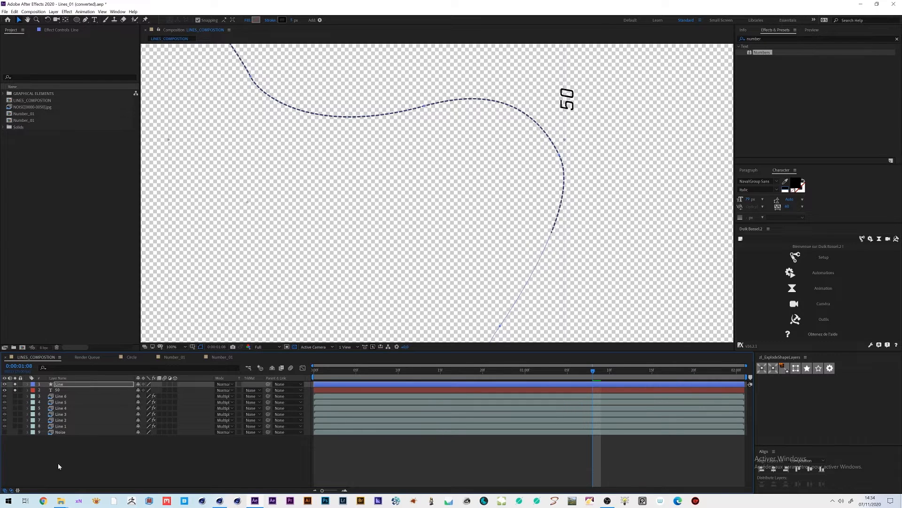
pyautogui.press('space')
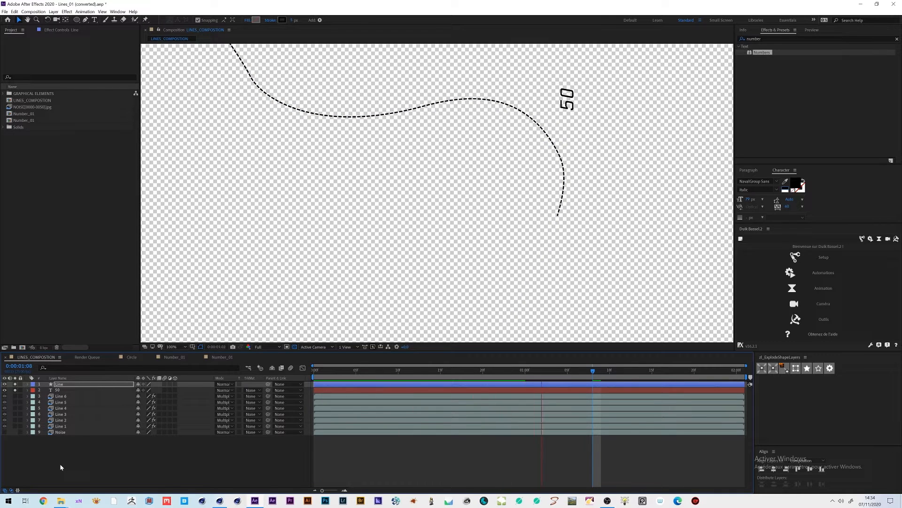
pyautogui.press('space')
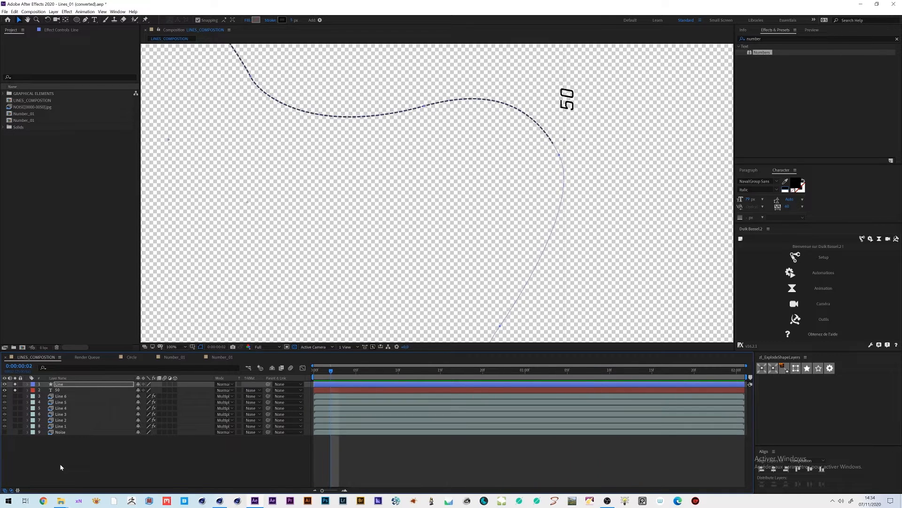
# Reveal the Line layer's keyframed Trim Paths End property and set its value at frame 0 to 55%.
pyautogui.press('u')
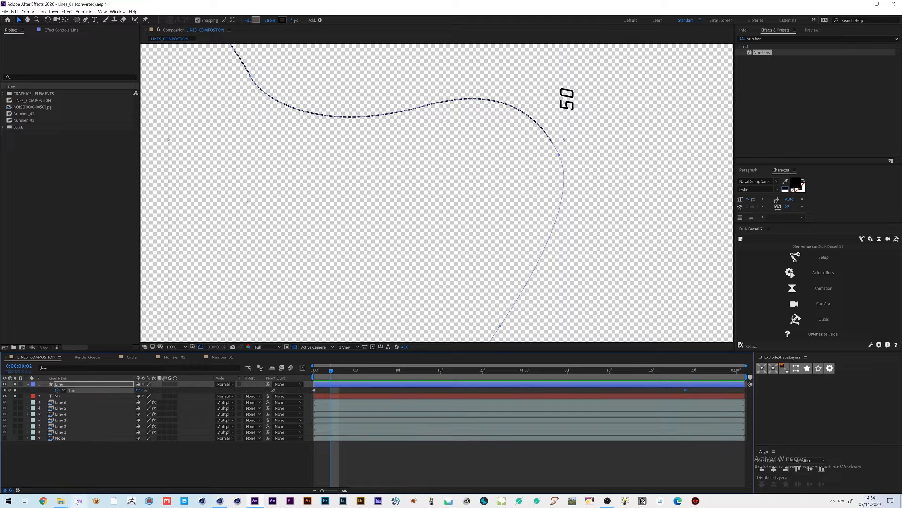
pyautogui.press('Home')
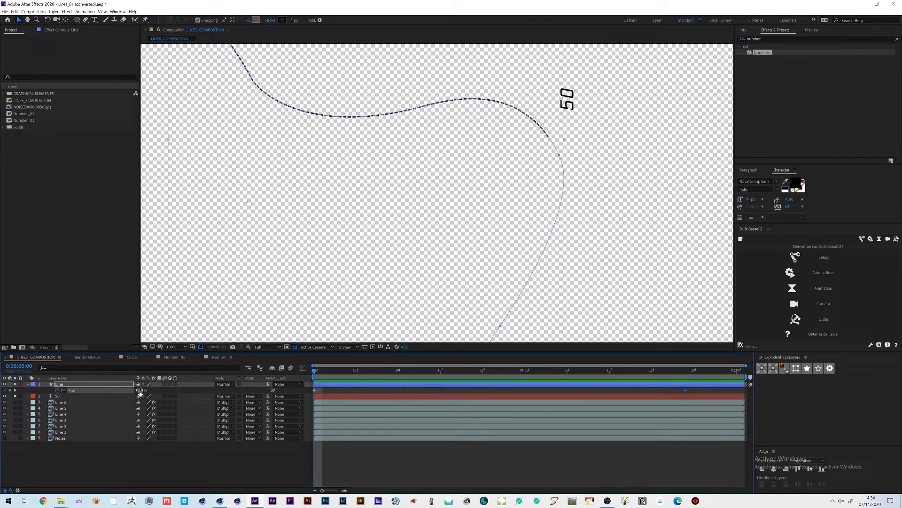
pyautogui.click(140, 391)
pyautogui.write('50')
pyautogui.press('Return')
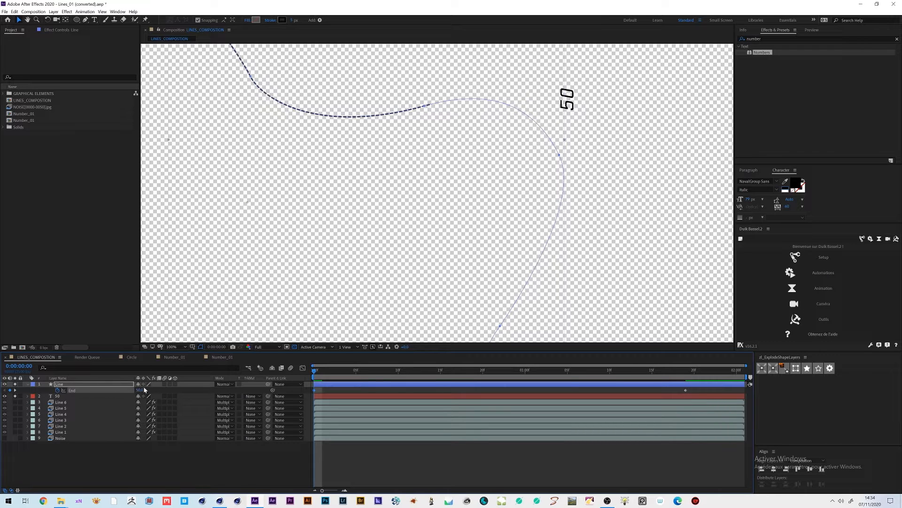
pyautogui.click(140, 389)
pyautogui.write('55')
pyautogui.press('Return')
# Set the Line layer's Trim Paths End value at the 0:00:01:19 keyframe to 75%.
pyautogui.moveTo(361, 371); pyautogui.dragTo(688, 365)
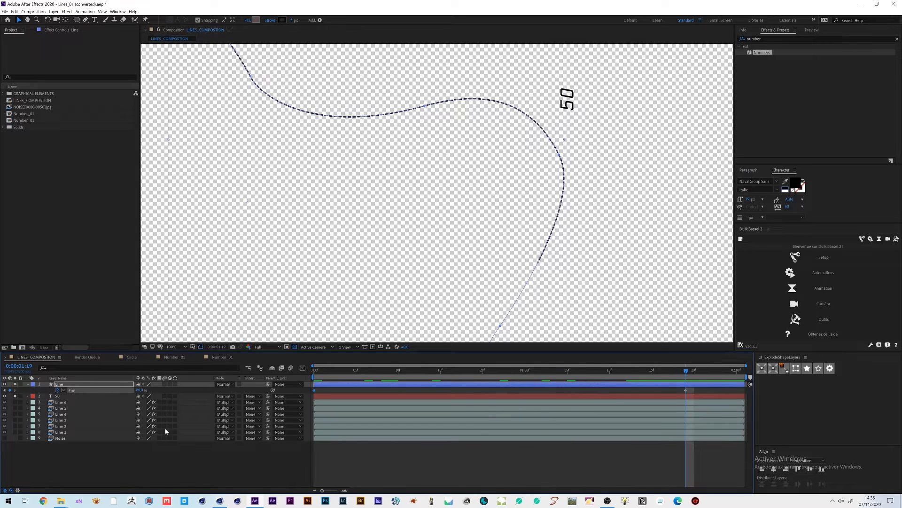
pyautogui.click(140, 390)
pyautogui.write('65')
pyautogui.press('Return')
pyautogui.click(140, 391)
pyautogui.write('75')
pyautogui.press('Return')
# Move the second Trim Paths End keyframe to the end of the composition and preview the slower line animation.
pyautogui.click(686, 390)
pyautogui.click(686, 390)
pyautogui.moveTo(701, 390); pyautogui.dragTo(745, 391)
pyautogui.press('space')
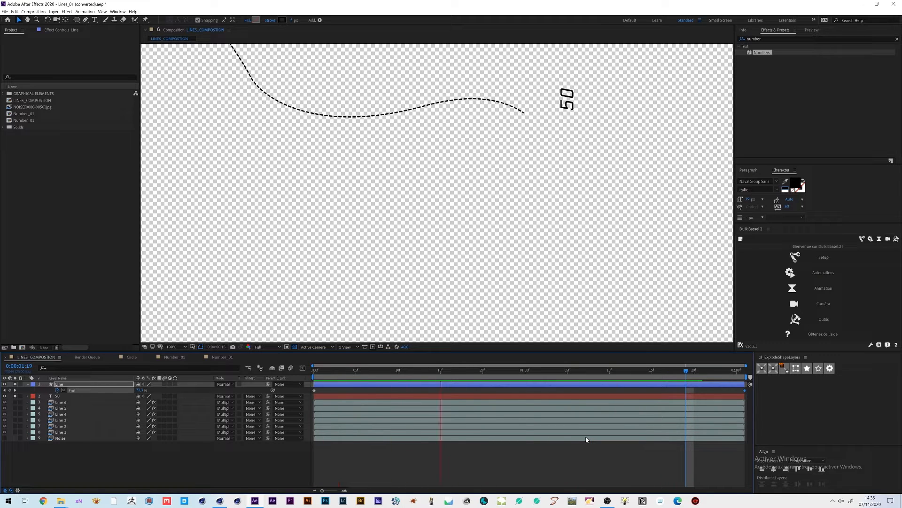
pyautogui.press('space')
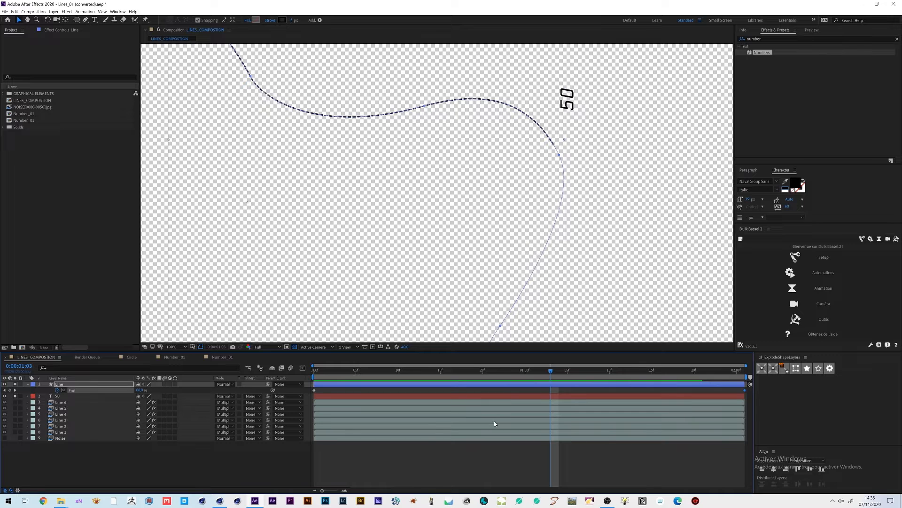
# Go to 0:00:01:08 and turn off solo for the Line and 50 layers to show the whole contour map.
pyautogui.moveTo(409, 375); pyautogui.dragTo(592, 373)
pyautogui.moveTo(549, 219); pyautogui.dragTo(551, 279)
pyautogui.scroll(-1, 540, 253)
pyautogui.moveTo(548, 228); pyautogui.dragTo(507, 247)
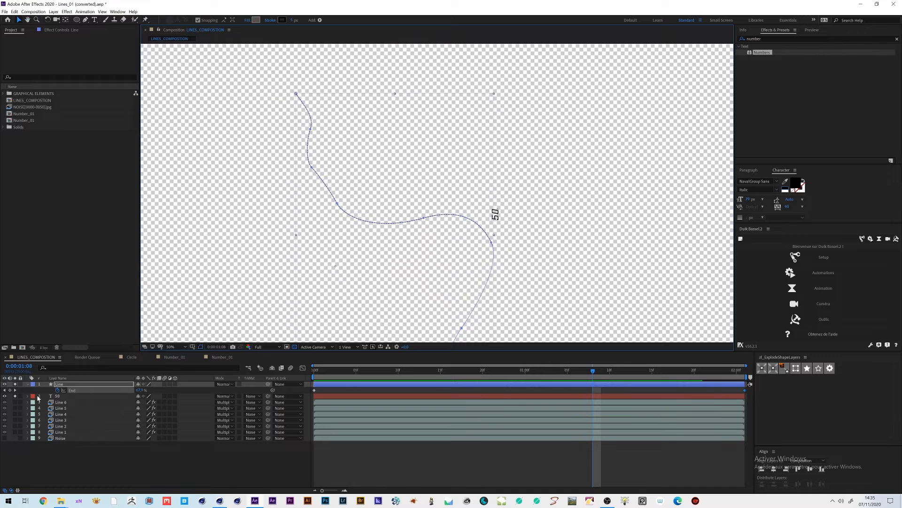
pyautogui.click(16, 396)
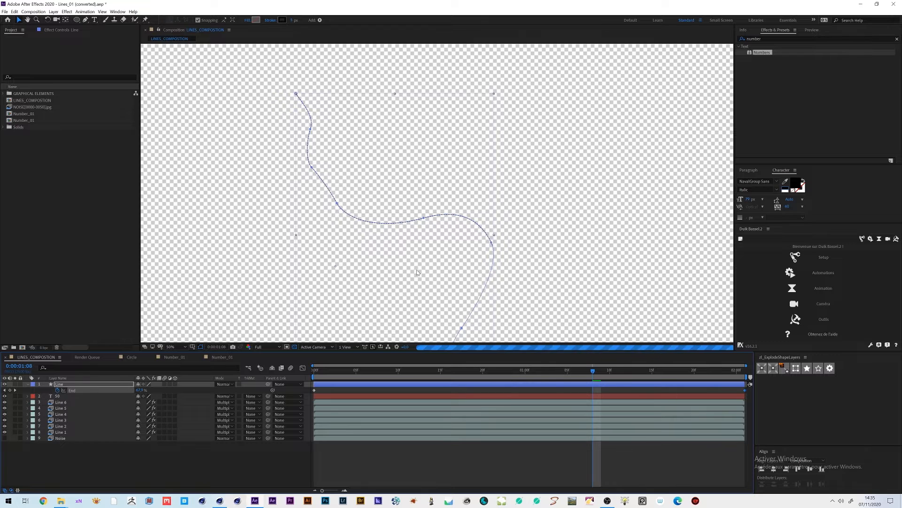
# Lower the composition's preview resolution to Half and deselect the Line layer.
pyautogui.click(266, 347)
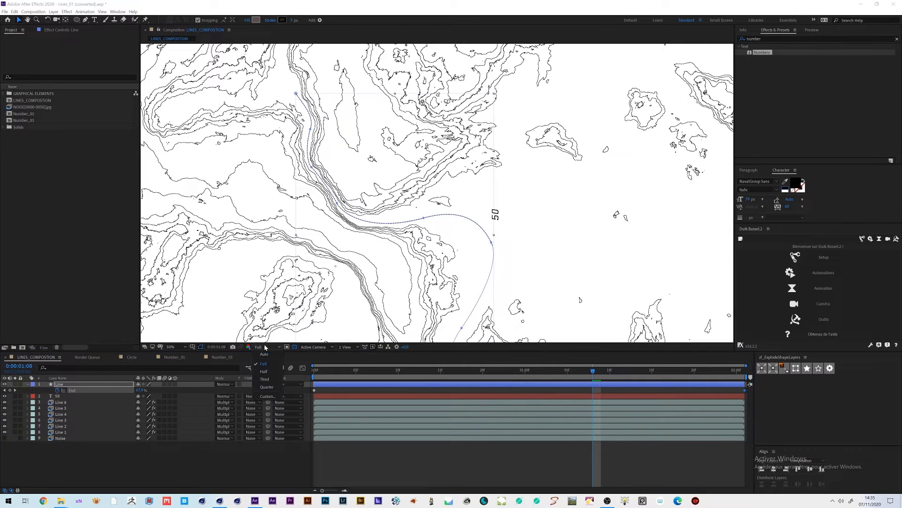
pyautogui.click(261, 380)
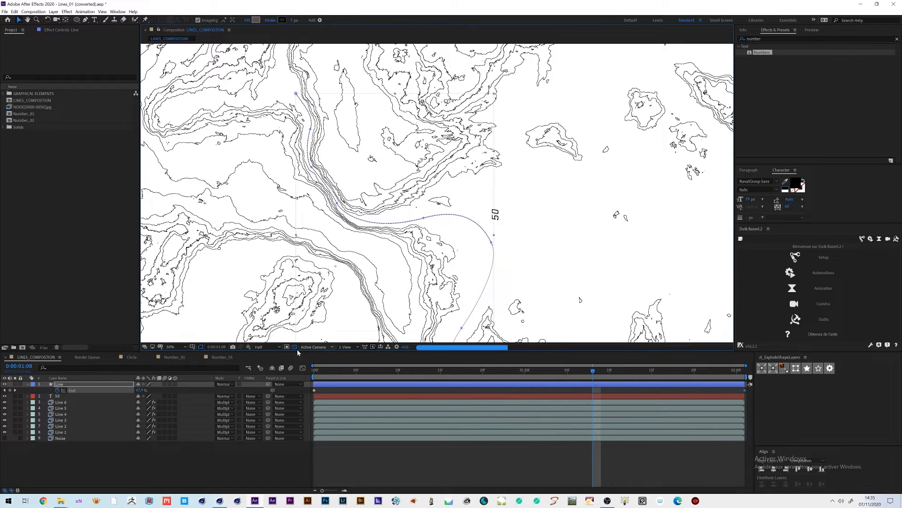
pyautogui.click(247, 455)
pyautogui.moveTo(402, 275); pyautogui.dragTo(435, 272, button='middle')
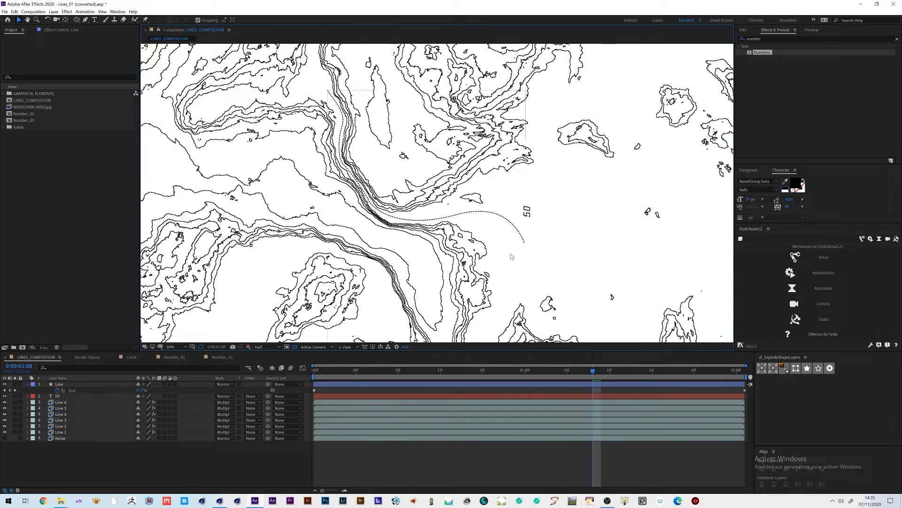
# Duplicate the Line 6 layer and set the copy's Threshold level to 60 to add another contour.
pyautogui.click(62, 403)
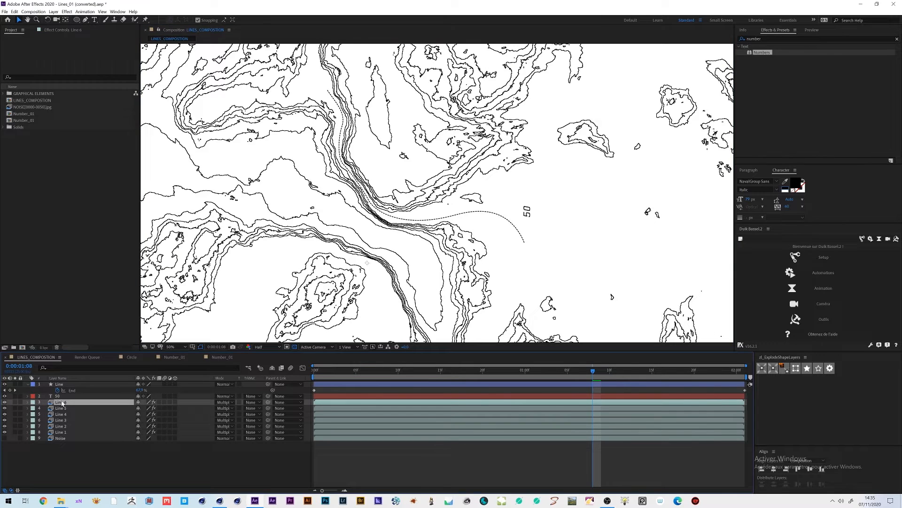
pyautogui.hotkey('ctrl', 'd')
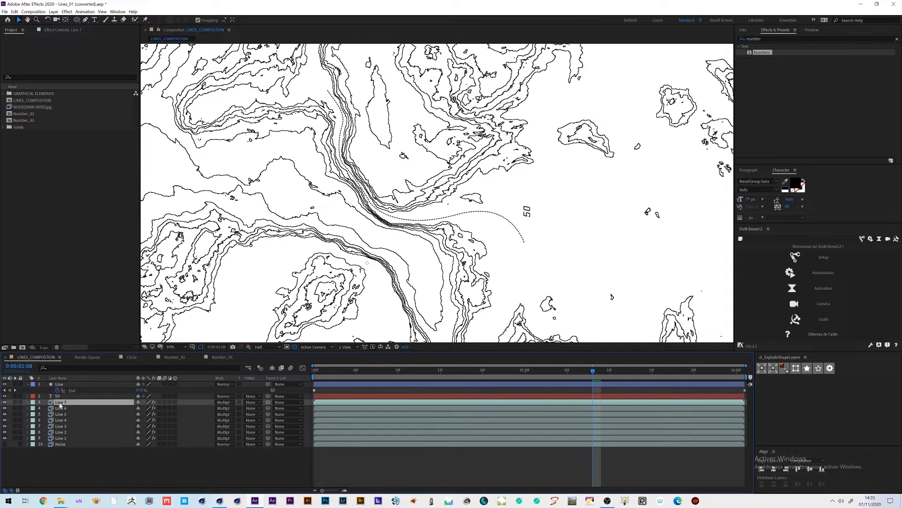
pyautogui.click(73, 30)
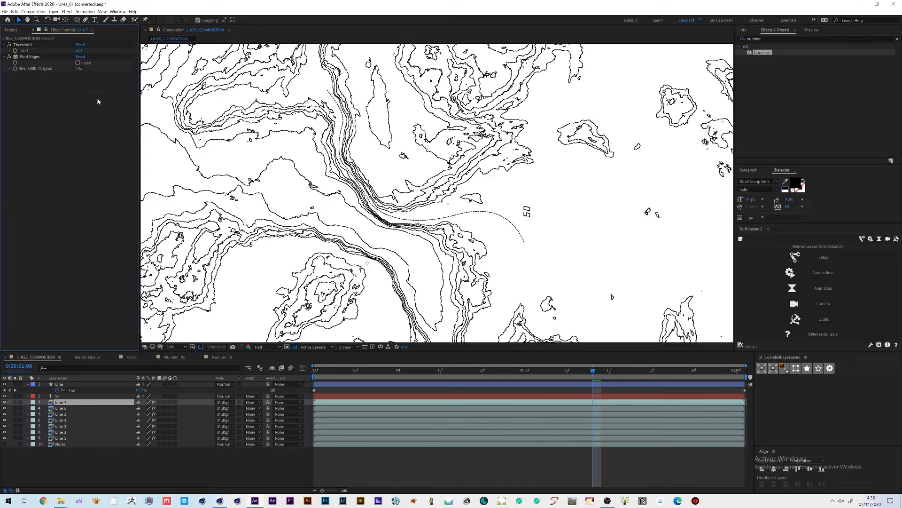
pyautogui.moveTo(81, 51); pyautogui.dragTo(75, 50)
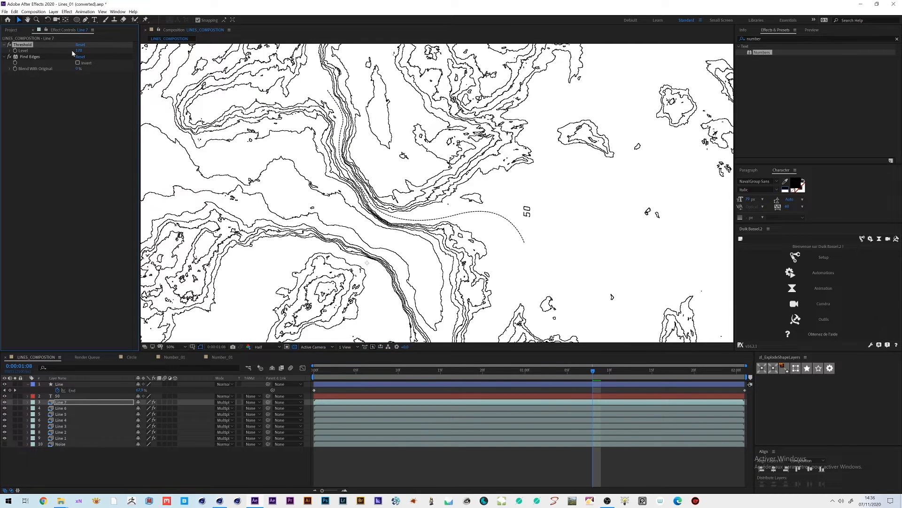
pyautogui.moveTo(78, 51); pyautogui.dragTo(59, 45)
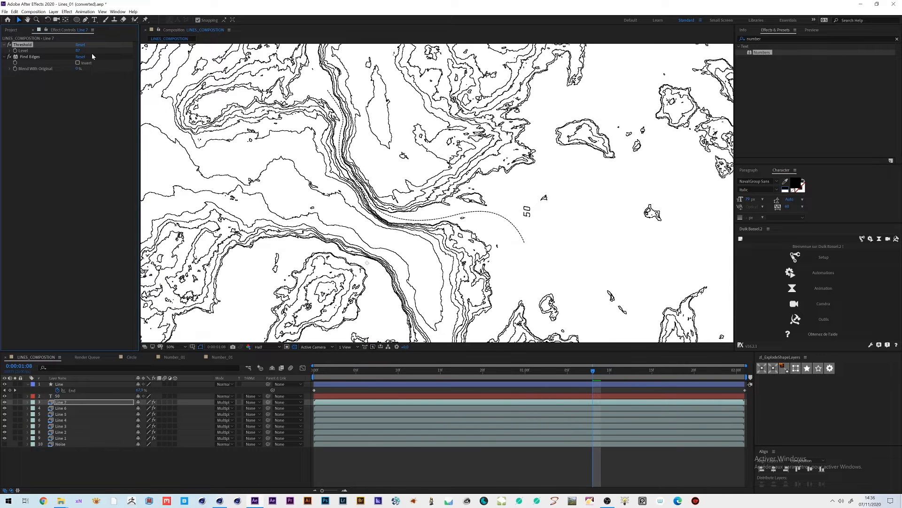
pyautogui.click(78, 51)
pyautogui.write('70')
pyautogui.press('Return')
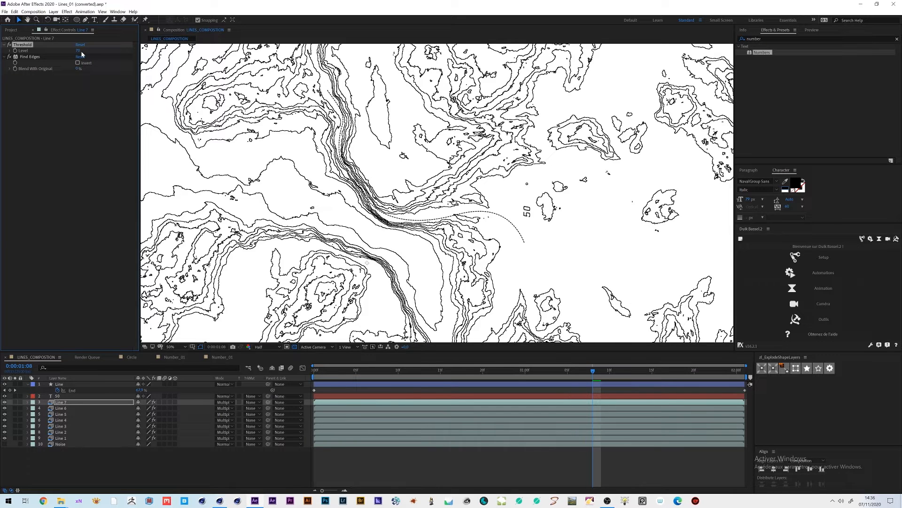
pyautogui.click(78, 51)
pyautogui.write('60')
pyautogui.press('Return')
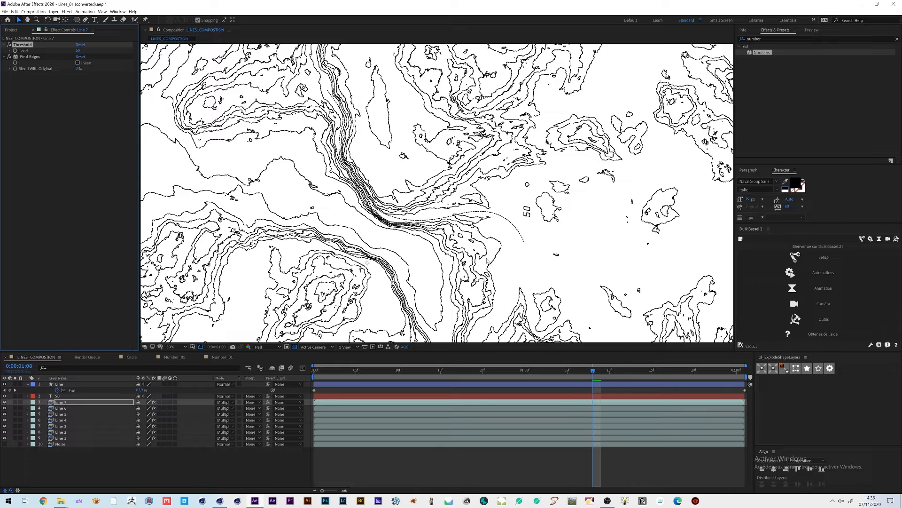
# Select Path 1 of the Line layer and nudge the vertex before the bend slightly away from the nearby contour line.
pyautogui.click(59, 384)
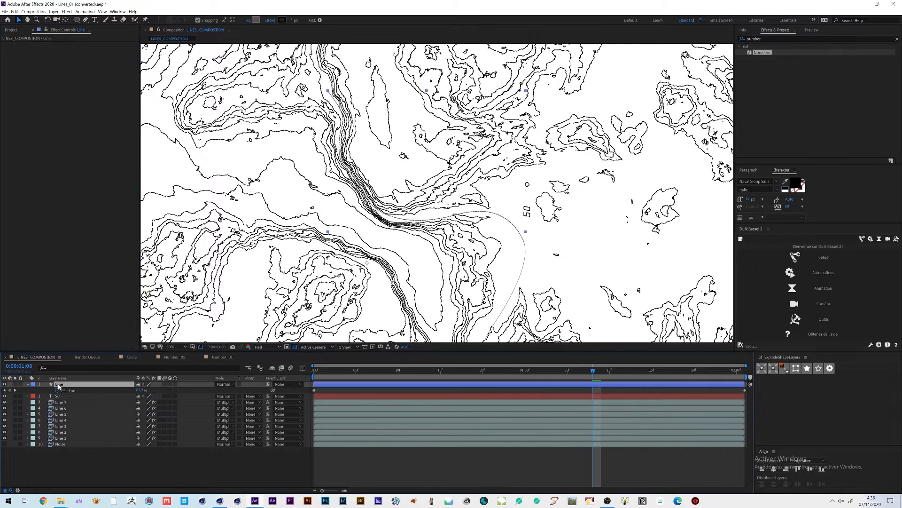
pyautogui.press('u')
pyautogui.press('u')
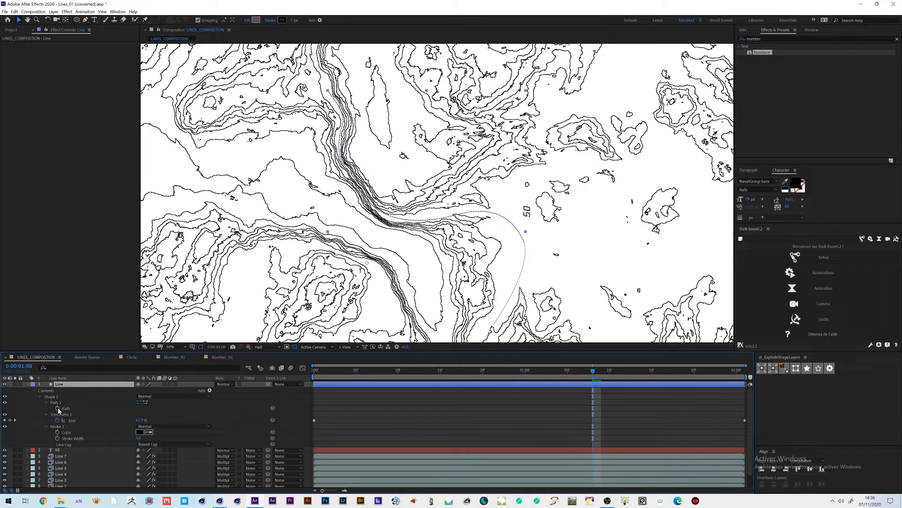
pyautogui.click(57, 403)
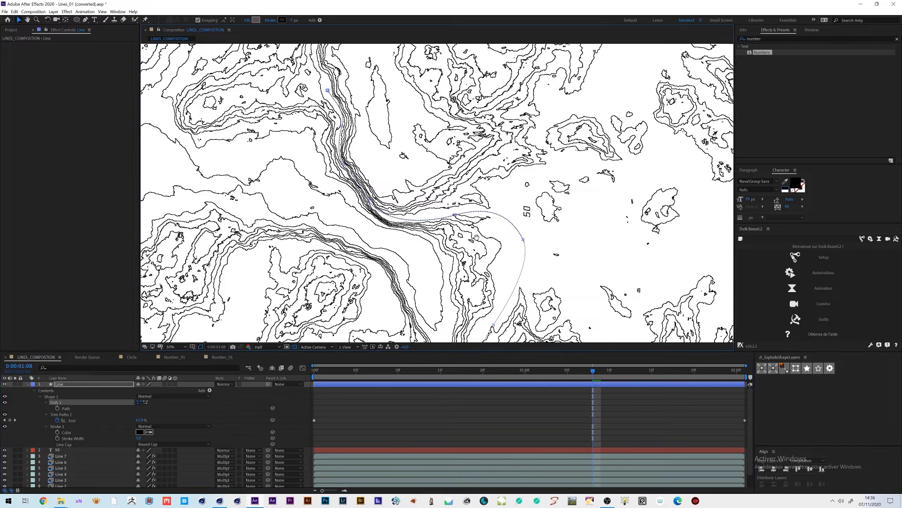
pyautogui.scroll(4, 470, 233)
pyautogui.press('v')
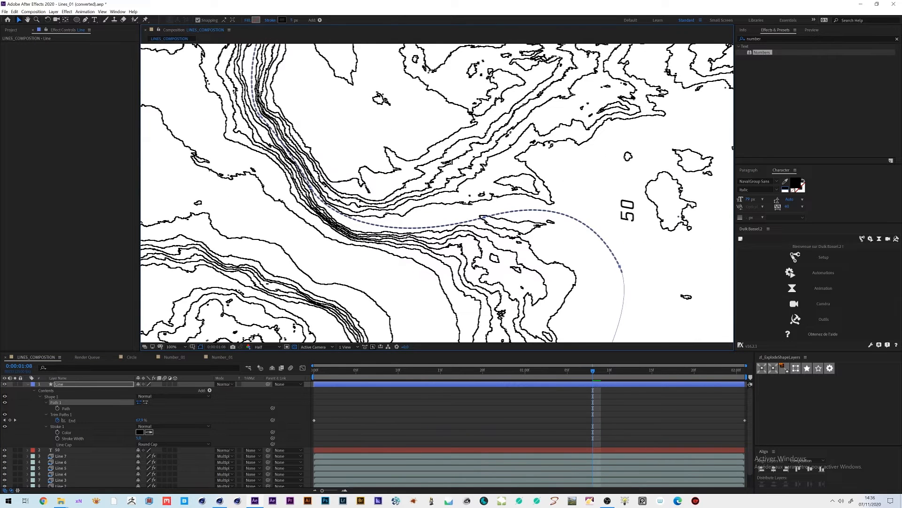
pyautogui.click(484, 217)
pyautogui.moveTo(484, 217); pyautogui.dragTo(475, 214)
# Adjust the Bezier handle of the vertex at the dashed line's upper start to refine the curve between the contours.
pyautogui.moveTo(277, 183); pyautogui.dragTo(324, 201, button='middle')
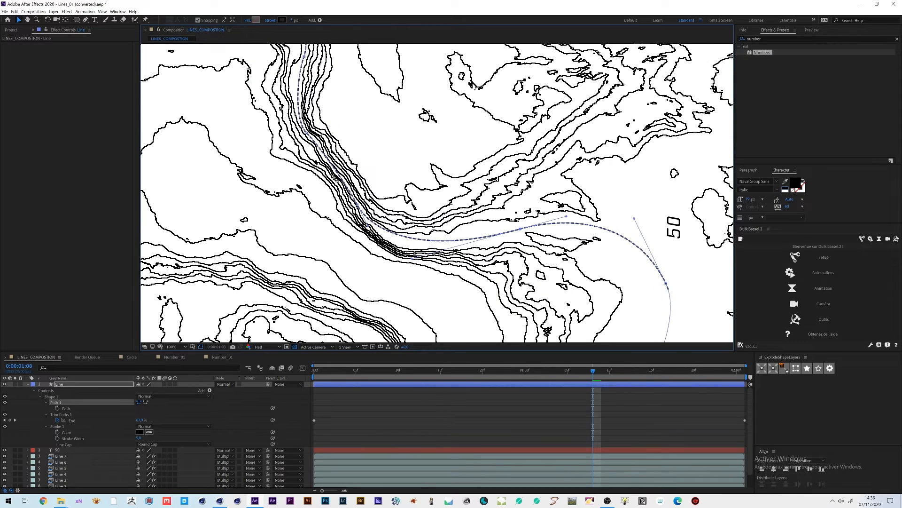
pyautogui.moveTo(291, 136); pyautogui.dragTo(290, 215, button='middle')
pyautogui.click(275, 67)
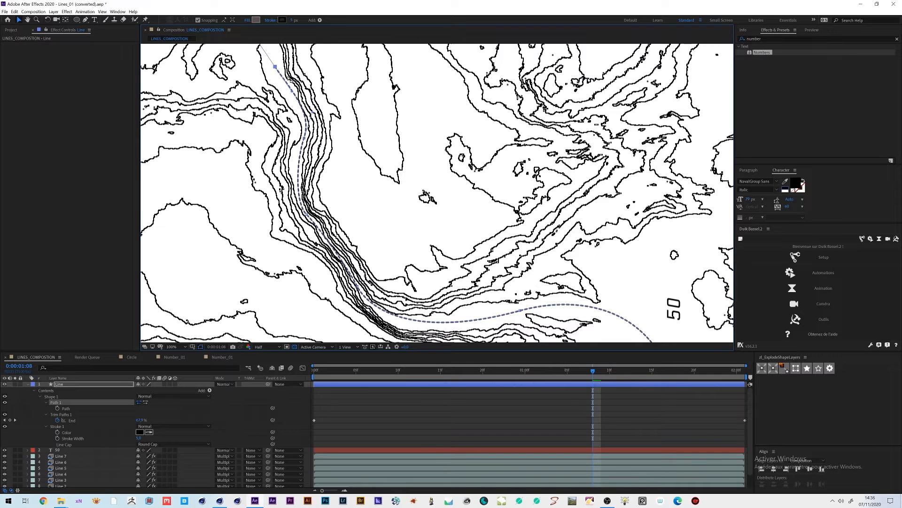
pyautogui.moveTo(290, 91); pyautogui.dragTo(311, 116)
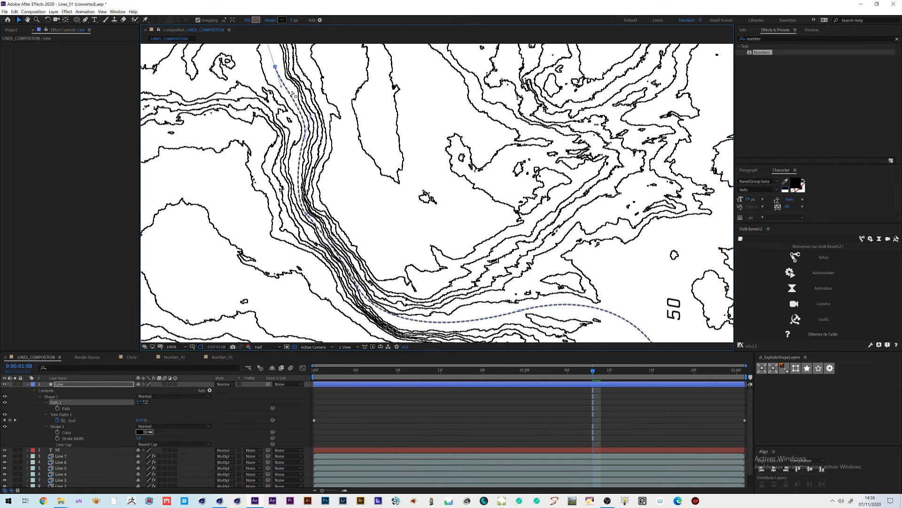
pyautogui.moveTo(451, 276); pyautogui.dragTo(289, 187, button='middle')
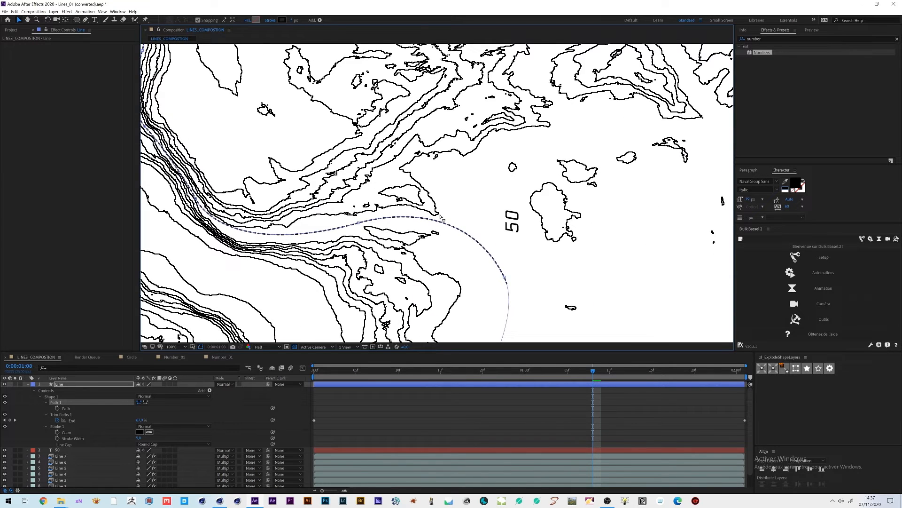
pyautogui.moveTo(452, 229); pyautogui.dragTo(386, 183, button='middle')
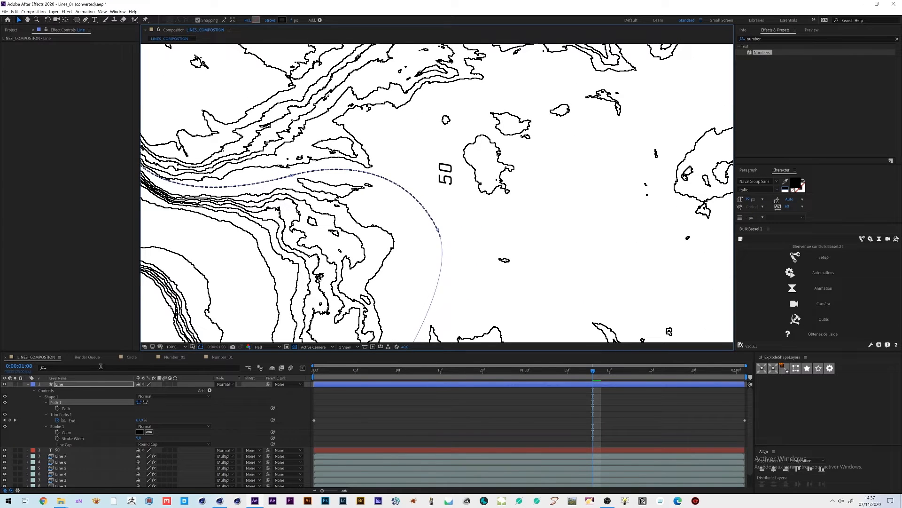
# Collapse the Line layer's properties and deselect the layer.
pyautogui.click(27, 384)
pyautogui.click(52, 451)
pyautogui.scroll(-3, 459, 252)
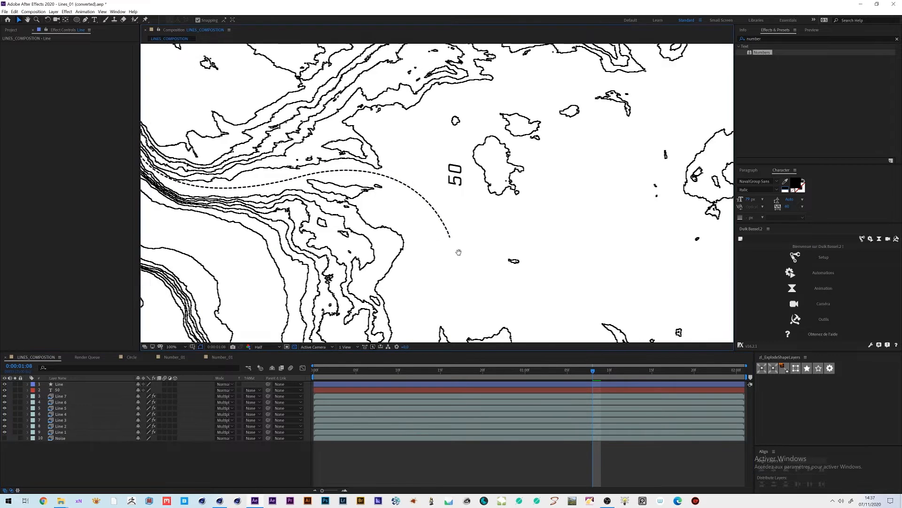
pyautogui.moveTo(494, 239)
pyautogui.mouseDown(button='middle')
pyautogui.moveTo(525, 251)
pyautogui.moveTo(481, 237)
pyautogui.mouseUp(button='middle')
pyautogui.scroll(1, 525, 251)
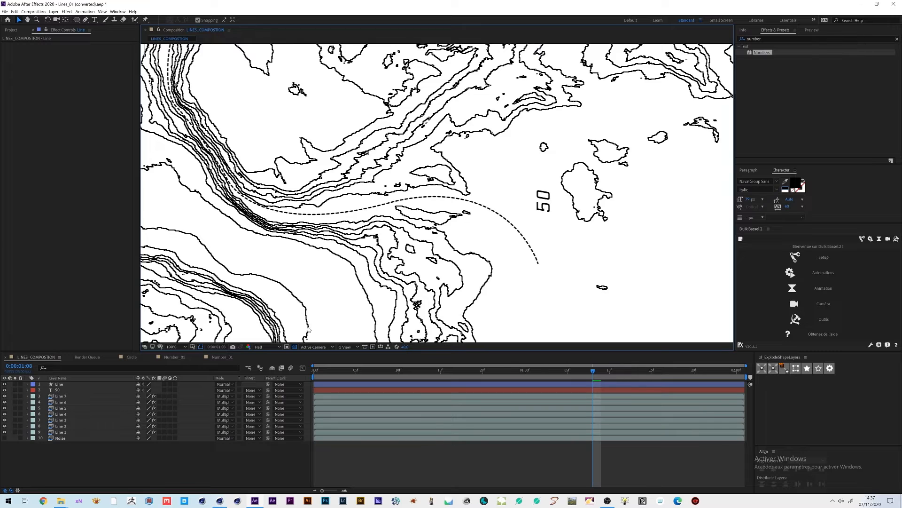
# Scale the 50 text layer to 50% and collapse its properties.
pyautogui.click(59, 390)
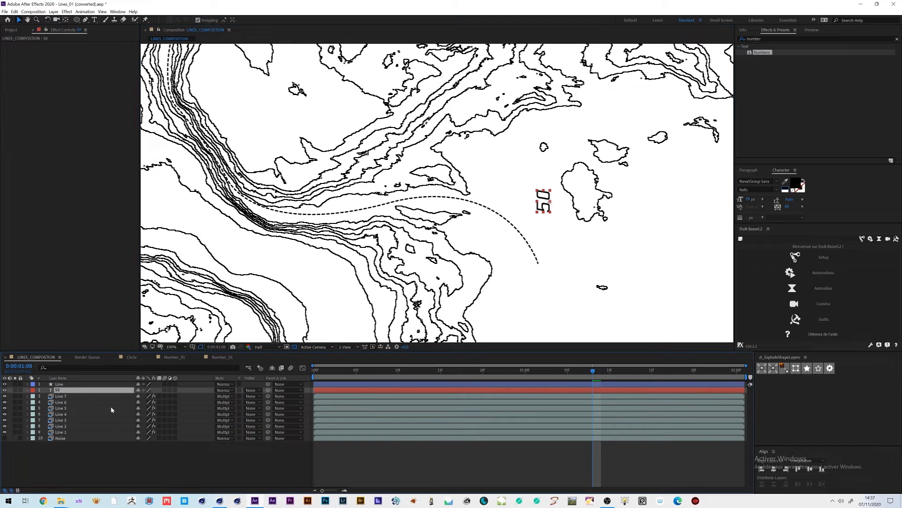
pyautogui.press('s')
pyautogui.click(157, 397)
pyautogui.write('5')
pyautogui.press('Return')
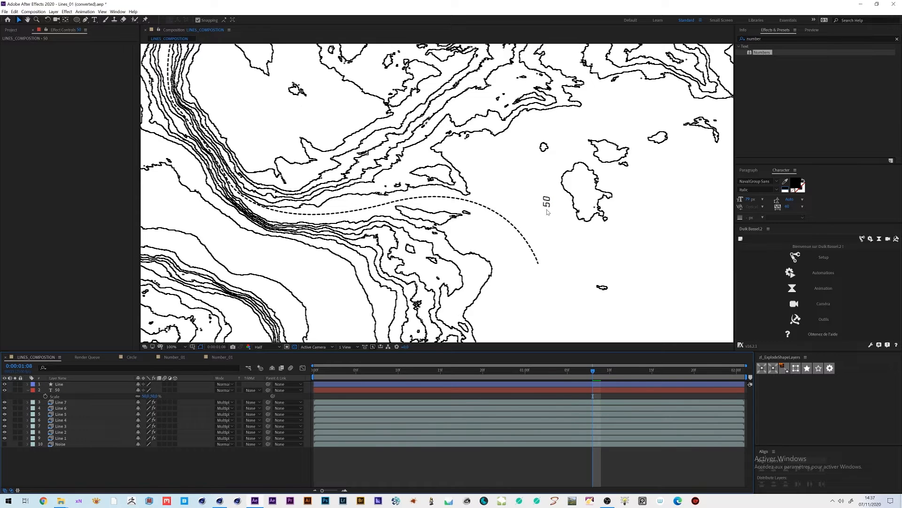
pyautogui.click(57, 390)
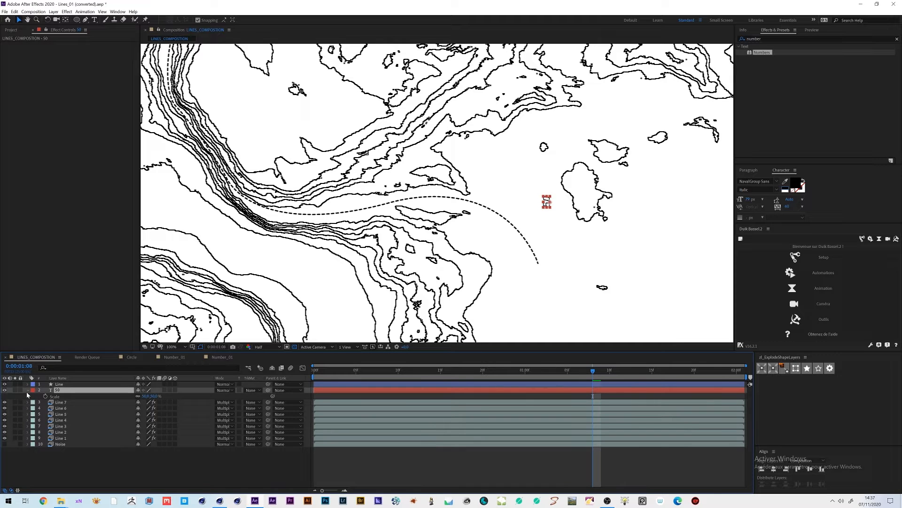
pyautogui.click(28, 390)
pyautogui.click(62, 450)
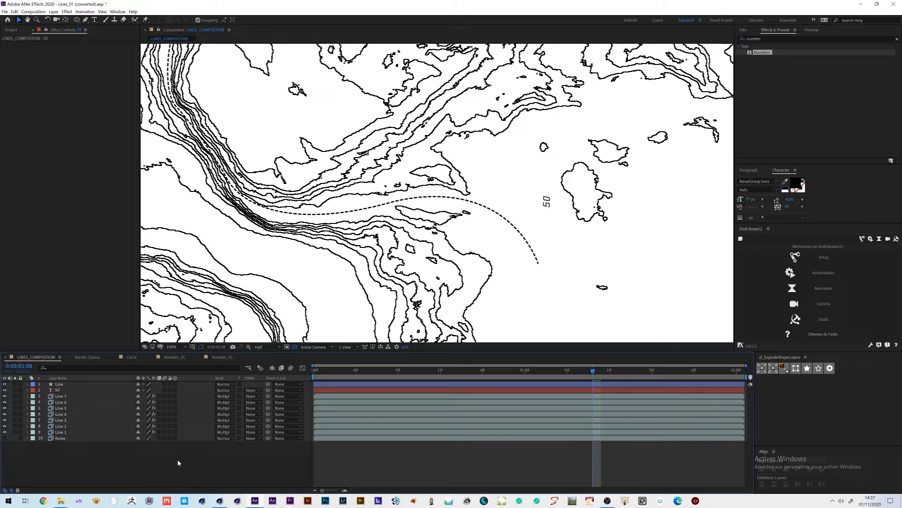
# Create a new 500 x 500 px composition named Number_01 with a duration of 0:00:02:00.
pyautogui.hotkey('ctrl', 'n')
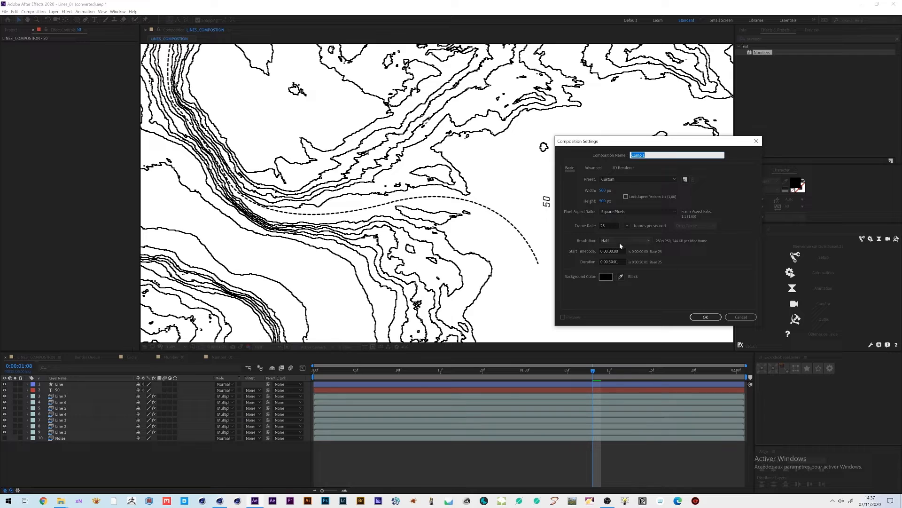
pyautogui.click(612, 262)
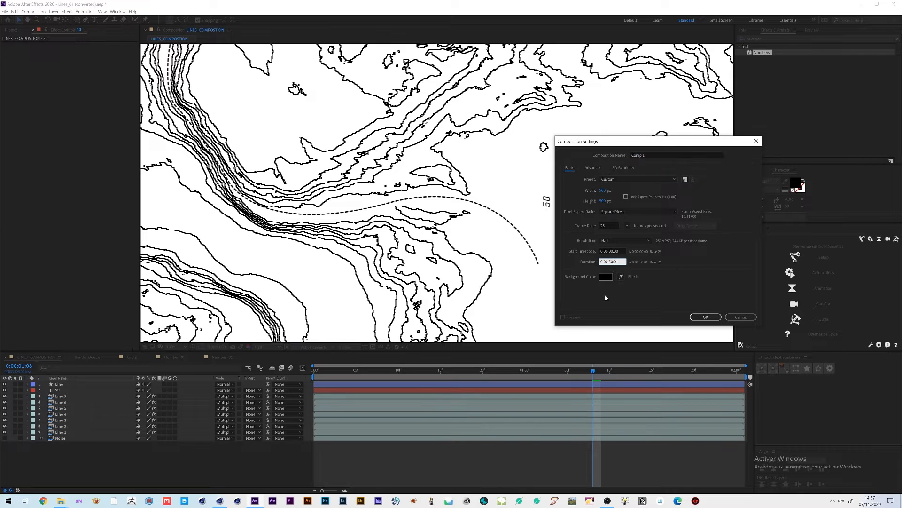
pyautogui.press('BackSpace')
pyautogui.press('BackSpace')
pyautogui.write('02')
pyautogui.press('Tab')
pyautogui.write('Num')
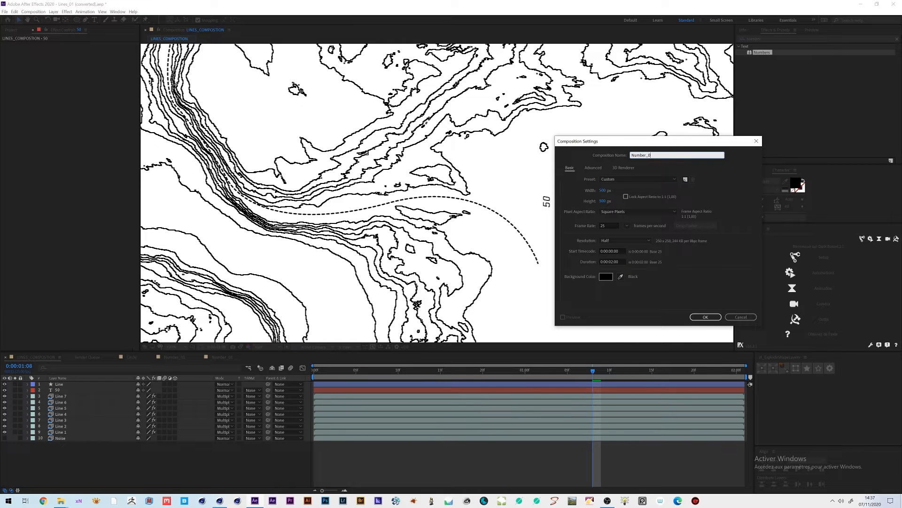
pyautogui.press('Return')
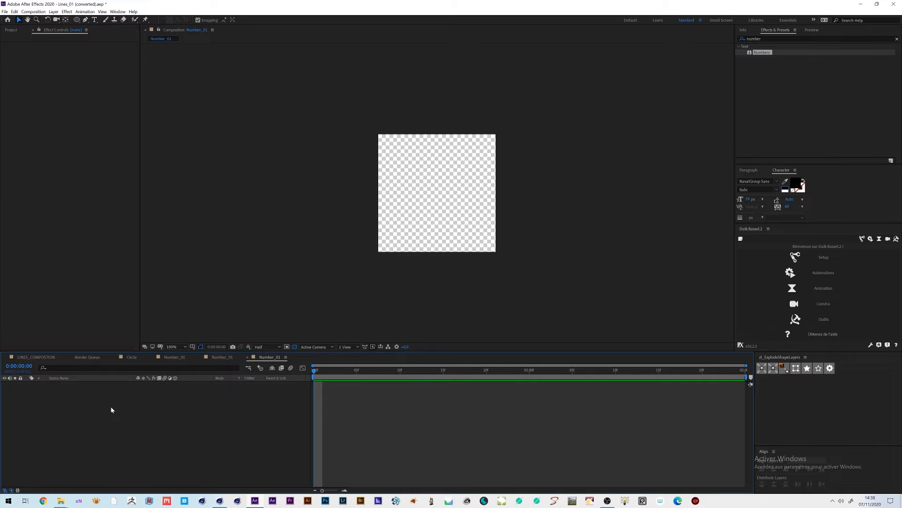
# Add a black solid matching the composition size to Number_01.
pyautogui.hotkey('ctrl', 'y')
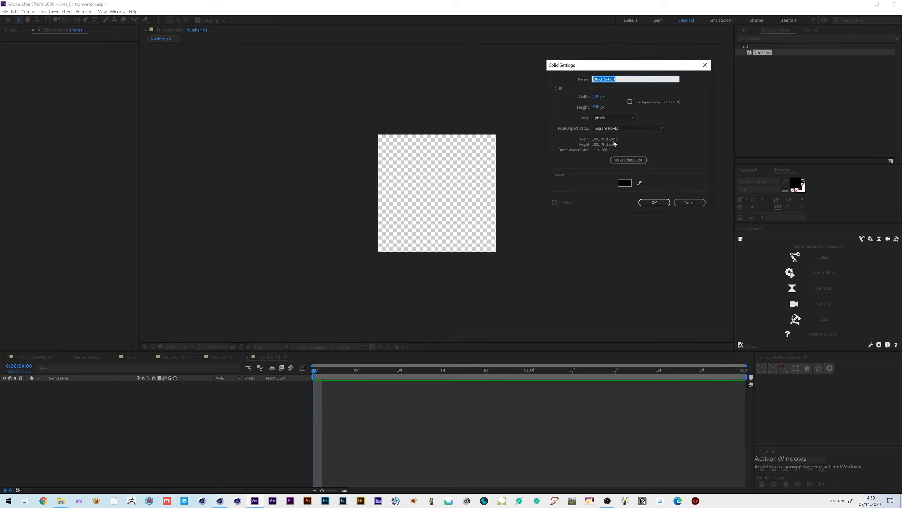
pyautogui.click(628, 160)
pyautogui.click(653, 203)
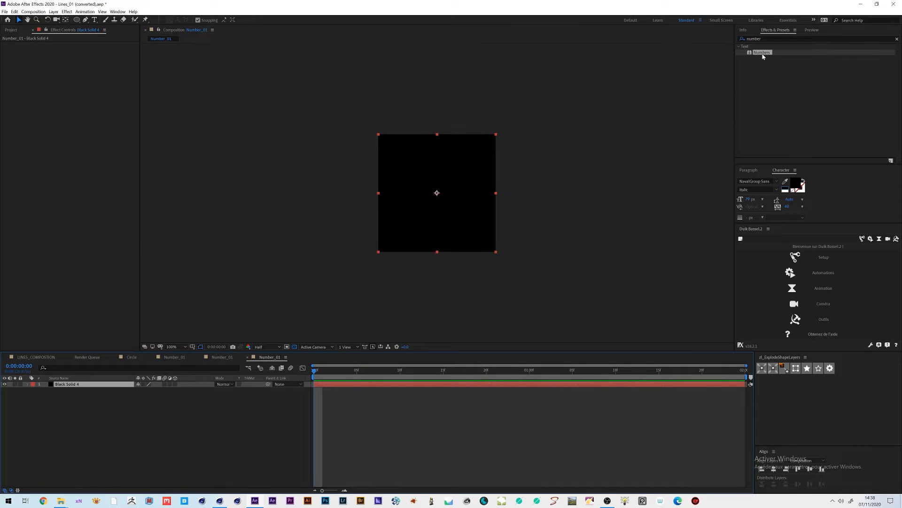
# Apply the Numbers effect to the black solid with the NavalGroup Sans font.
pyautogui.click(747, 38)
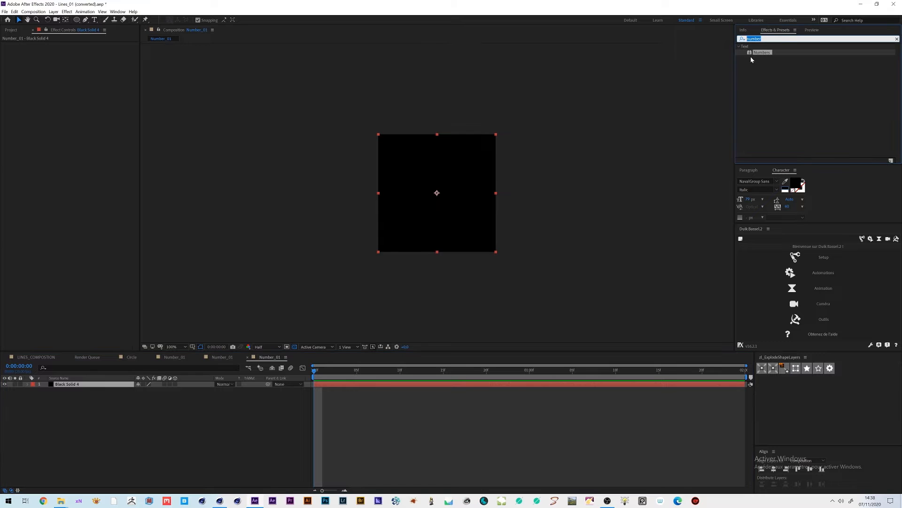
pyautogui.doubleClick(765, 53)
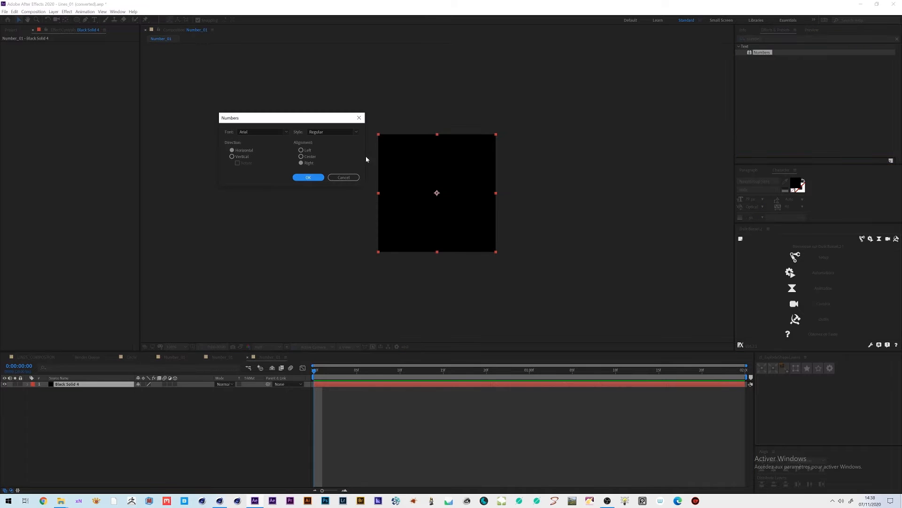
pyautogui.moveTo(272, 117); pyautogui.dragTo(318, 288)
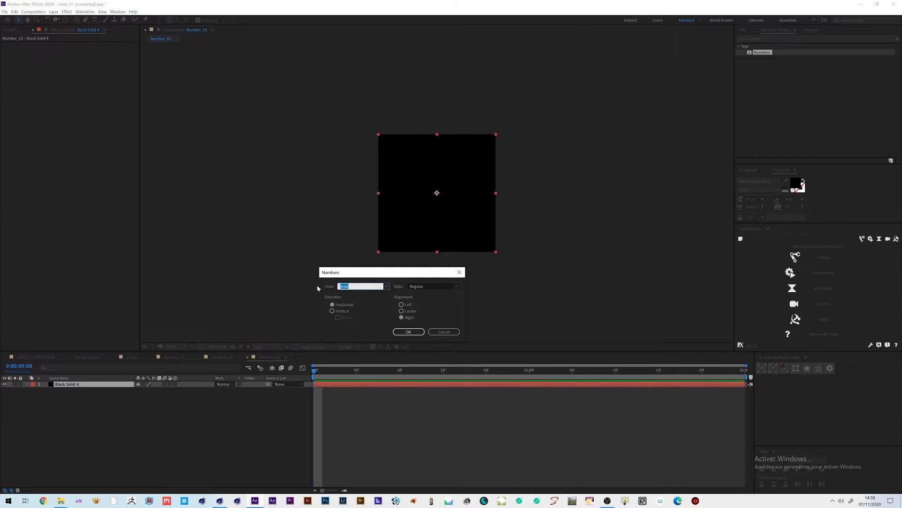
pyautogui.write('NavalGroup Sans')
pyautogui.click(412, 332)
pyautogui.press('.')
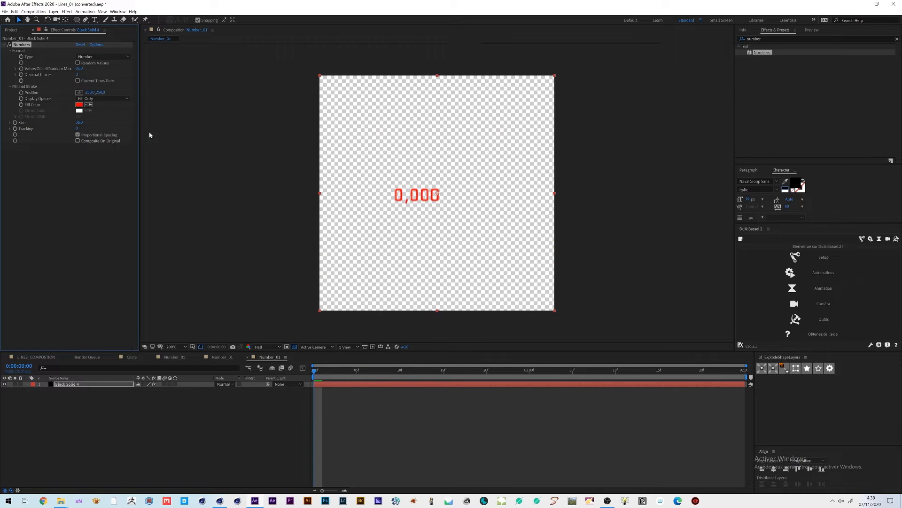
# Change the Numbers effect's fill color to black.
pyautogui.click(79, 104)
pyautogui.click(655, 328)
pyautogui.moveTo(645, 333); pyautogui.dragTo(504, 407)
pyautogui.click(733, 297)
pyautogui.click(294, 347)
pyautogui.click(294, 347)
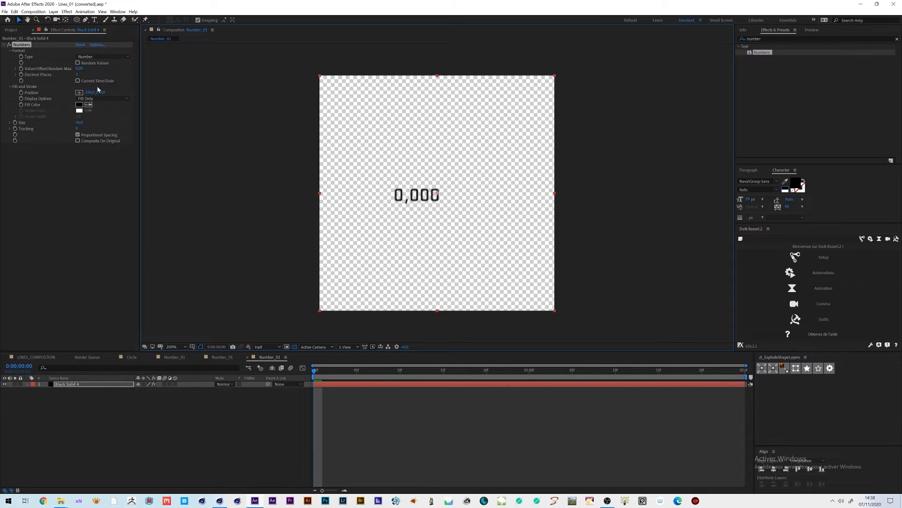
# Enlarge the number to a size of about 111 and reposition it so all its digits fit horizontally within the composition.
pyautogui.moveTo(79, 122); pyautogui.dragTo(122, 126)
pyautogui.click(79, 92)
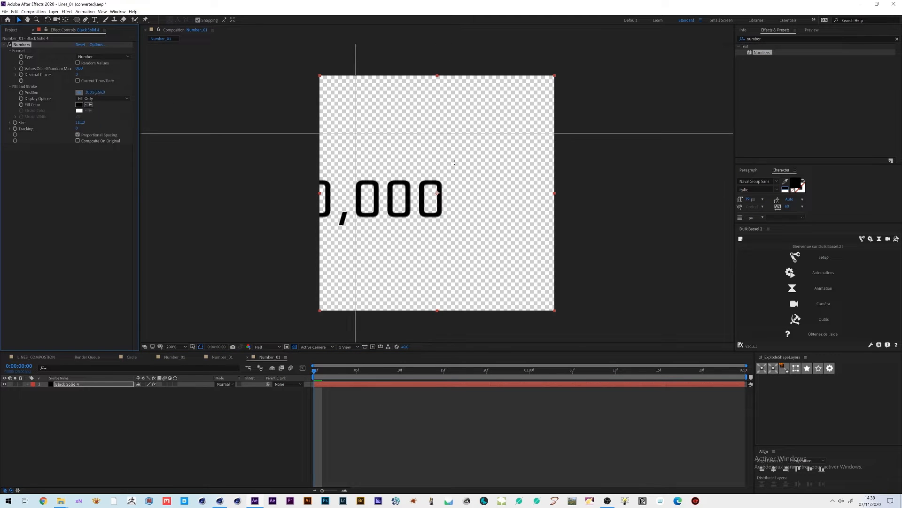
pyautogui.click(496, 183)
pyautogui.moveTo(503, 183); pyautogui.dragTo(506, 187)
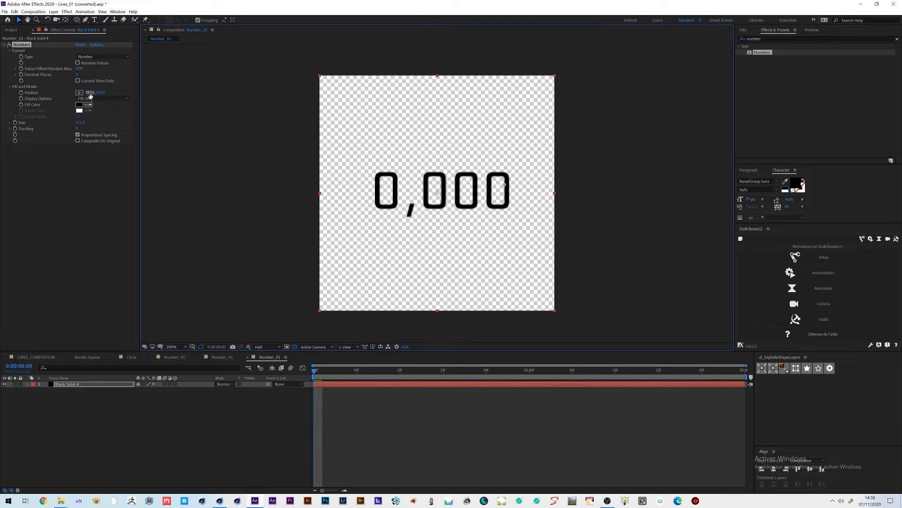
# Set the Numbers effect's decimal places to 0 and its value to 290.
pyautogui.click(76, 75)
pyautogui.write('0')
pyautogui.press('Return')
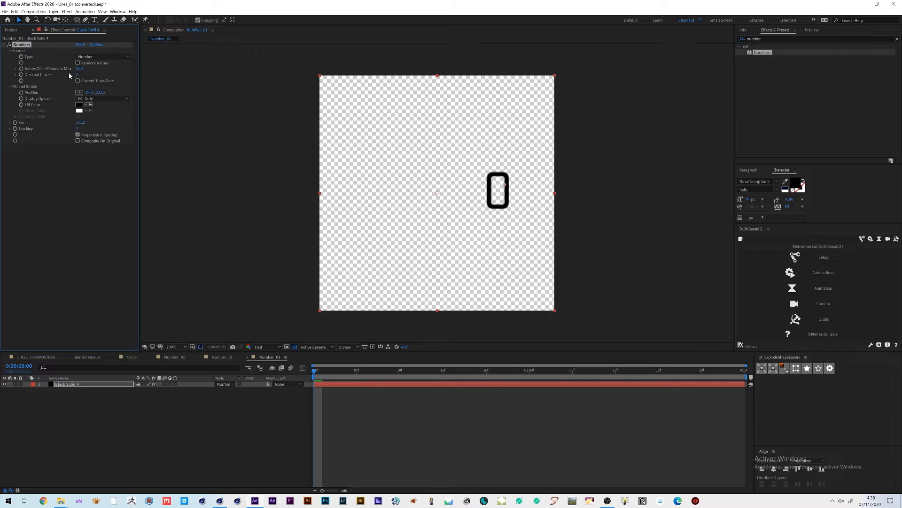
pyautogui.moveTo(78, 69); pyautogui.dragTo(92, 73)
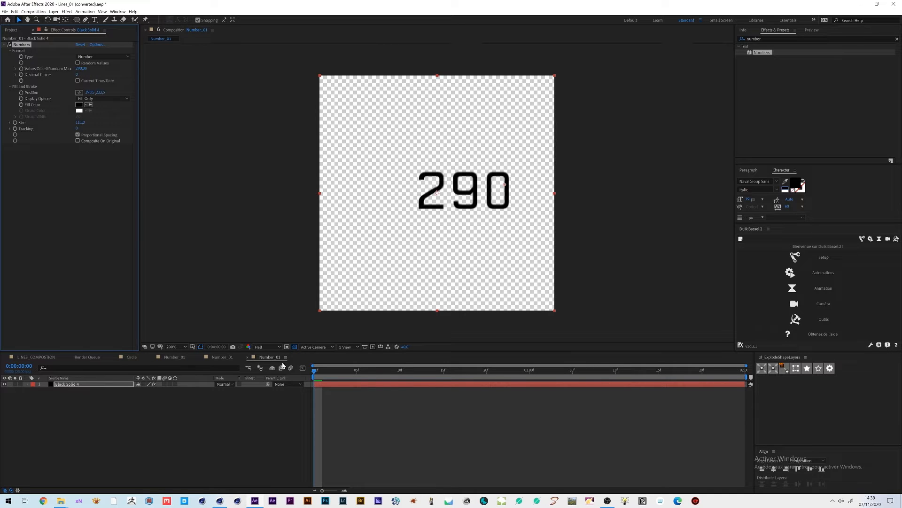
# Keyframe the number value from 290 at the first frame to 300 at 0:00:01:24 and preview the count.
pyautogui.click(21, 69)
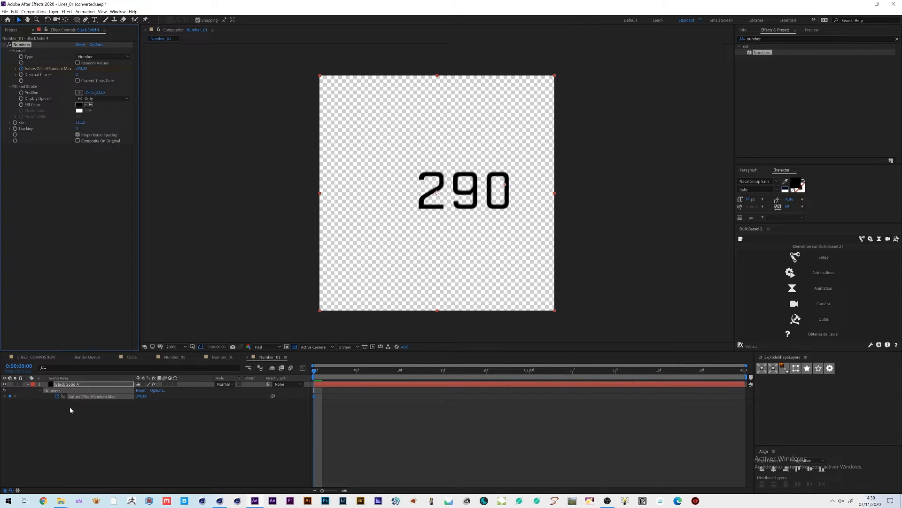
pyautogui.press('u')
pyautogui.press('u')
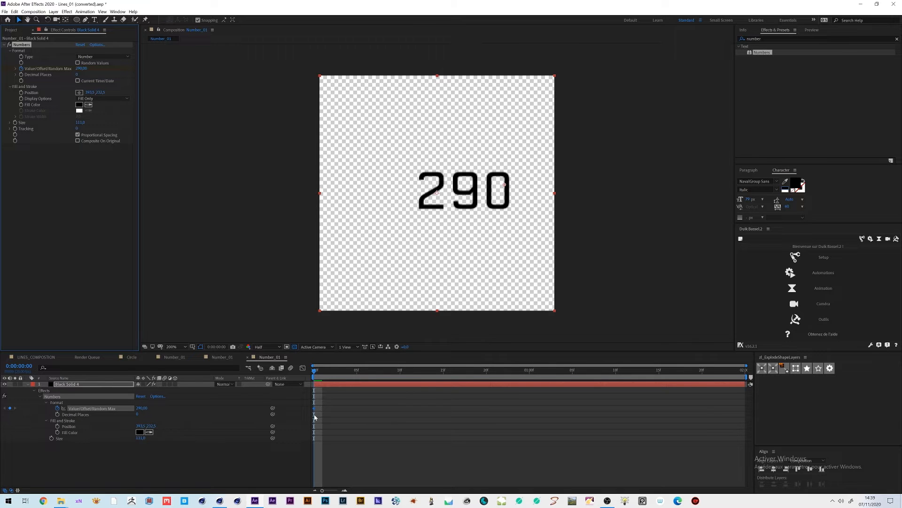
pyautogui.moveTo(355, 378); pyautogui.dragTo(739, 366)
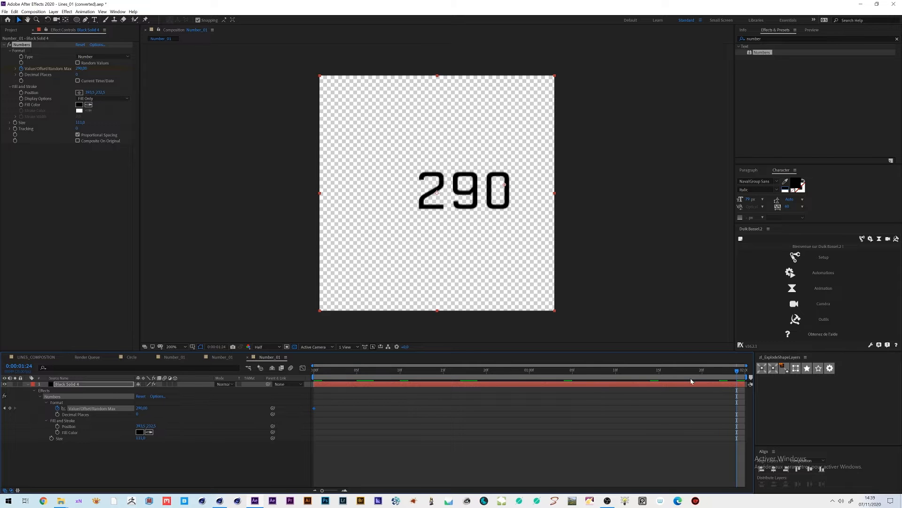
pyautogui.click(142, 408)
pyautogui.write('300')
pyautogui.press('Return')
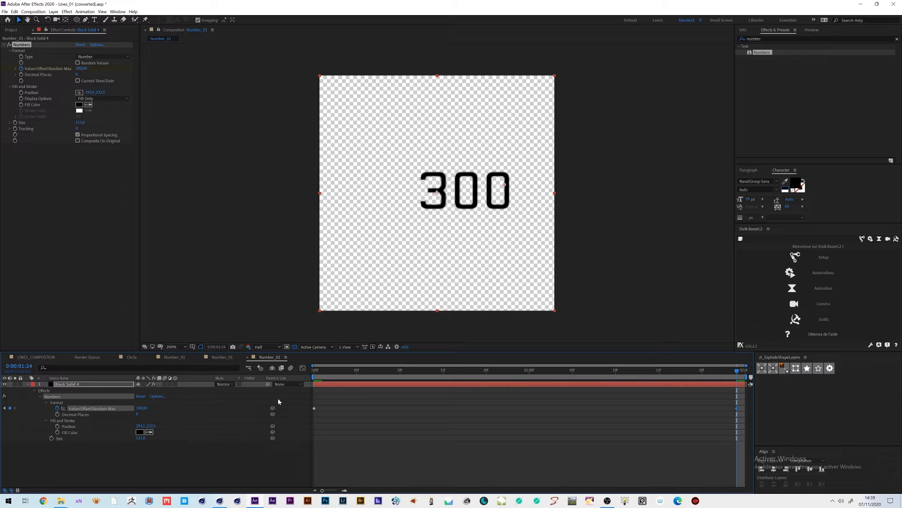
pyautogui.press('space')
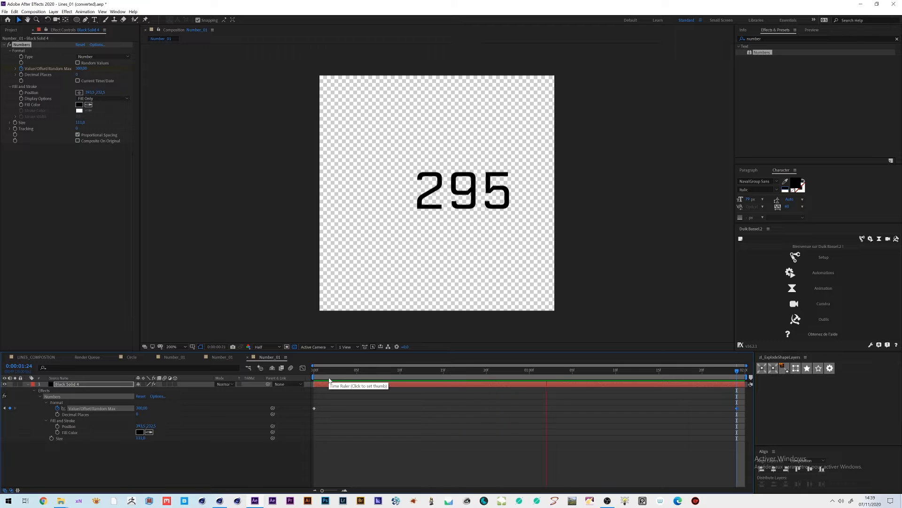
pyautogui.press('space')
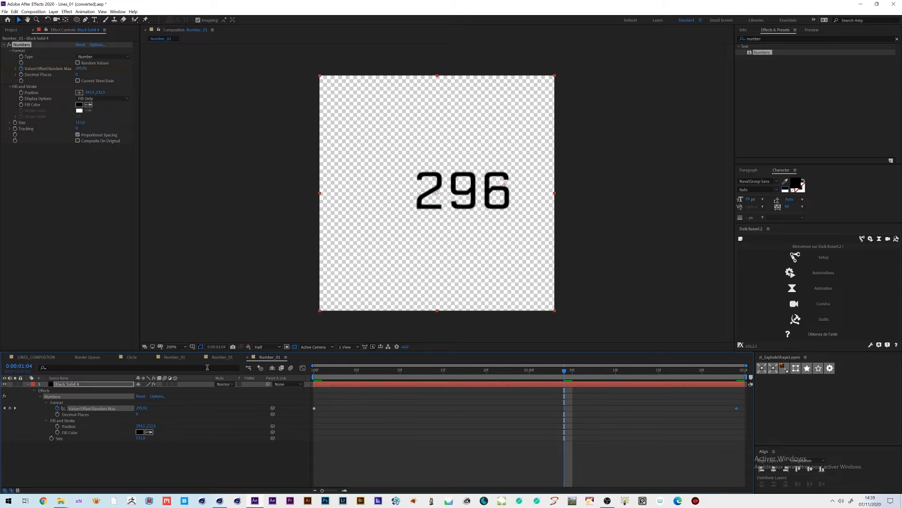
# Place the new Number_01 composition in LINES_COMPOSTION and rotate it a quarter turn so it reads upward like the 50 label.
pyautogui.click(42, 358)
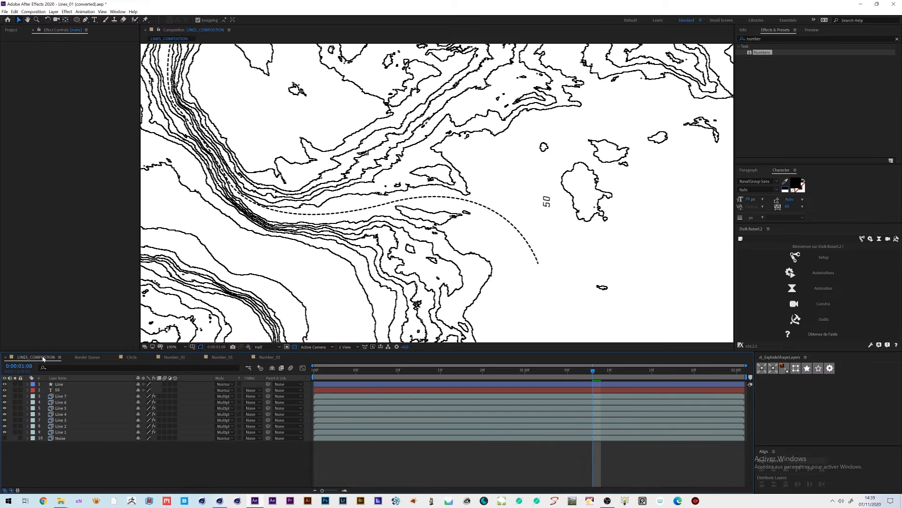
pyautogui.scroll(-2, 357, 250)
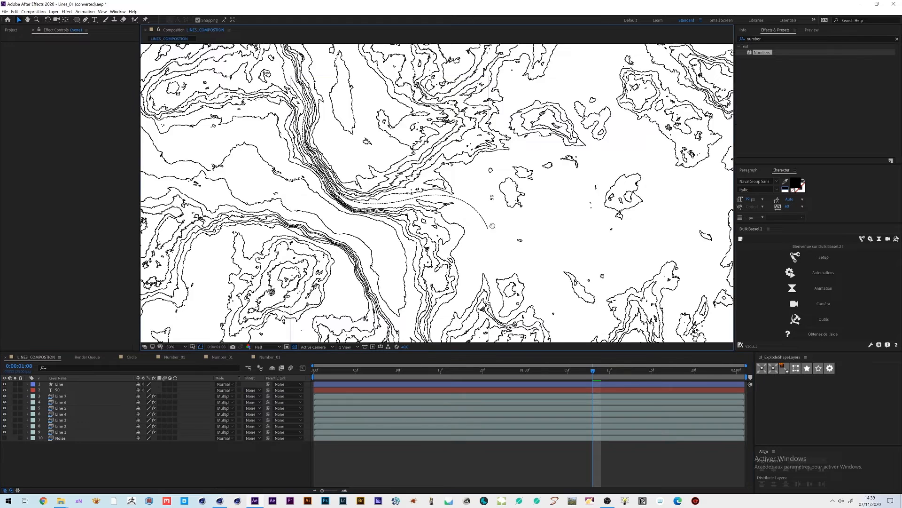
pyautogui.click(10, 29)
pyautogui.moveTo(23, 127); pyautogui.dragTo(568, 252)
pyautogui.press('w')
pyautogui.moveTo(545, 254); pyautogui.dragTo(578, 266)
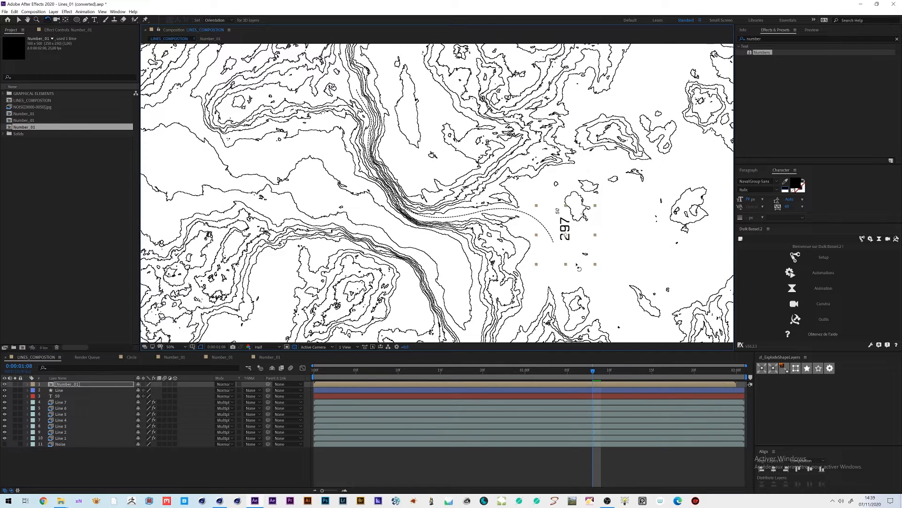
# Scale the Number_01 layer down to about the 50 label's size and place it beside the contour tip above the dashed line.
pyautogui.press('v')
pyautogui.moveTo(596, 267); pyautogui.dragTo(548, 209)
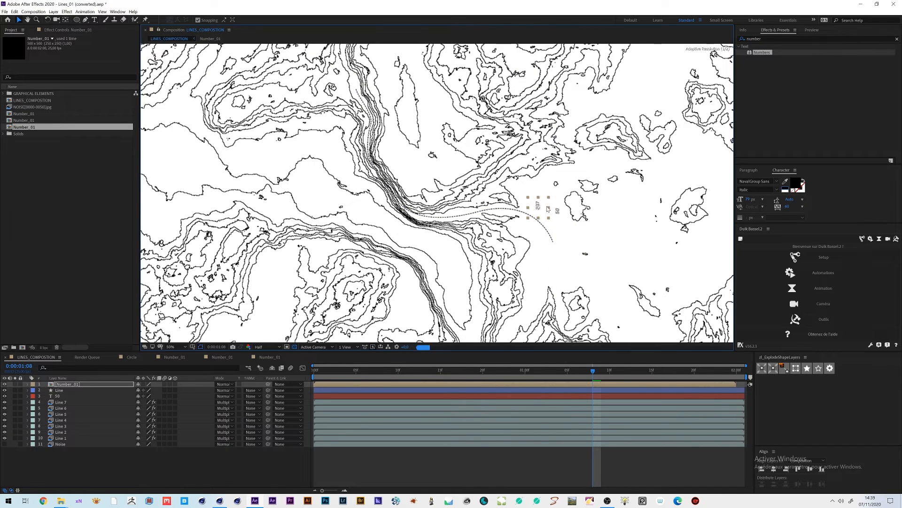
pyautogui.scroll(1, 548, 209)
pyautogui.moveTo(578, 219); pyautogui.dragTo(426, 184, button='middle')
pyautogui.moveTo(481, 182); pyautogui.dragTo(463, 168)
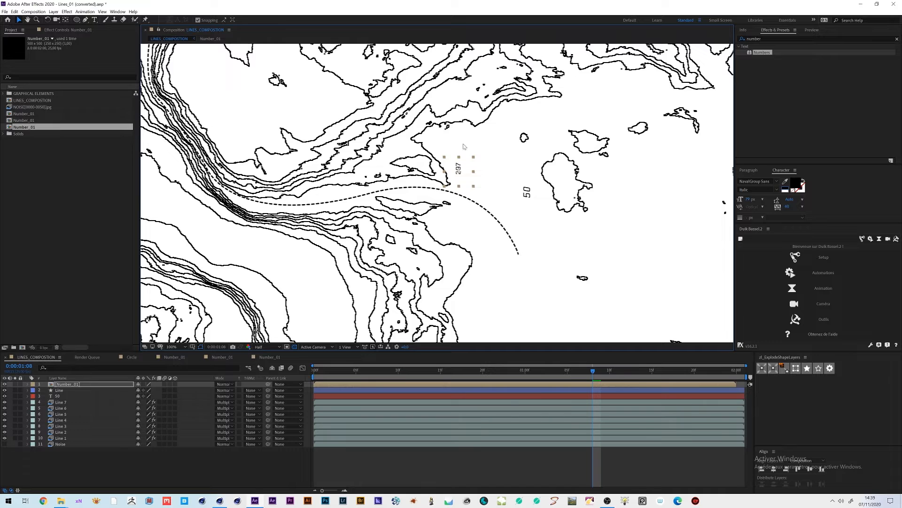
# Duplicate the new Number_01 composition in the project to make another number label.
pyautogui.click(516, 262)
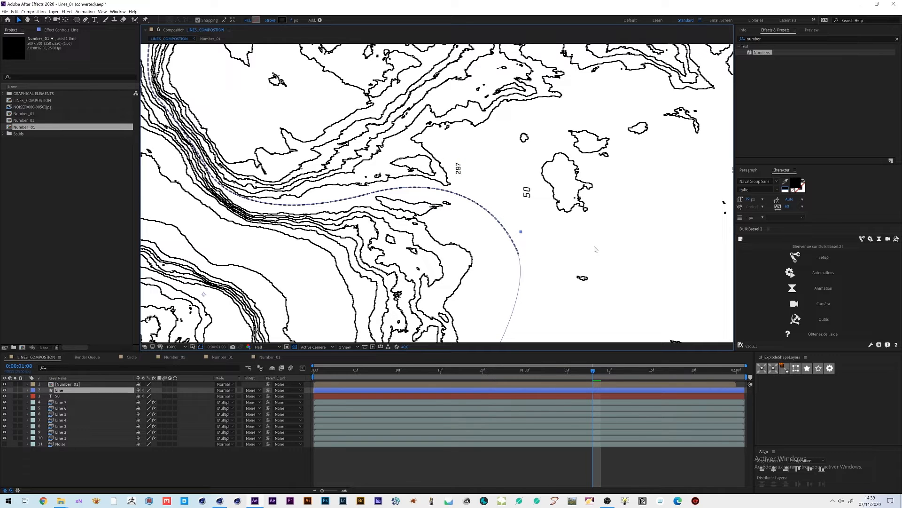
pyautogui.click(306, 332)
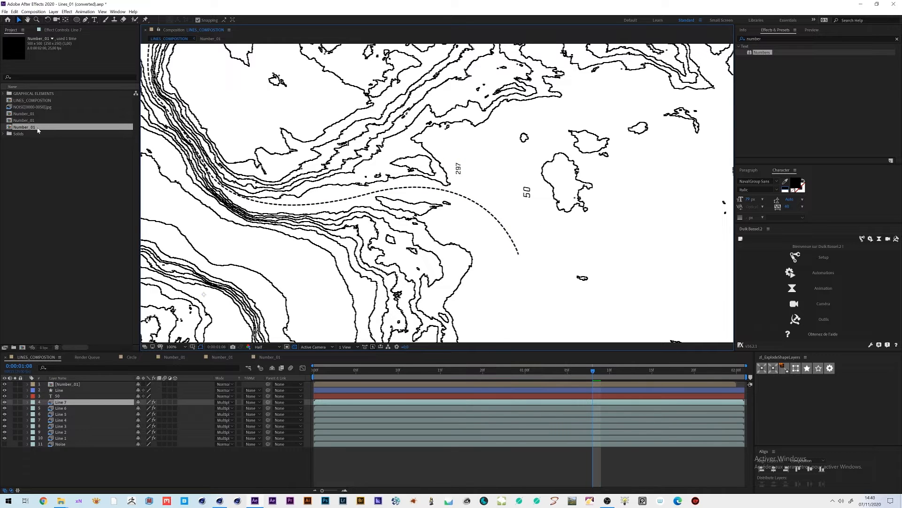
pyautogui.hotkey('ctrl', 'd')
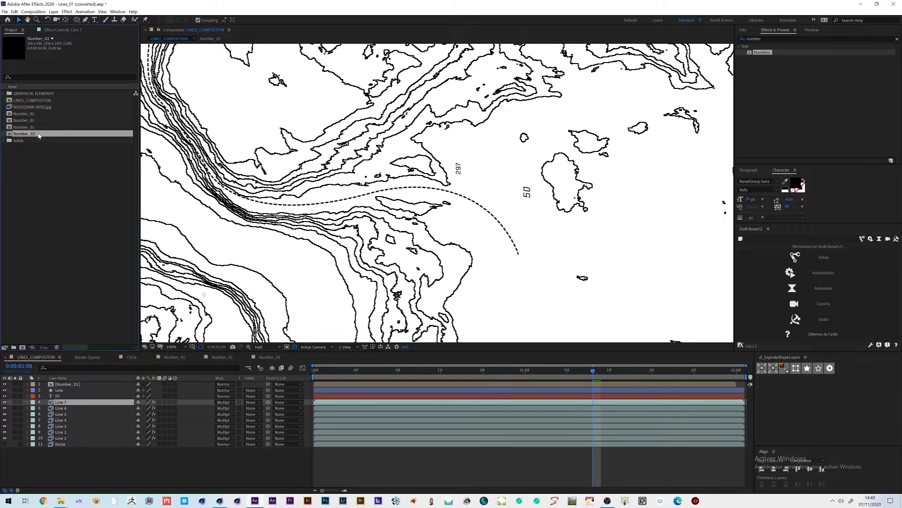
# Open the Number_02 composition and set its Numbers effect to 2 decimal places.
pyautogui.doubleClick(39, 135)
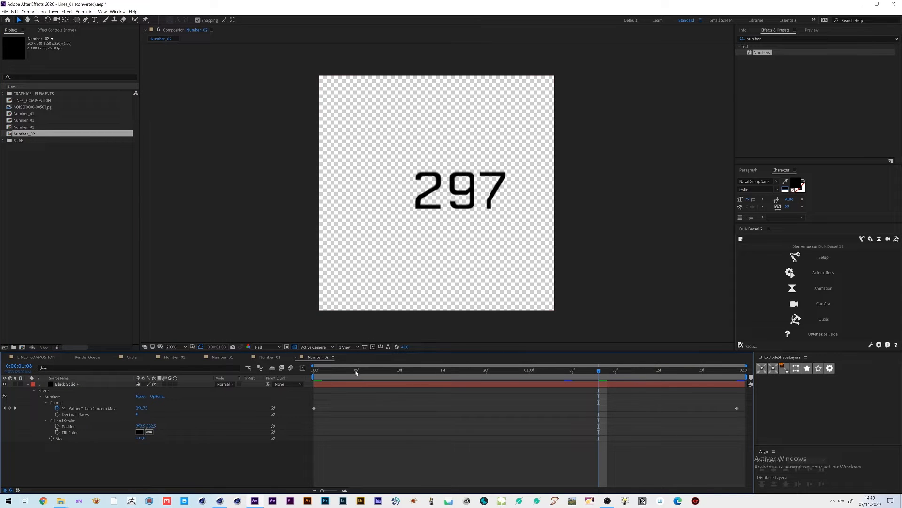
pyautogui.press('Home')
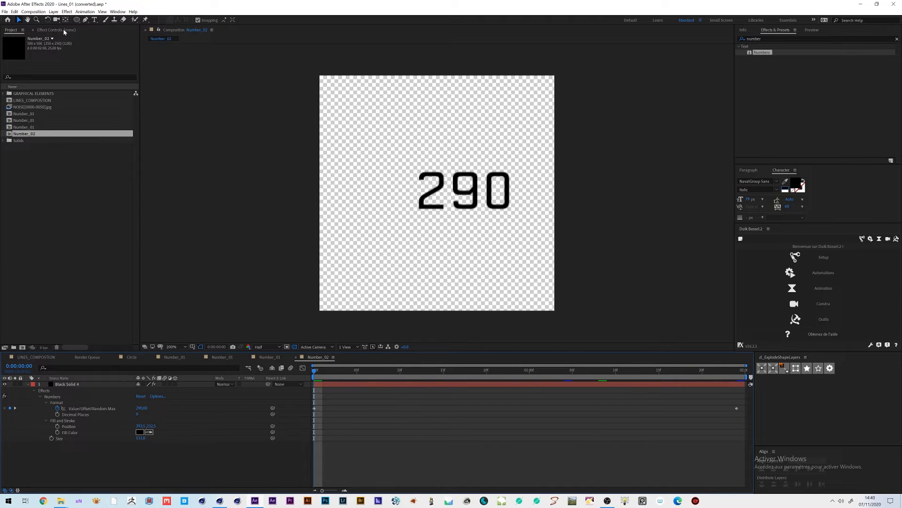
pyautogui.click(56, 30)
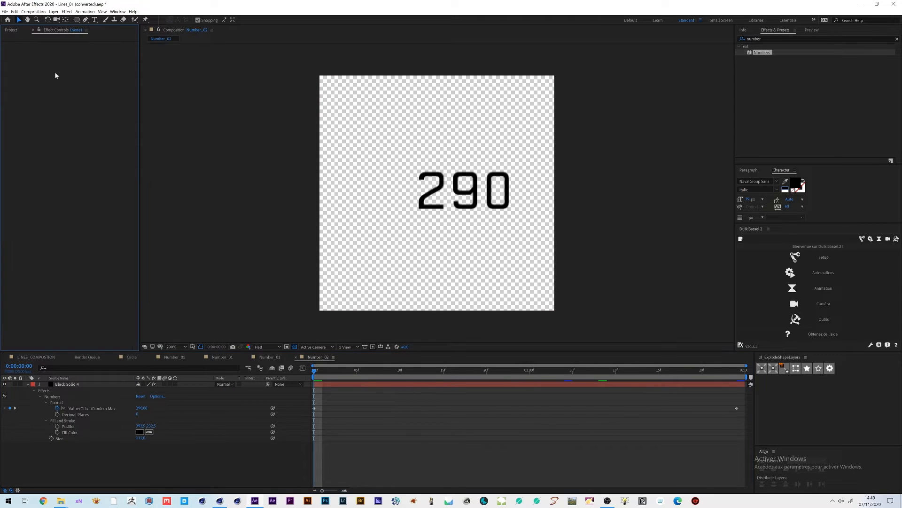
pyautogui.click(71, 384)
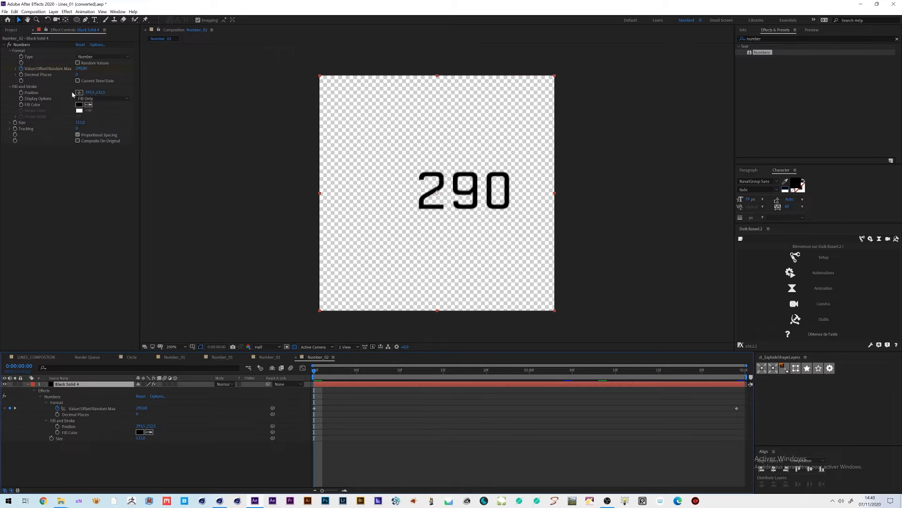
pyautogui.moveTo(77, 77); pyautogui.dragTo(80, 77)
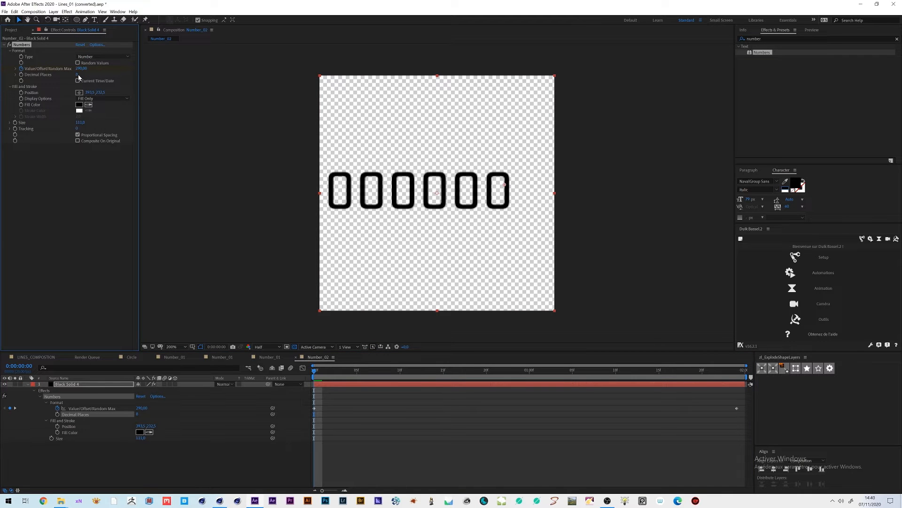
pyautogui.click(76, 77)
pyautogui.click(76, 78)
pyautogui.write('2')
pyautogui.press('Return')
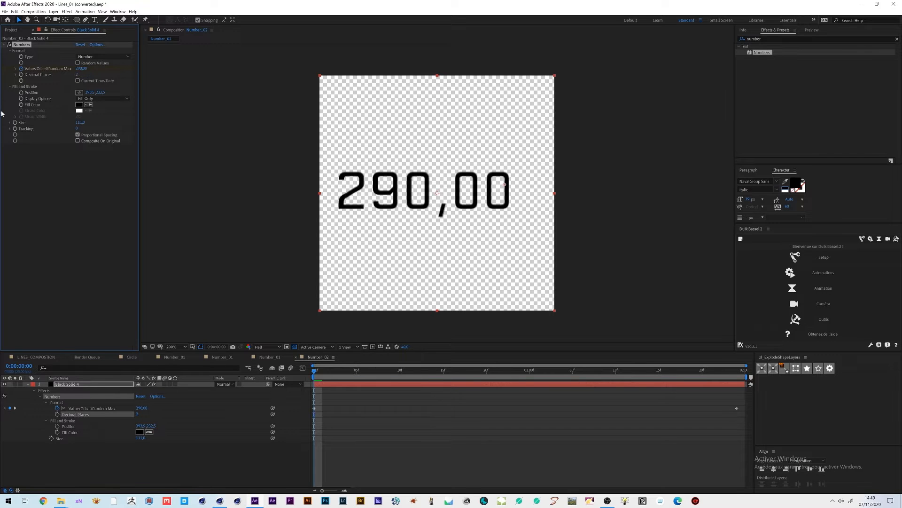
# Keyframe the Number_02 value from 14,12 at the first frame to 14,50 at 0:00:01:24 and preview the count.
pyautogui.click(81, 69)
pyautogui.click(81, 69)
pyautogui.write('14,12')
pyautogui.press('Return')
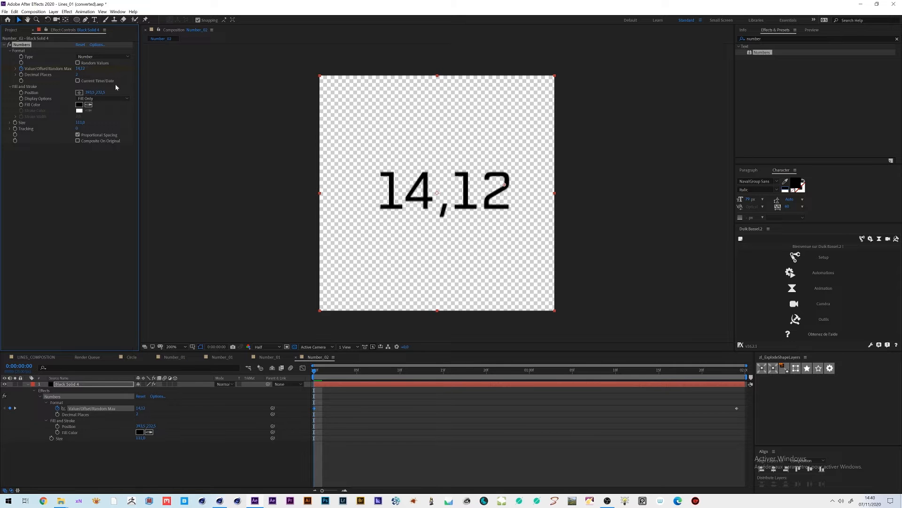
pyautogui.moveTo(415, 372); pyautogui.dragTo(764, 390)
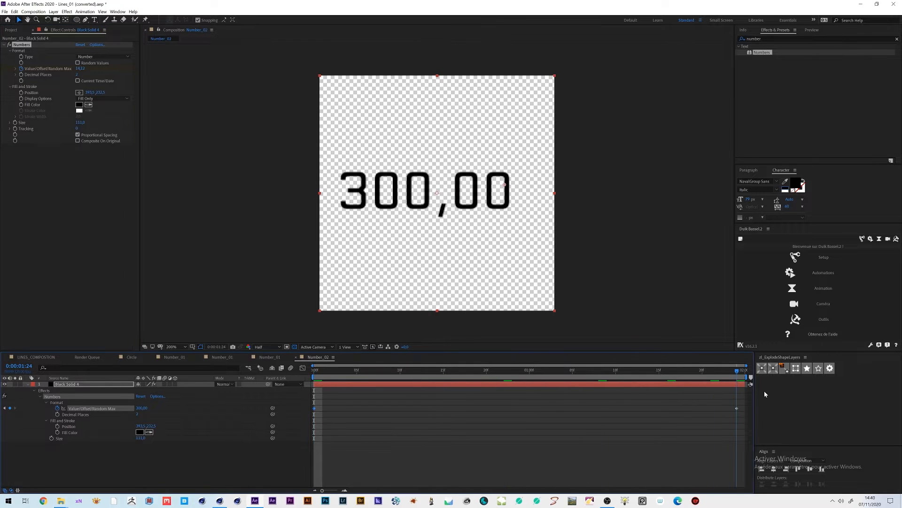
pyautogui.click(81, 69)
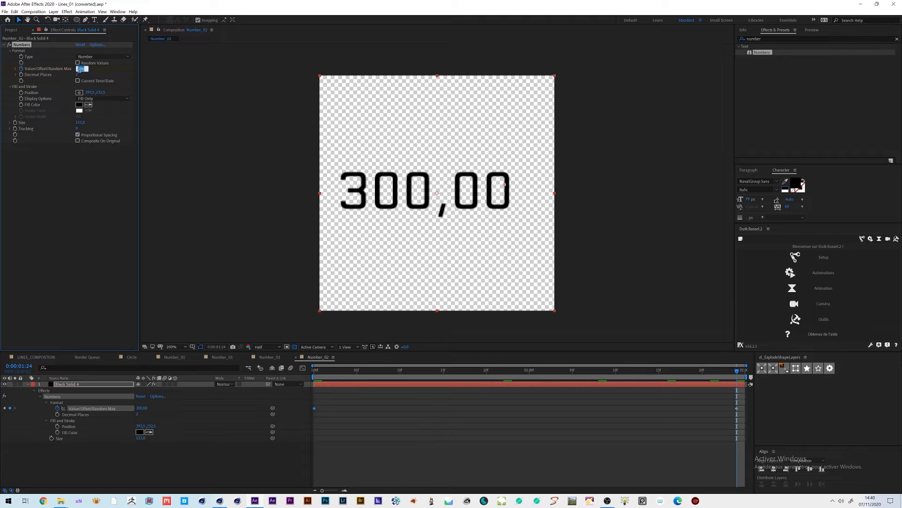
pyautogui.write('14,50')
pyautogui.press('Return')
pyautogui.press('space')
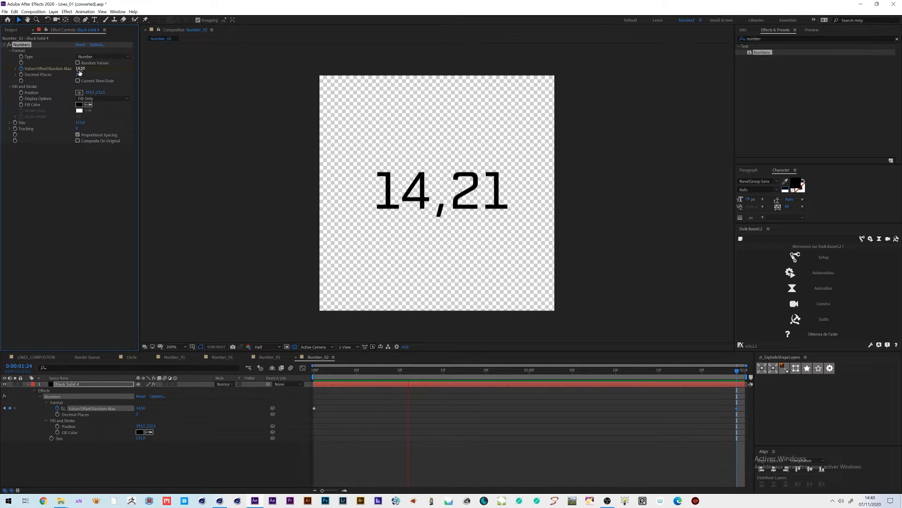
pyautogui.press('space')
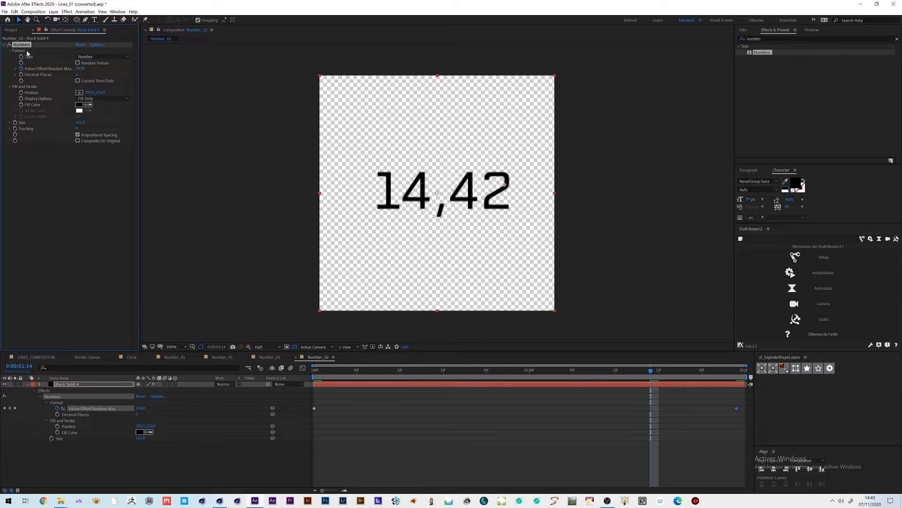
# Duplicate the Number_01 layer in LINES_COMPOSTION, replace the copy's source with Number_02 and move it just below the dashed line.
pyautogui.click(37, 358)
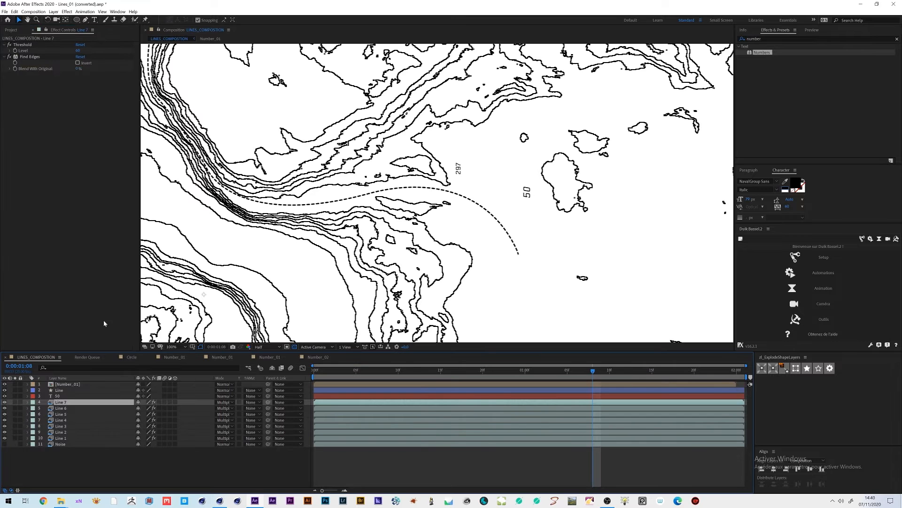
pyautogui.click(67, 385)
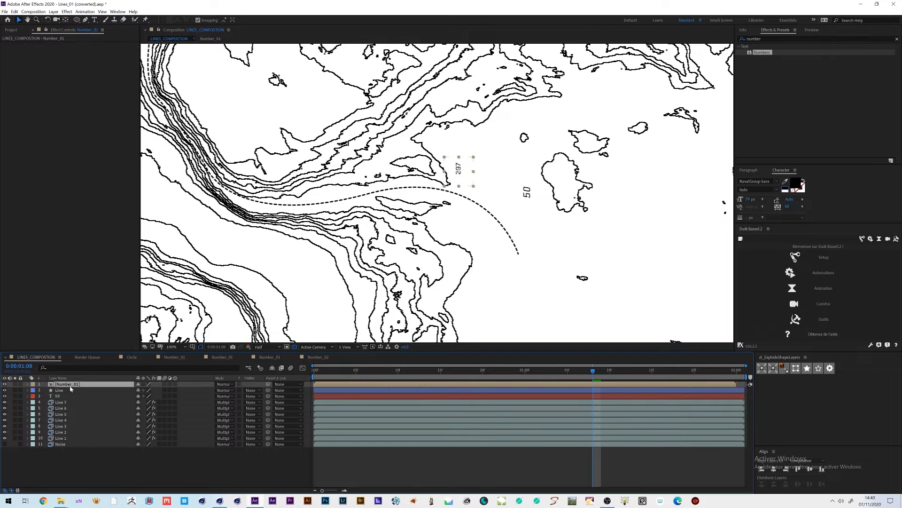
pyautogui.hotkey('ctrl', 'd')
pyautogui.click(14, 30)
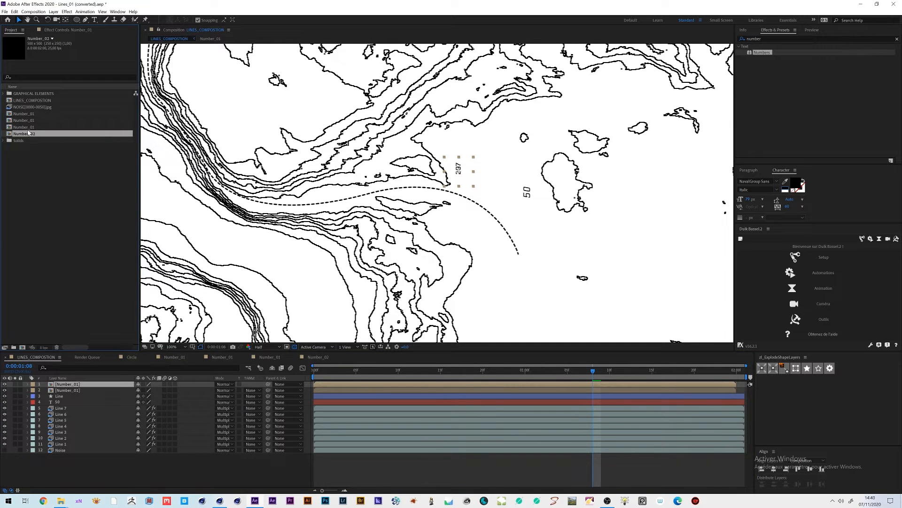
pyautogui.moveTo(31, 134); pyautogui.dragTo(73, 385)
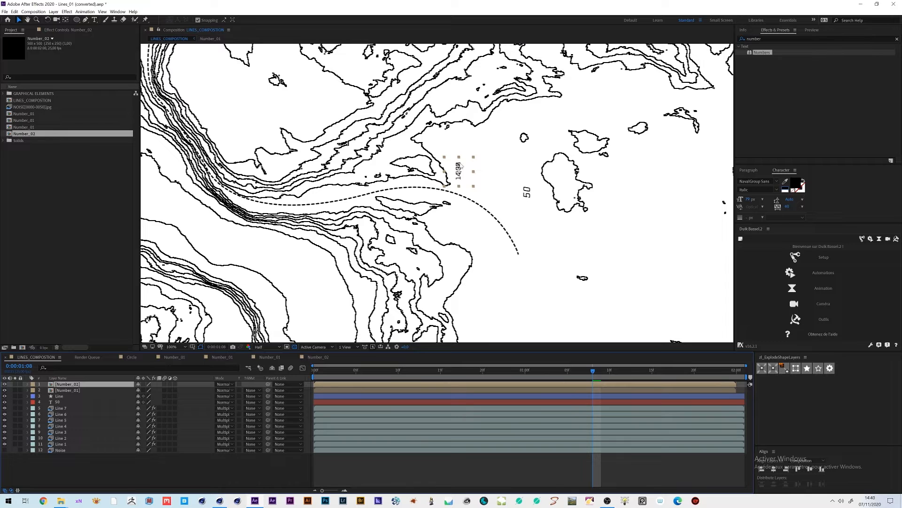
pyautogui.moveTo(465, 173); pyautogui.dragTo(479, 223)
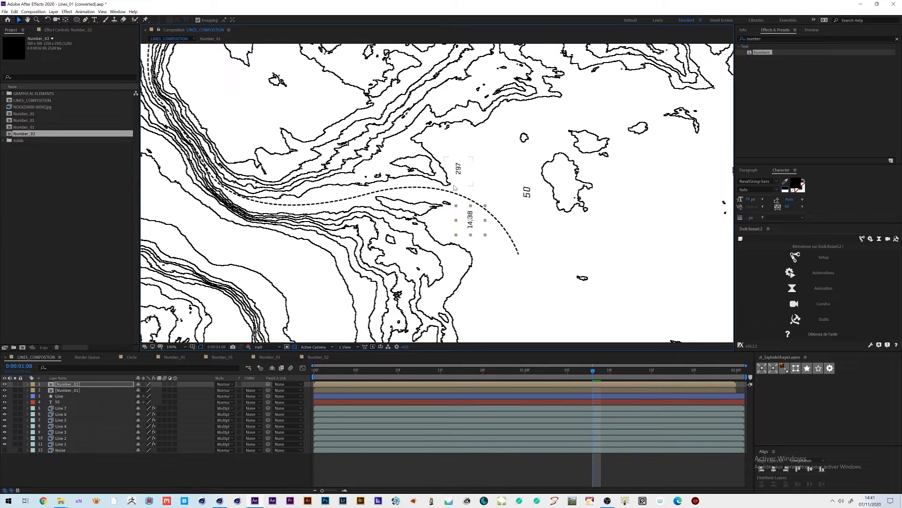
# Set the scale of the Number_02 layer to 20% and of the Number_01 layer to 15%.
pyautogui.press('s')
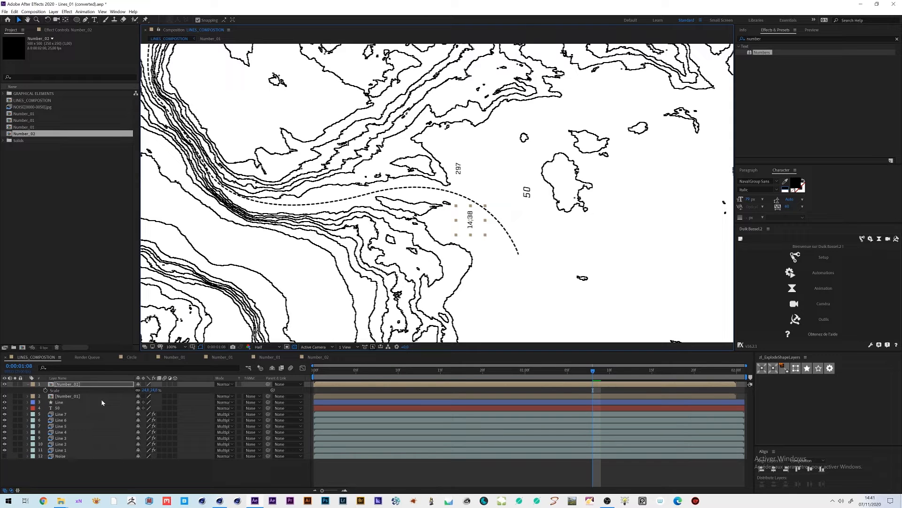
pyautogui.click(147, 390)
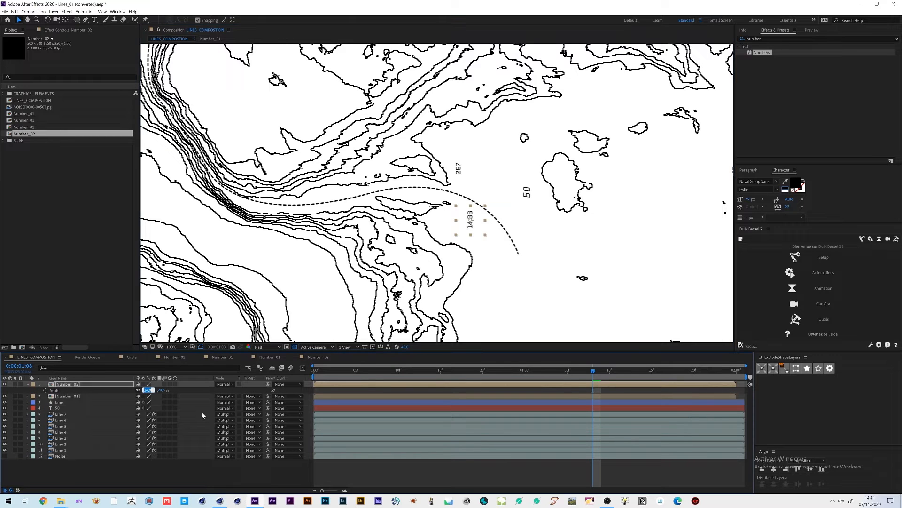
pyautogui.write('20')
pyautogui.press('Return')
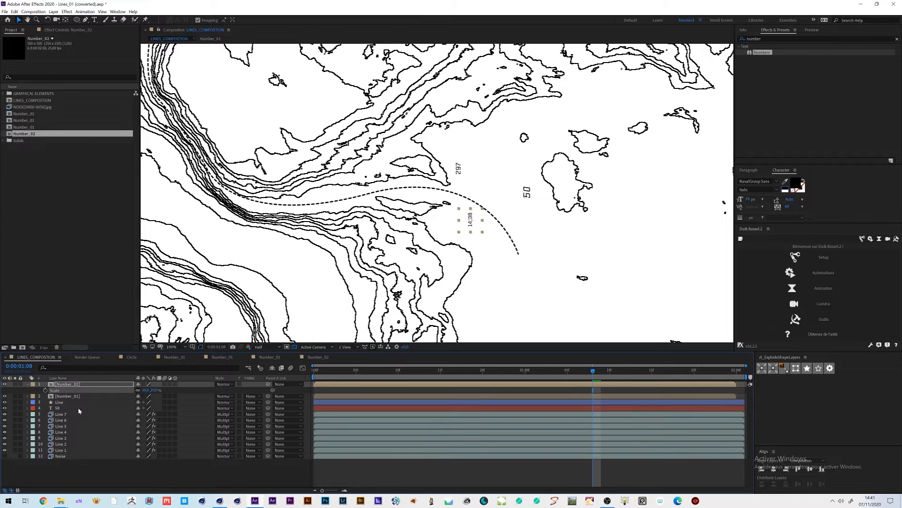
pyautogui.click(93, 400)
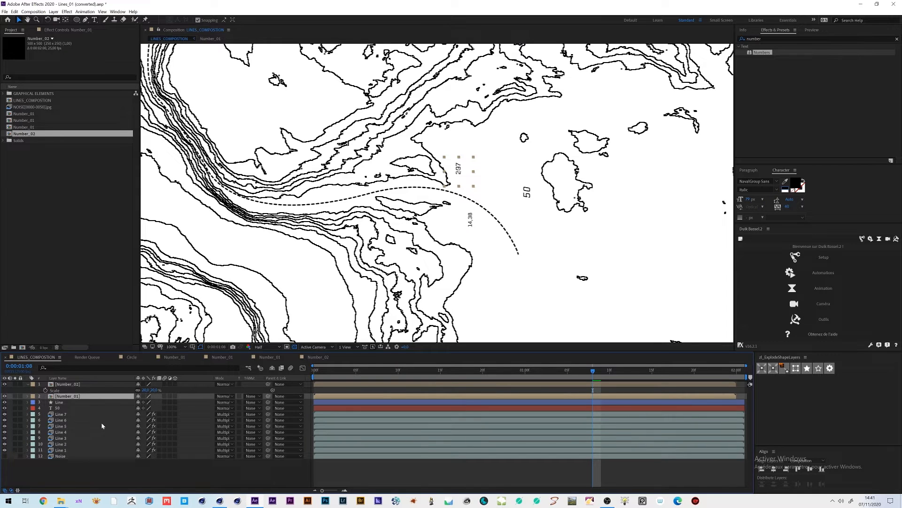
pyautogui.press('s')
pyautogui.click(147, 402)
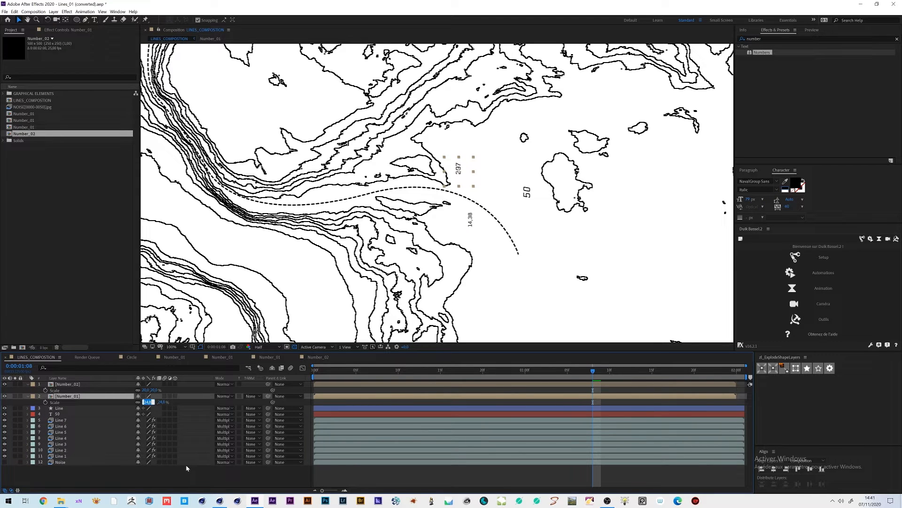
pyautogui.write('15')
pyautogui.press('Return')
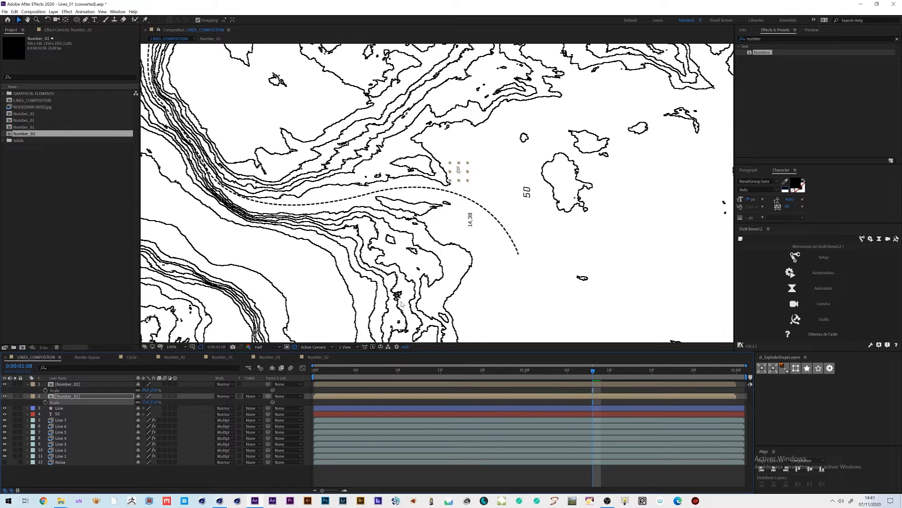
# Collapse the layer properties, solo the Number_02, Number_01, Line and 50 layers, and preview the animation.
pyautogui.moveTo(445, 266); pyautogui.dragTo(468, 269, button='middle')
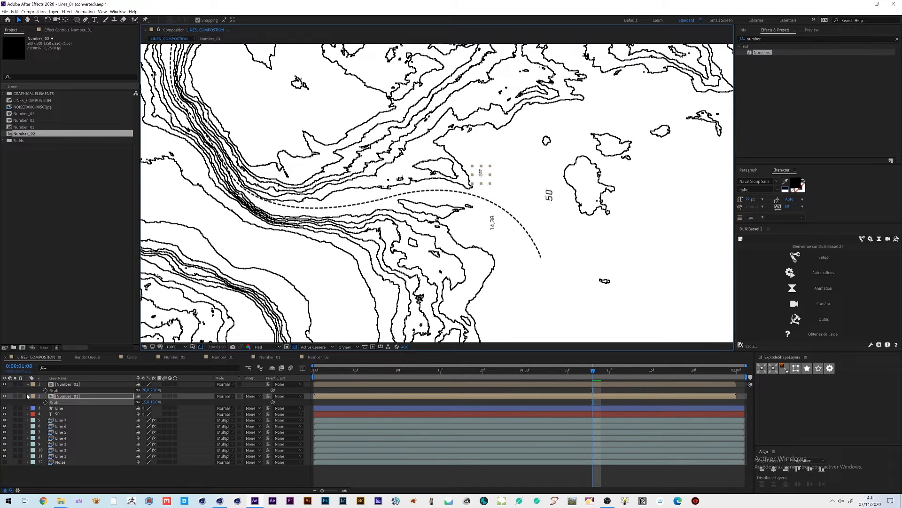
pyautogui.hotkey('ctrl', 'a')
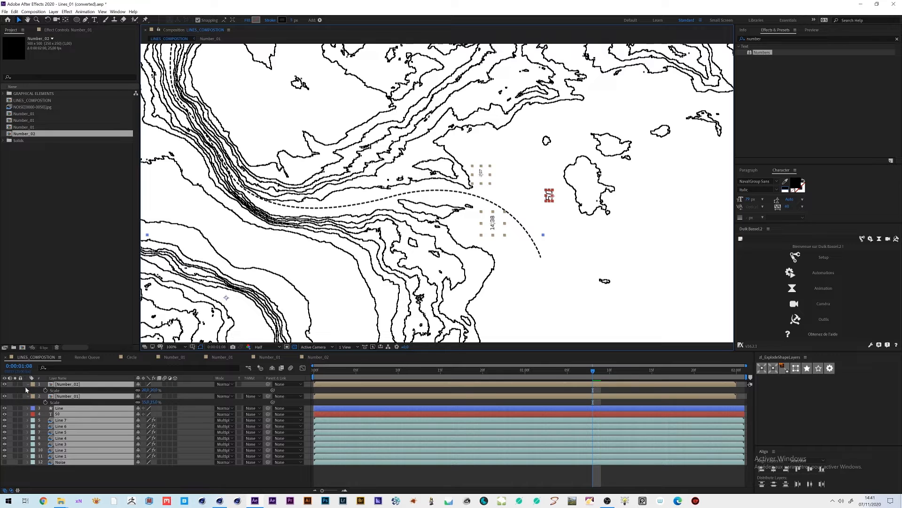
pyautogui.click(27, 384)
pyautogui.click(43, 465)
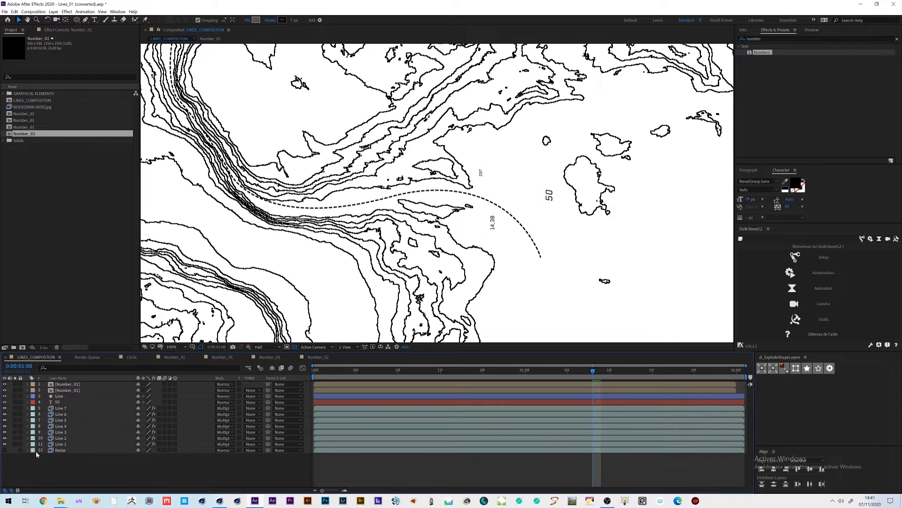
pyautogui.click(47, 402)
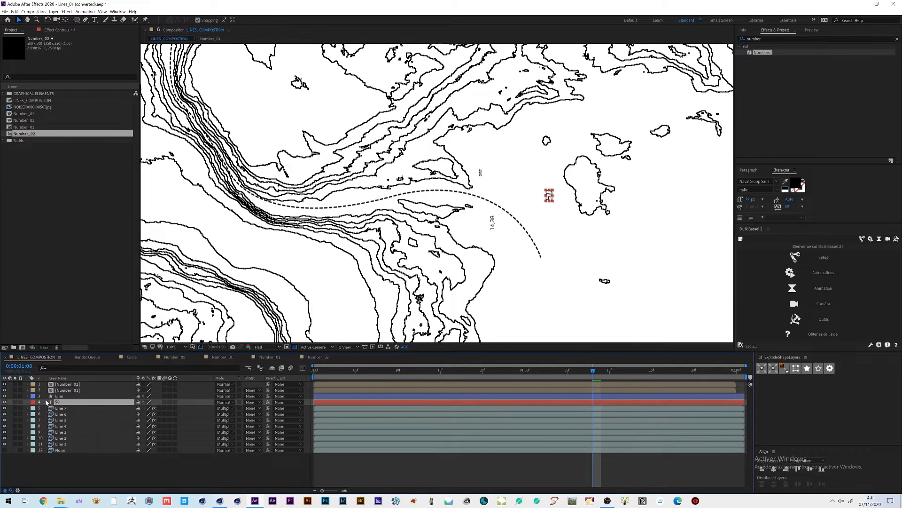
pyautogui.moveTo(15, 402); pyautogui.dragTo(15, 384)
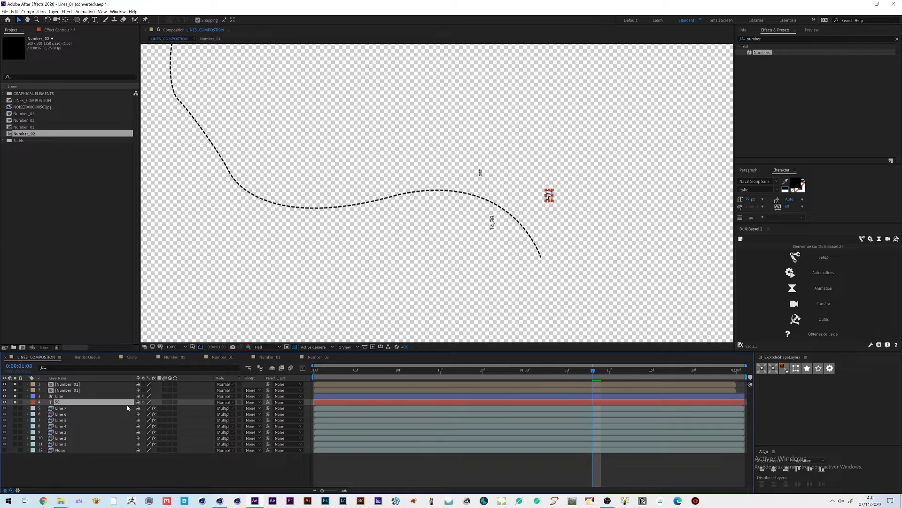
pyautogui.press('space')
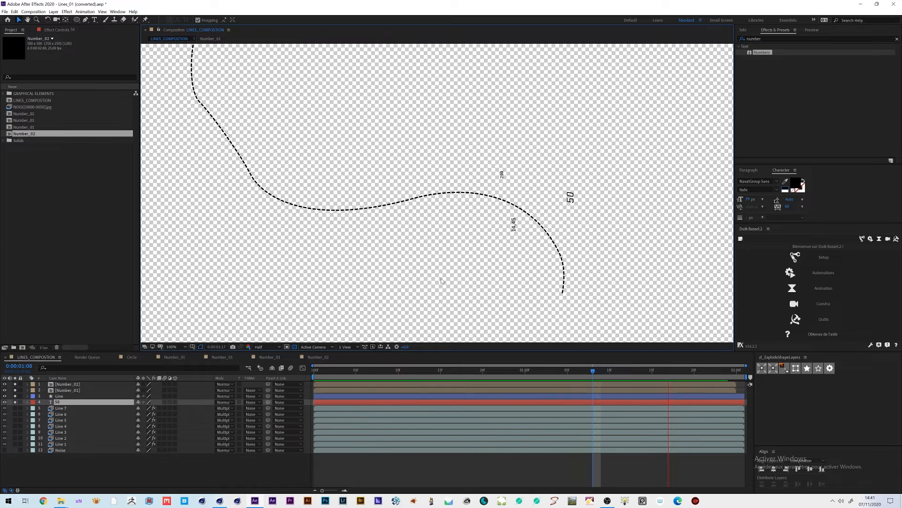
pyautogui.press('space')
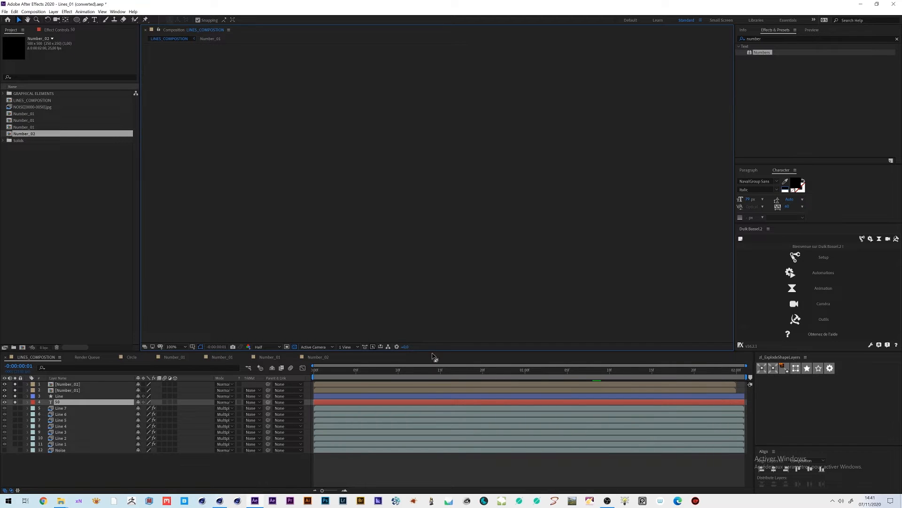
# At 0:00:00:23, turn off snapping and place the Number_01 label above and left of the 50 label, and Number_02 below and right of it.
pyautogui.moveTo(432, 372); pyautogui.dragTo(507, 361)
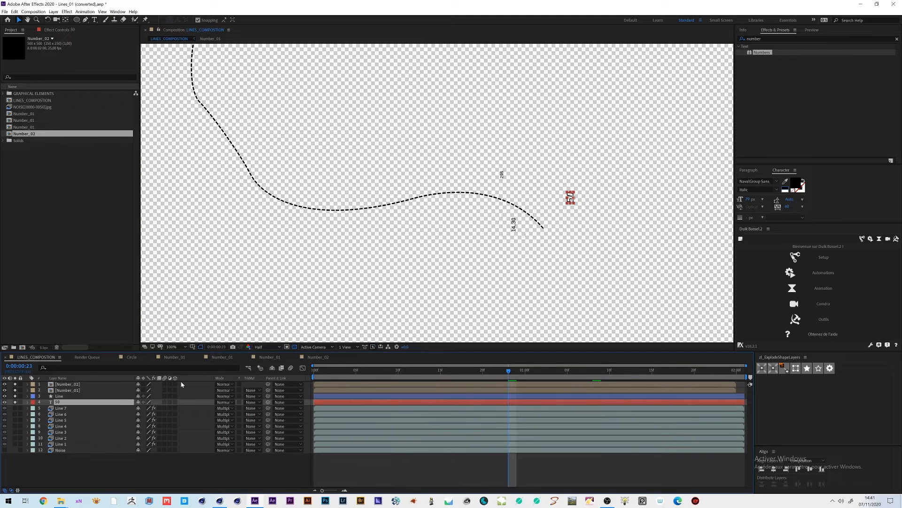
pyautogui.click(67, 390)
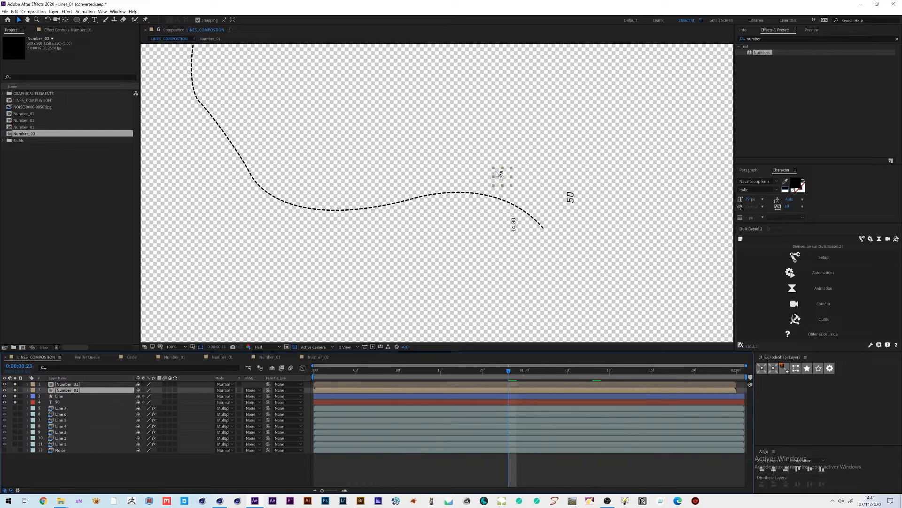
pyautogui.moveTo(498, 178); pyautogui.dragTo(557, 185)
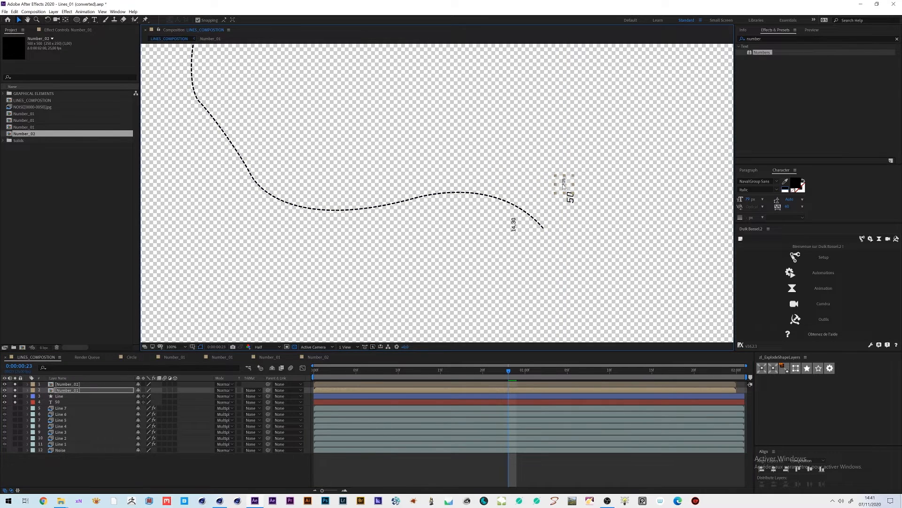
pyautogui.click(199, 21)
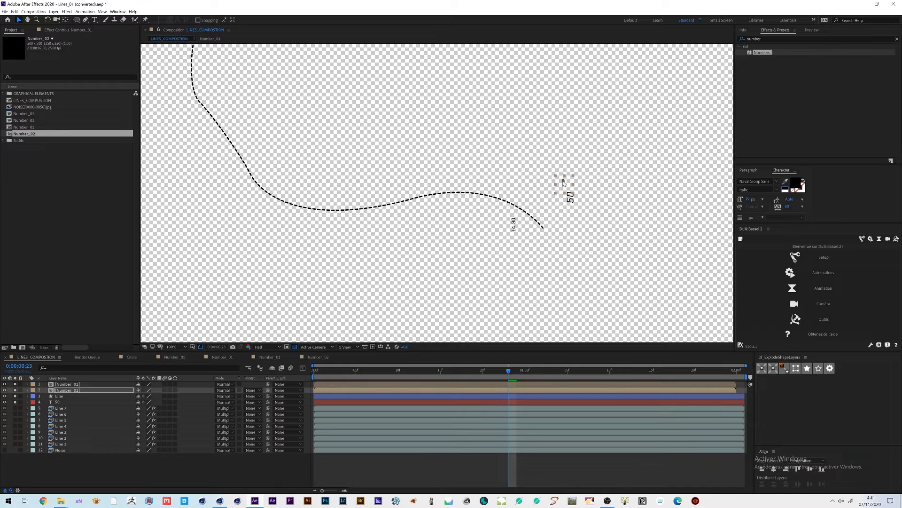
pyautogui.moveTo(564, 183); pyautogui.dragTo(558, 177)
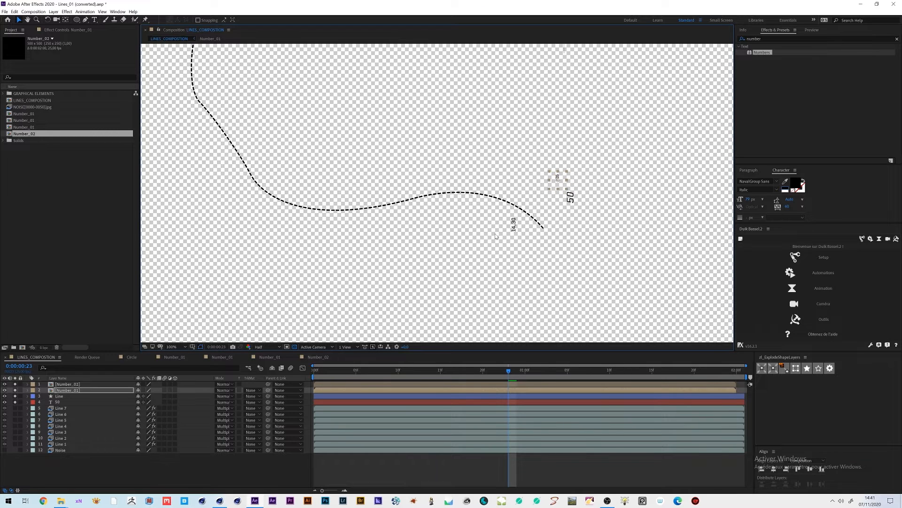
pyautogui.click(514, 226)
pyautogui.moveTo(512, 228); pyautogui.dragTo(578, 216)
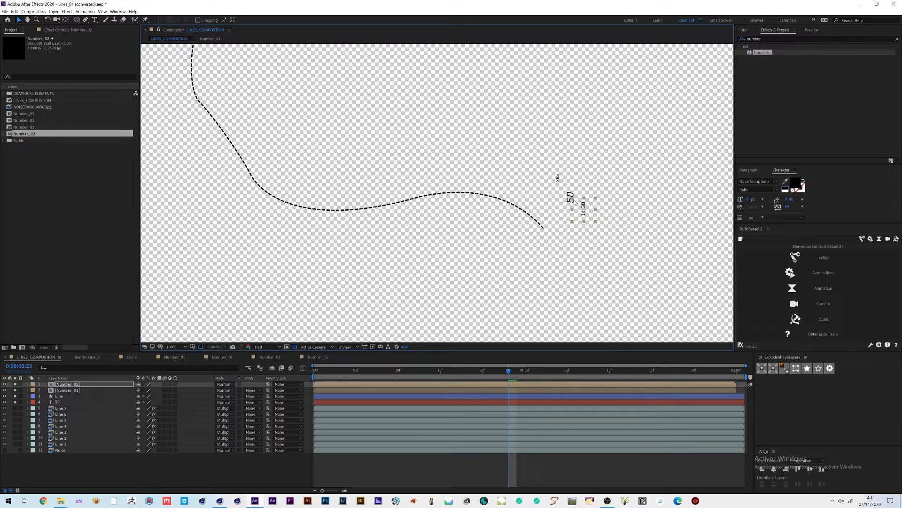
# Replace the content of the 50 text layer with "Geo Mountains".
pyautogui.click(571, 197)
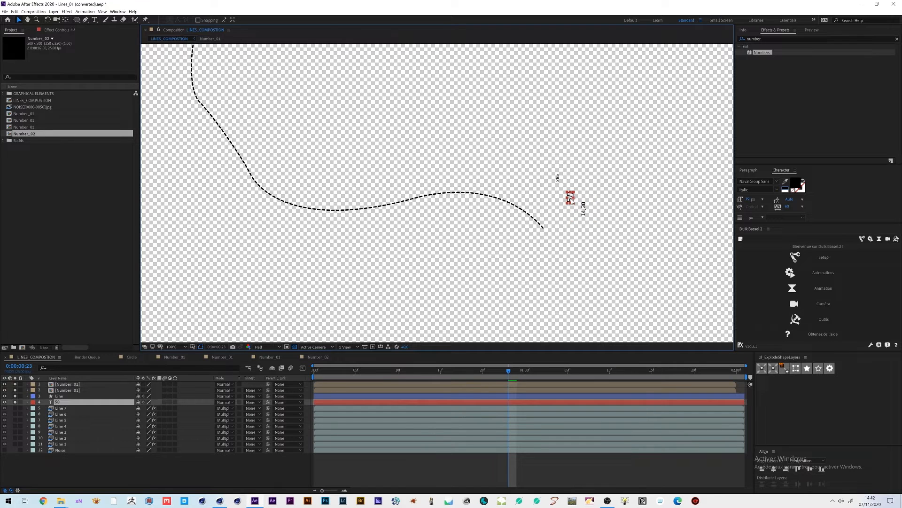
pyautogui.doubleClick(570, 197)
pyautogui.write('Geo Mountains')
pyautogui.press('Escape')
pyautogui.press('v')
# Find the Machine text animation preset and apply it to the Geo Mountains layer at 0:00:00:00.
pyautogui.click(374, 370)
pyautogui.moveTo(335, 368); pyautogui.dragTo(300, 368)
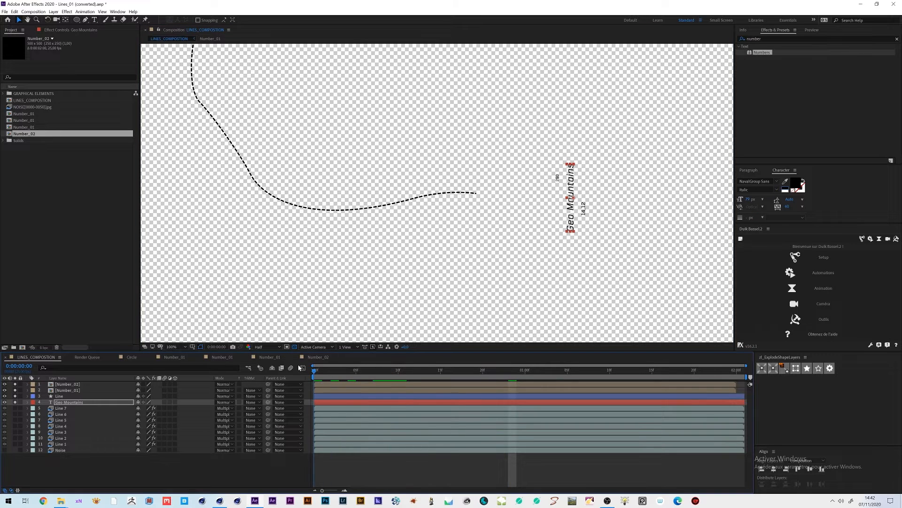
pyautogui.click(771, 39)
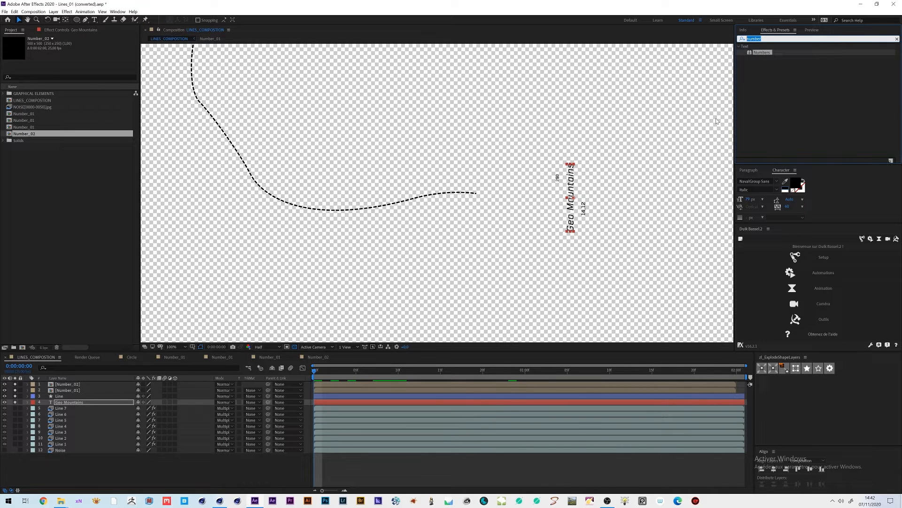
pyautogui.write('machin')
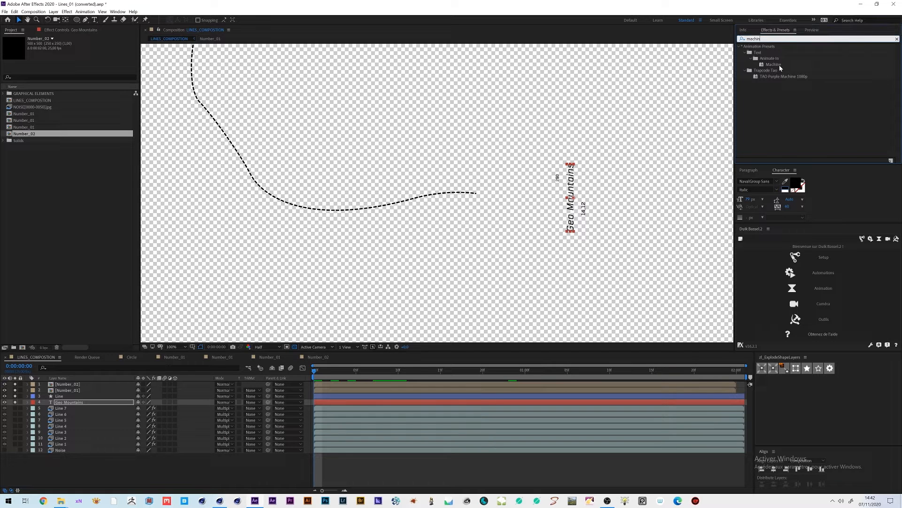
pyautogui.moveTo(773, 64); pyautogui.dragTo(525, 230)
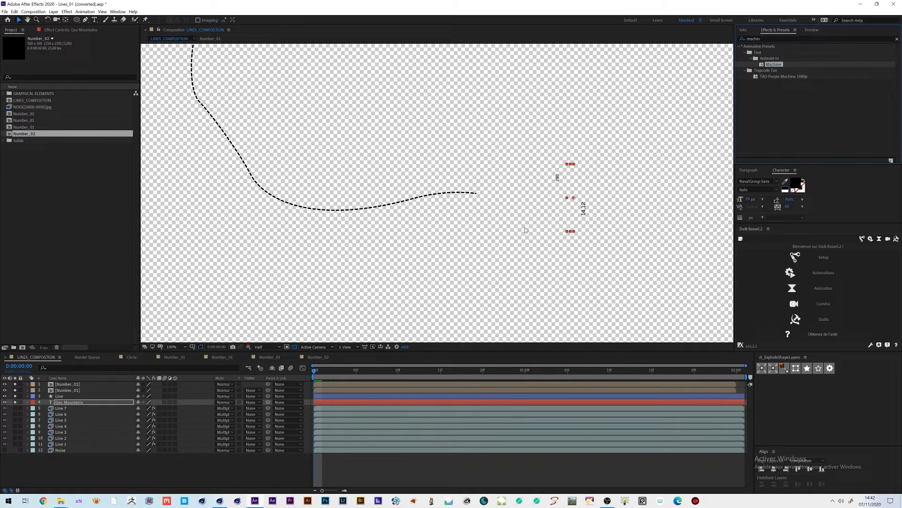
# Reveal the Geo Mountains layer's keyframes and extend the LINES_COMPOSTION duration to 0:00:09:01.
pyautogui.click(86, 403)
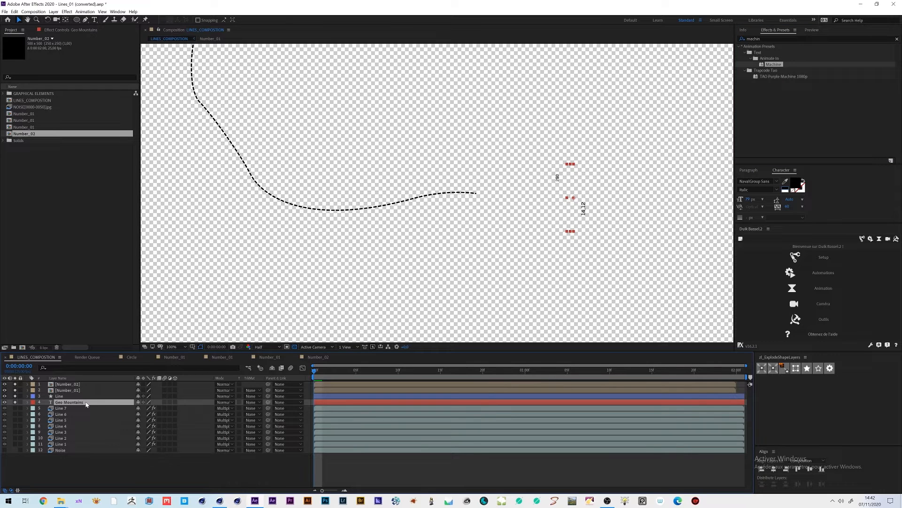
pyautogui.press('u')
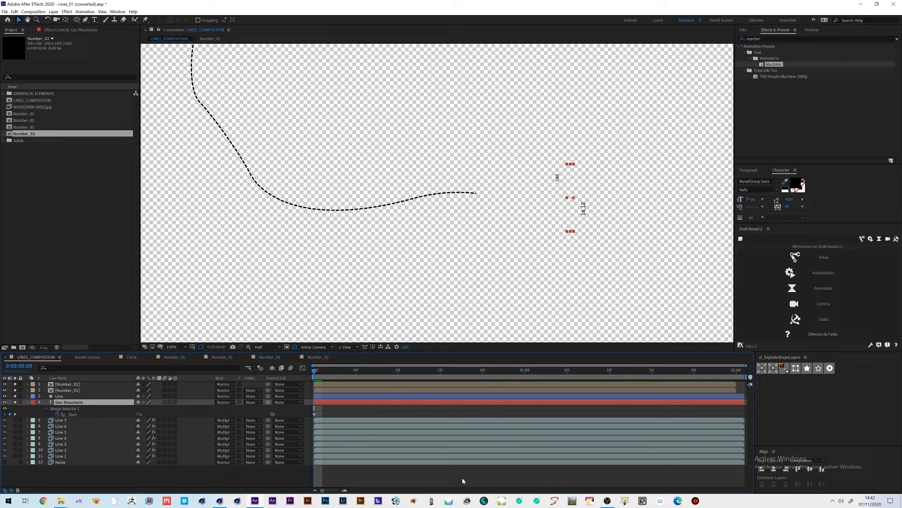
pyautogui.hotkey('ctrl', 'k')
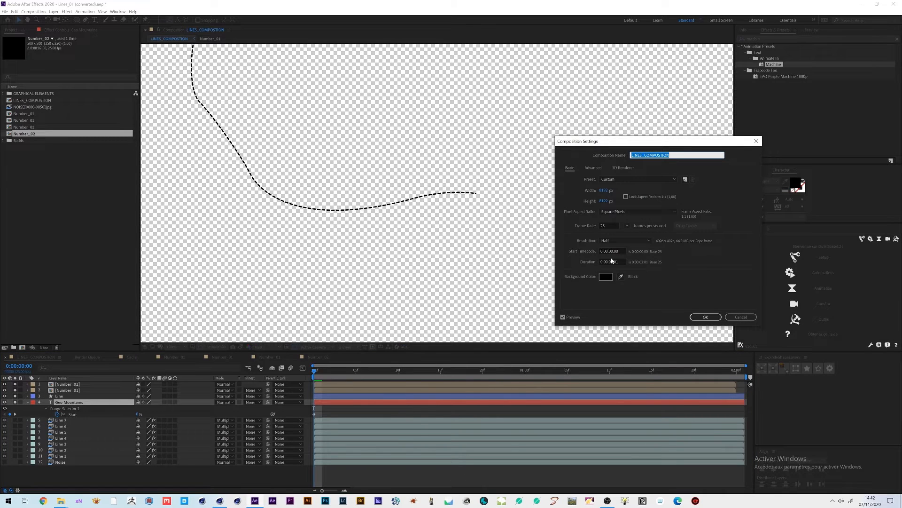
pyautogui.click(612, 261)
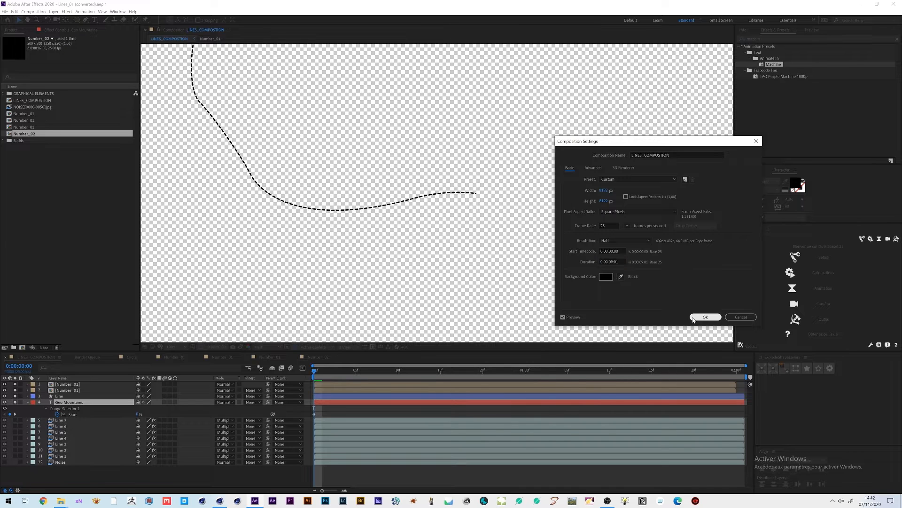
pyautogui.click(705, 317)
# Move the second Start keyframe of the Geo Mountains range selector to 0:00:01:24.
pyautogui.moveTo(335, 490); pyautogui.dragTo(330, 490)
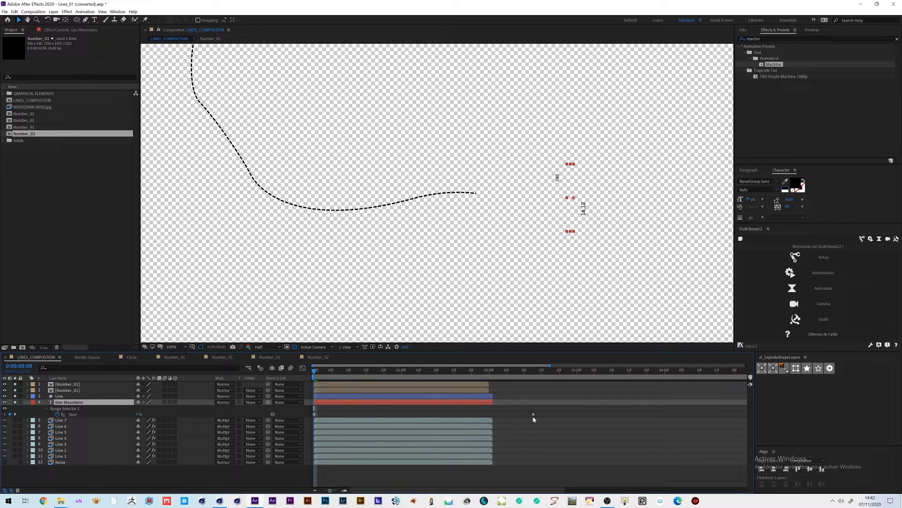
pyautogui.moveTo(533, 414); pyautogui.dragTo(387, 413)
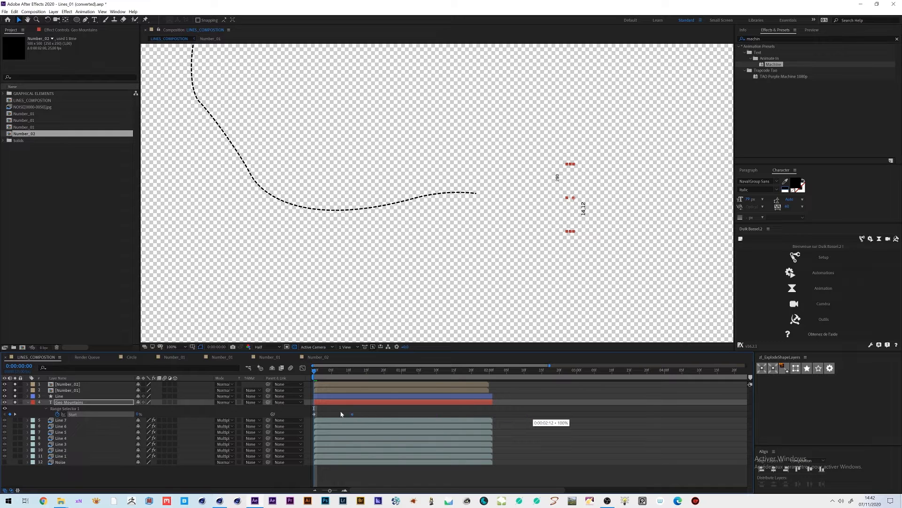
pyautogui.click(344, 490)
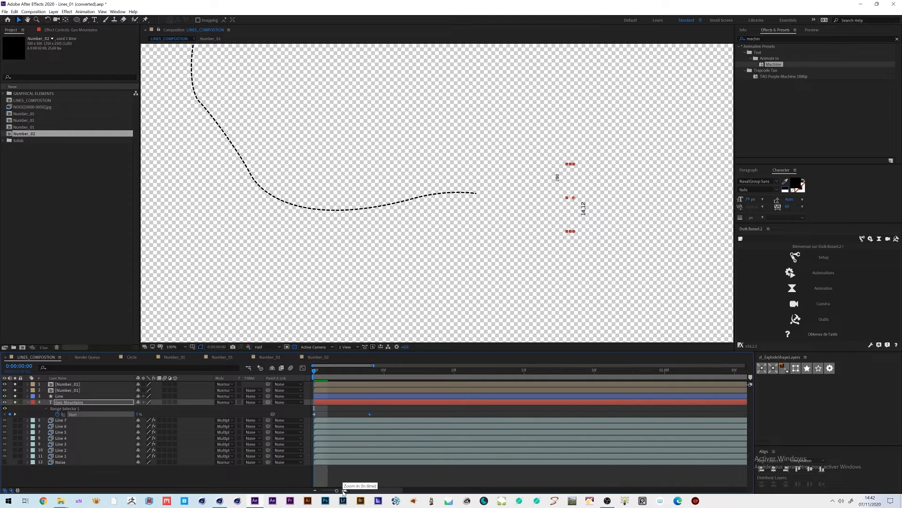
pyautogui.click(315, 490)
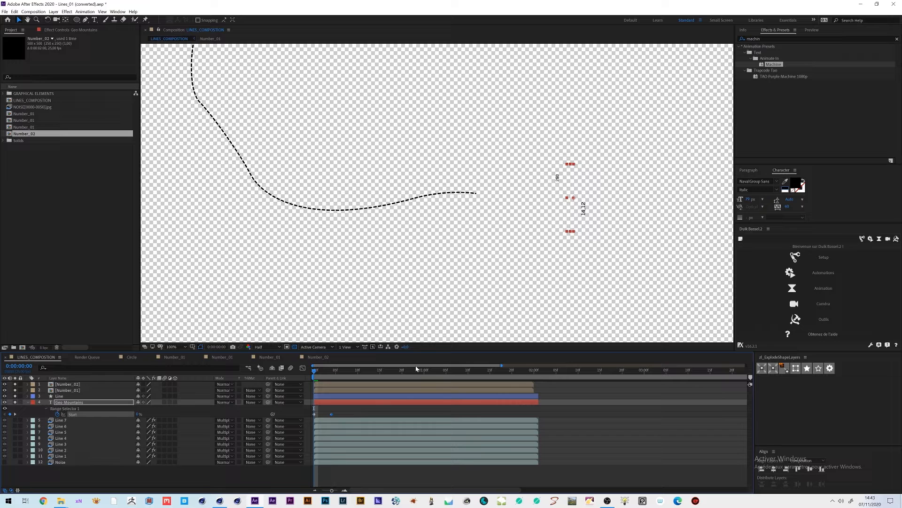
pyautogui.click(527, 369)
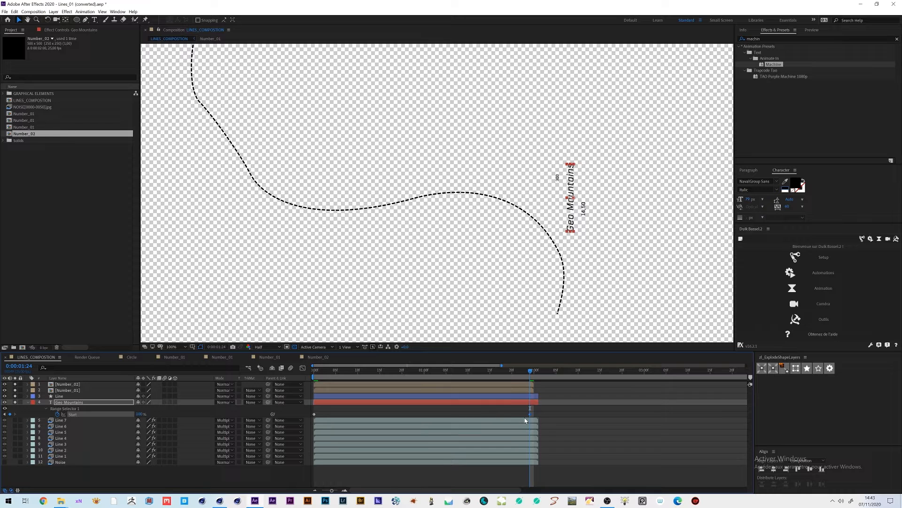
# End the work area at 0:00:01:24, trim the composition to it and preview the text animation.
pyautogui.press('n')
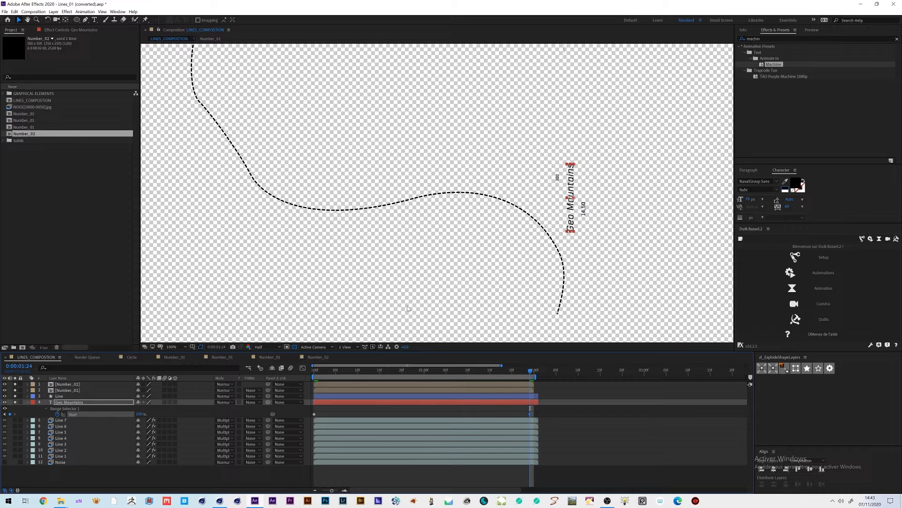
pyautogui.click(33, 11)
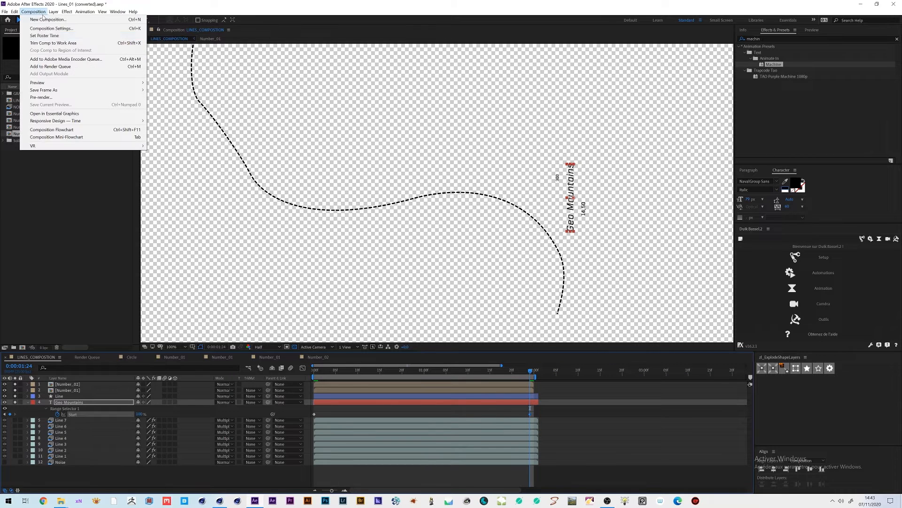
pyautogui.click(53, 43)
pyautogui.press('space')
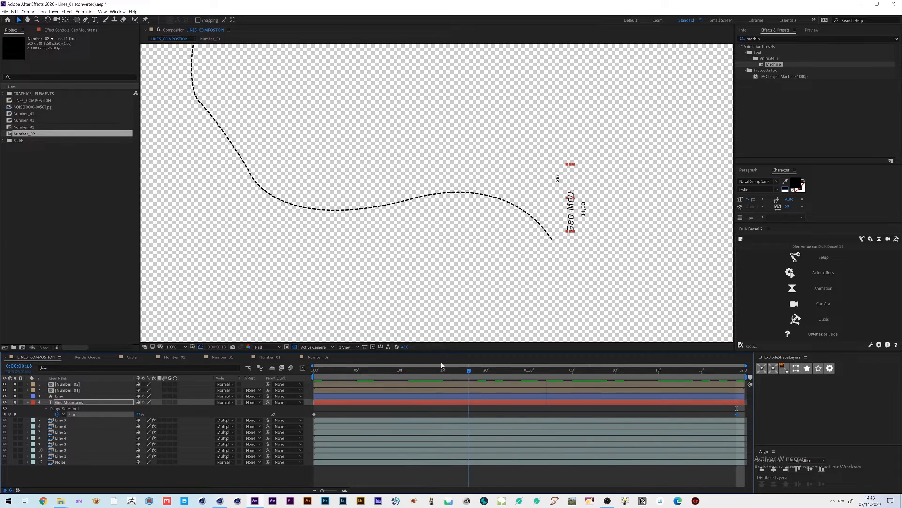
# Turn on Randomize Order in the Geo Mountains text's advanced range selector options and preview the letters appearing.
pyautogui.click(87, 402)
pyautogui.press('u')
pyautogui.press('u')
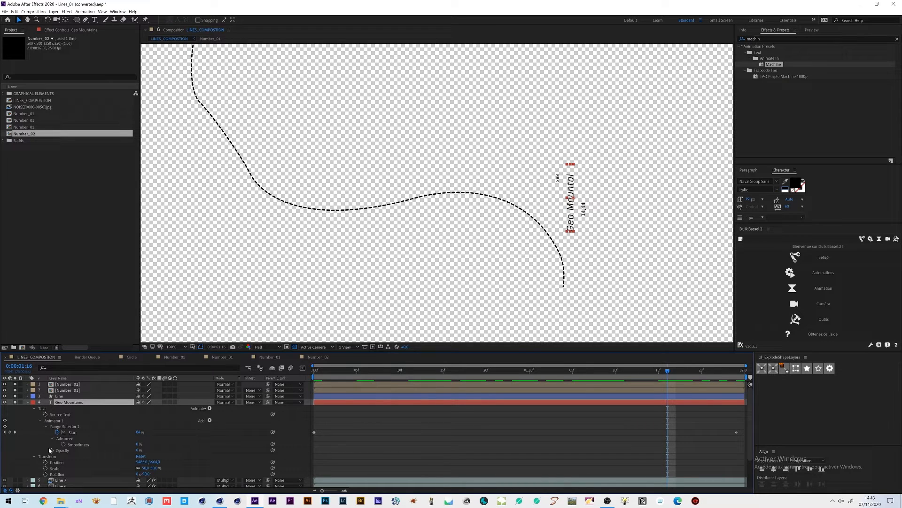
pyautogui.click(41, 420)
pyautogui.click(40, 420)
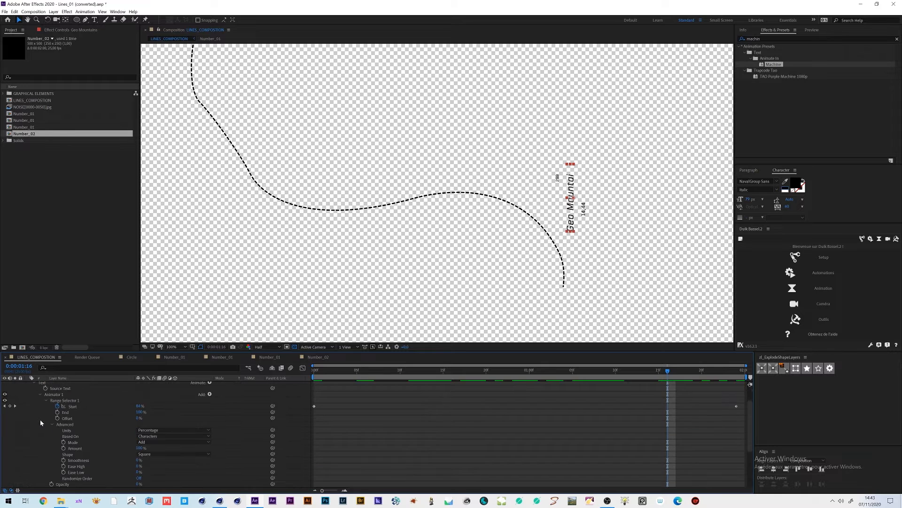
pyautogui.scroll(-2, 104, 459)
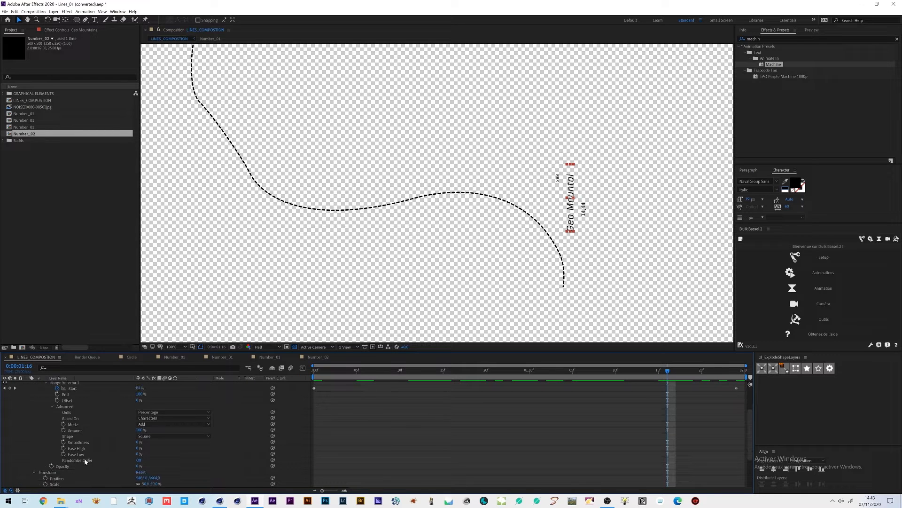
pyautogui.click(138, 460)
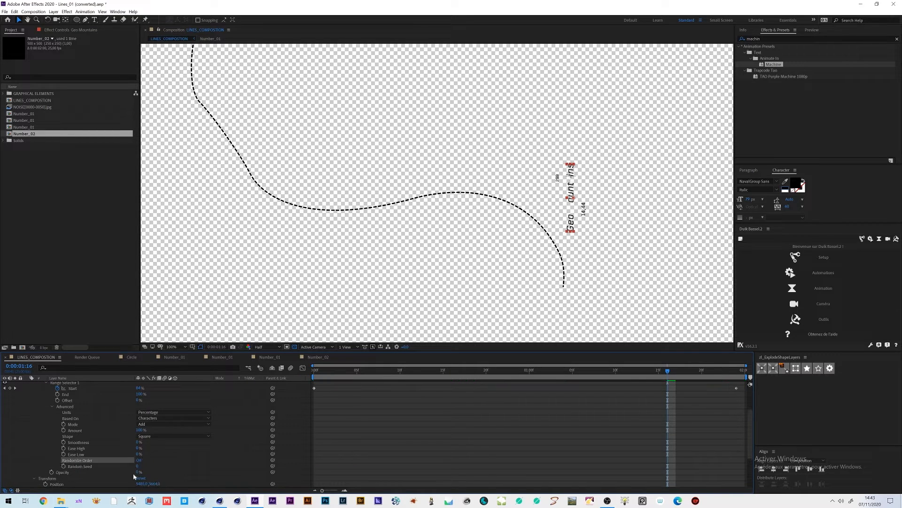
pyautogui.click(349, 374)
pyautogui.press('space')
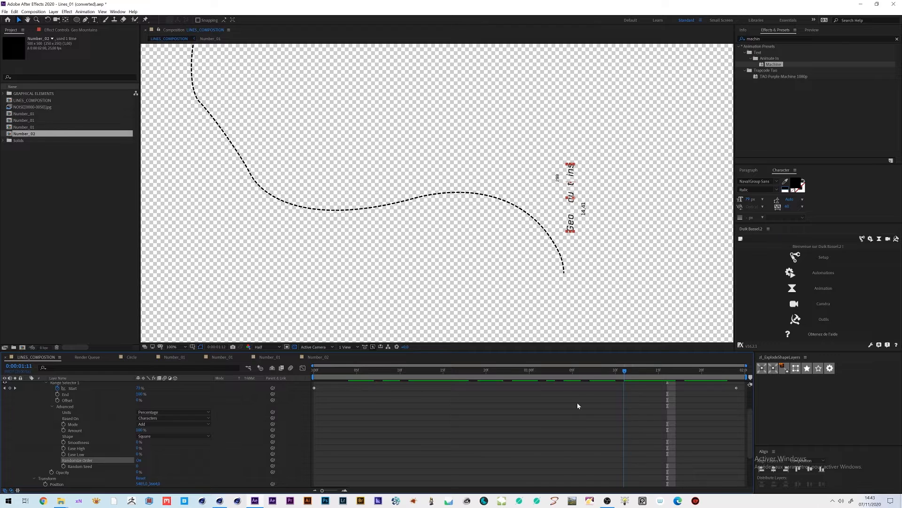
# Collapse the Geo Mountains properties and unsolo the Geo Mountains, Line, Number_01 and Number_02 layers to display the full contour map.
pyautogui.scroll(3, 56, 403)
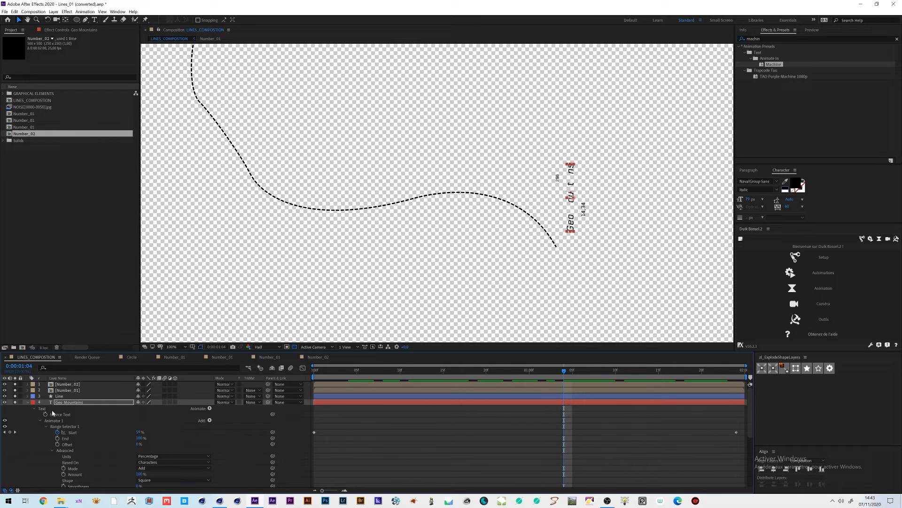
pyautogui.click(27, 403)
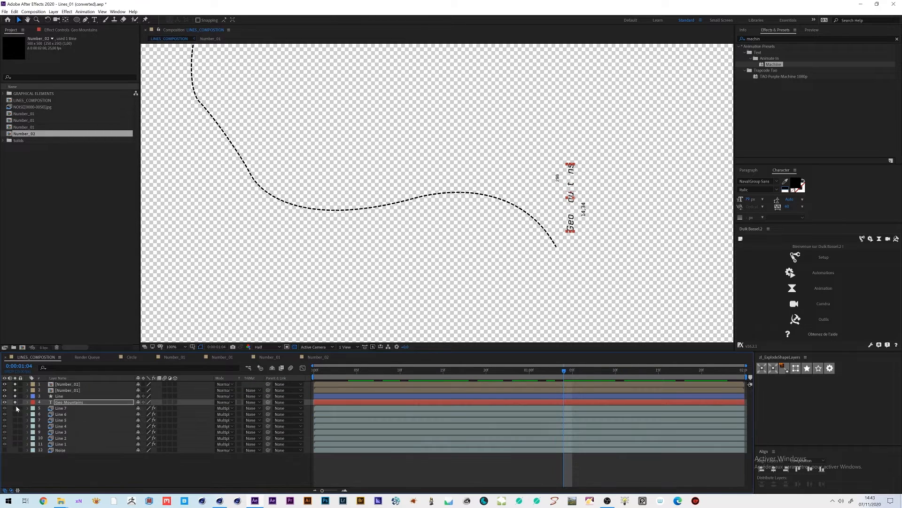
pyautogui.moveTo(16, 403); pyautogui.dragTo(14, 384)
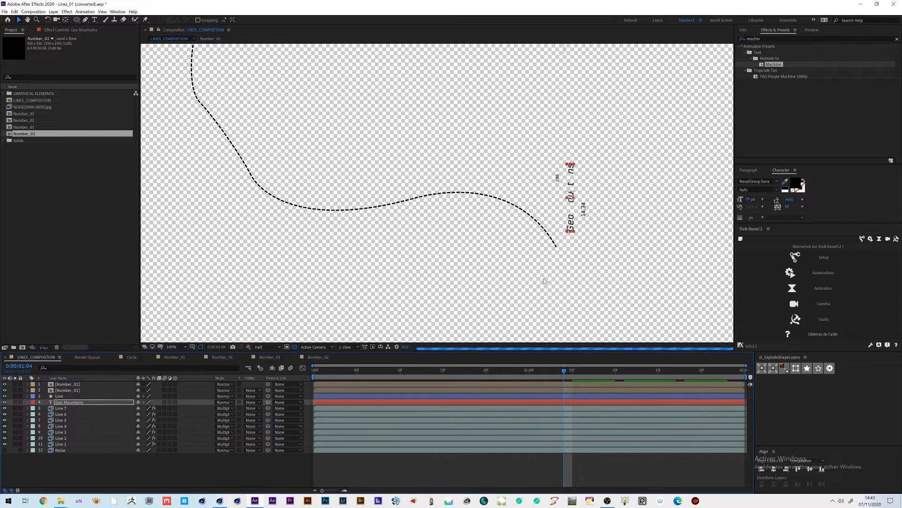
pyautogui.click(244, 468)
pyautogui.scroll(-1, 542, 238)
pyautogui.scroll(1, 542, 238)
pyautogui.moveTo(559, 235)
pyautogui.mouseDown(button='middle')
pyautogui.moveTo(594, 241)
pyautogui.moveTo(571, 235)
pyautogui.mouseUp(button='middle')
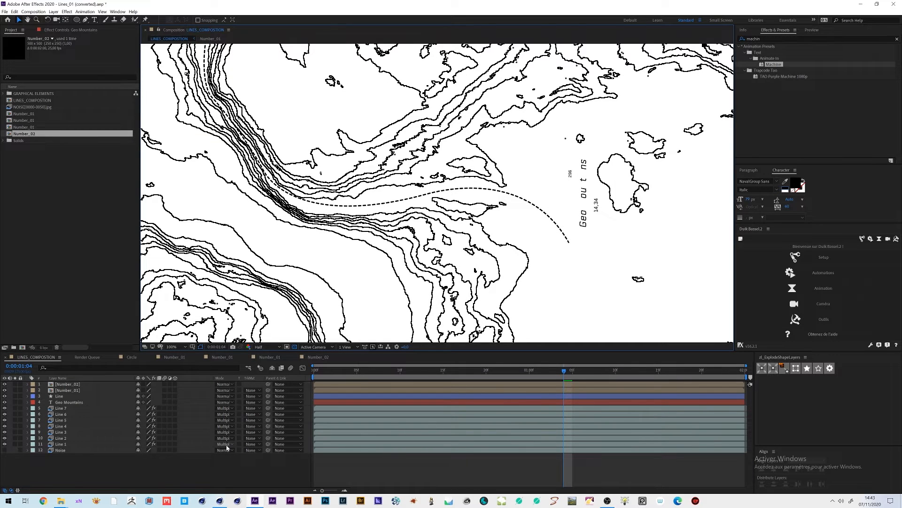
# Add LINES_COMPOSTION to the render queue and set its output format to JPEG Sequence.
pyautogui.hotkey('ctrl', 'm')
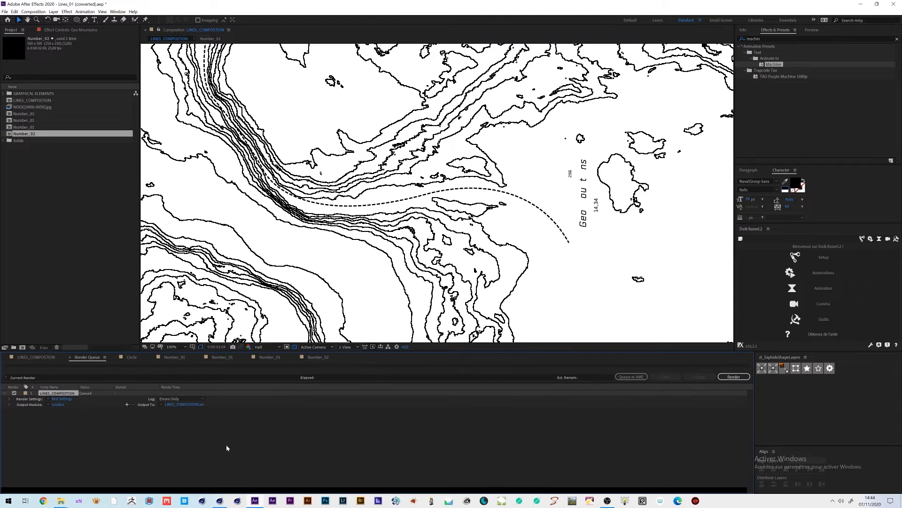
pyautogui.click(58, 404)
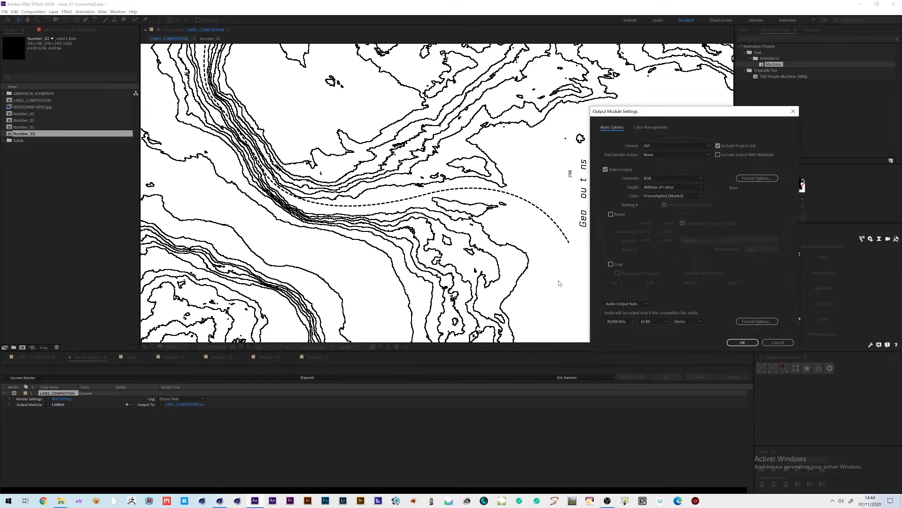
pyautogui.click(665, 147)
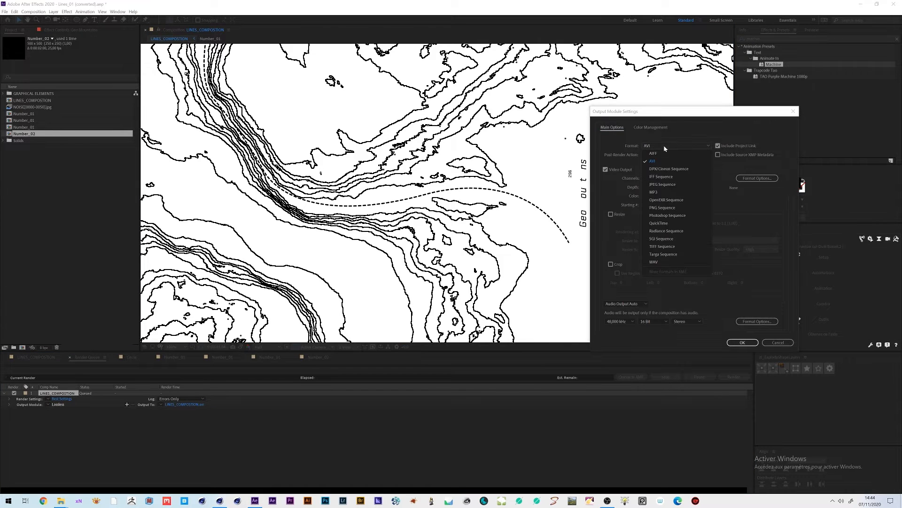
pyautogui.click(662, 185)
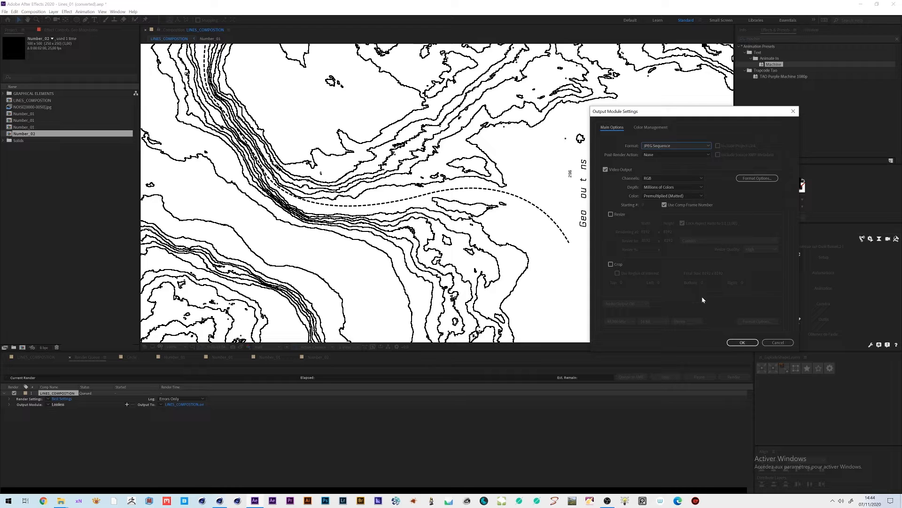
pyautogui.click(743, 342)
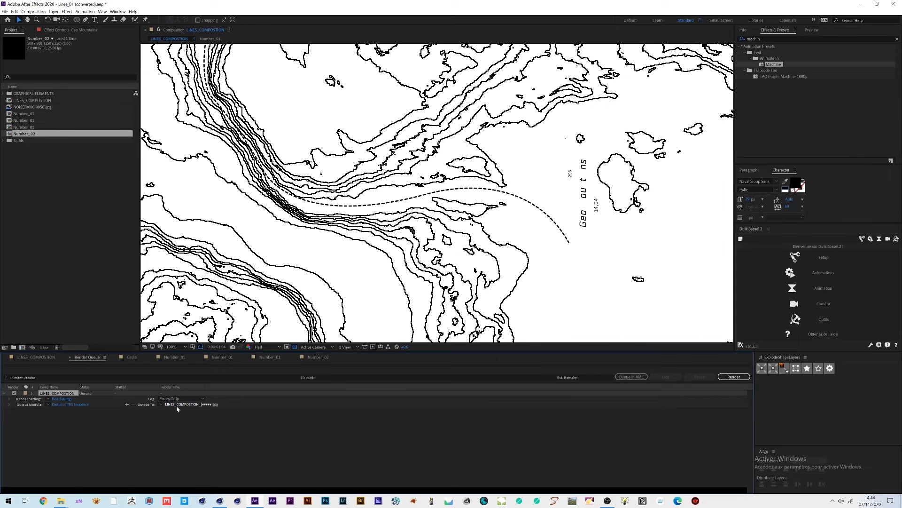
# Set the render output in the LINE_SOLO_EXPORT folder to the file name LINES_SOLO_COMPOSTION, without the 00000 frame number.
pyautogui.click(181, 405)
pyautogui.click(165, 74)
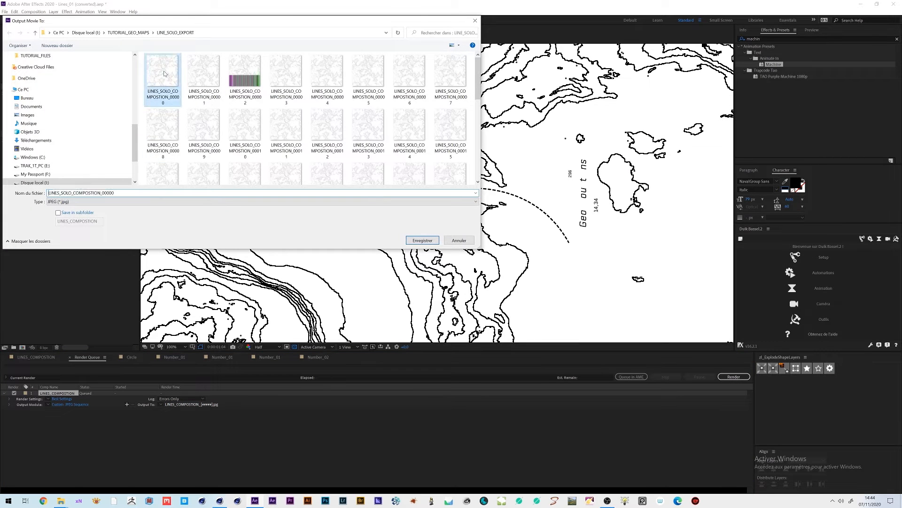
pyautogui.click(142, 193)
pyautogui.click(142, 193)
pyautogui.press('BackSpace')
pyautogui.press('BackSpace')
pyautogui.press('BackSpace')
pyautogui.press('BackSpace')
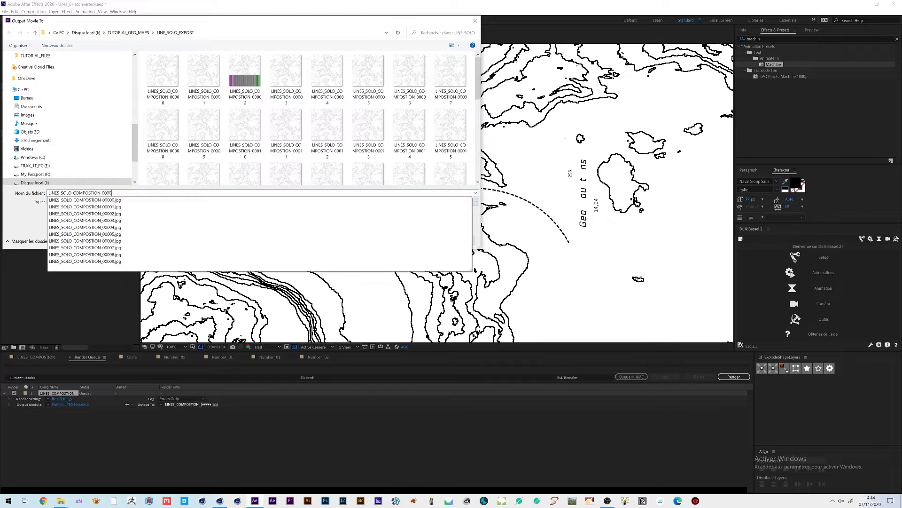
pyautogui.press('BackSpace')
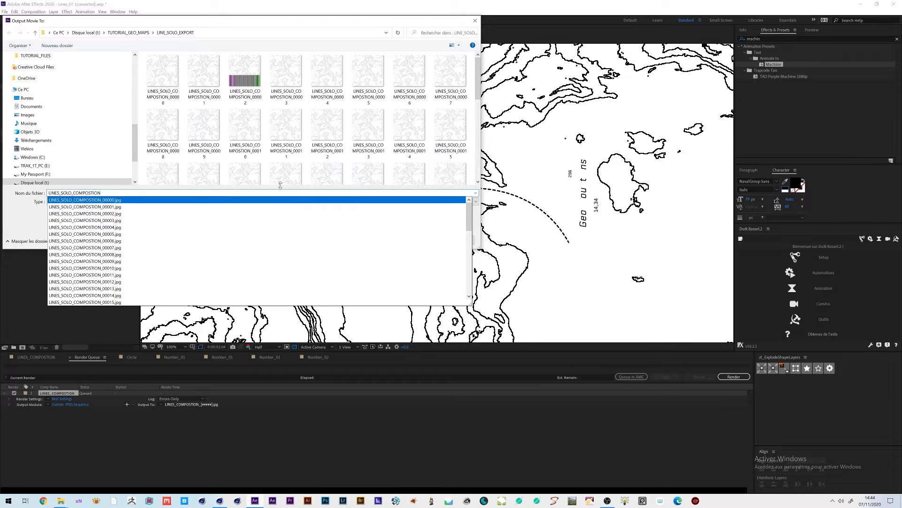
pyautogui.press('Return')
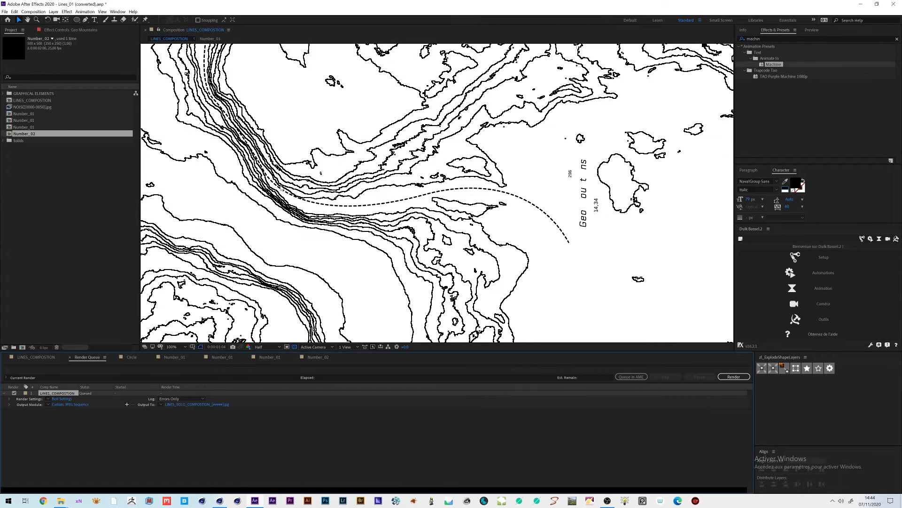
# Start rendering the queued LINES_COMPOSTION JPEG sequence, accept the file overwrite, and stop the render partway through.
pyautogui.click(735, 376)
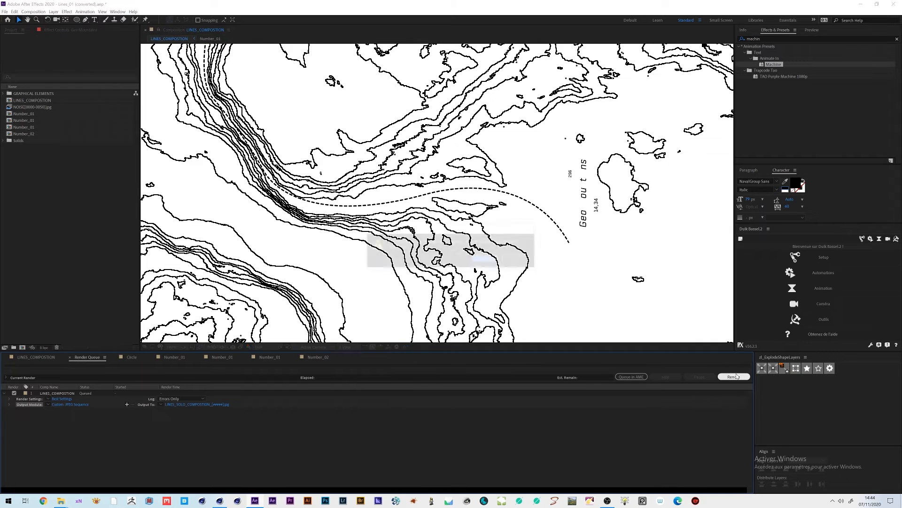
pyautogui.click(486, 259)
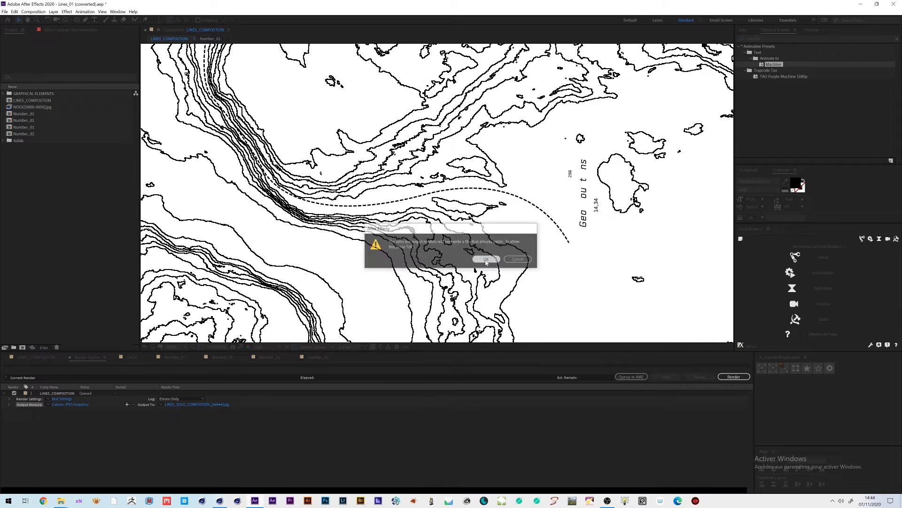
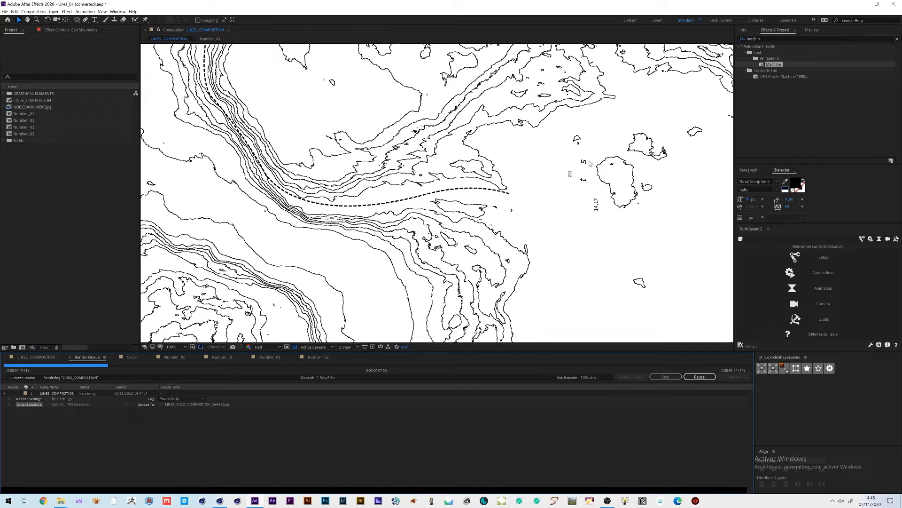
pyautogui.click(665, 376)
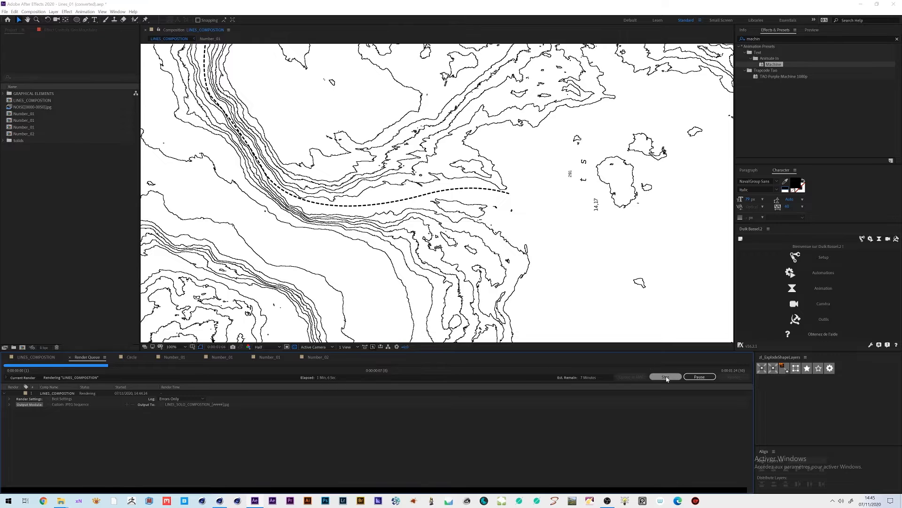
pyautogui.click(518, 262)
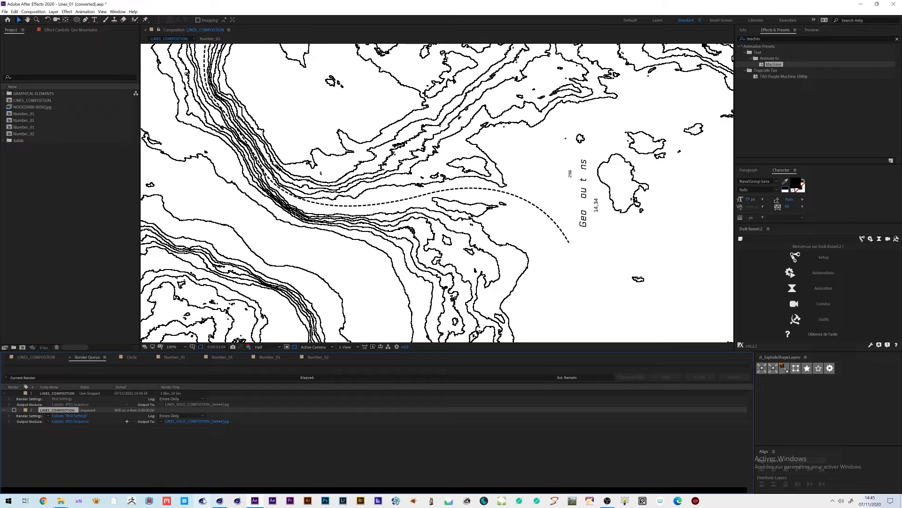
# Switch to Cinema 4D and open the selected Octane material's node graph in the Octane Node Editor.
pyautogui.click(219, 501)
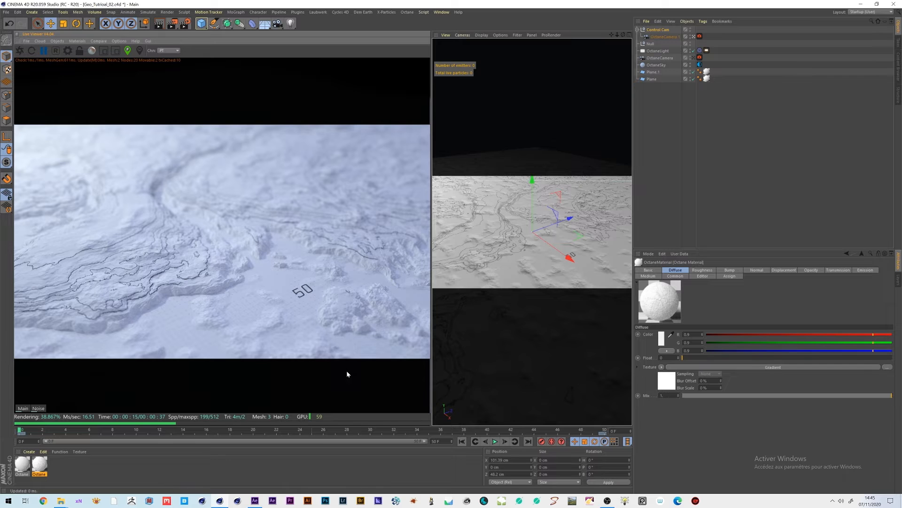
pyautogui.doubleClick(41, 462)
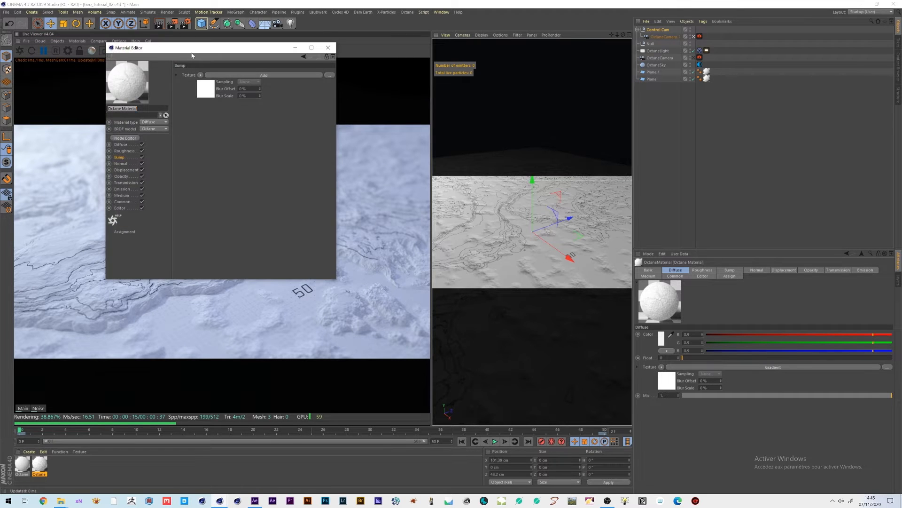
pyautogui.moveTo(192, 55); pyautogui.dragTo(577, 71)
pyautogui.click(491, 157)
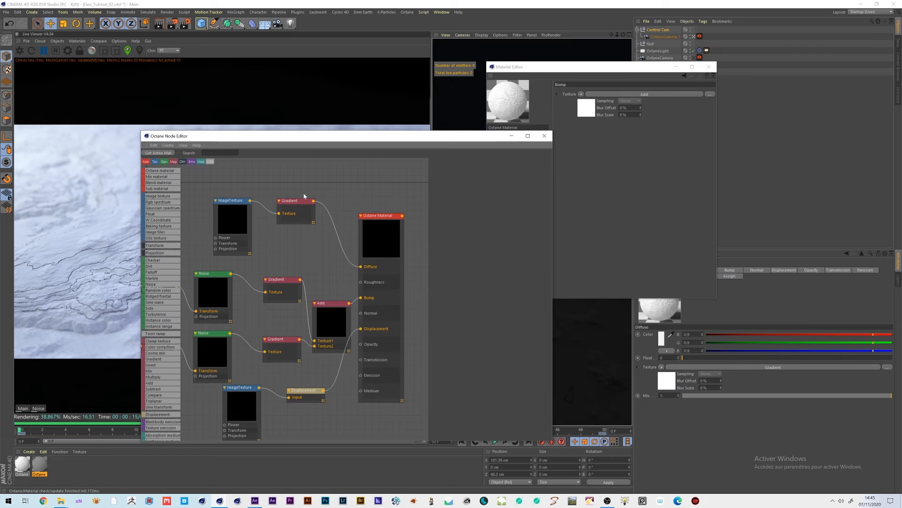
# Select the ImageTexture node feeding the diffuse gradient, move the node editor clear of the Live Viewer and refresh the render.
pyautogui.click(226, 222)
pyautogui.moveTo(273, 136); pyautogui.dragTo(532, 132)
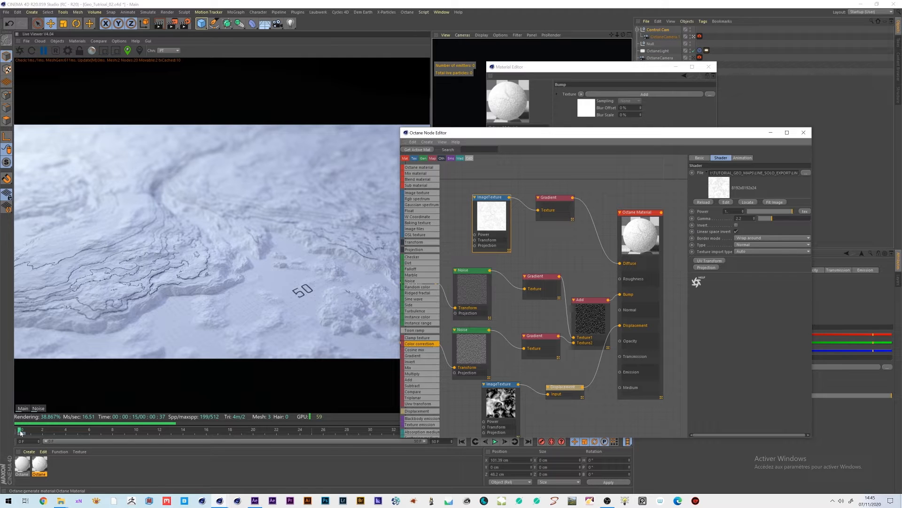
pyautogui.click(20, 50)
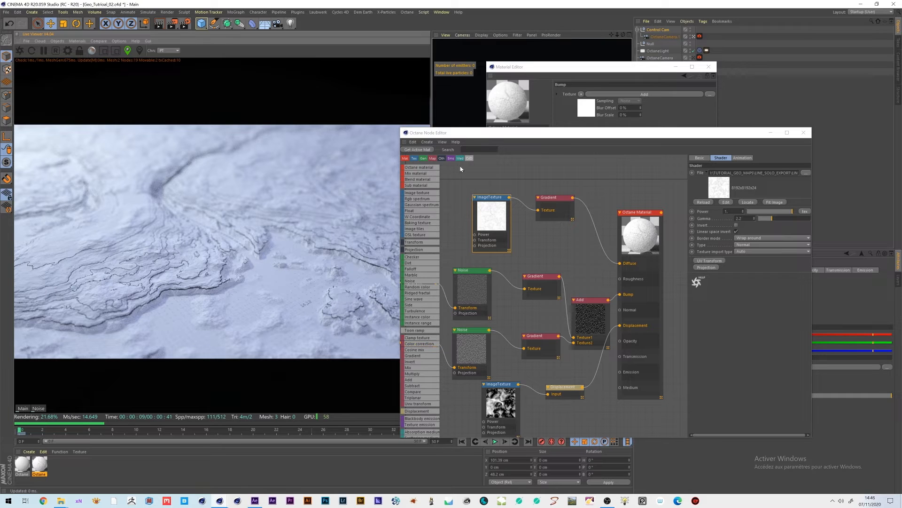
pyautogui.moveTo(489, 137); pyautogui.dragTo(524, 136)
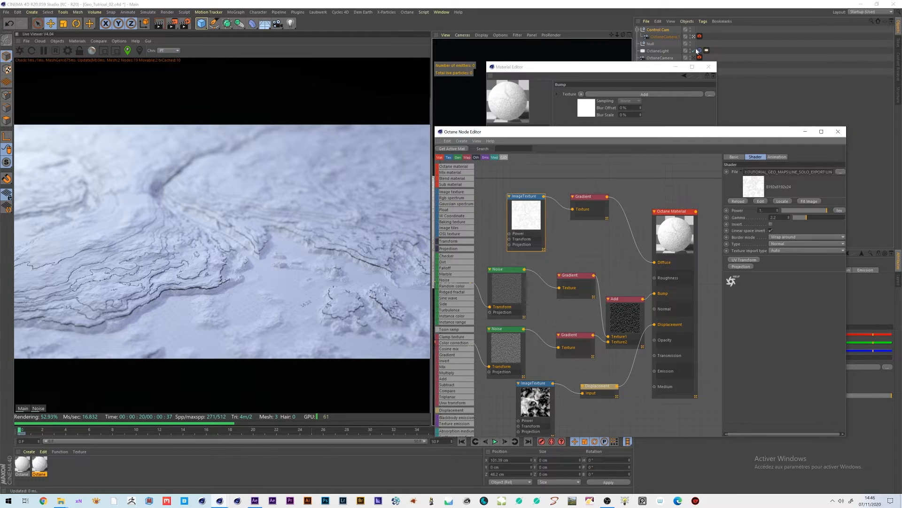
# Close the node editor and the material editor, and save the Cinema 4D project.
pyautogui.click(838, 131)
pyautogui.click(708, 67)
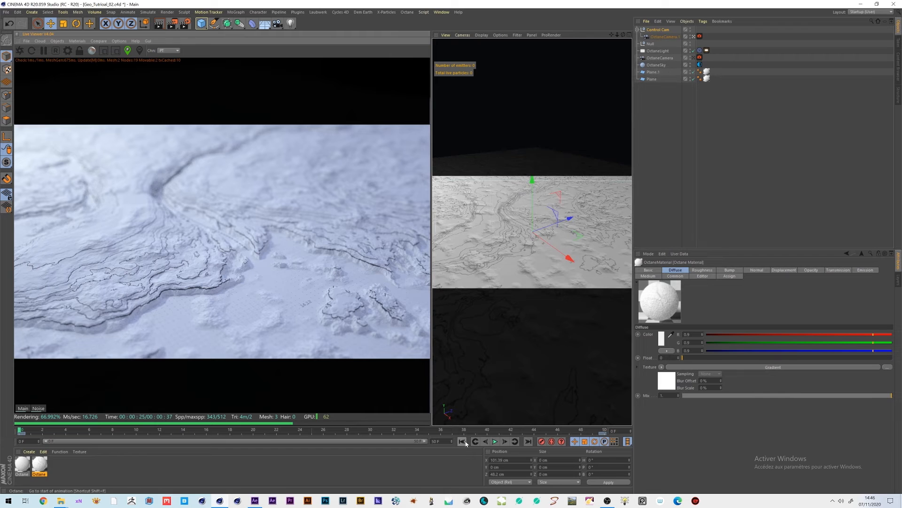
pyautogui.hotkey('ctrl', 's')
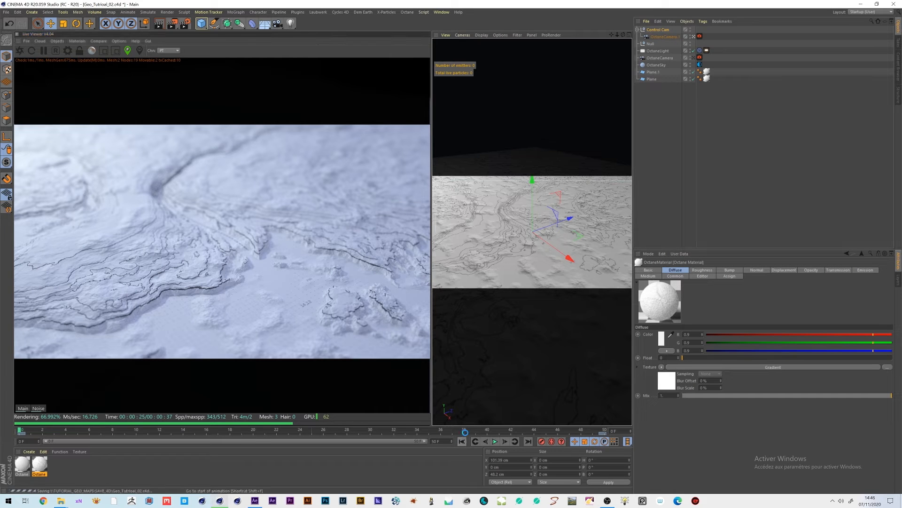
# Switch to the After Effects lines project and delete both LINES_COMPOSTION items from the render queue.
pyautogui.click(256, 502)
pyautogui.click(259, 455)
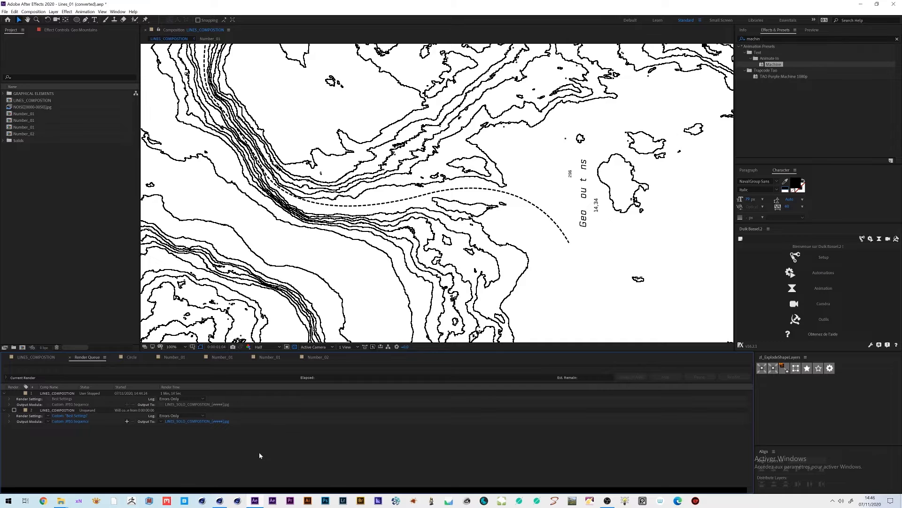
pyautogui.click(57, 411)
pyautogui.keyDown('shift'); pyautogui.click(63, 393); pyautogui.keyUp('shift')
pyautogui.press('Delete')
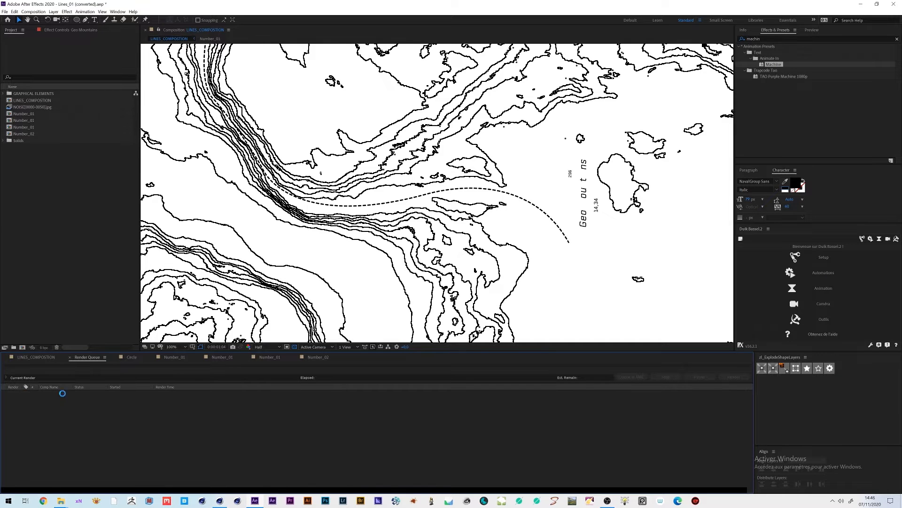
# Save the After Effects project as Lines_02 in the SAVE_AE folder.
pyautogui.hotkey('ctrl', 's')
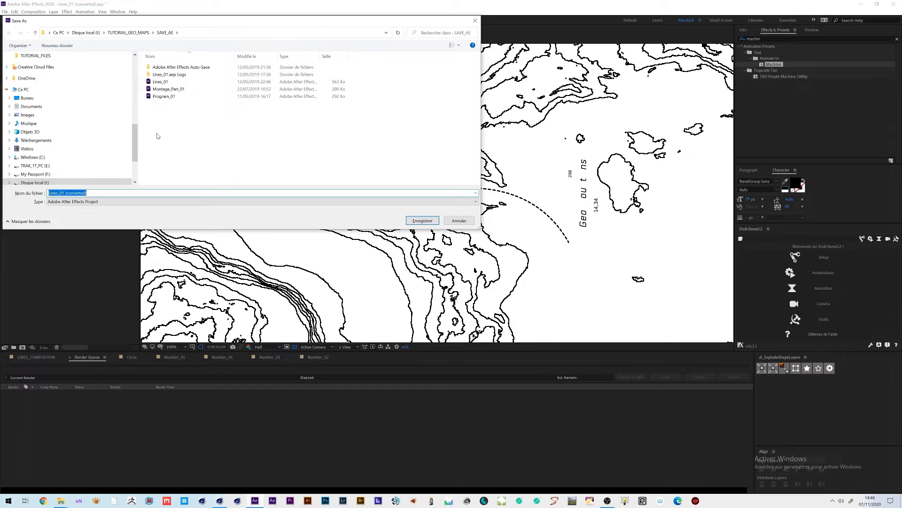
pyautogui.click(160, 82)
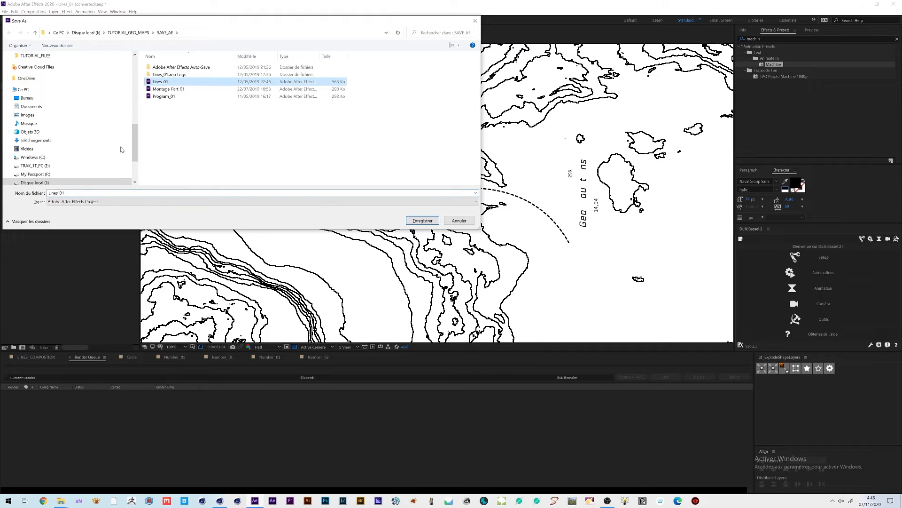
pyautogui.click(67, 193)
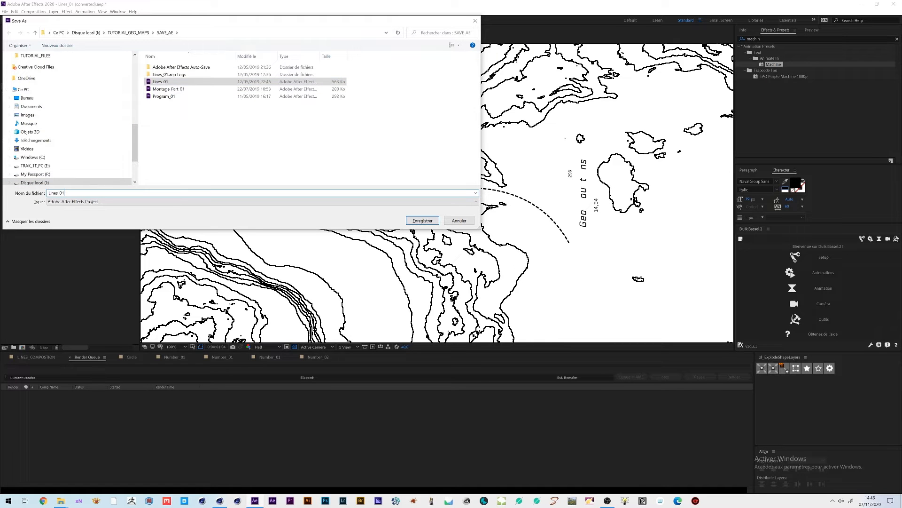
pyautogui.press('BackSpace')
pyautogui.write('2')
pyautogui.press('Return')
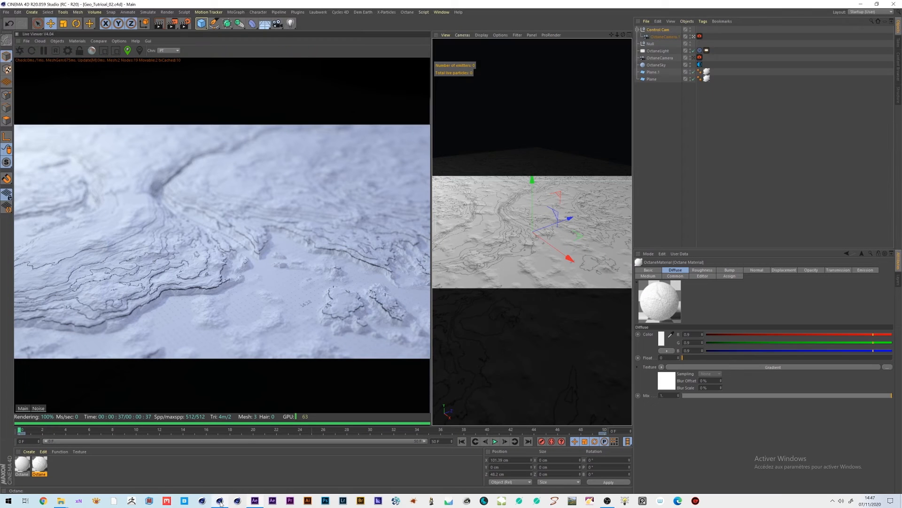
# Switch to Cinema 4D, preview the terrain animation, go to frame 4 and pause the live render.
pyautogui.click(219, 500)
pyautogui.click(494, 441)
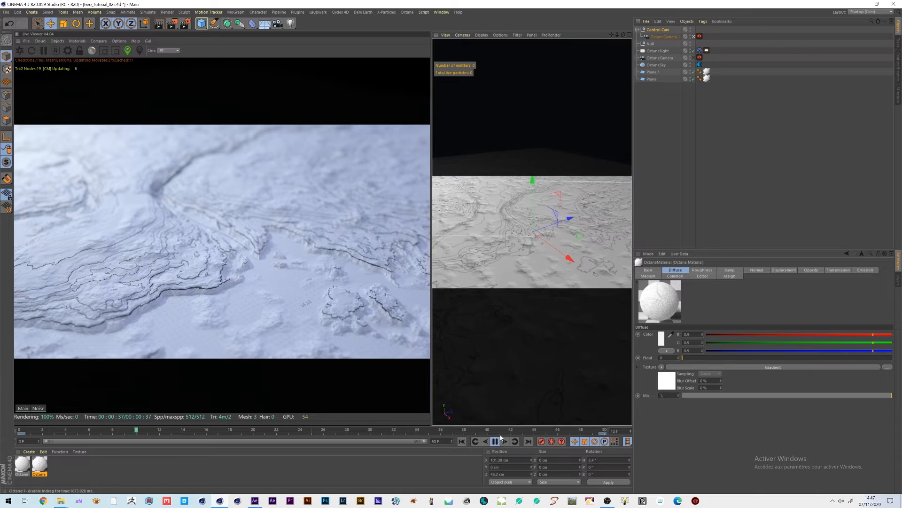
pyautogui.click(497, 443)
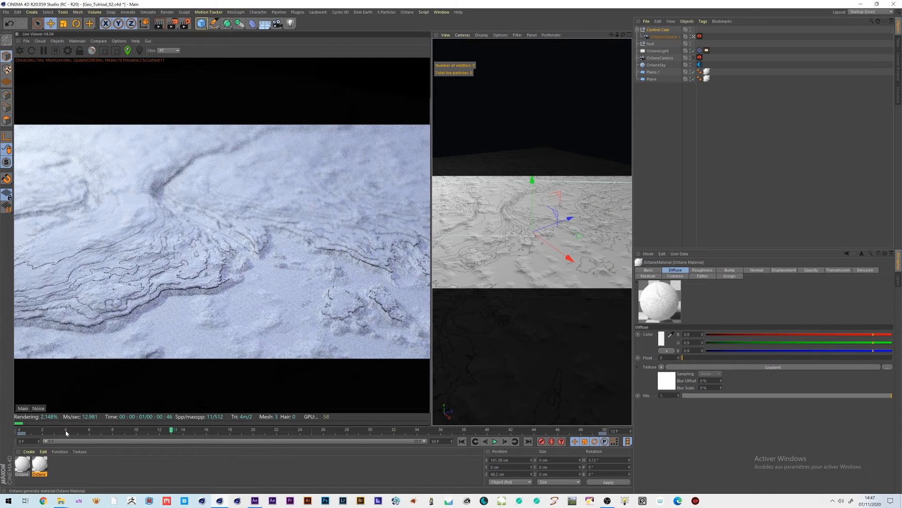
pyautogui.click(66, 433)
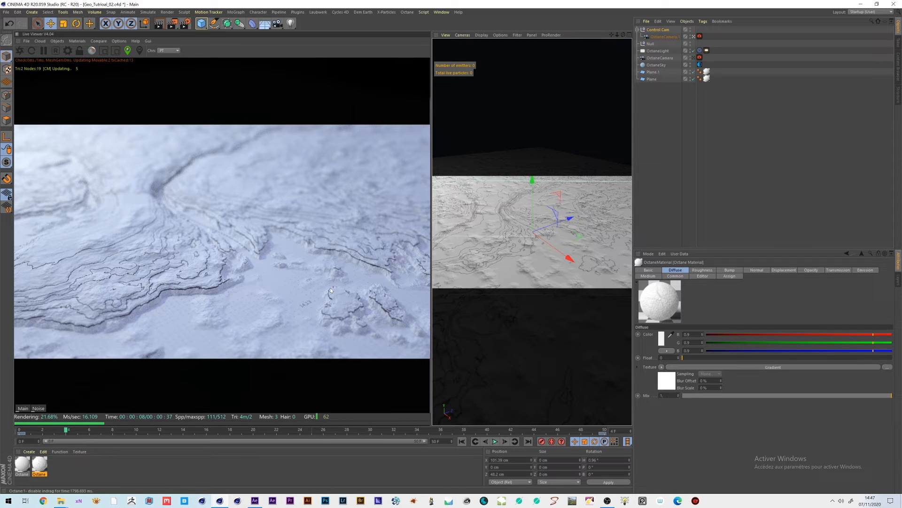
pyautogui.click(264, 361)
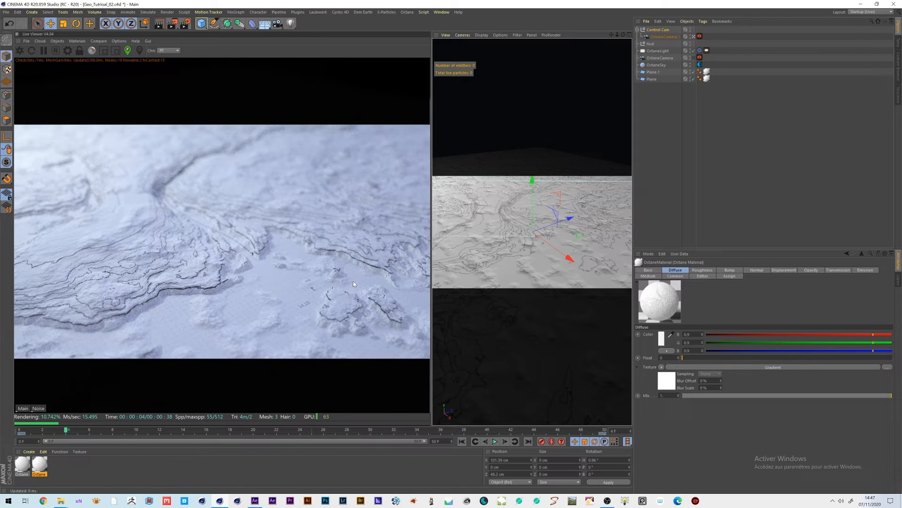
pyautogui.click(43, 50)
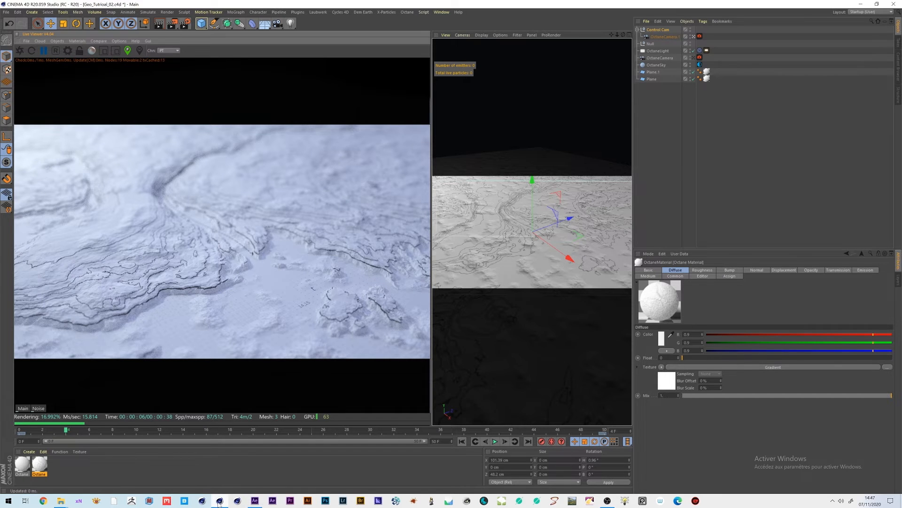
# Examine the contour lines, dashed line and text in the After Effects LINES_COMPOSTION, and compare them with the Cinema 4D render.
pyautogui.click(249, 500)
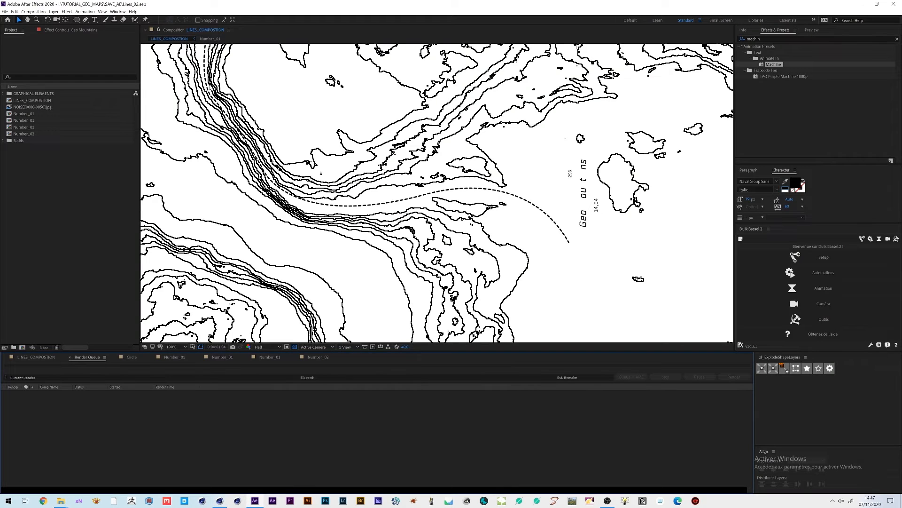
pyautogui.click(172, 38)
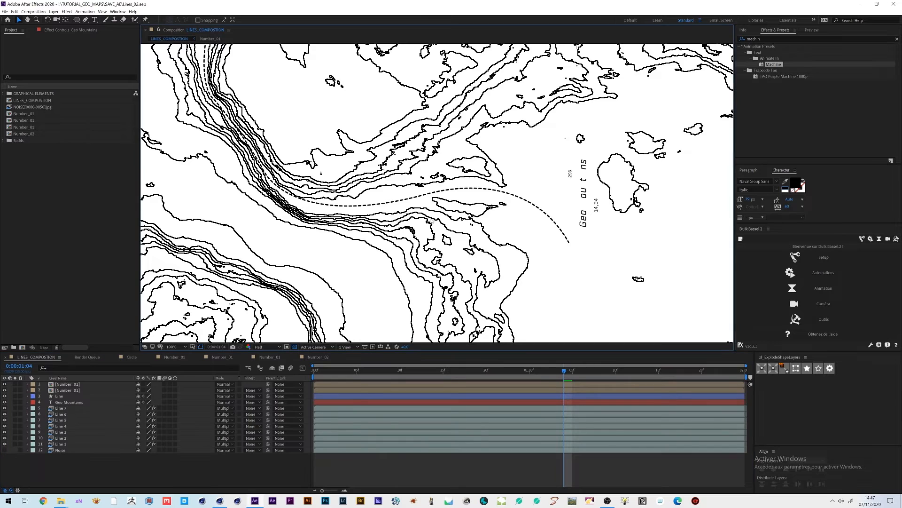
pyautogui.press(',')
pyautogui.press(',')
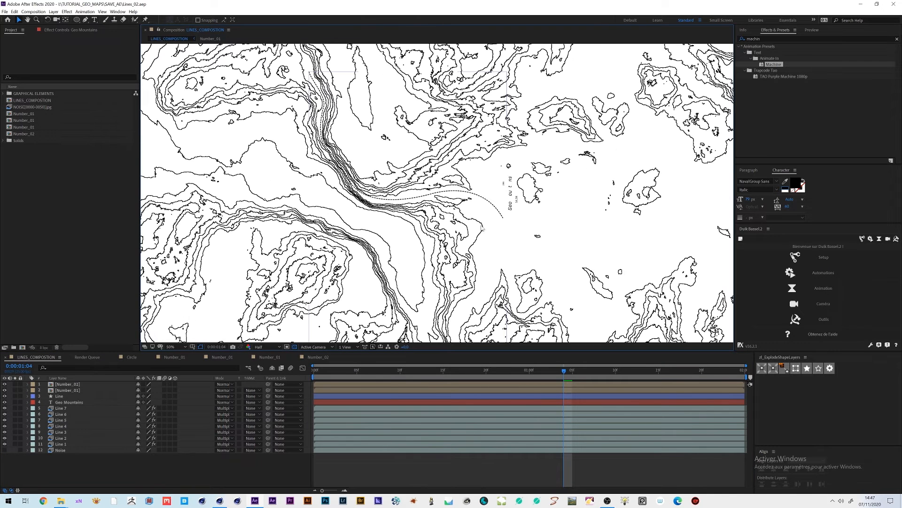
pyautogui.press('h')
pyautogui.moveTo(506, 218); pyautogui.dragTo(481, 222)
pyautogui.press('v')
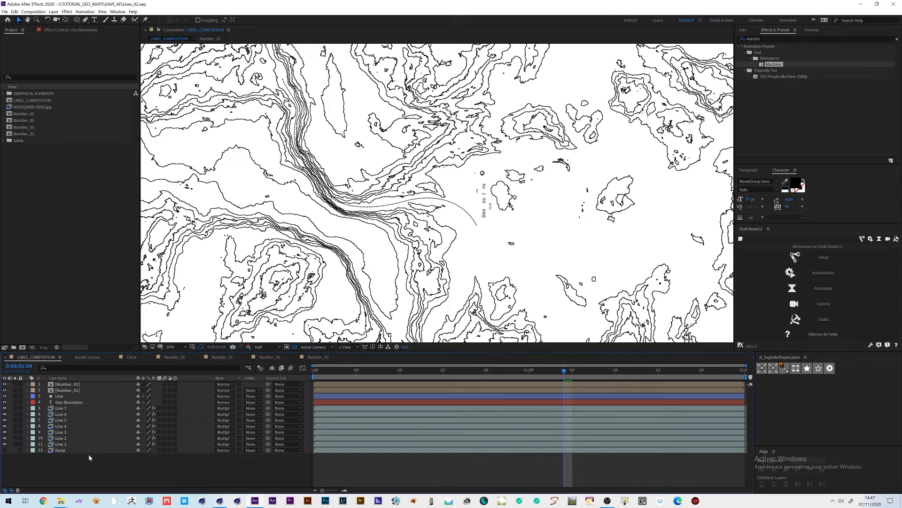
pyautogui.press('.')
pyautogui.press('.')
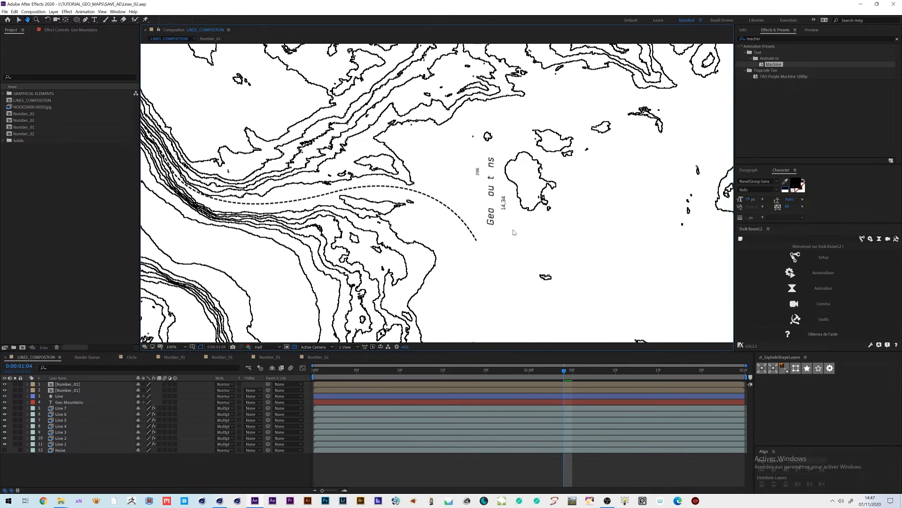
pyautogui.press('.')
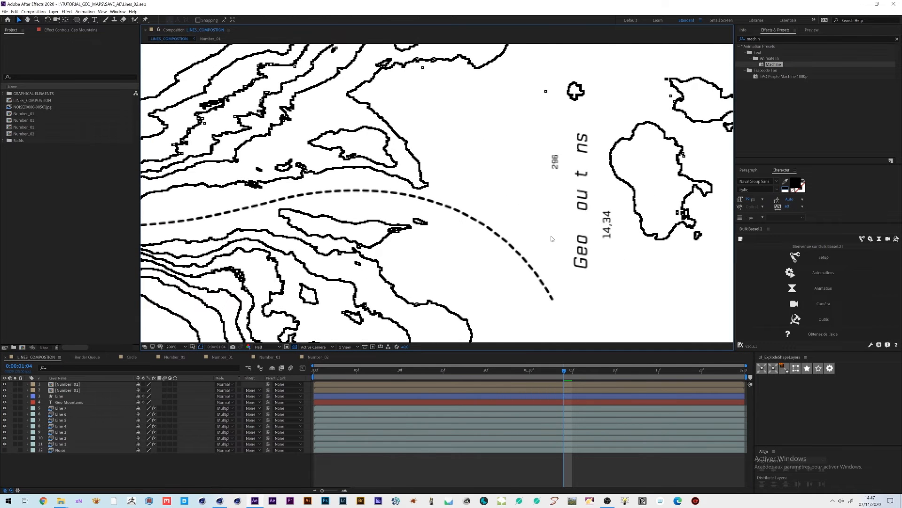
pyautogui.press(',')
pyautogui.moveTo(548, 227); pyautogui.dragTo(564, 231, button='middle')
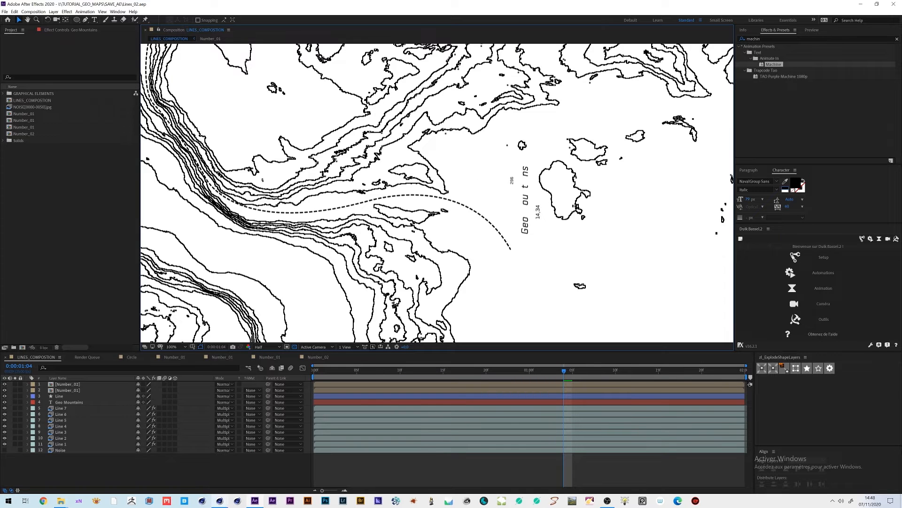
pyautogui.click(225, 502)
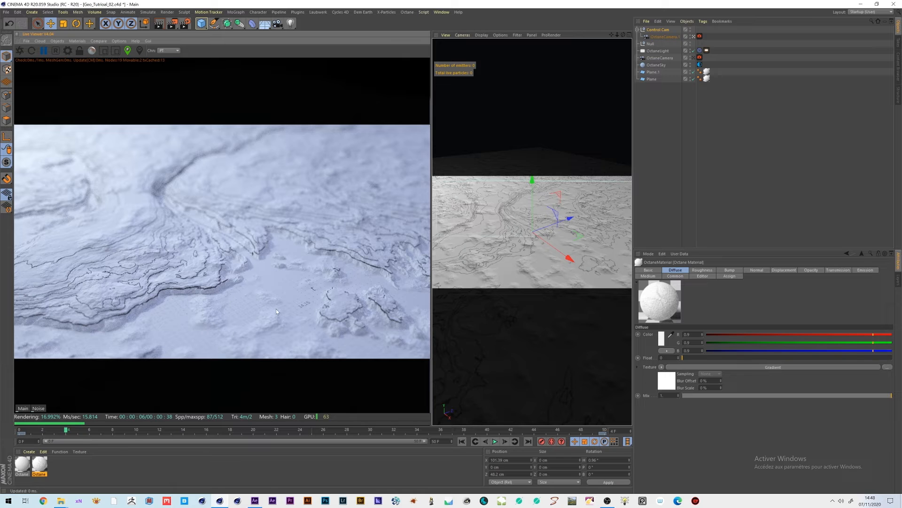
# Switch to After Effects and start a new composition with a width and height of 800 px.
pyautogui.click(254, 500)
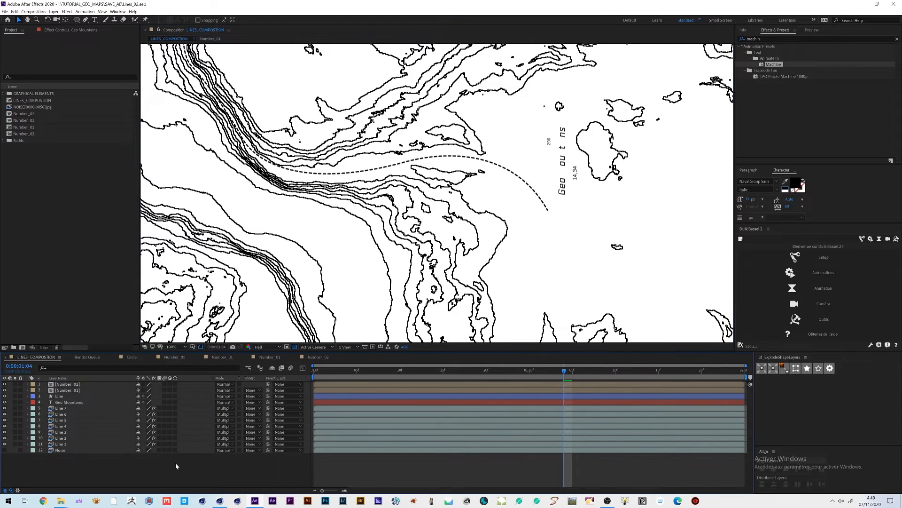
pyautogui.hotkey('ctrl', 'n')
pyautogui.click(604, 189)
pyautogui.click(604, 190)
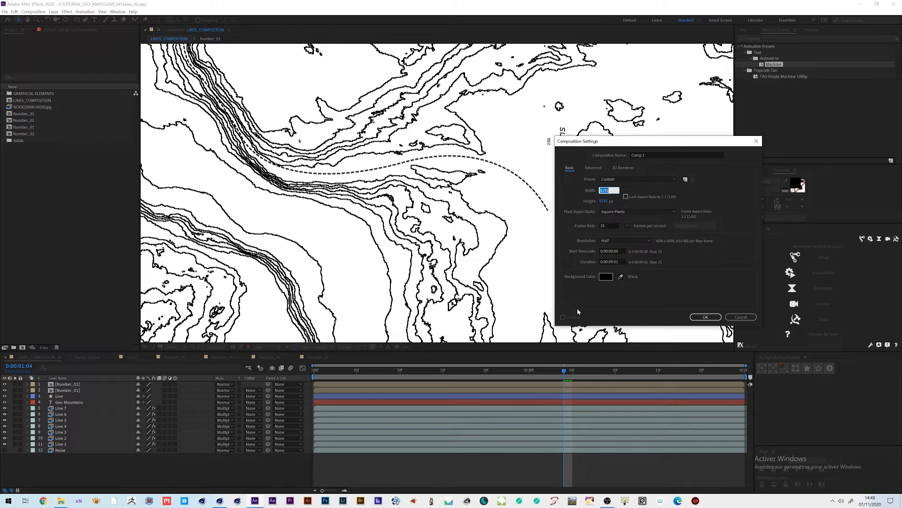
pyautogui.write('800')
pyautogui.press('Tab')
pyautogui.write('800')
# Set the new composition's duration to 0:00:02:00, name it Circles_01 and create it.
pyautogui.click(615, 262)
pyautogui.press('BackSpace')
pyautogui.write('2')
pyautogui.click(673, 156)
pyautogui.moveTo(672, 155); pyautogui.dragTo(623, 155)
pyautogui.write('Circles_01')
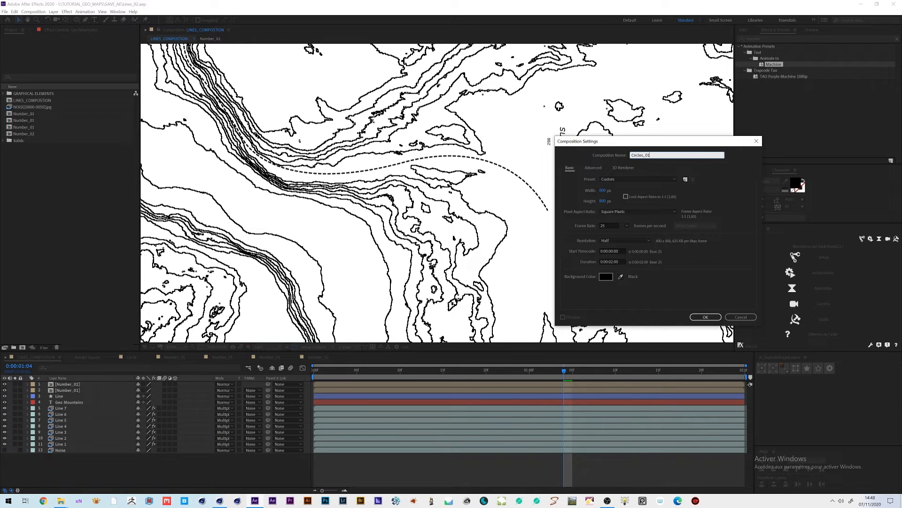
pyautogui.press('Return')
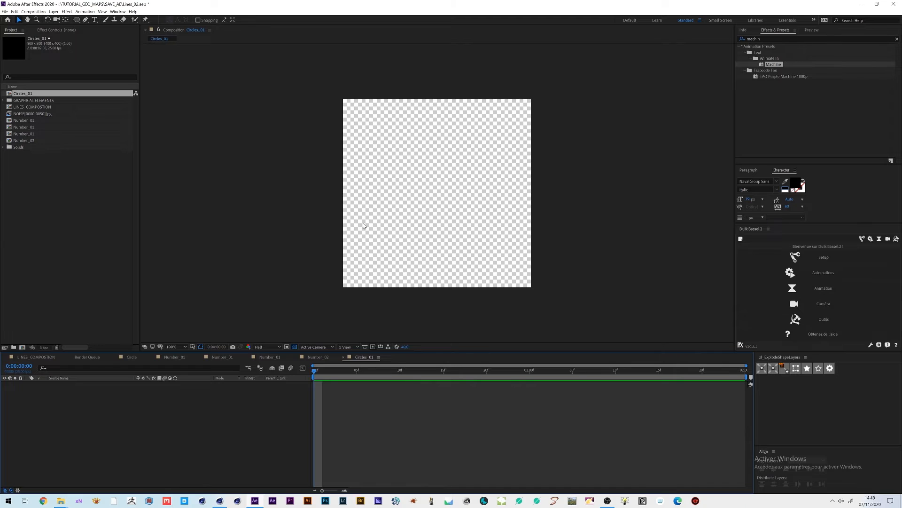
# Add a composition-sized ellipse shape and shrink it evenly around its centre to a little over half the composition's width.
pyautogui.click(78, 19)
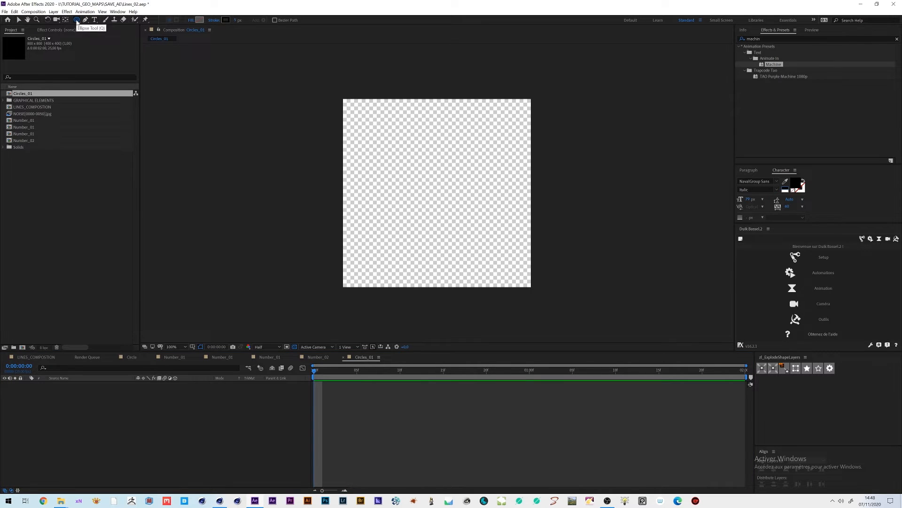
pyautogui.doubleClick(77, 20)
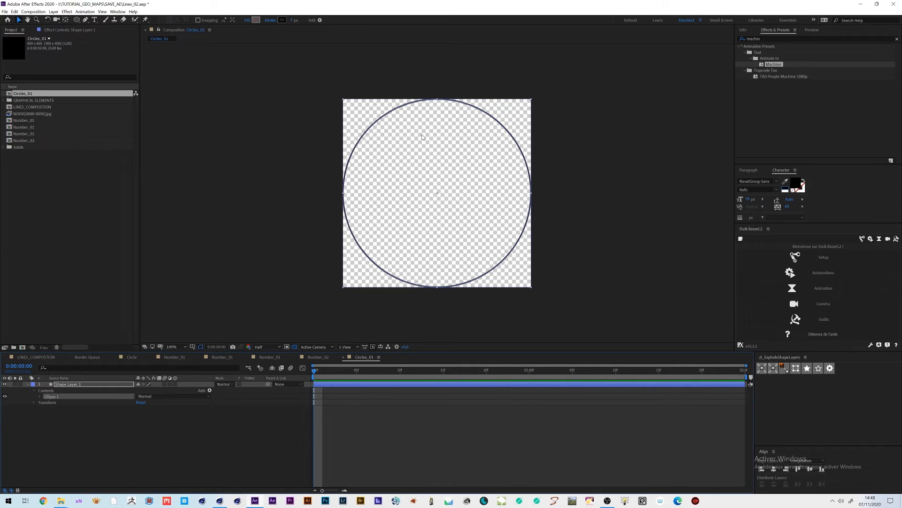
pyautogui.click(345, 102)
pyautogui.keyDown('shift'); pyautogui.moveTo(344, 102); pyautogui.dragTo(384, 123); pyautogui.keyUp('shift')
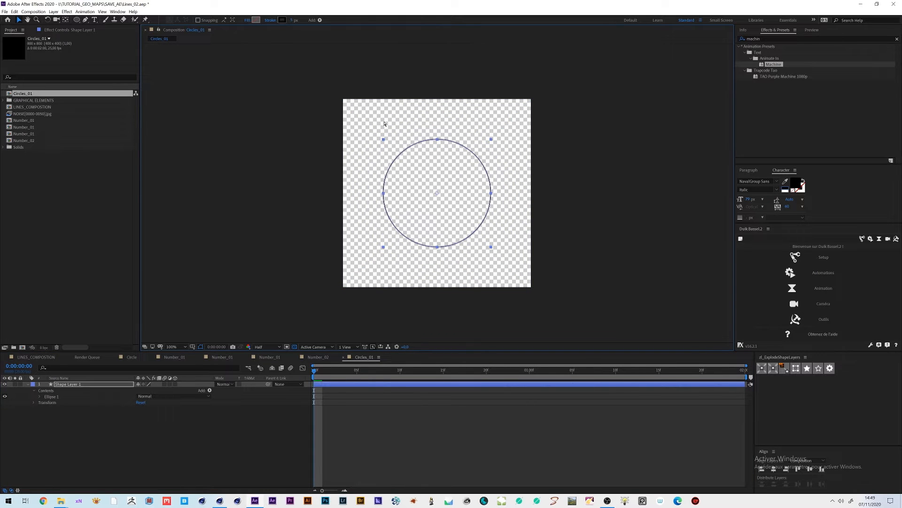
# Set the circle's stroke width to 4 px and select its shape layer.
pyautogui.moveTo(292, 20)
pyautogui.mouseDown()
pyautogui.moveTo(303, 21)
pyautogui.moveTo(293, 21)
pyautogui.mouseUp()
pyautogui.click(292, 20)
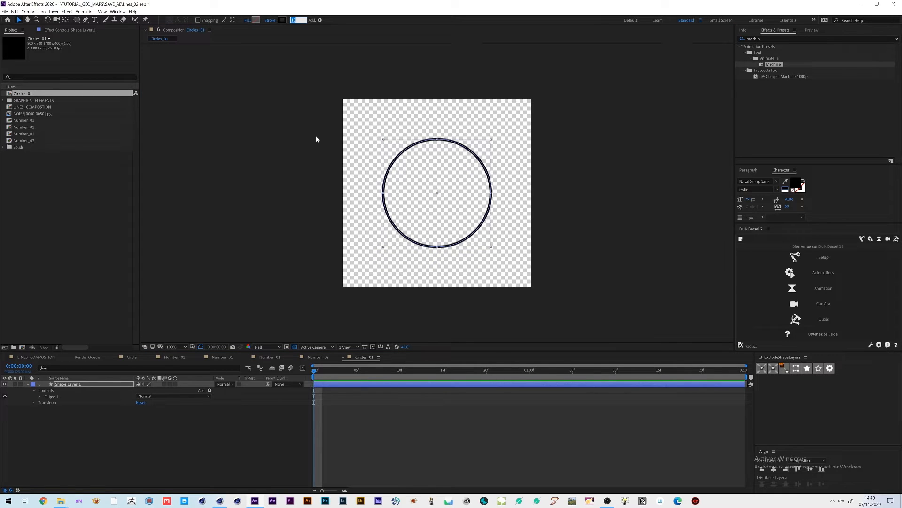
pyautogui.write('4')
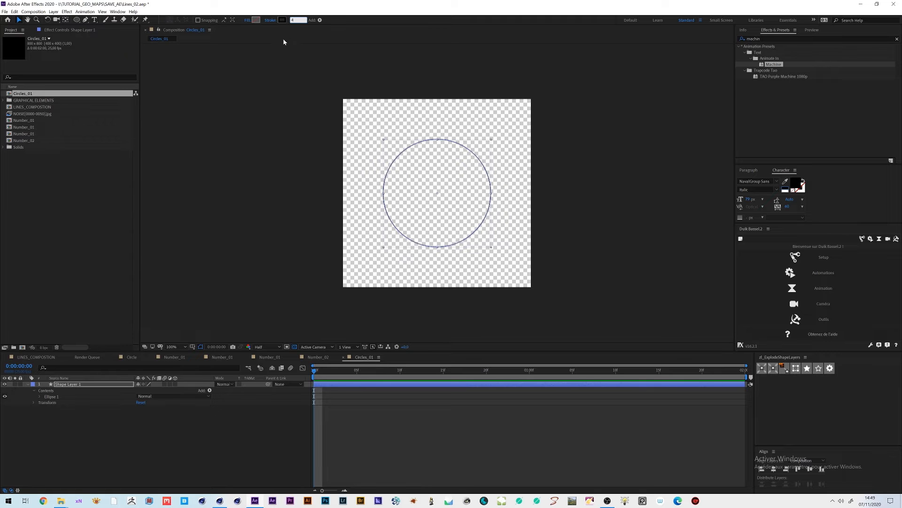
pyautogui.press('Return')
pyautogui.click(261, 246)
pyautogui.press('.')
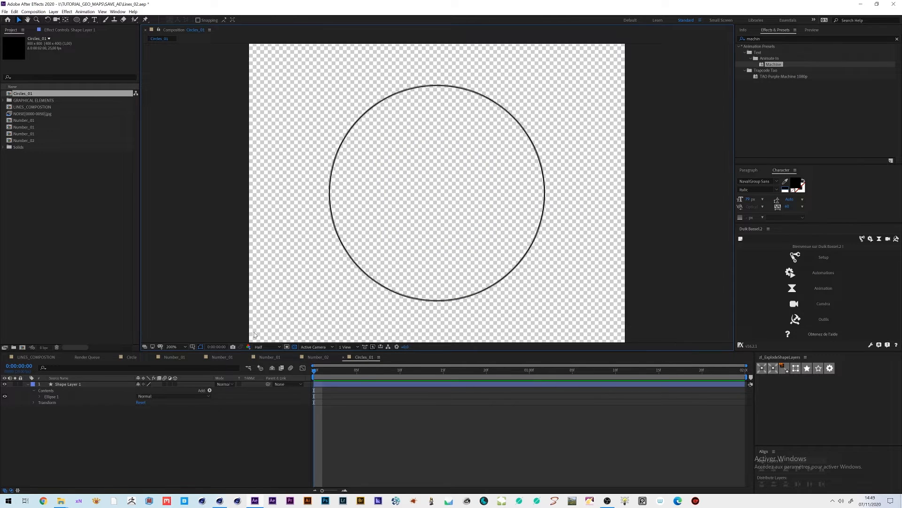
pyautogui.click(75, 385)
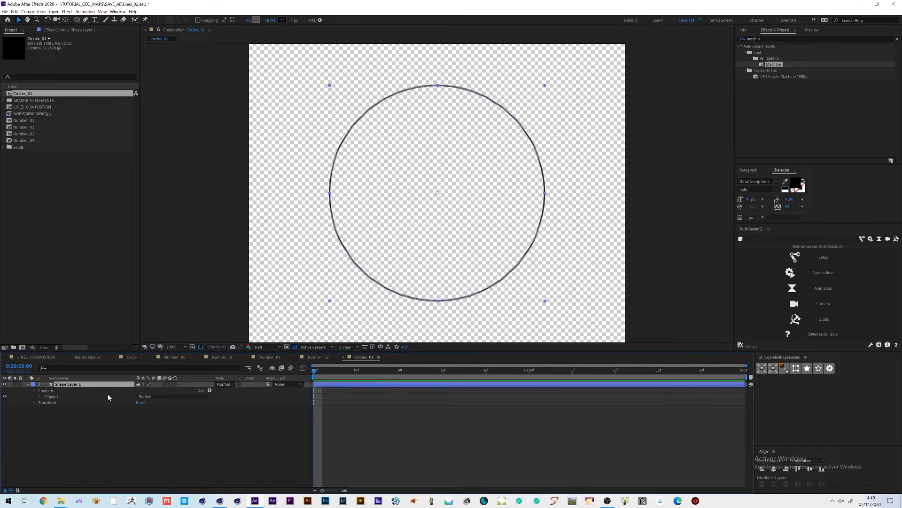
# Add a Trim Paths operator to the circle's shape layer and reveal its properties.
pyautogui.click(210, 390)
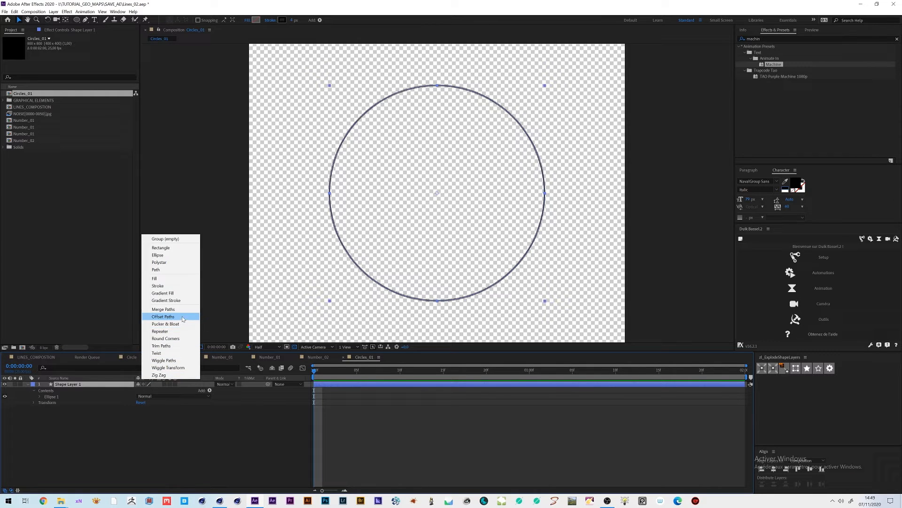
pyautogui.click(172, 345)
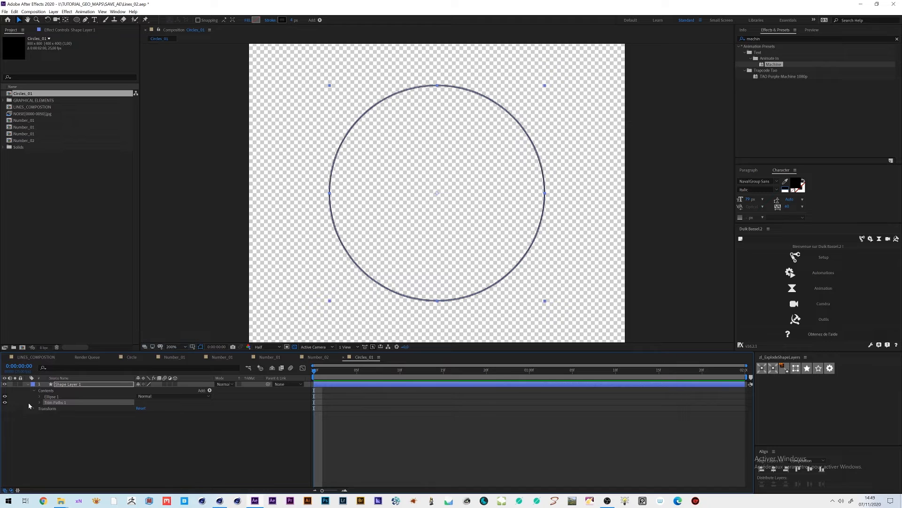
pyautogui.click(40, 402)
pyautogui.click(52, 414)
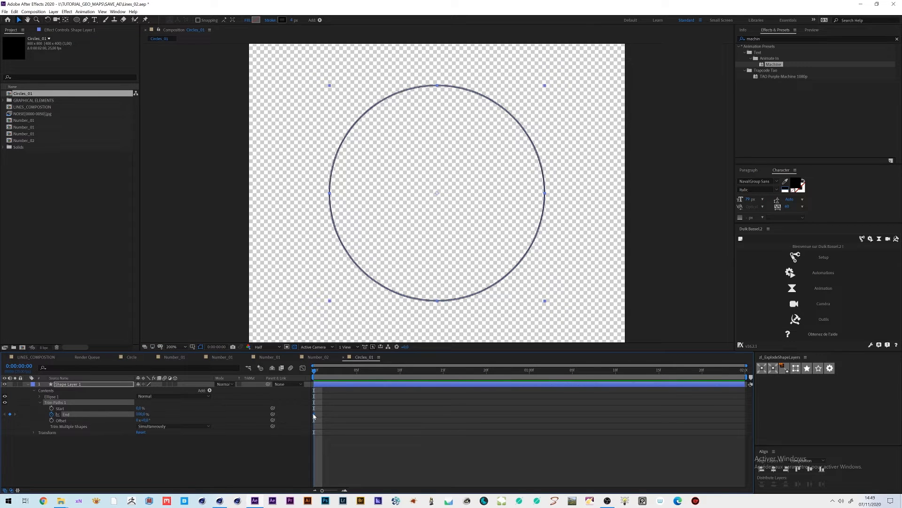
pyautogui.moveTo(343, 414)
pyautogui.mouseDown()
pyautogui.moveTo(370, 414)
pyautogui.moveTo(366, 424)
pyautogui.mouseUp()
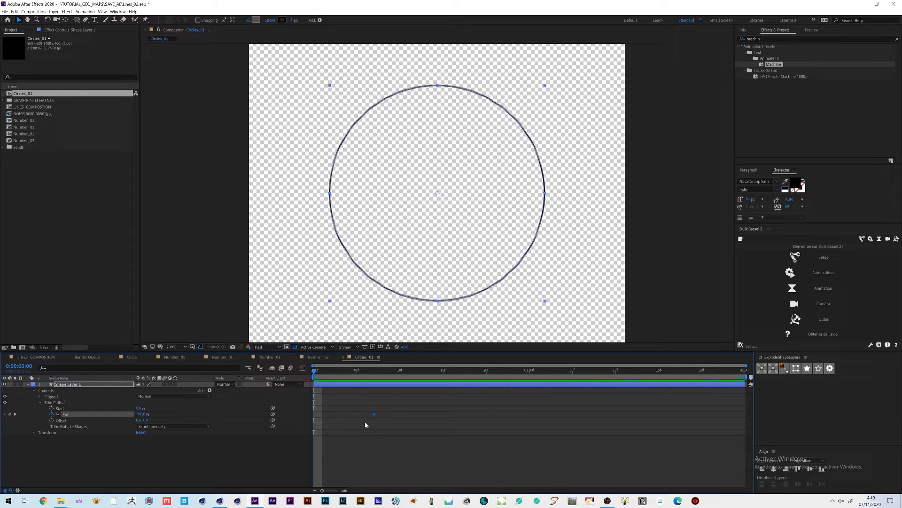
pyautogui.press('Delete')
# Set the Trim Paths Start to 63%, drive its Offset with the expression time*30, and preview the rotating arc.
pyautogui.moveTo(141, 411); pyautogui.dragTo(160, 408)
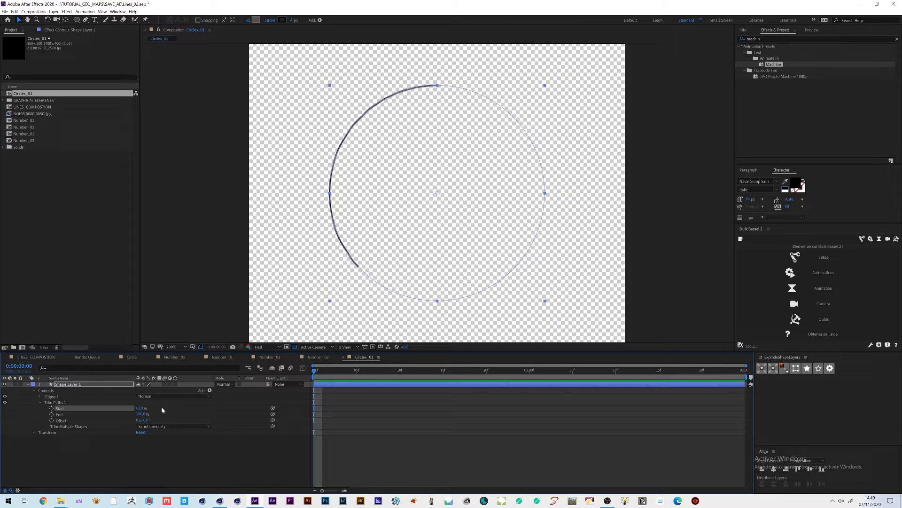
pyautogui.keyDown('alt'); pyautogui.click(51, 420); pyautogui.keyUp('alt')
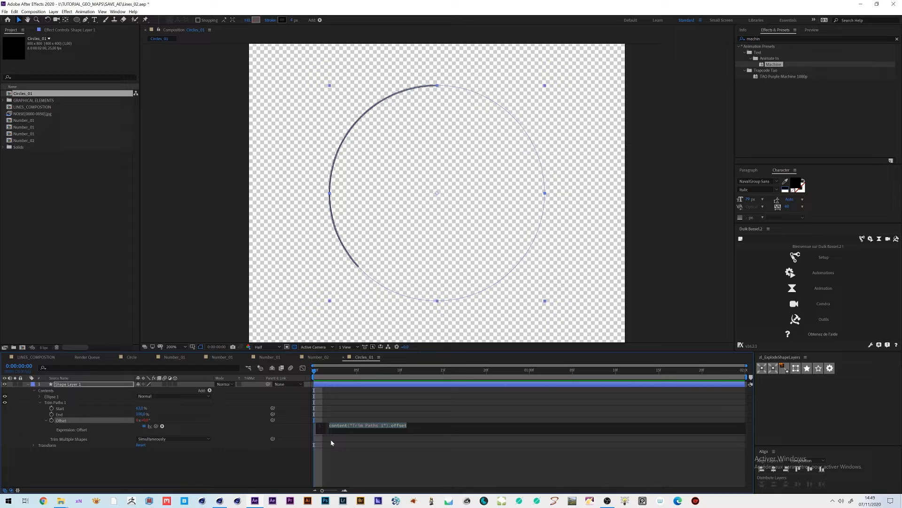
pyautogui.write('time')
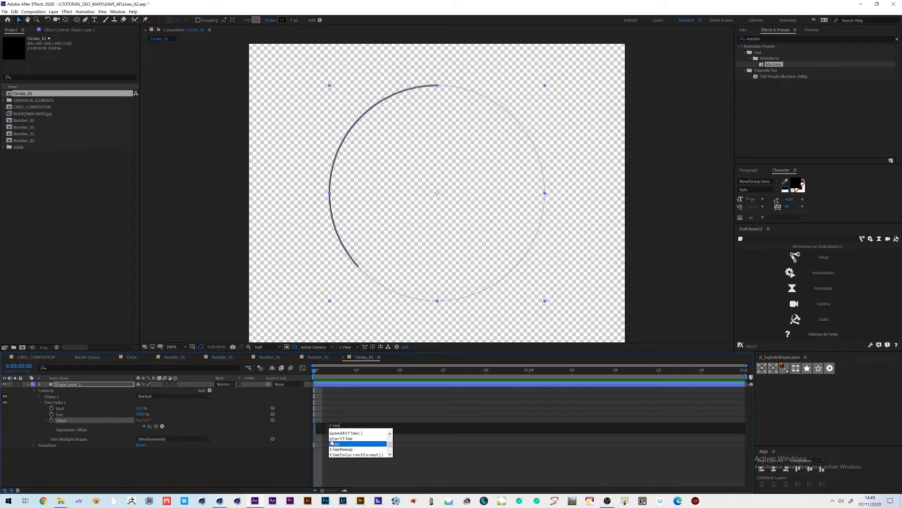
pyautogui.click(331, 443)
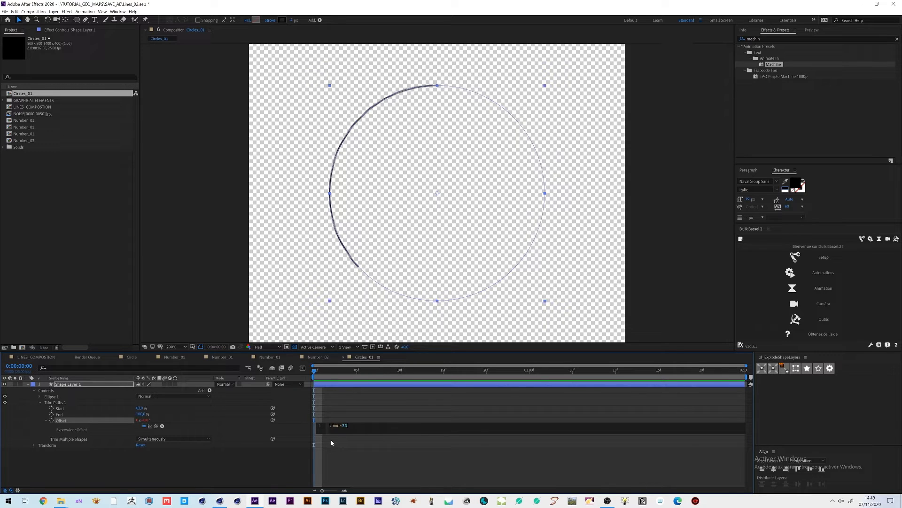
pyautogui.click(331, 442)
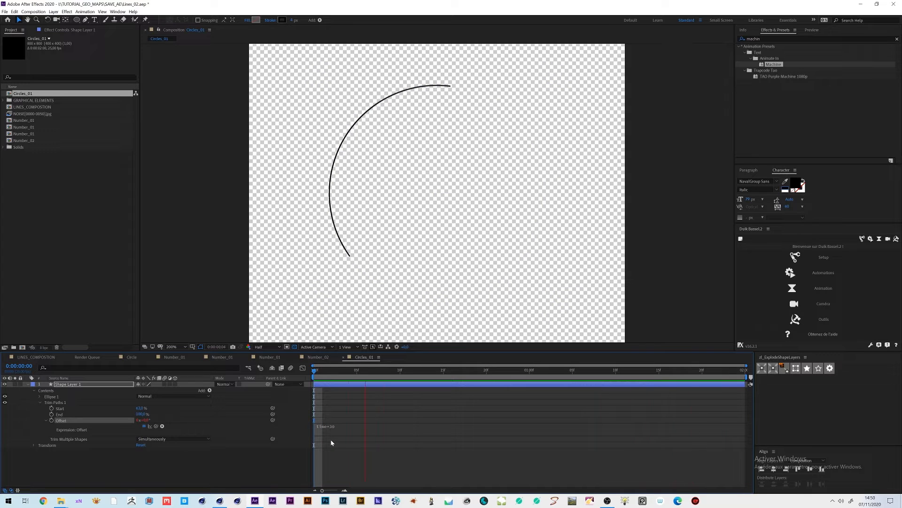
pyautogui.click(331, 441)
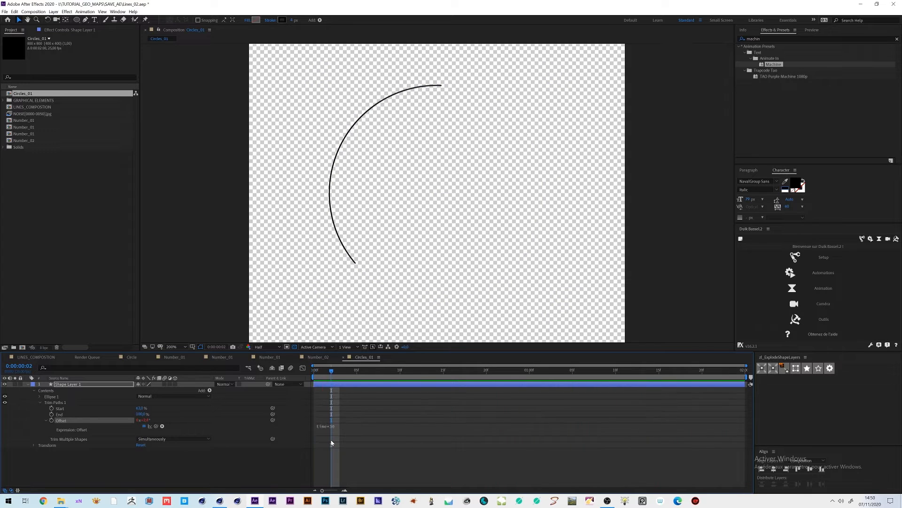
pyautogui.moveTo(331, 374); pyautogui.dragTo(444, 375)
# Change the Trim Paths Offset expression to time*50 and play back the faster rotation.
pyautogui.click(343, 425)
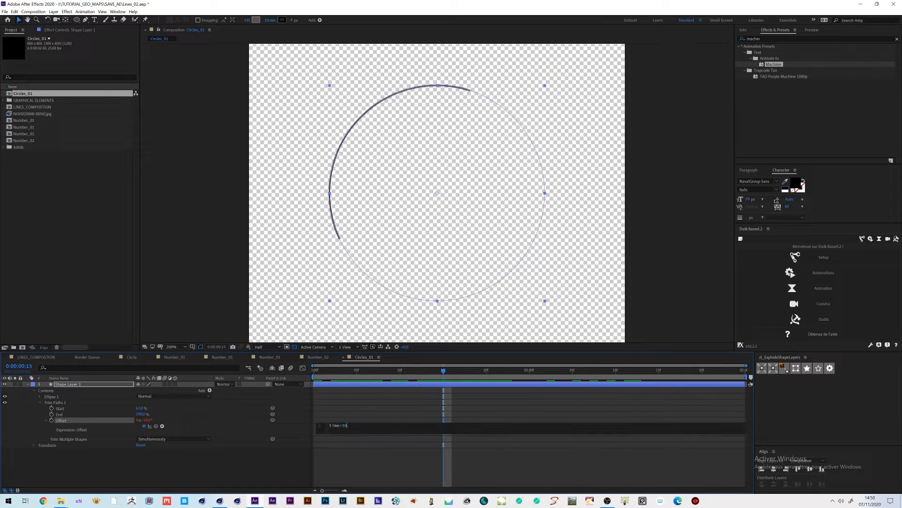
pyautogui.press('Delete')
pyautogui.write('5')
pyautogui.press('KP_Enter')
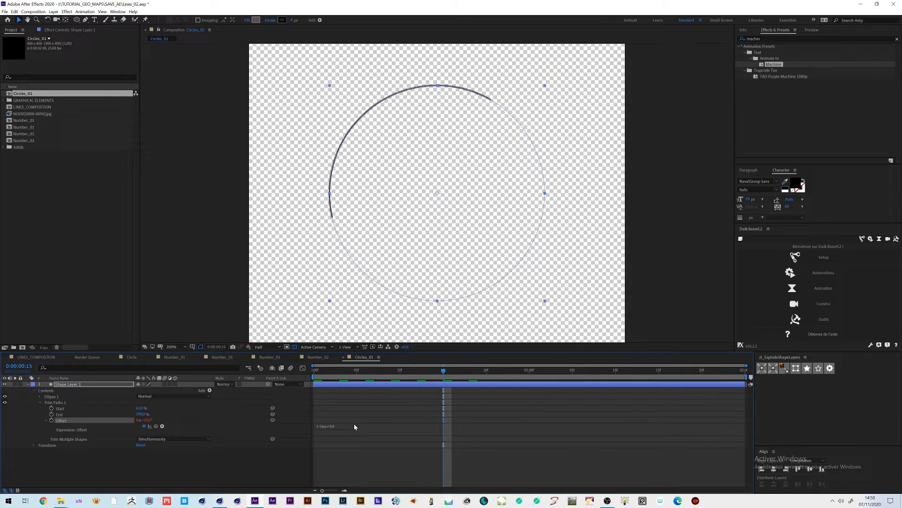
pyautogui.press('space')
pyautogui.press('space')
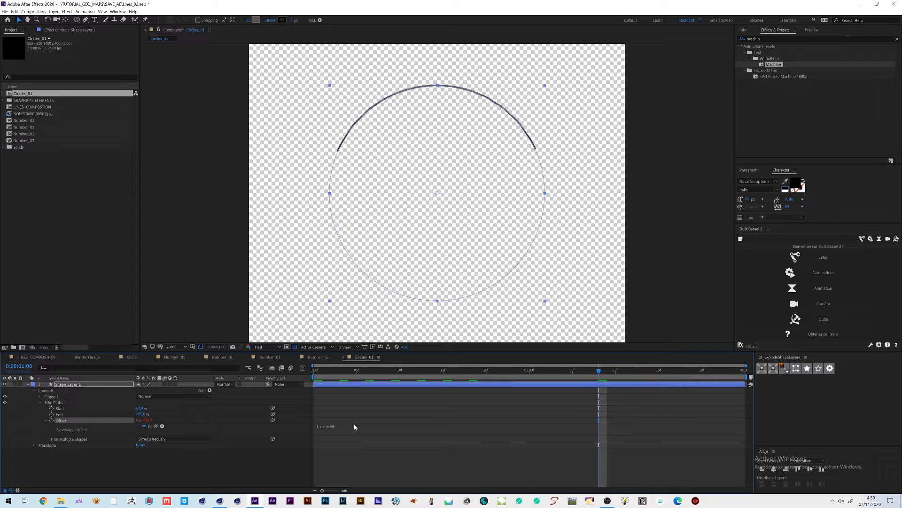
# Add dashes to the circle's stroke with the Line Cap set to Round Cap, and preview the dashed arc.
pyautogui.click(41, 396)
pyautogui.click(46, 408)
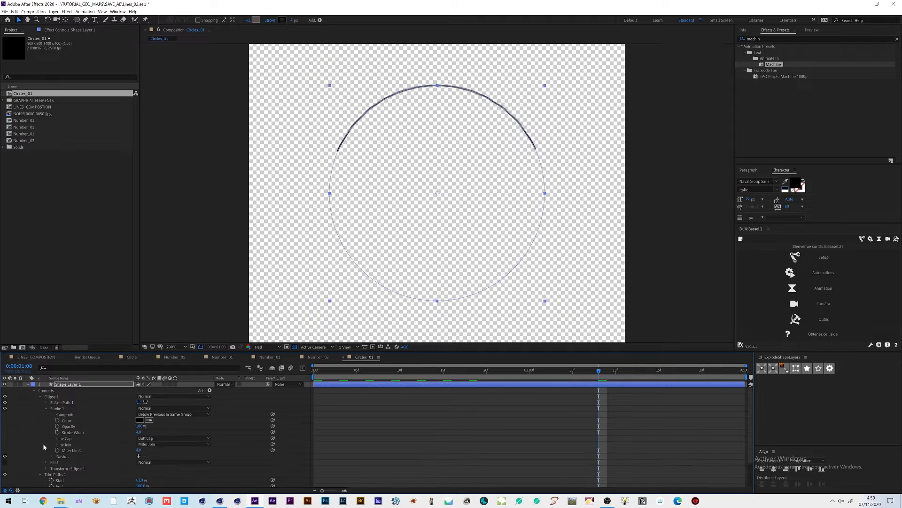
pyautogui.click(138, 456)
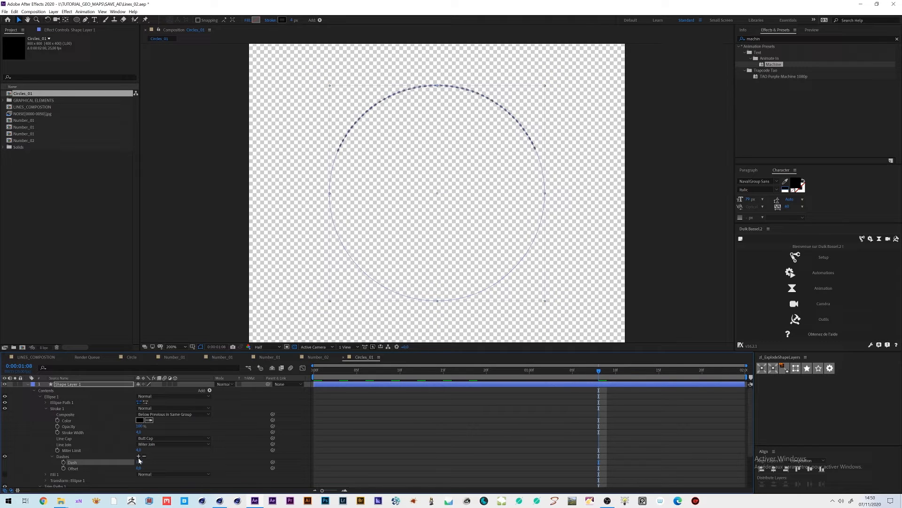
pyautogui.click(219, 294)
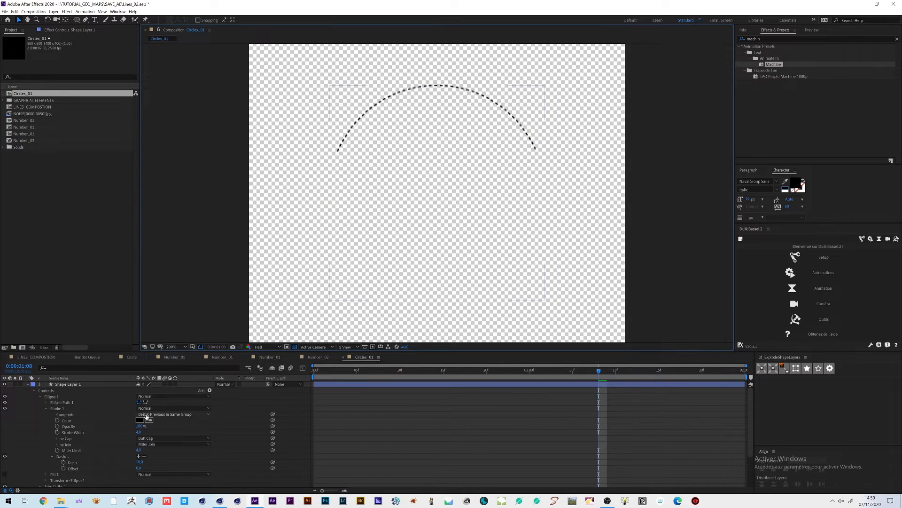
pyautogui.click(152, 440)
pyautogui.click(150, 451)
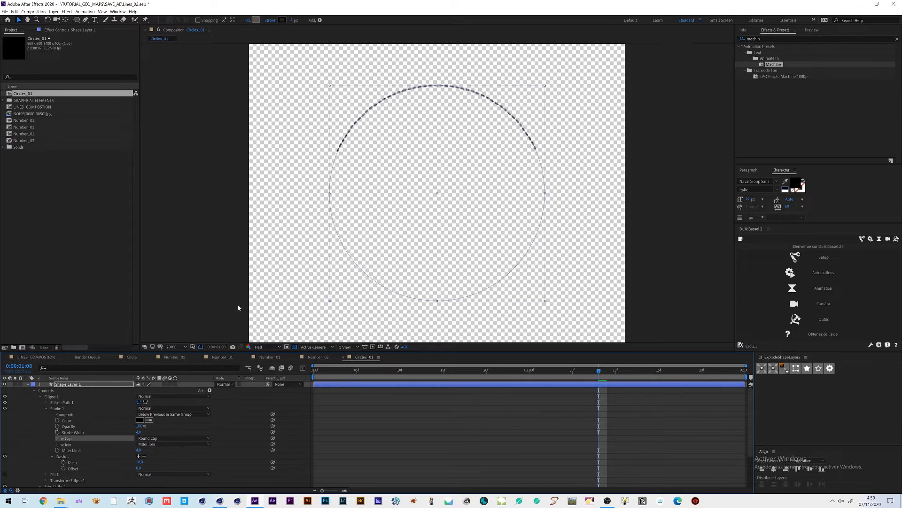
pyautogui.click(261, 248)
pyautogui.press('space')
pyautogui.press('space')
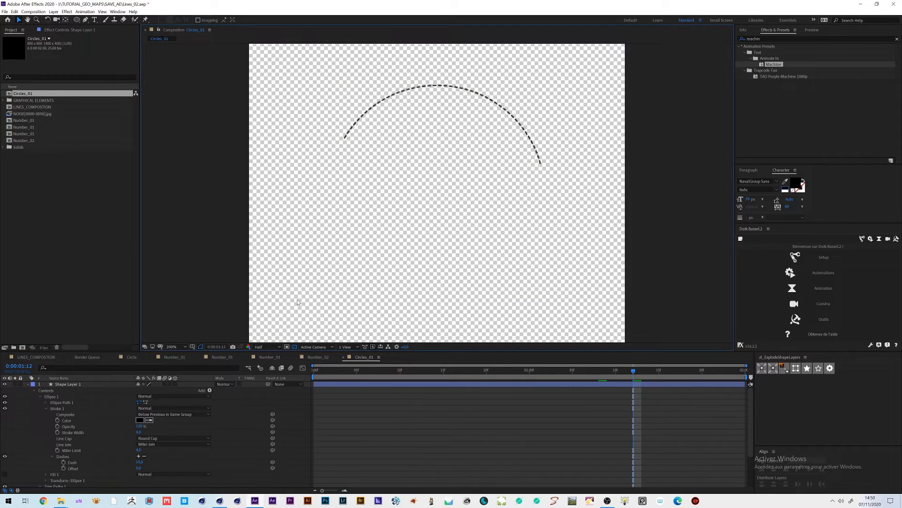
pyautogui.press('space')
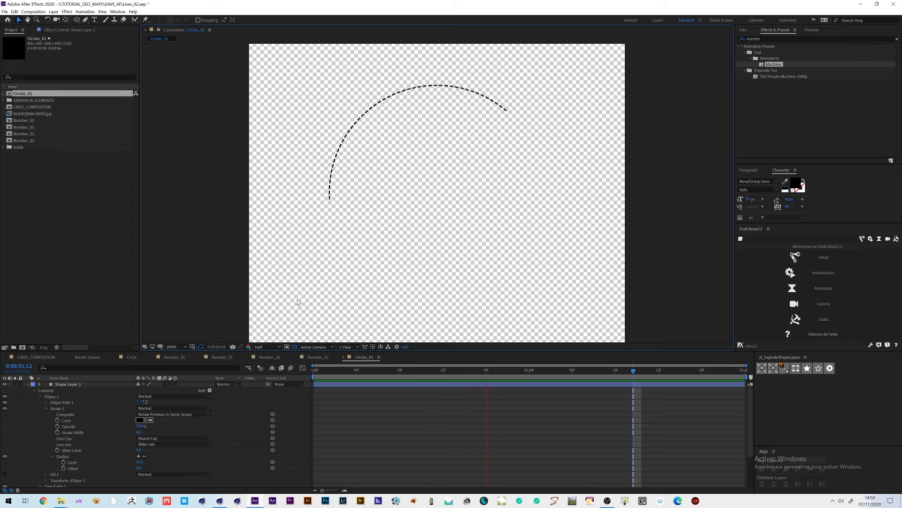
pyautogui.press('space')
# Make a concentric copy of the dashed circle at about 70% of its size, and remove the dashes from the outer circle's stroke.
pyautogui.click(330, 384)
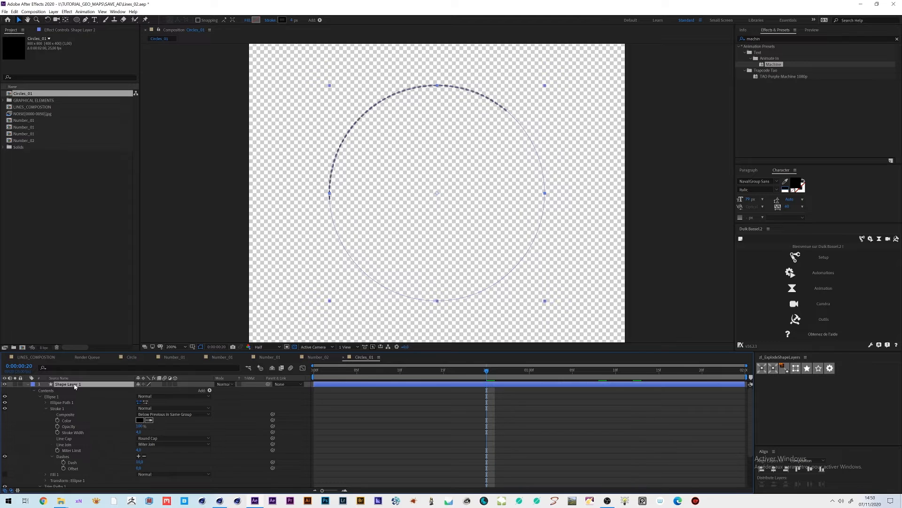
pyautogui.hotkey('ctrl', 'd')
pyautogui.click(415, 138)
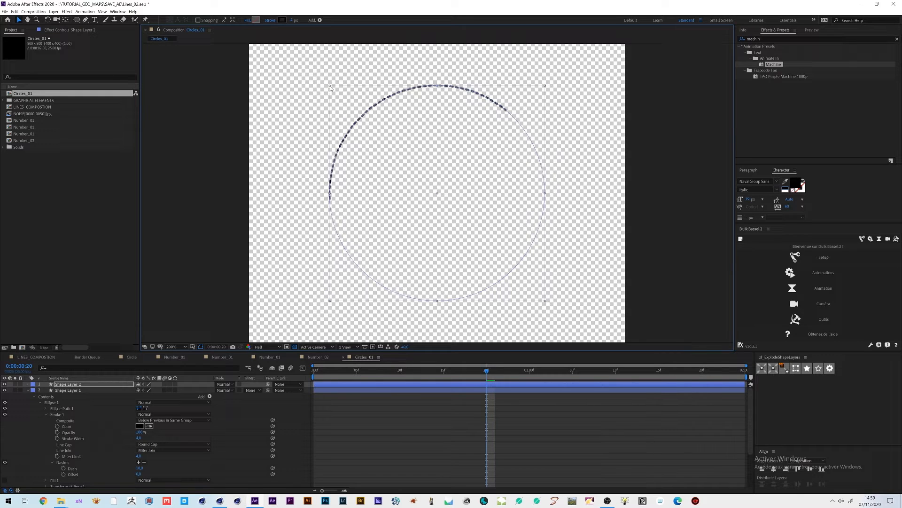
pyautogui.moveTo(331, 87); pyautogui.dragTo(372, 108)
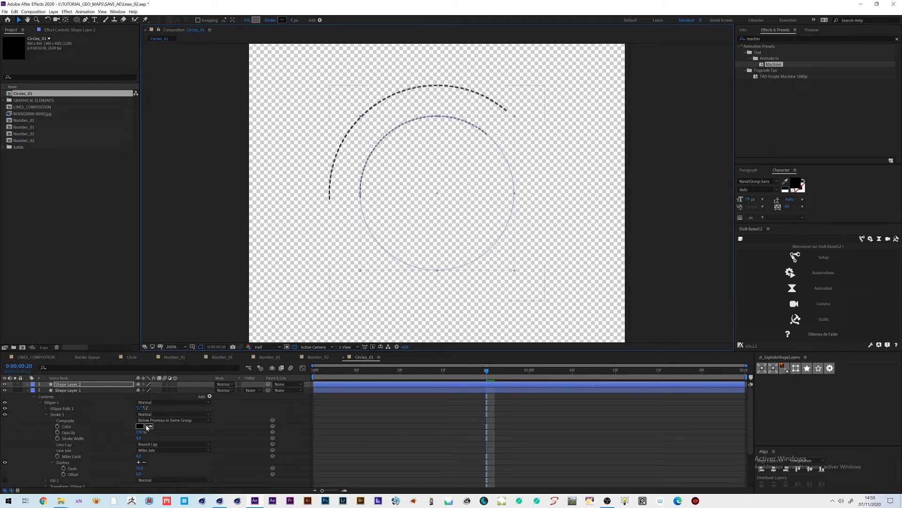
pyautogui.click(144, 463)
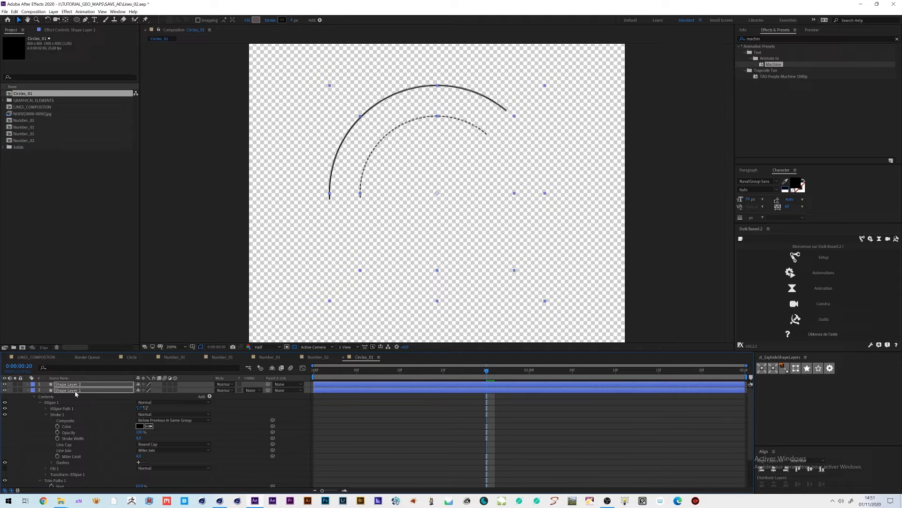
pyautogui.click(97, 415)
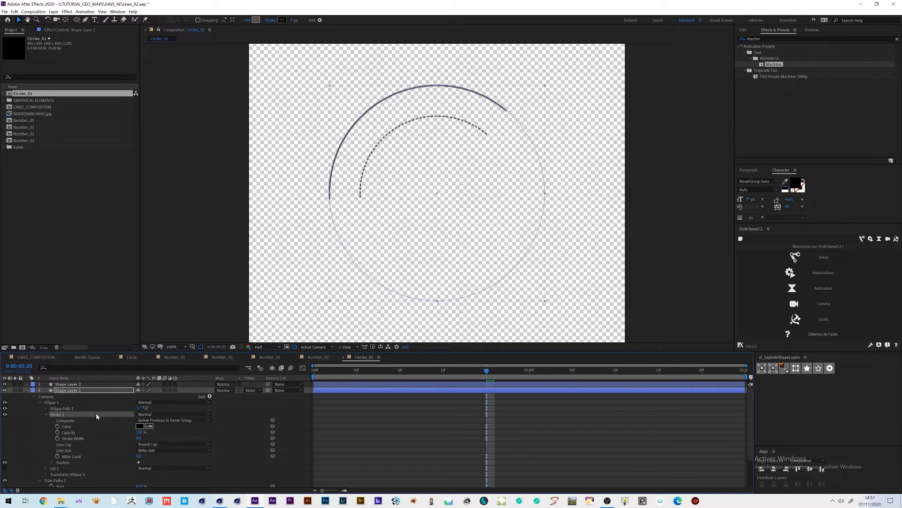
# Rotate the inner dashed circle clockwise by a little more than a quarter turn and preview both arcs.
pyautogui.click(105, 384)
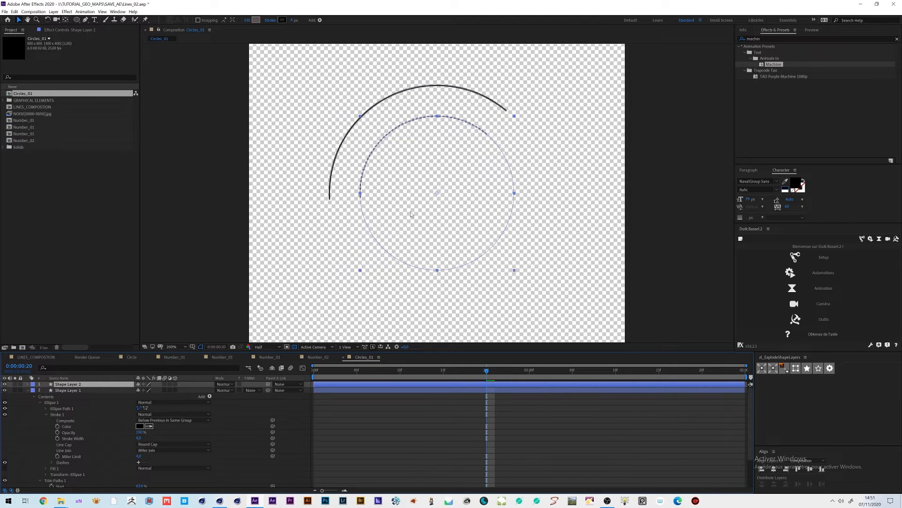
pyautogui.press('w')
pyautogui.moveTo(454, 220); pyautogui.dragTo(413, 231)
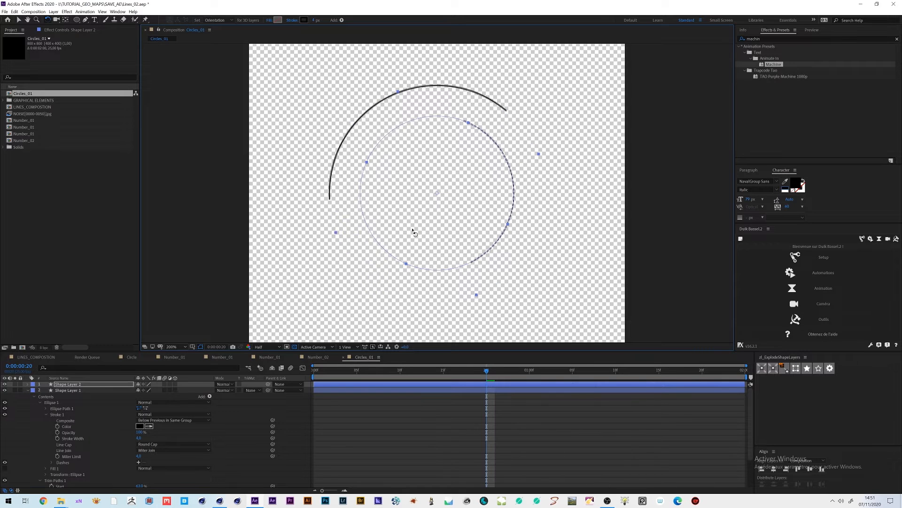
pyautogui.press('v')
pyautogui.moveTo(323, 371); pyautogui.dragTo(452, 372)
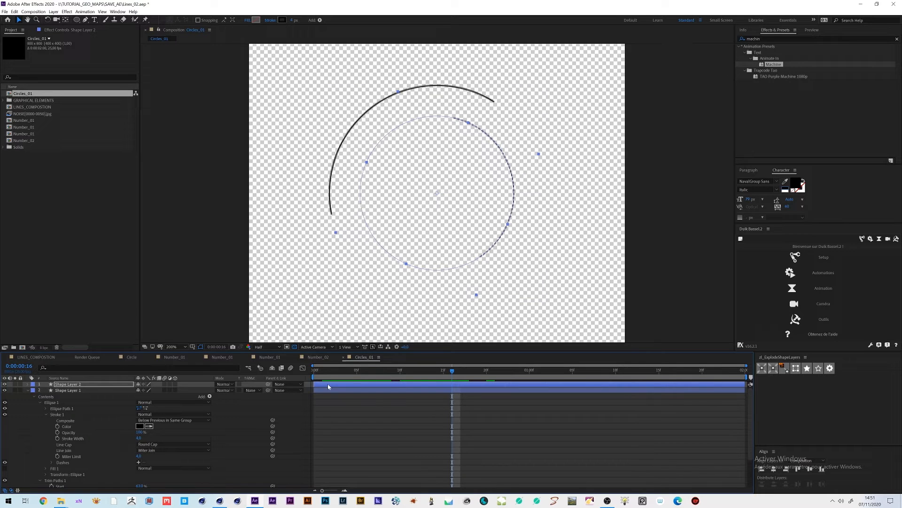
pyautogui.press('space')
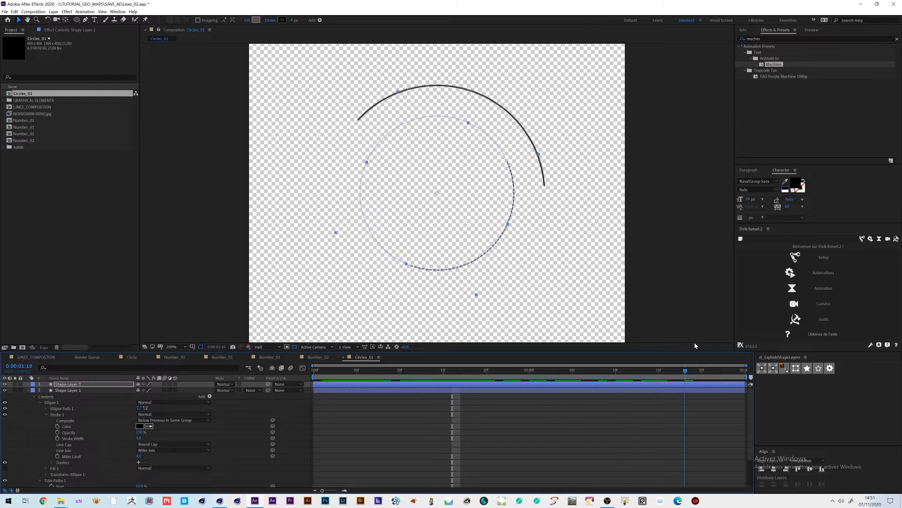
pyautogui.press('space')
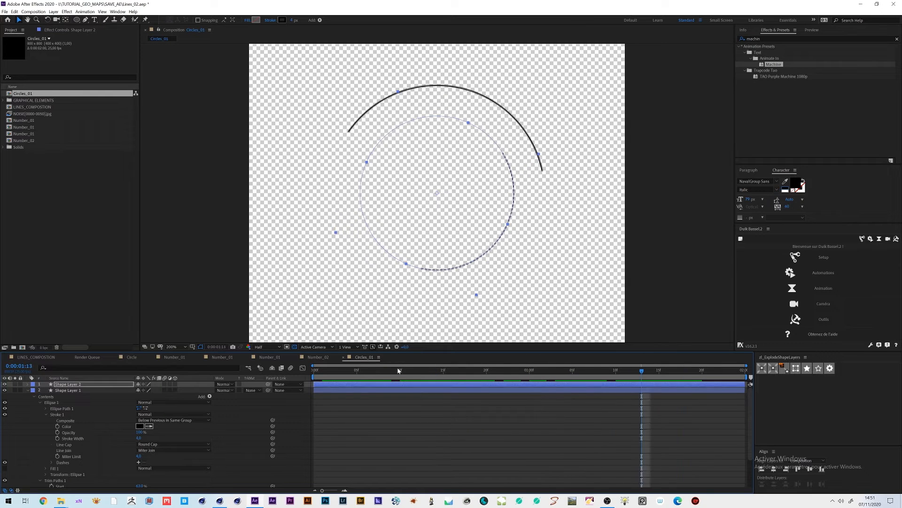
# Change the inner circle's Trim Paths Offset expression to time*-50 so it spins the opposite way, and preview it.
pyautogui.press('e')
pyautogui.press('e')
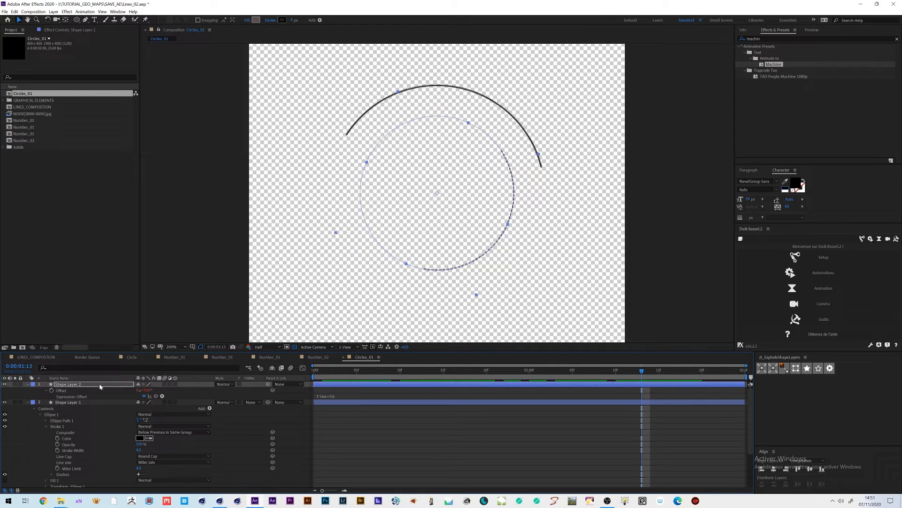
pyautogui.click(74, 384)
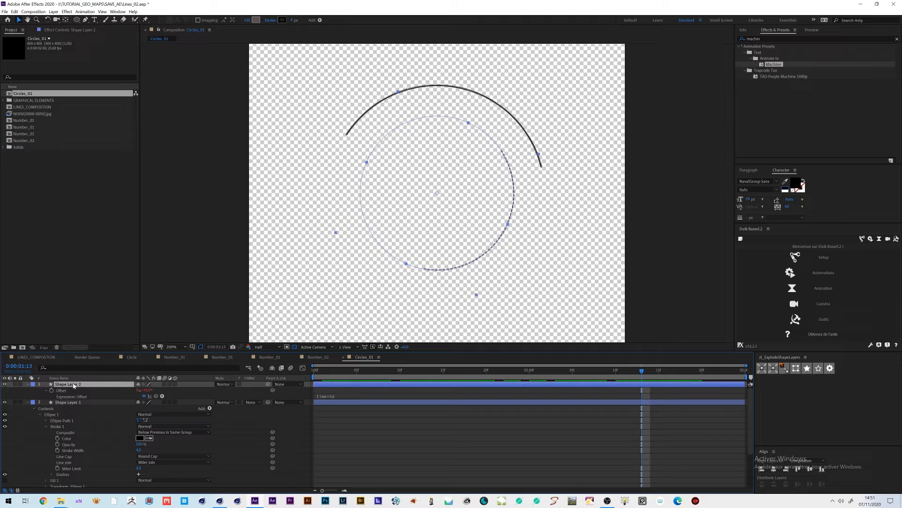
pyautogui.click(339, 397)
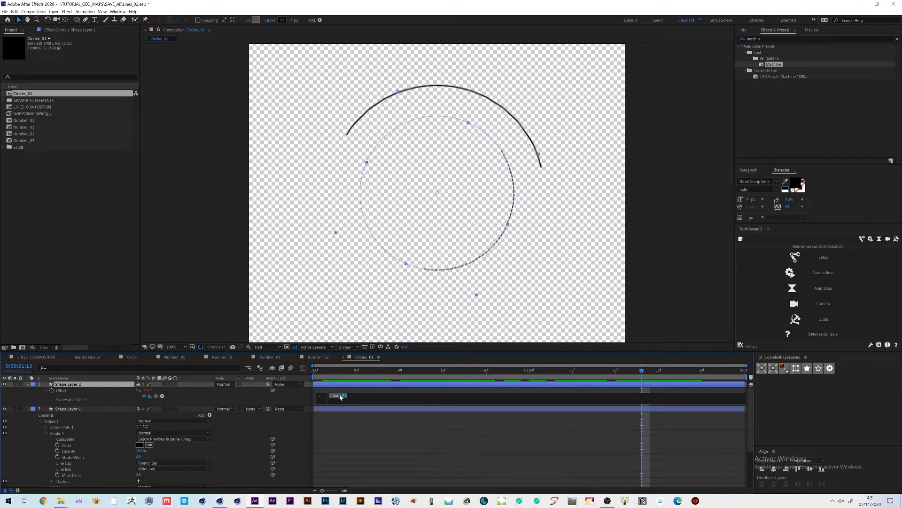
pyautogui.click(340, 409)
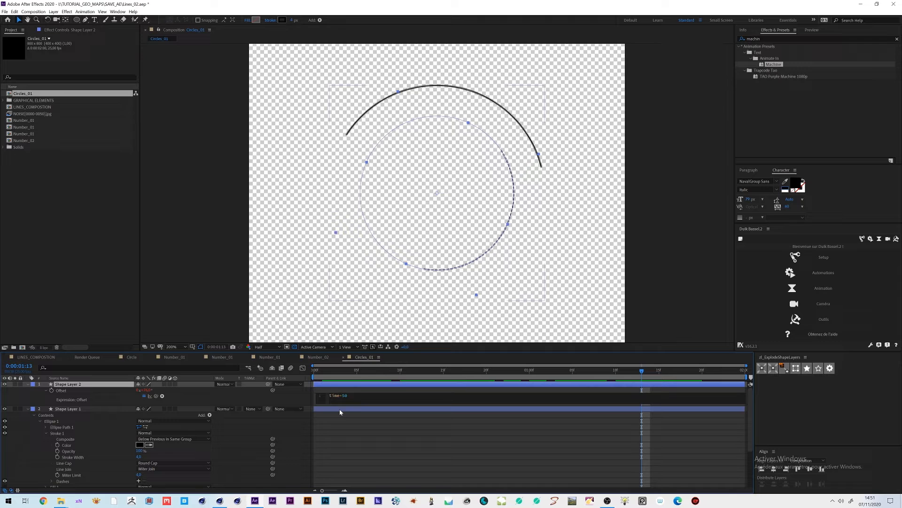
pyautogui.click(340, 410)
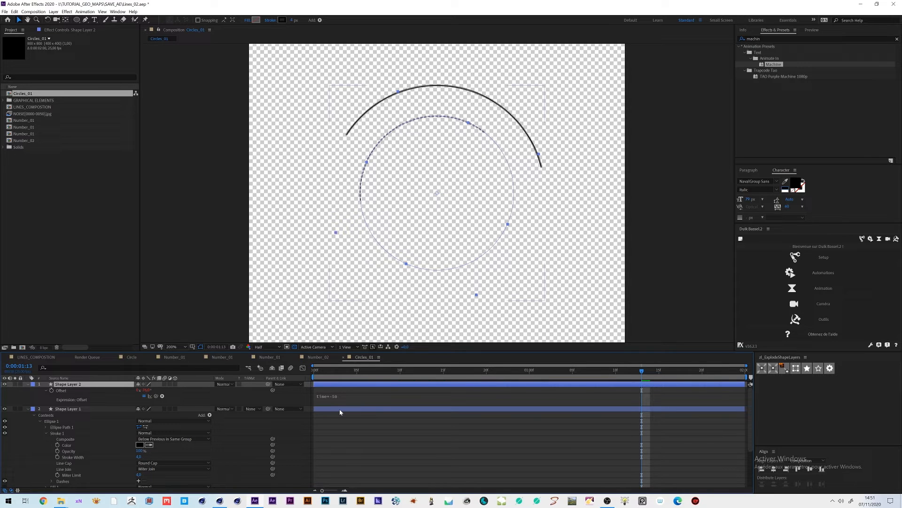
pyautogui.press('space')
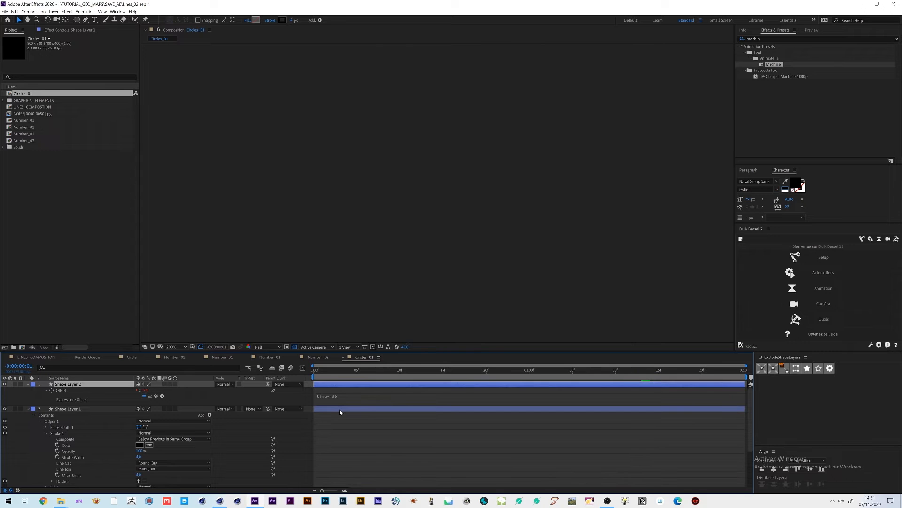
# Change the negative time multiplier in Shape Layer 2's Trim Paths Offset expression and preview the spinning arcs.
pyautogui.click(345, 398)
pyautogui.click(350, 395)
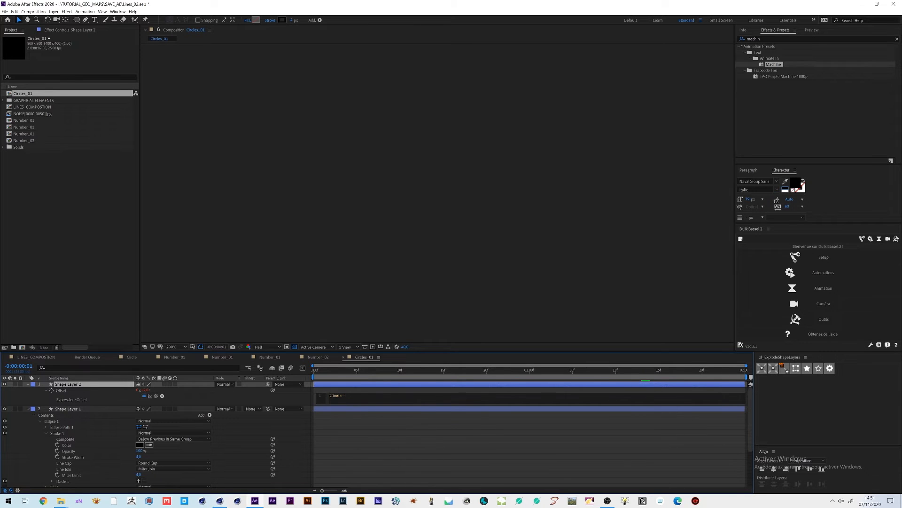
pyautogui.click(365, 398)
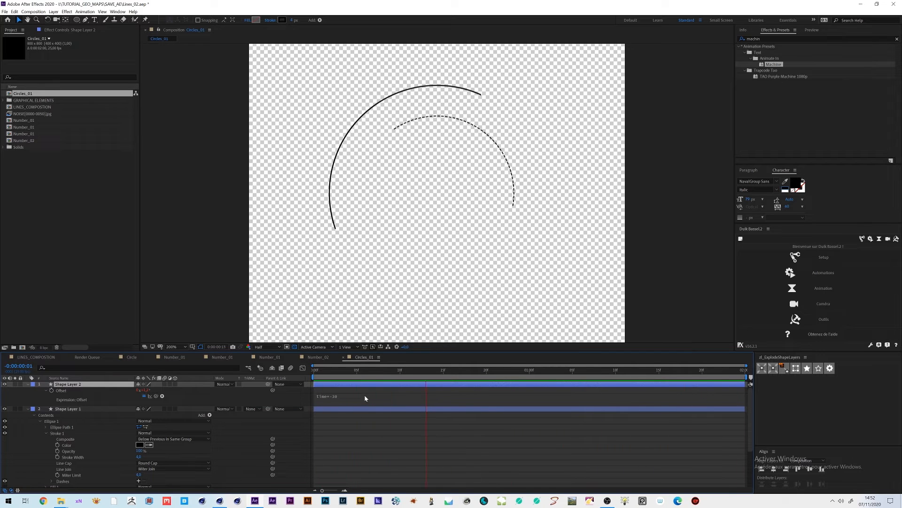
pyautogui.press('space')
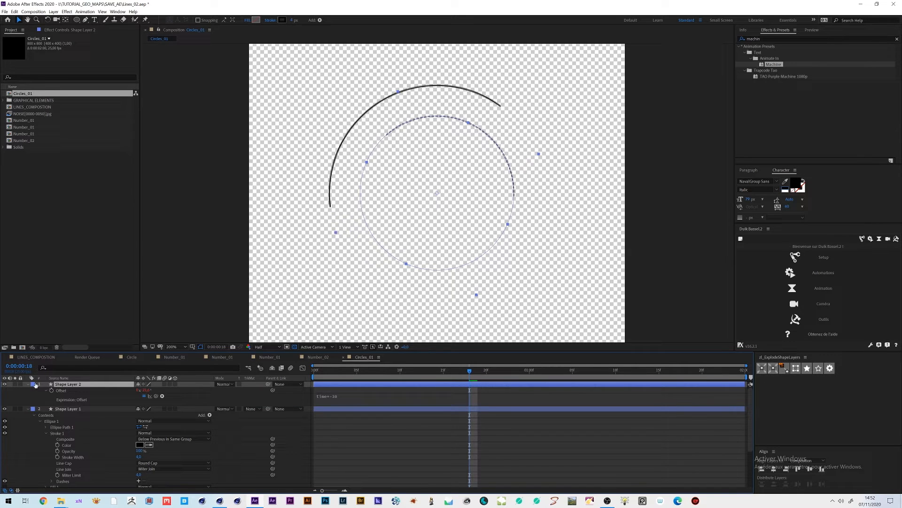
# Collapse the properties of both shape layers and scrub through the timeline to check the two arcs' motion.
pyautogui.click(28, 384)
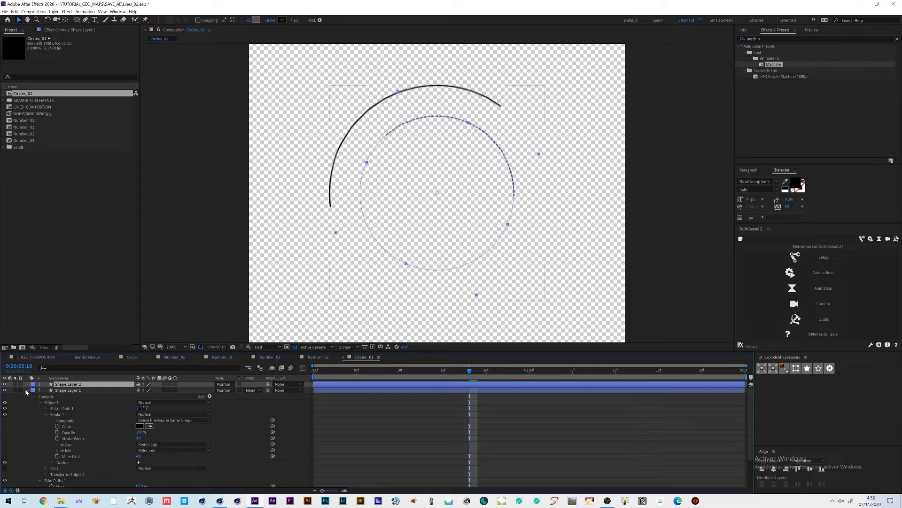
pyautogui.click(27, 391)
pyautogui.click(30, 433)
pyautogui.click(68, 385)
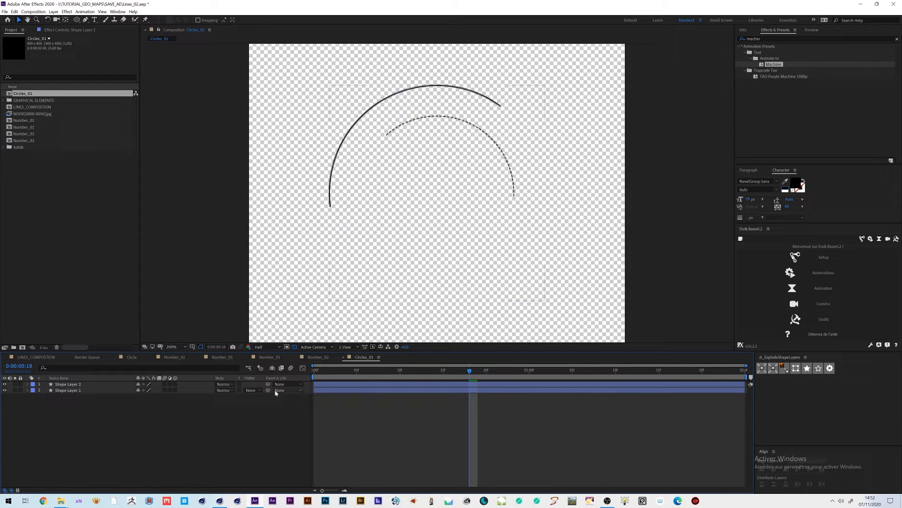
pyautogui.moveTo(348, 370); pyautogui.dragTo(547, 370)
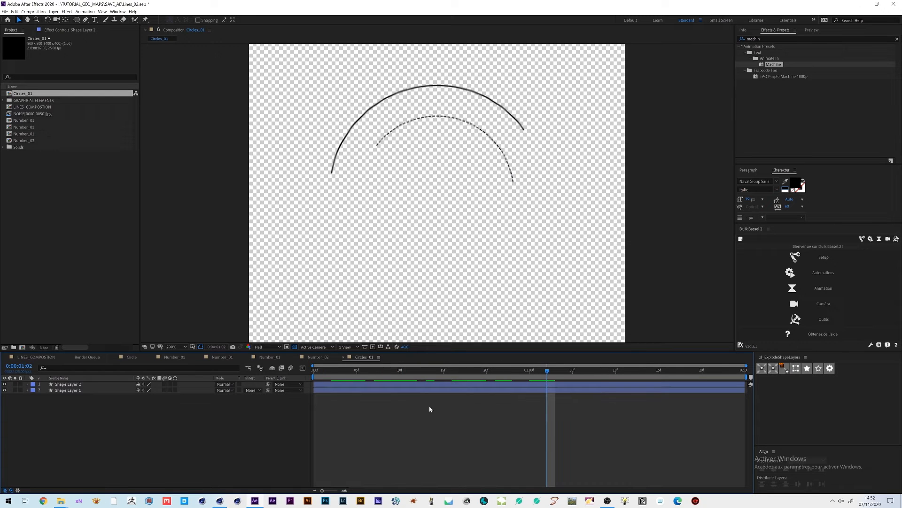
# Add Circles_01 to LINES_COMPOSITION, shrink it to about 76%, and place it at the end of the dashed line.
pyautogui.click(34, 358)
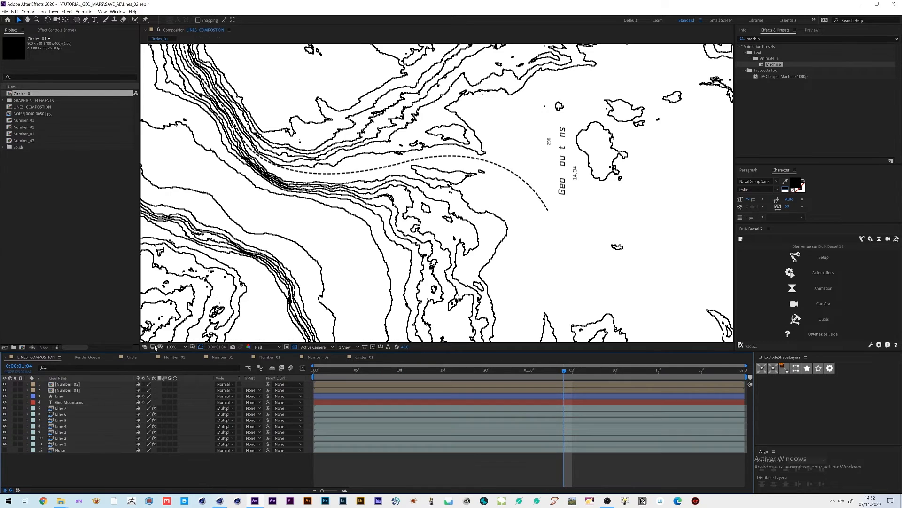
pyautogui.moveTo(26, 98); pyautogui.dragTo(611, 226)
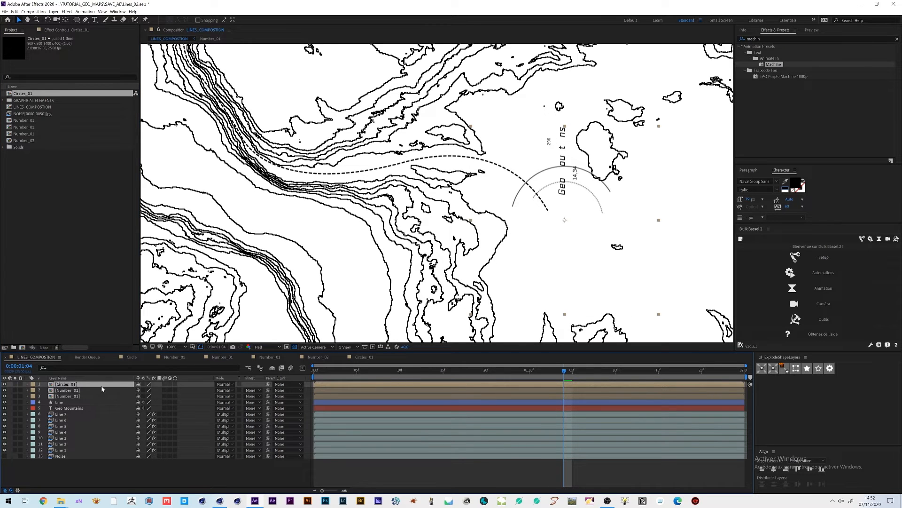
pyautogui.moveTo(564, 203); pyautogui.dragTo(525, 195)
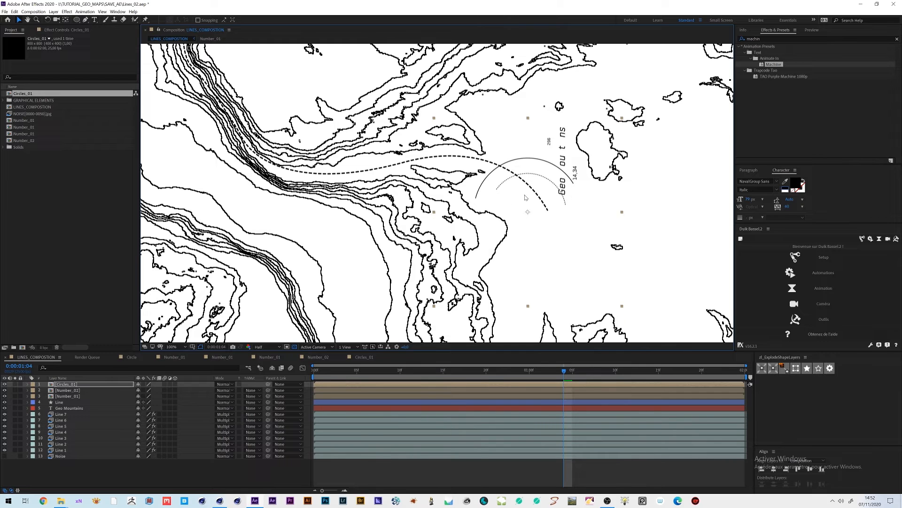
pyautogui.press('w')
pyautogui.press('s')
pyautogui.moveTo(149, 389); pyautogui.dragTo(138, 390)
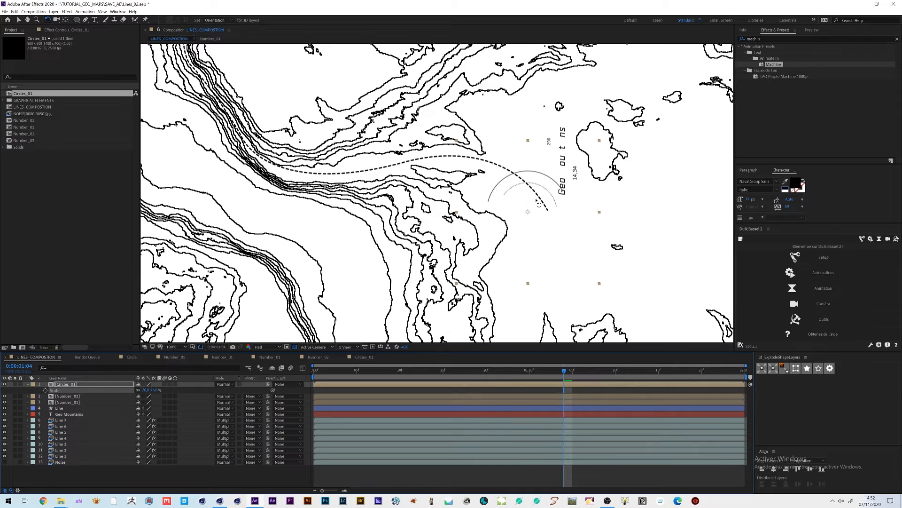
pyautogui.press('v')
pyautogui.moveTo(548, 197); pyautogui.dragTo(569, 215)
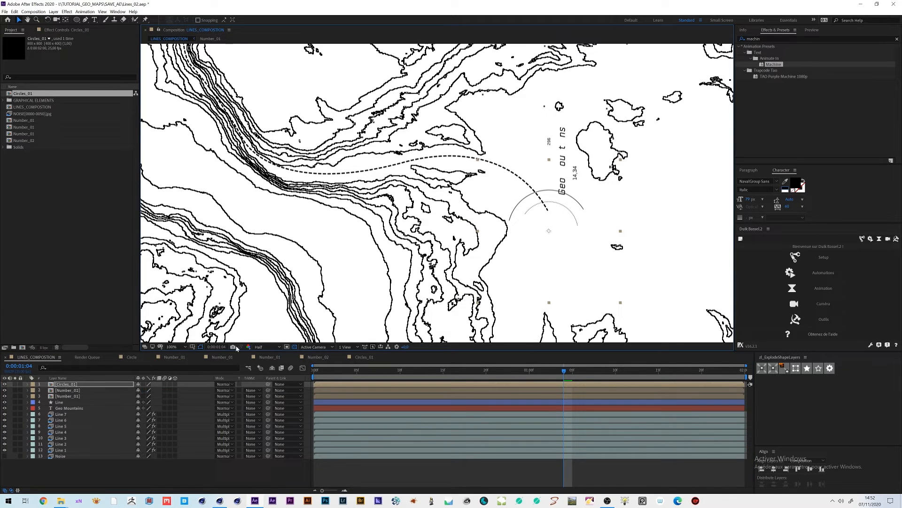
# Set the Circles_01 layer's scale to 50% and its opacity to 60%, nudging it at the dashed line's end.
pyautogui.click(155, 390)
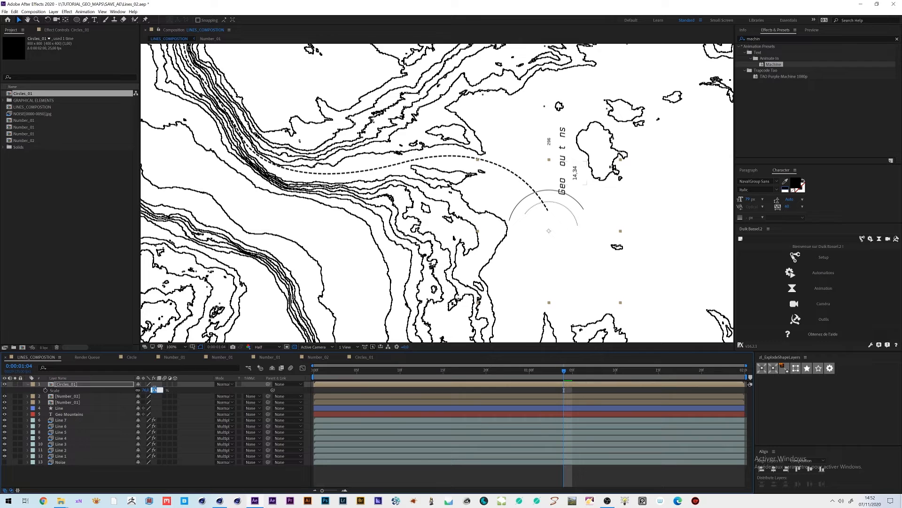
pyautogui.write('50')
pyautogui.press('Return')
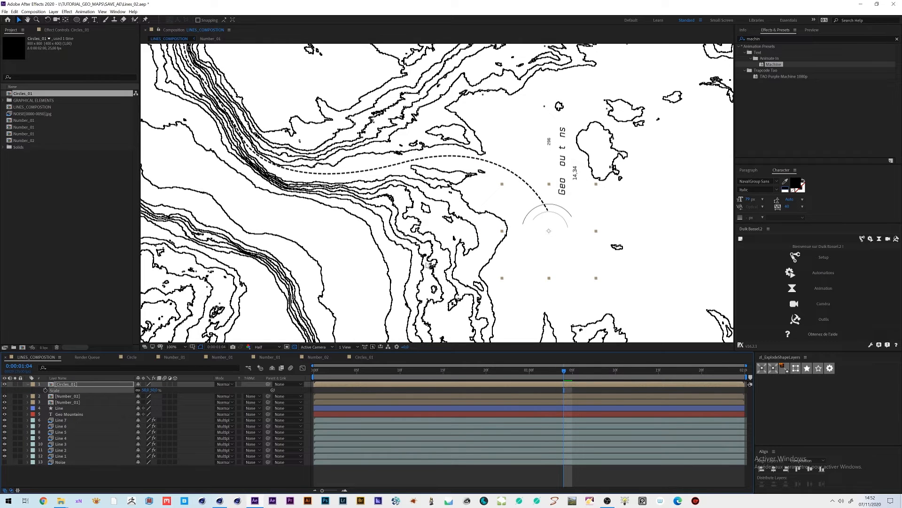
pyautogui.moveTo(560, 221); pyautogui.dragTo(559, 221)
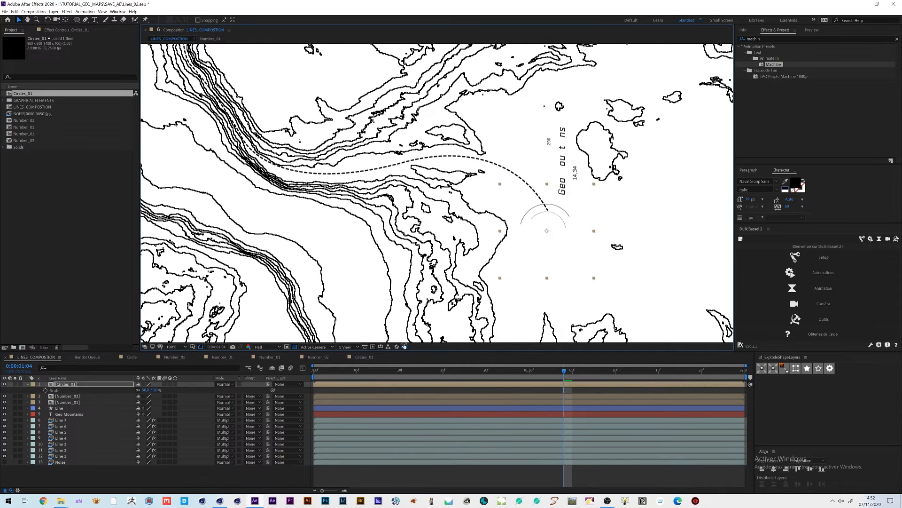
pyautogui.press('t')
pyautogui.click(141, 390)
pyautogui.write('60')
pyautogui.press('Return')
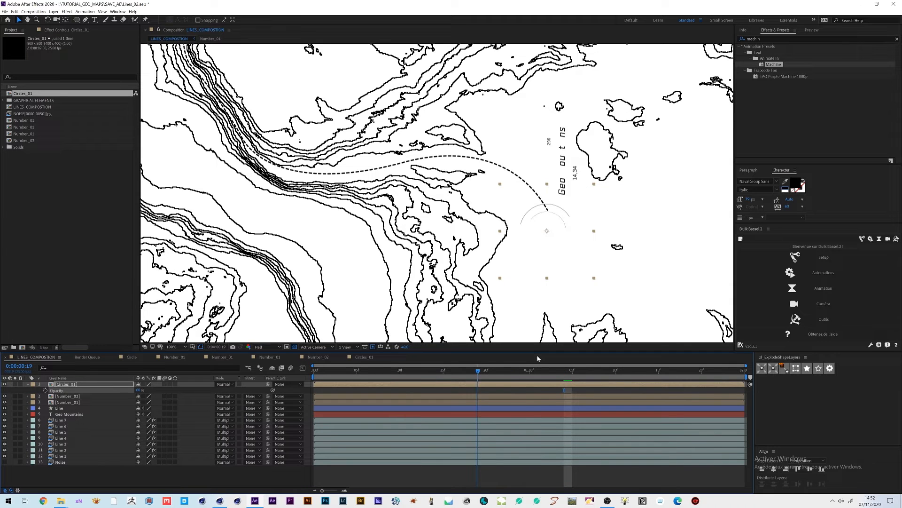
# Scale the Circles_01 layer to 30%, move it just below the dashed line's end, and adjust its opacity.
pyautogui.press('pagedown')
pyautogui.press('s')
pyautogui.click(154, 390)
pyautogui.write('3')
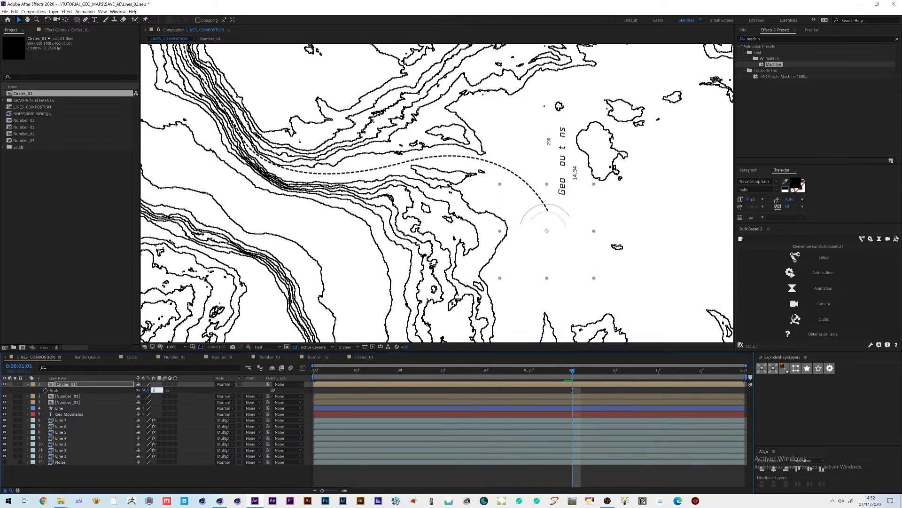
pyautogui.write('0')
pyautogui.press('Return')
pyautogui.moveTo(554, 224); pyautogui.dragTo(567, 228)
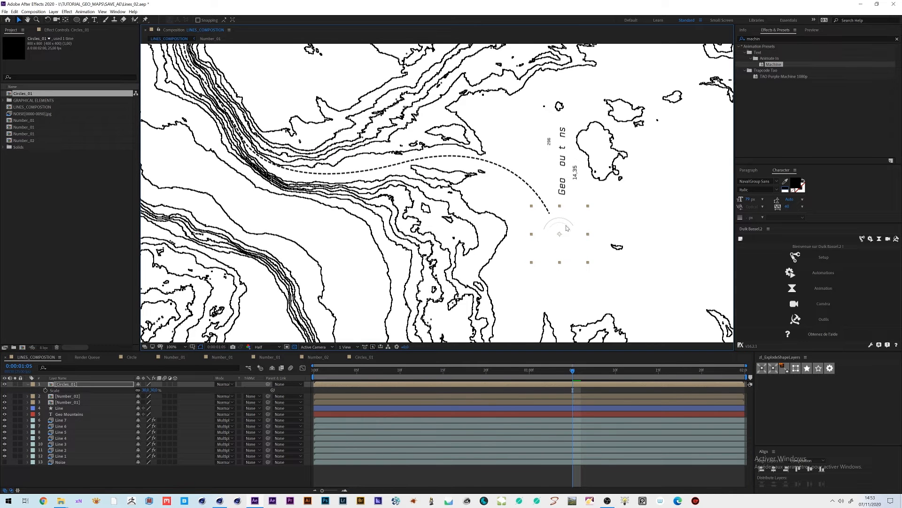
pyautogui.press('t')
pyautogui.moveTo(137, 390); pyautogui.dragTo(127, 390)
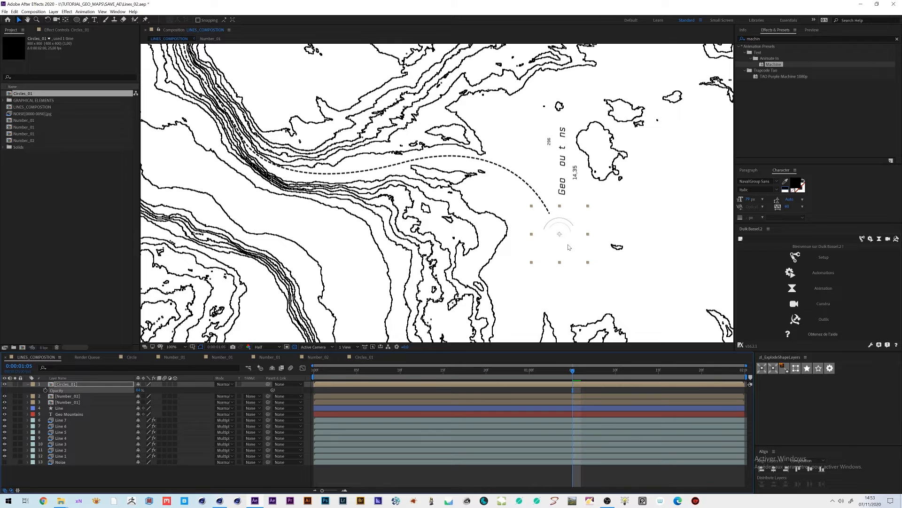
# Duplicate the Circles_01 layer, shift the copy a few frames earlier, and rotate it over the original arcs.
pyautogui.hotkey('ctrl', 'd')
pyautogui.moveTo(567, 238); pyautogui.dragTo(558, 236)
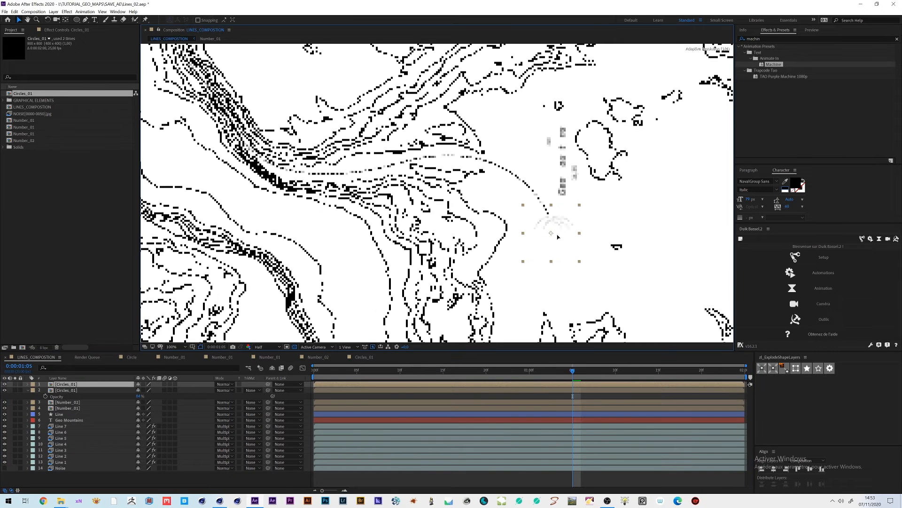
pyautogui.moveTo(341, 386)
pyautogui.mouseDown()
pyautogui.moveTo(319, 384)
pyautogui.moveTo(328, 384)
pyautogui.mouseUp()
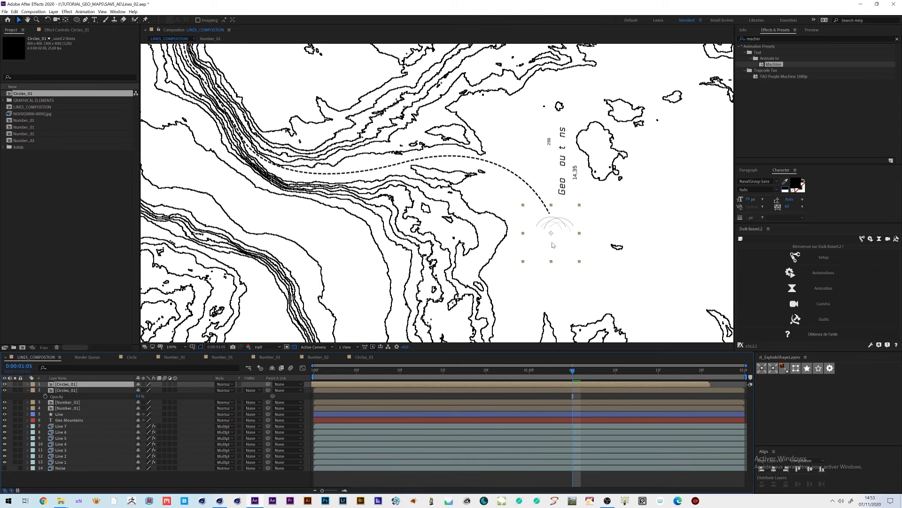
pyautogui.moveTo(550, 232); pyautogui.dragTo(570, 257)
pyautogui.press('w')
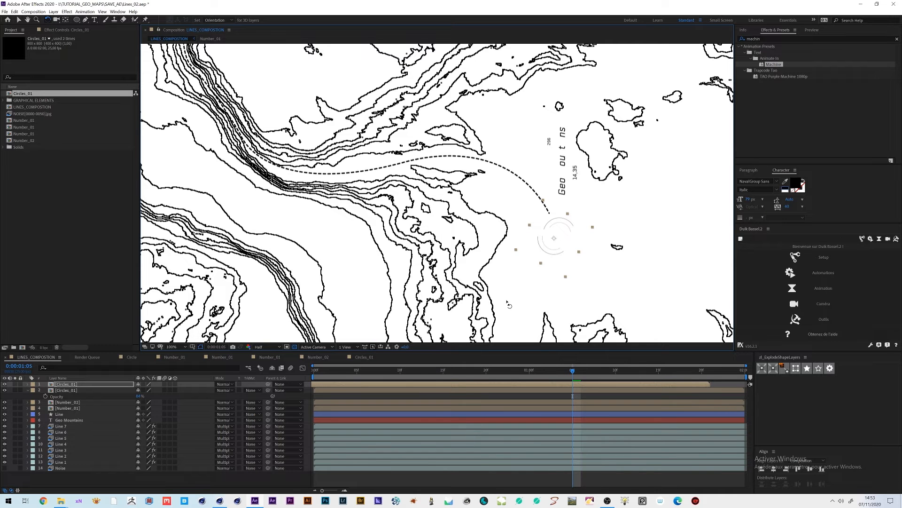
# Move the circle copy onto the dashed line's final bend and scale it to about 15%.
pyautogui.press('v')
pyautogui.press('s')
pyautogui.moveTo(154, 391); pyautogui.dragTo(167, 391)
pyautogui.click(557, 202)
pyautogui.moveTo(557, 202); pyautogui.dragTo(516, 132)
pyautogui.moveTo(514, 164); pyautogui.dragTo(508, 183)
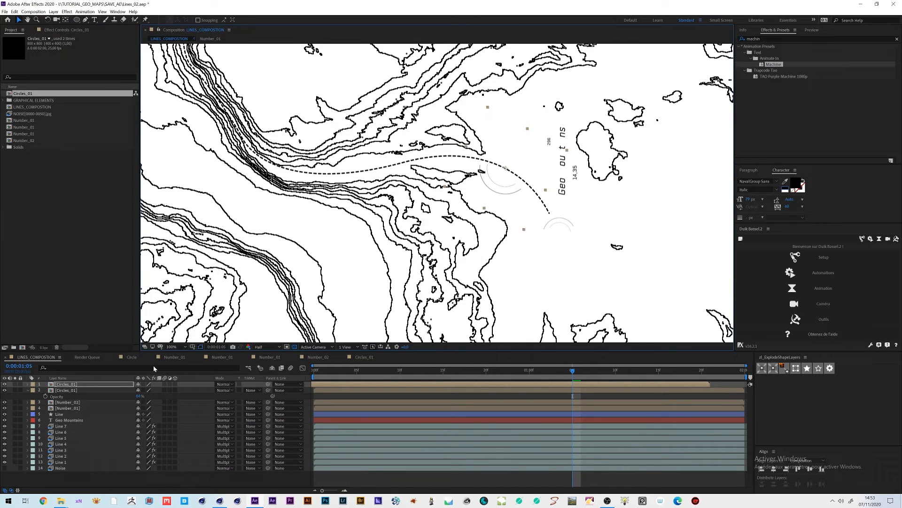
pyautogui.moveTo(149, 394); pyautogui.dragTo(143, 392)
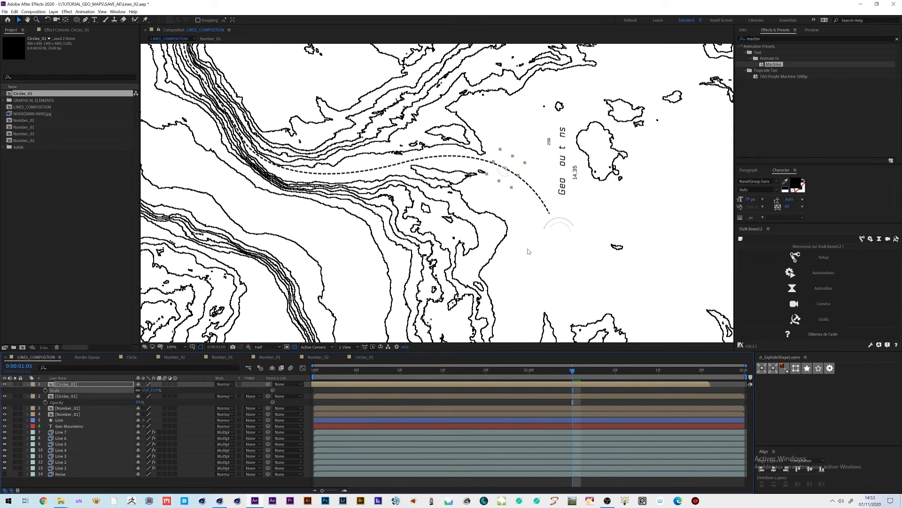
# Set the small circle copy's opacity to 100% and preview LINES_COMPOSITION from the start.
pyautogui.press('t')
pyautogui.moveTo(139, 390); pyautogui.dragTo(147, 390)
pyautogui.moveTo(584, 181); pyautogui.dragTo(547, 208, button='middle')
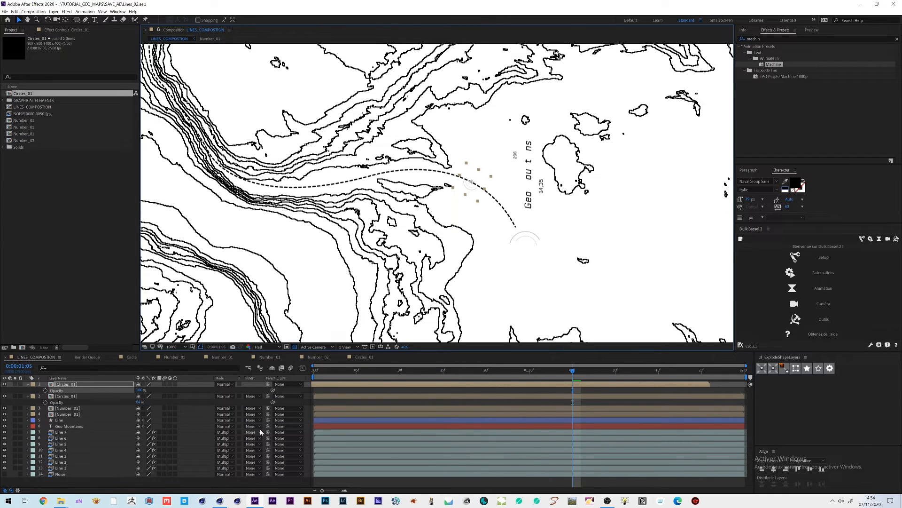
pyautogui.press('space')
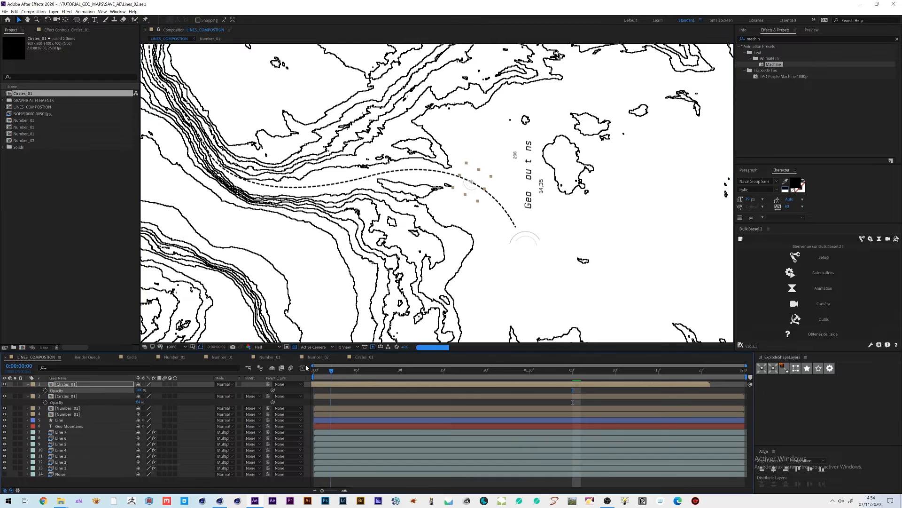
pyautogui.press('space')
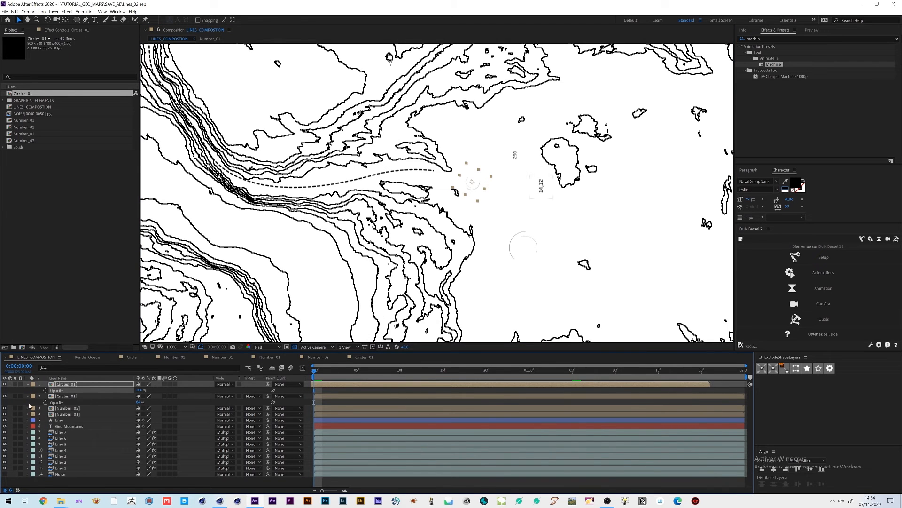
# Solo the two Circles_01, Number_02, Number_01, Line and Geo Mountains layers and preview their animation.
pyautogui.click(62, 421)
pyautogui.click(63, 426)
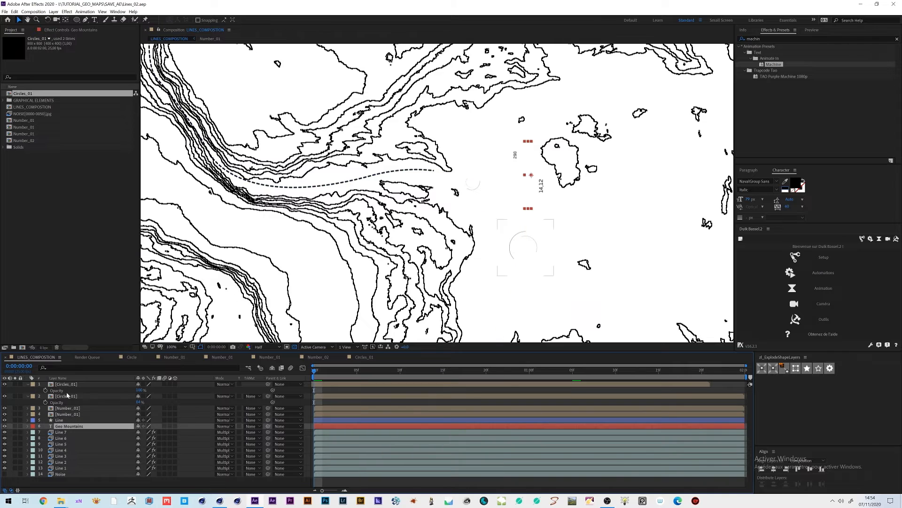
pyautogui.keyDown('shift'); pyautogui.click(48, 386); pyautogui.keyUp('shift')
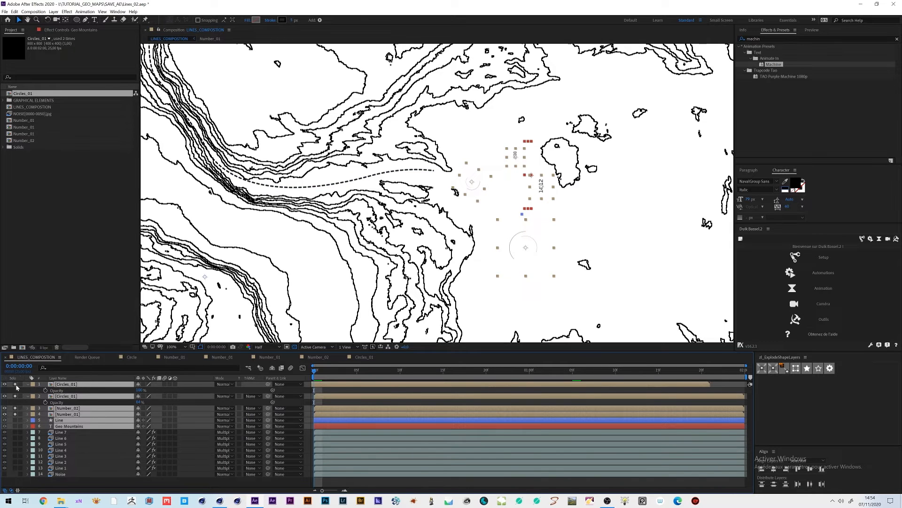
pyautogui.moveTo(15, 384); pyautogui.dragTo(15, 426)
pyautogui.press('space')
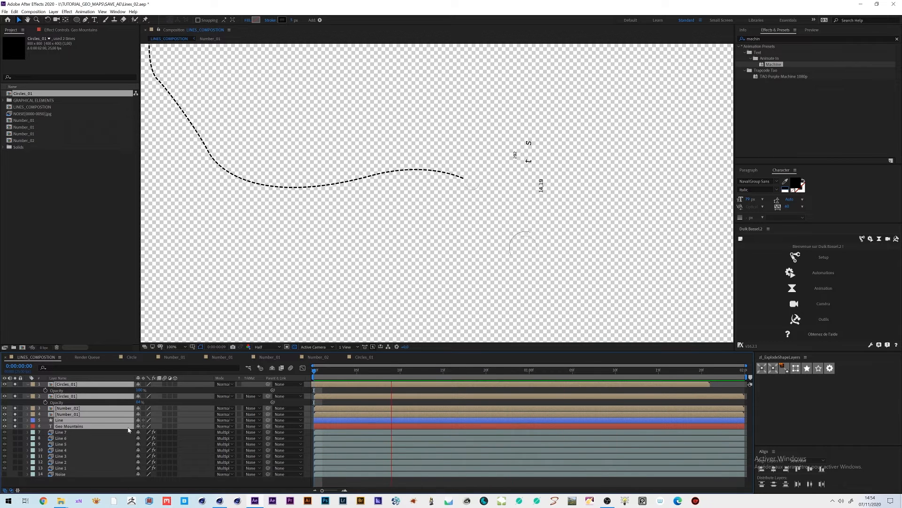
pyautogui.press('space')
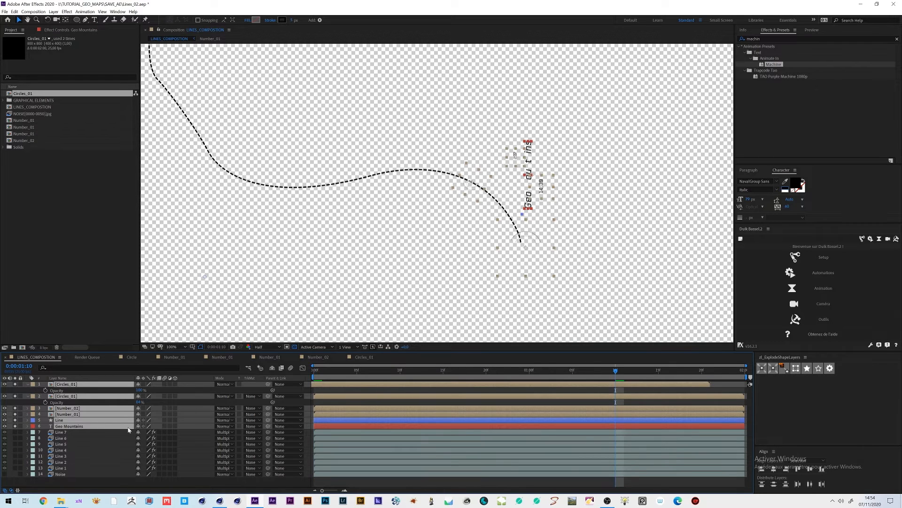
pyautogui.click(88, 483)
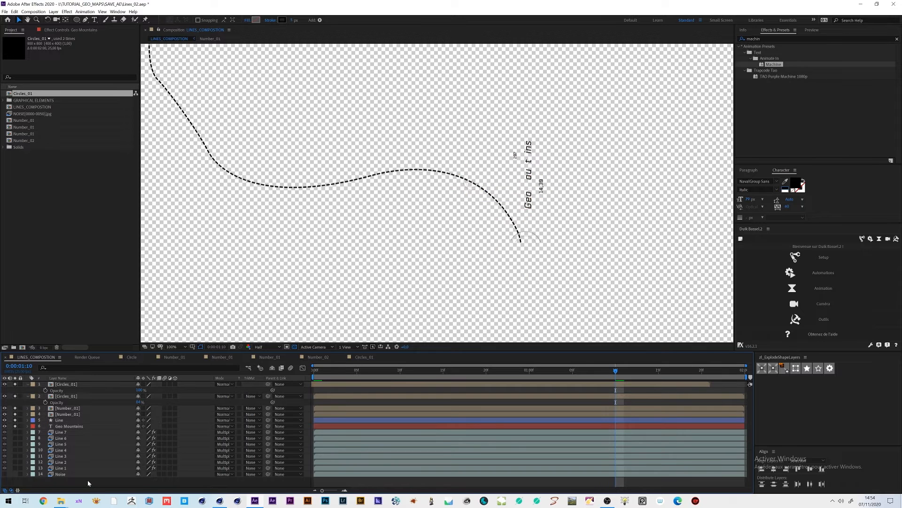
# Slide the top Circles_01 layer later so it spans the whole composition, and scrub to check the result.
pyautogui.click(425, 374)
pyautogui.click(530, 373)
pyautogui.click(553, 385)
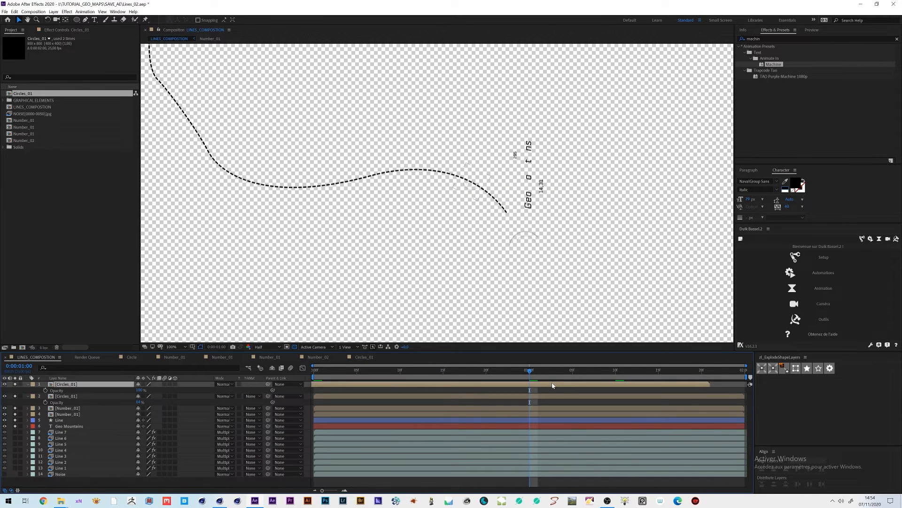
pyautogui.moveTo(568, 386); pyautogui.dragTo(642, 384)
pyautogui.moveTo(438, 377); pyautogui.dragTo(538, 373)
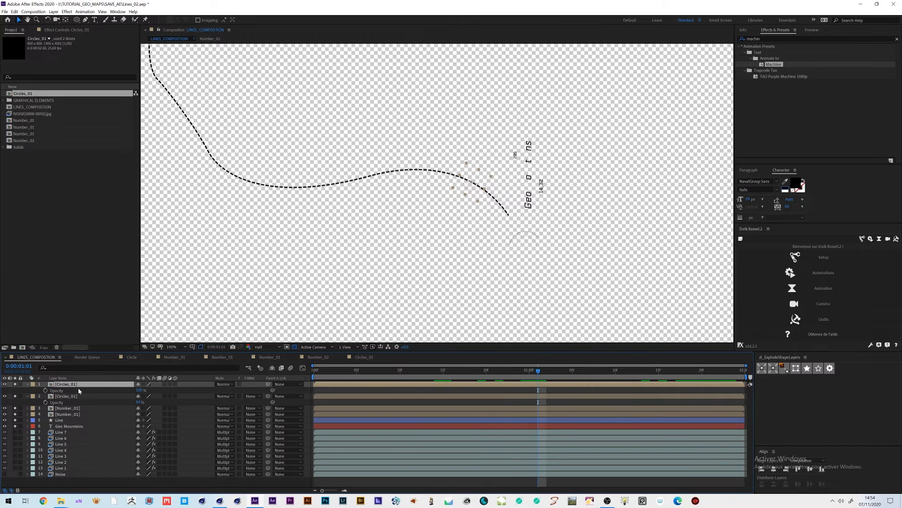
# Collapse the properties of both Circles_01 layers and unsolo the graphic layers to show the full map.
pyautogui.click(27, 384)
pyautogui.click(27, 390)
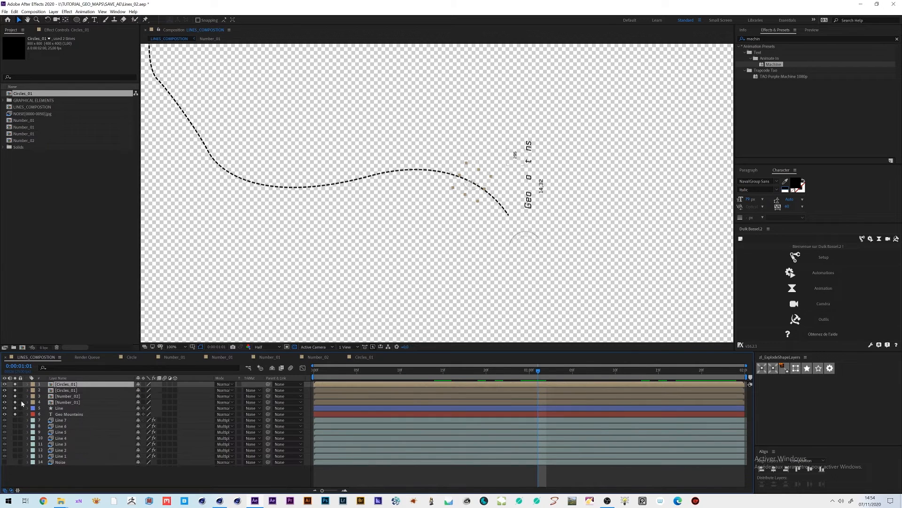
pyautogui.click(15, 414)
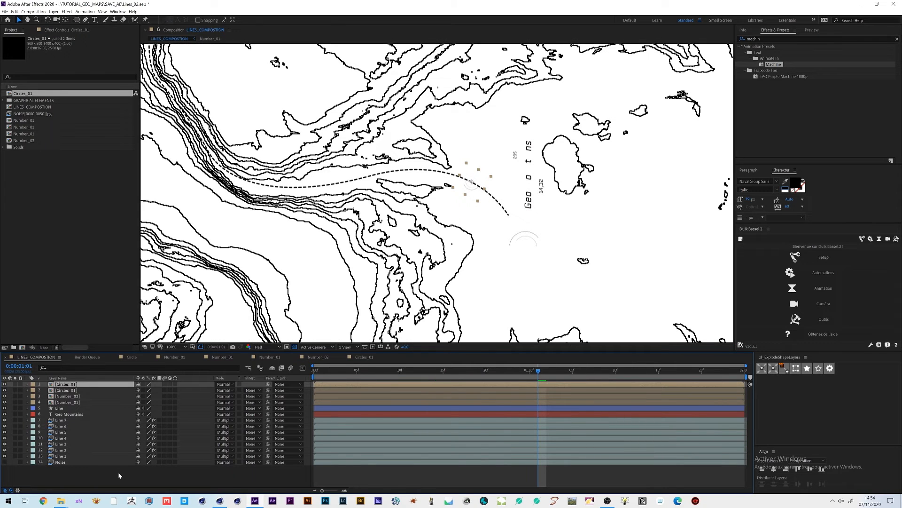
# Add LINES_COMPOSITION to the render queue and set its output format to JPEG Sequence.
pyautogui.hotkey('ctrl', 'm')
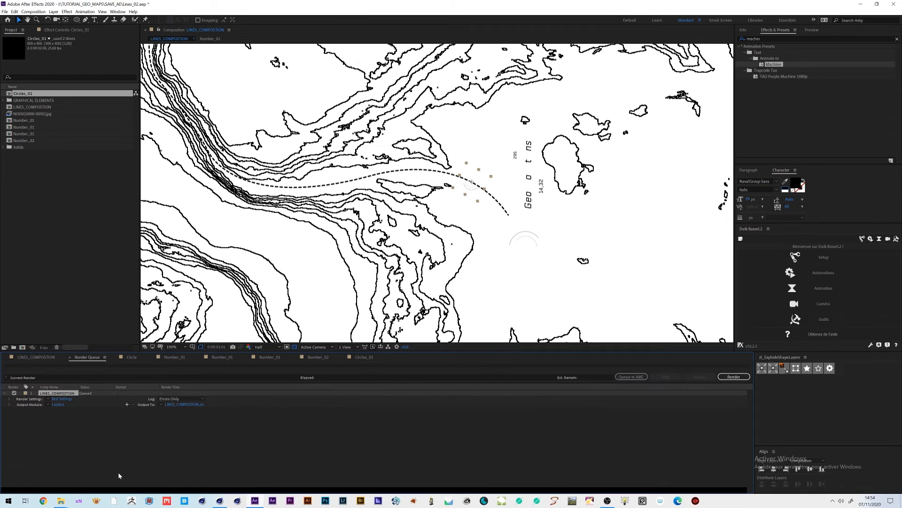
pyautogui.click(58, 404)
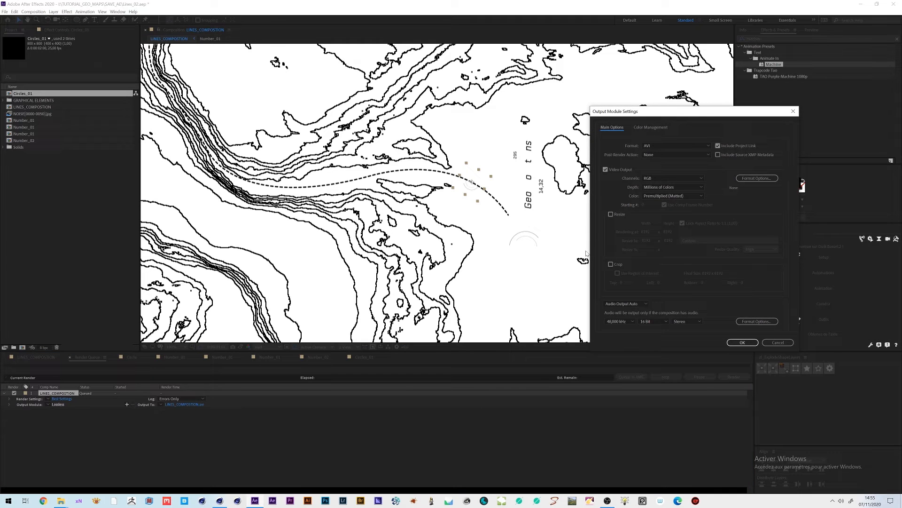
pyautogui.click(667, 146)
pyautogui.click(660, 185)
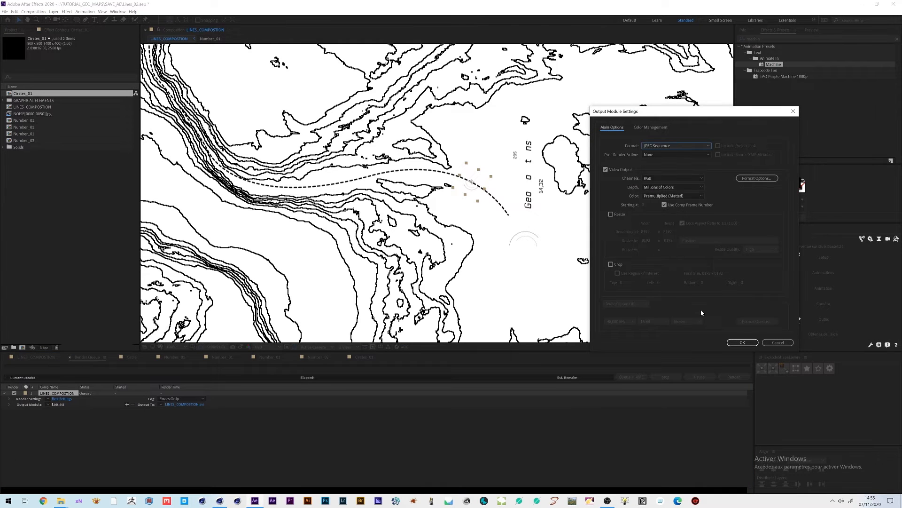
pyautogui.click(742, 342)
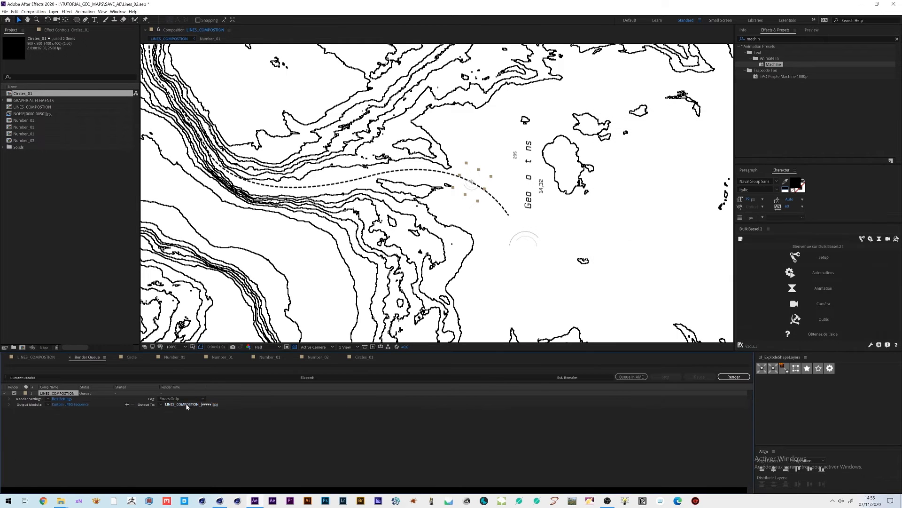
# Set the render output to the LINE_SOLO_EXPORT folder, reusing the first existing frame's file name with its trailing digits trimmed.
pyautogui.click(189, 400)
pyautogui.click(157, 440)
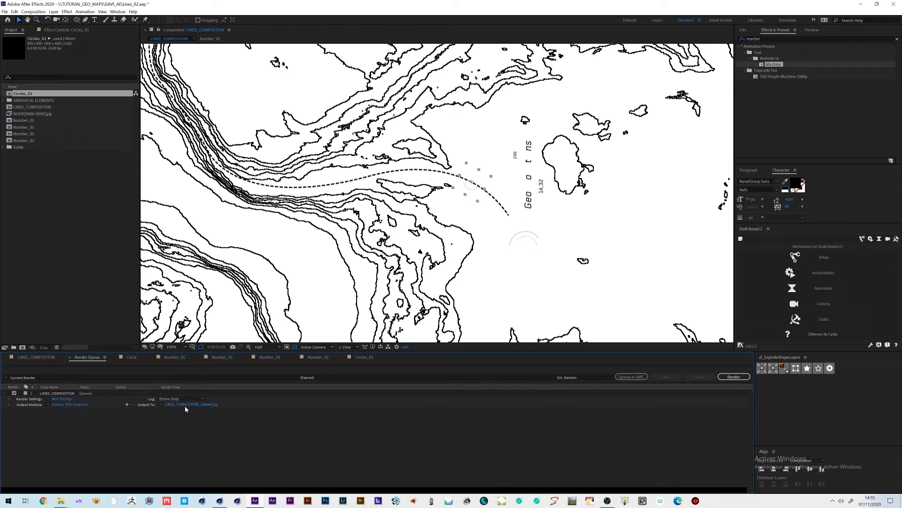
pyautogui.click(186, 404)
pyautogui.click(152, 70)
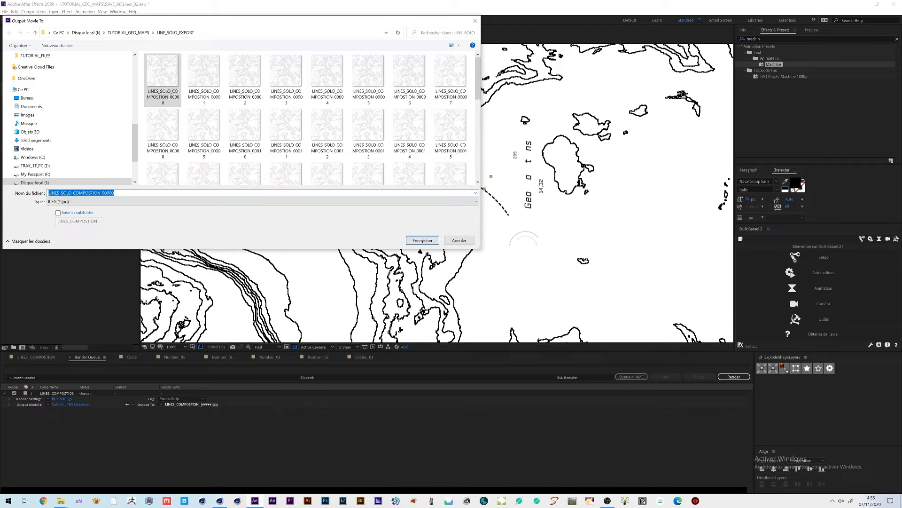
pyautogui.click(116, 193)
pyautogui.press('BackSpace')
pyautogui.press('BackSpace')
pyautogui.press('BackSpace')
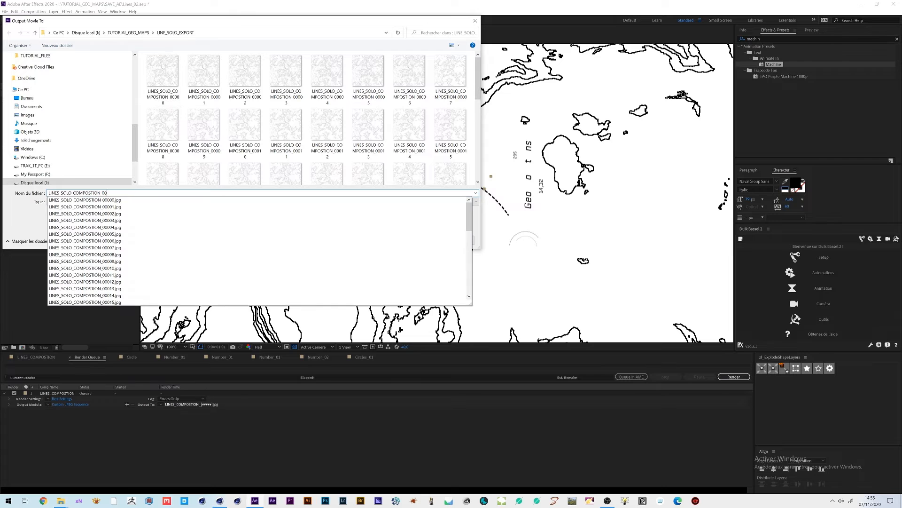
pyautogui.press('Return')
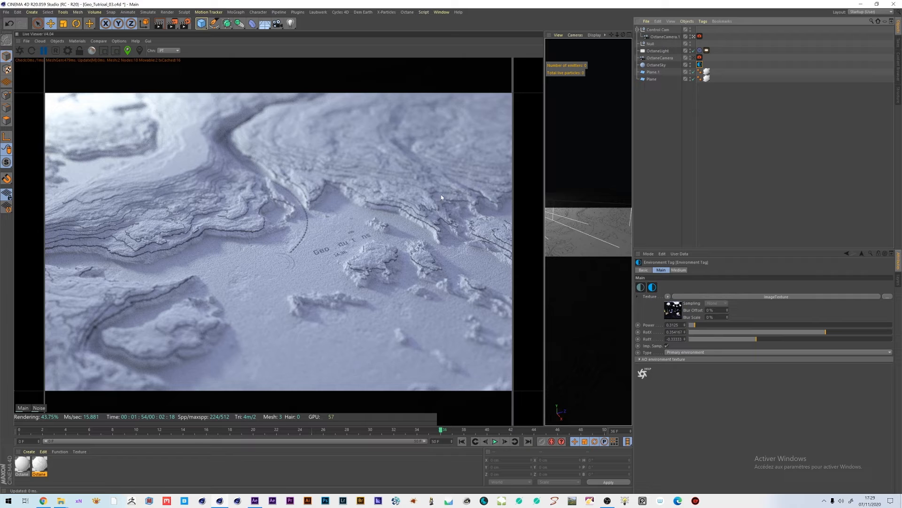
# In Cinema 4D, open the second Octane material in the node editor, select the sand bump ImageTexture node and widen the editor.
pyautogui.click(42, 469)
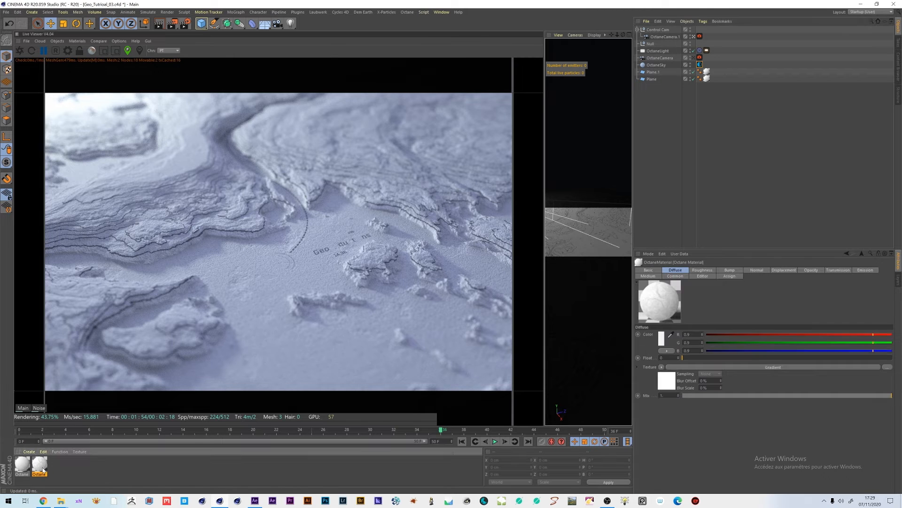
pyautogui.doubleClick(43, 469)
pyautogui.moveTo(160, 48); pyautogui.dragTo(206, 61)
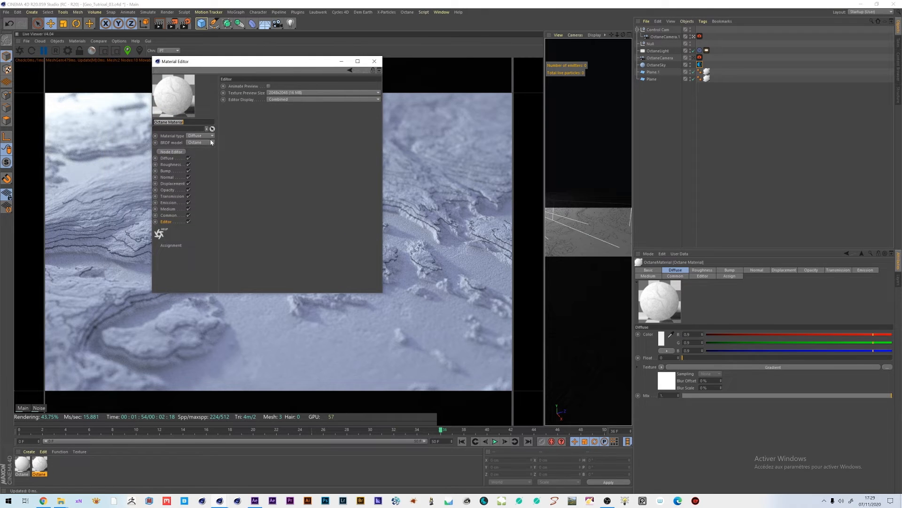
pyautogui.click(172, 151)
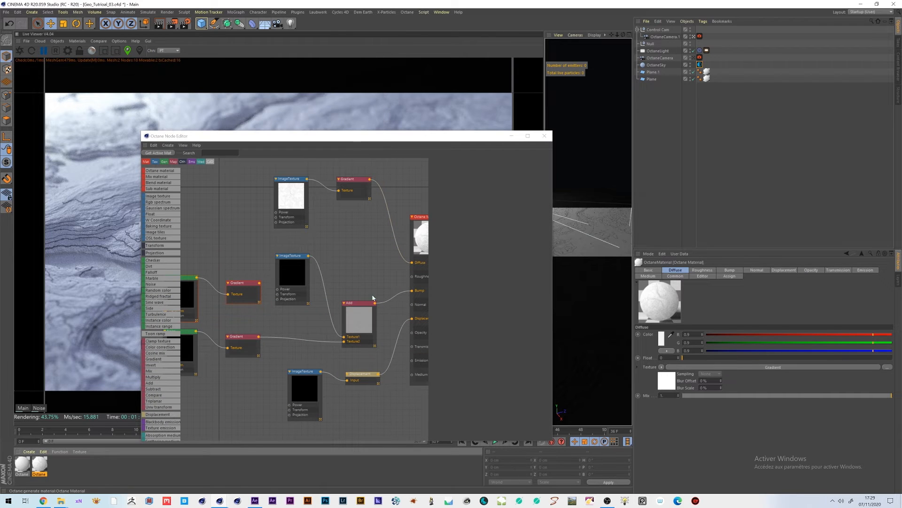
pyautogui.moveTo(355, 302); pyautogui.dragTo(390, 296, button='middle')
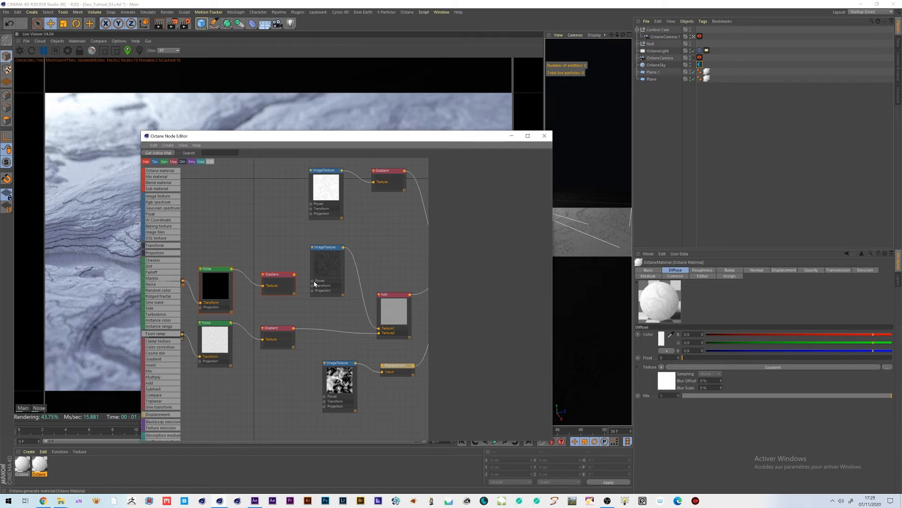
pyautogui.click(326, 265)
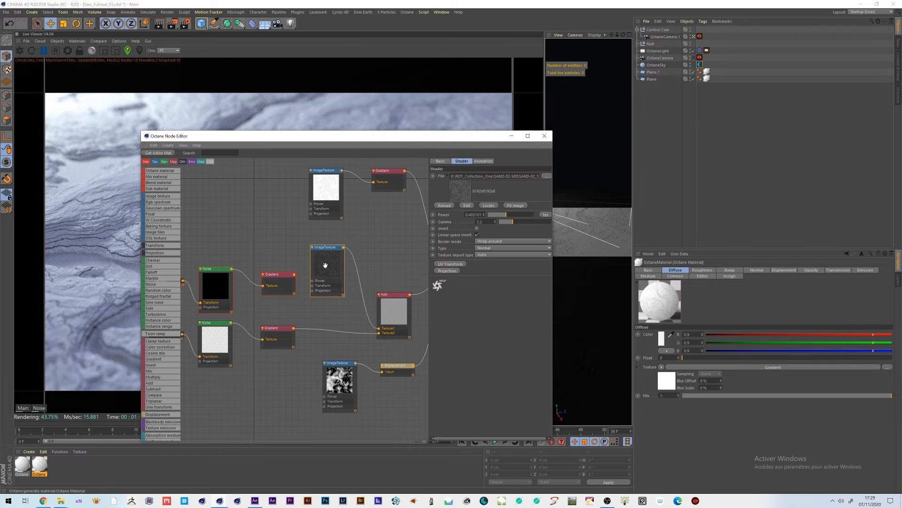
pyautogui.moveTo(425, 140); pyautogui.dragTo(392, 138)
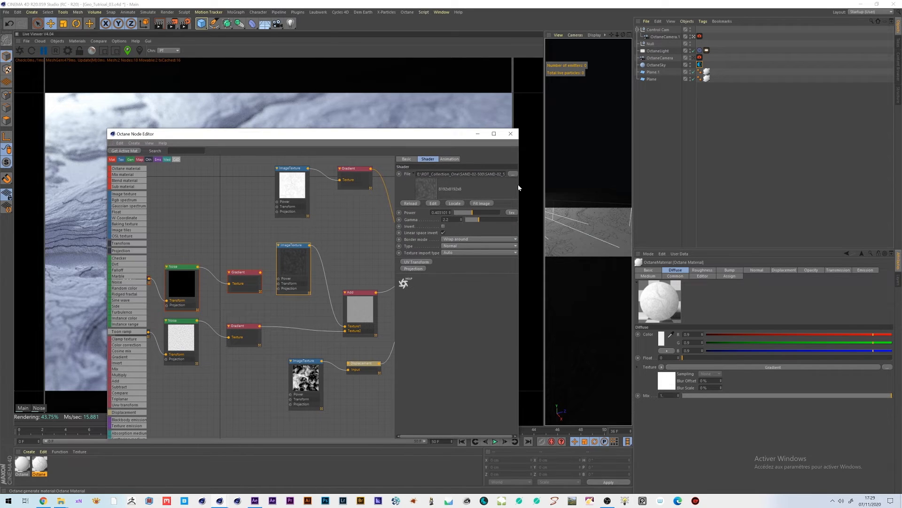
pyautogui.moveTo(520, 267); pyautogui.dragTo(667, 267)
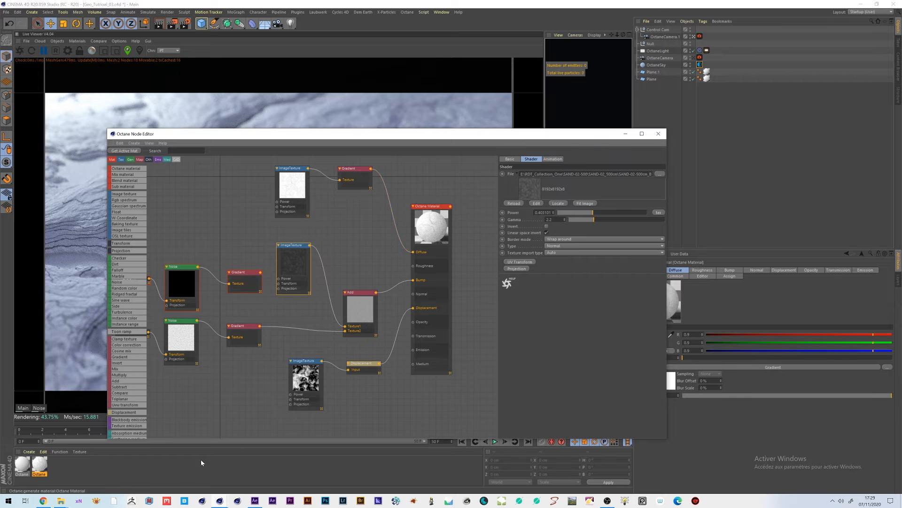
# Look up the SAND-02-500cm_Bump-8k texture in the SAND-02_500cm folder and return to the node editor.
pyautogui.click(61, 501)
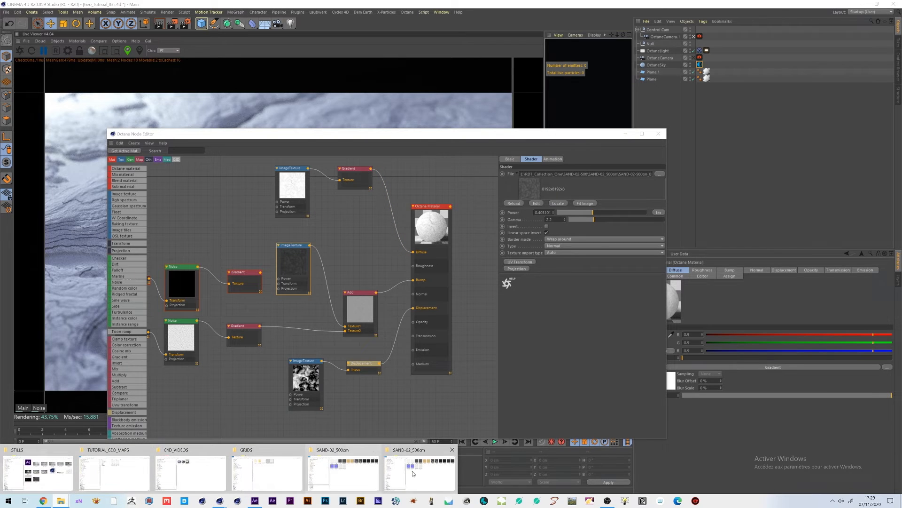
pyautogui.click(413, 473)
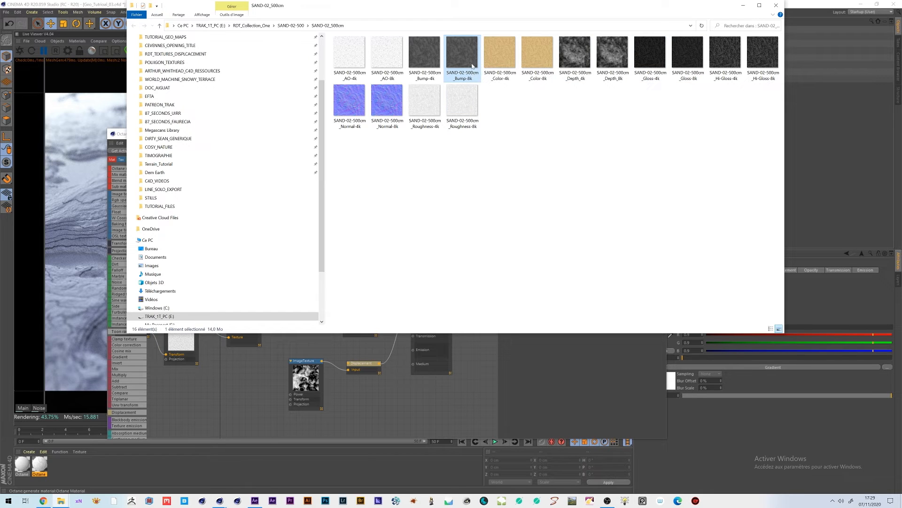
pyautogui.moveTo(457, 44)
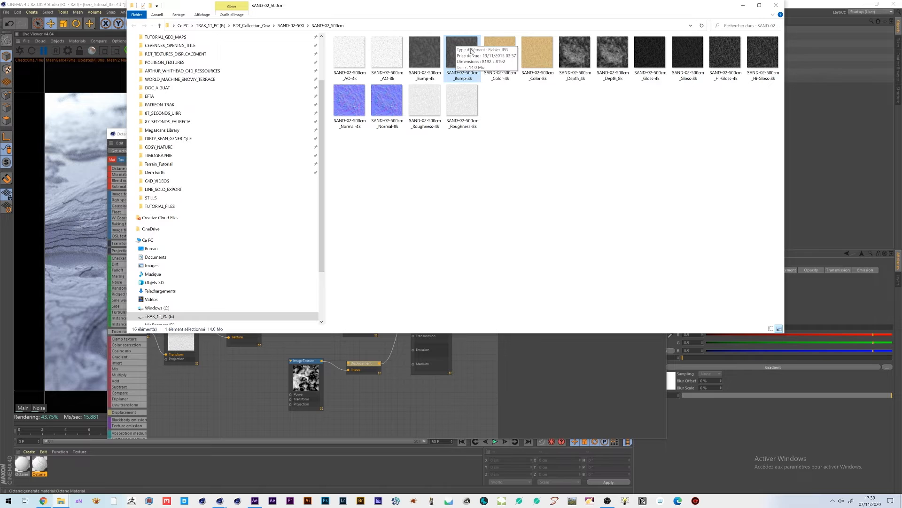
pyautogui.click(417, 364)
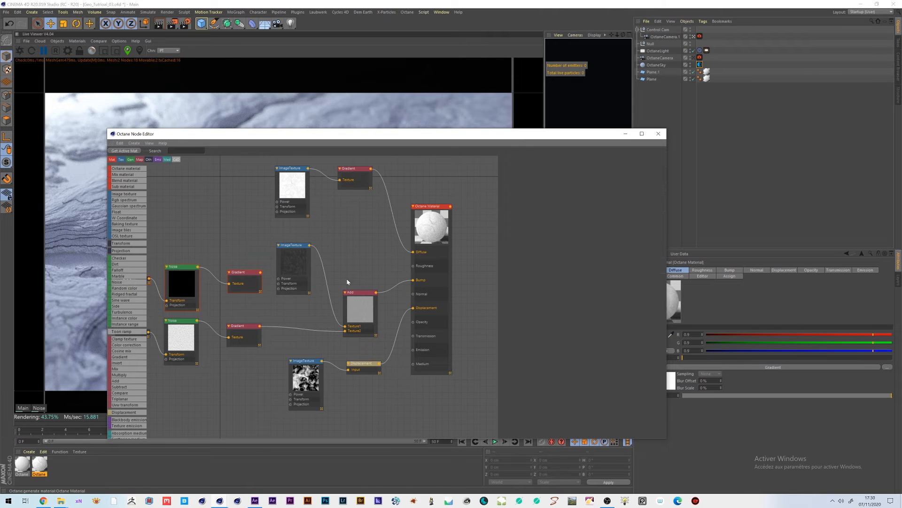
# Reselect the sand bump ImageTexture node, move the node editor off the terrain preview and restart the live render.
pyautogui.moveTo(272, 305); pyautogui.dragTo(346, 305, button='middle')
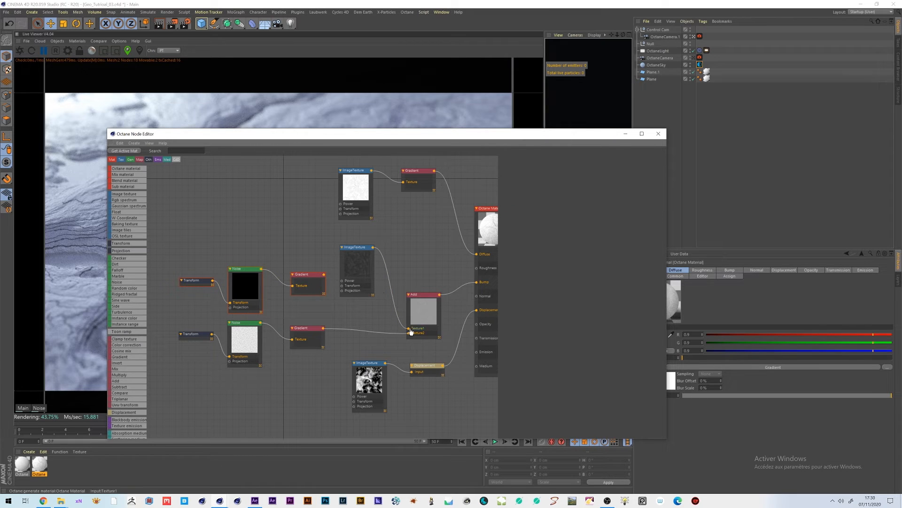
pyautogui.click(353, 278)
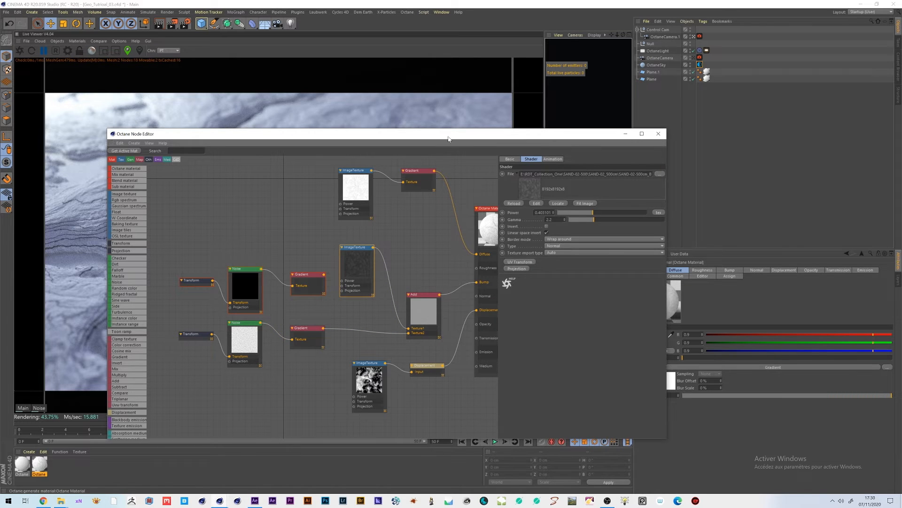
pyautogui.moveTo(448, 139); pyautogui.dragTo(455, 141)
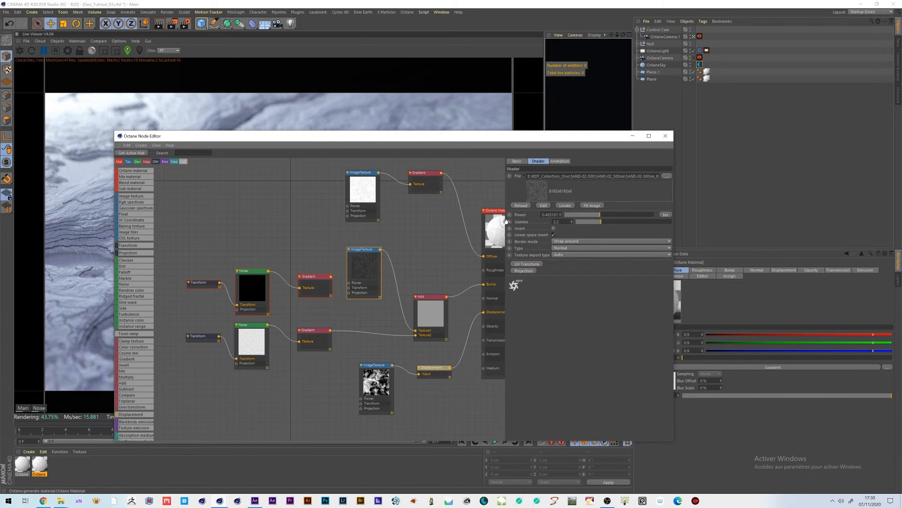
pyautogui.moveTo(516, 136); pyautogui.dragTo(513, 187)
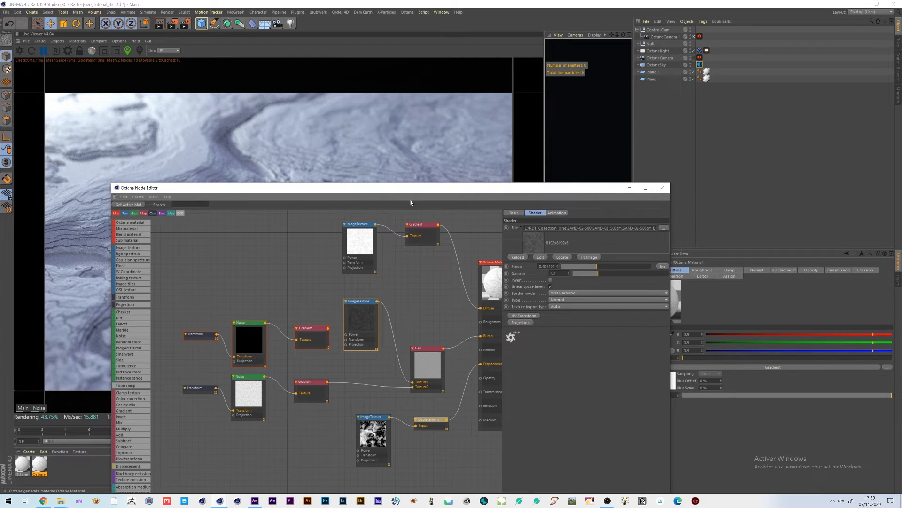
pyautogui.moveTo(412, 189); pyautogui.dragTo(583, 81)
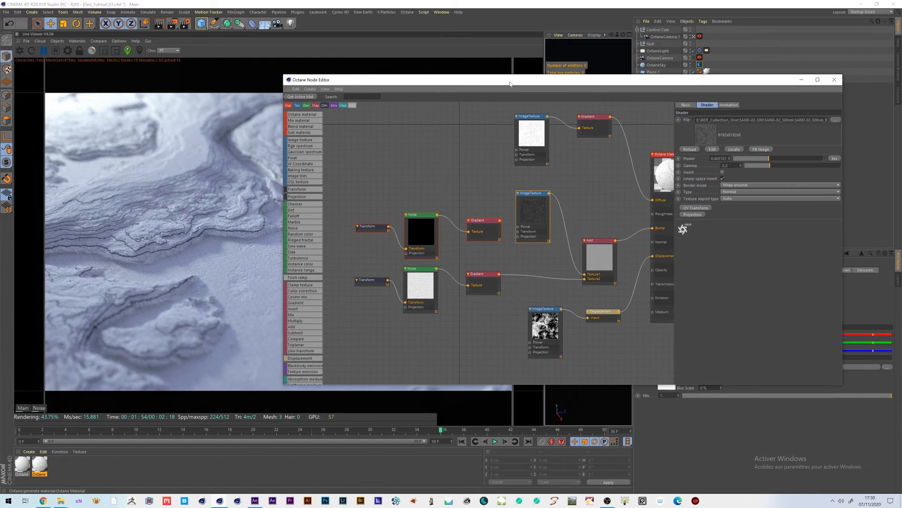
pyautogui.click(25, 48)
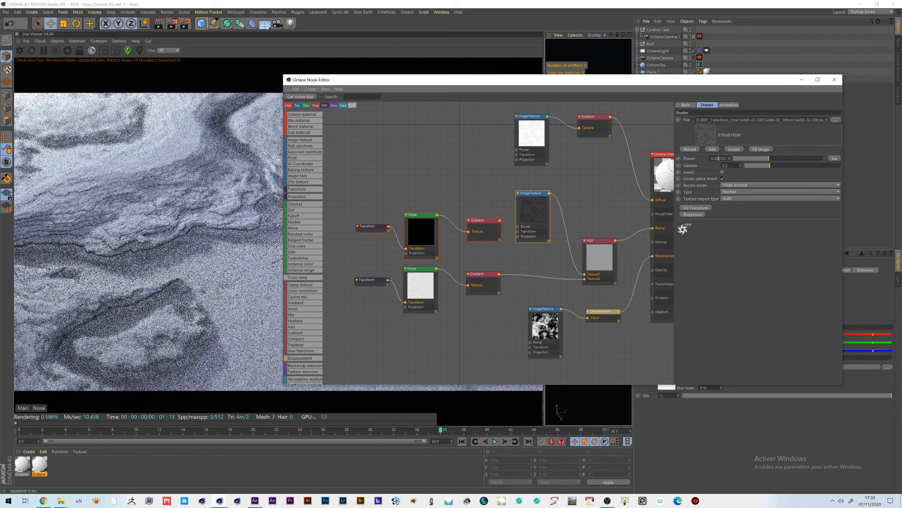
# Set the sand bump ImageTexture's power to 0.5.
pyautogui.moveTo(470, 84); pyautogui.dragTo(585, 105)
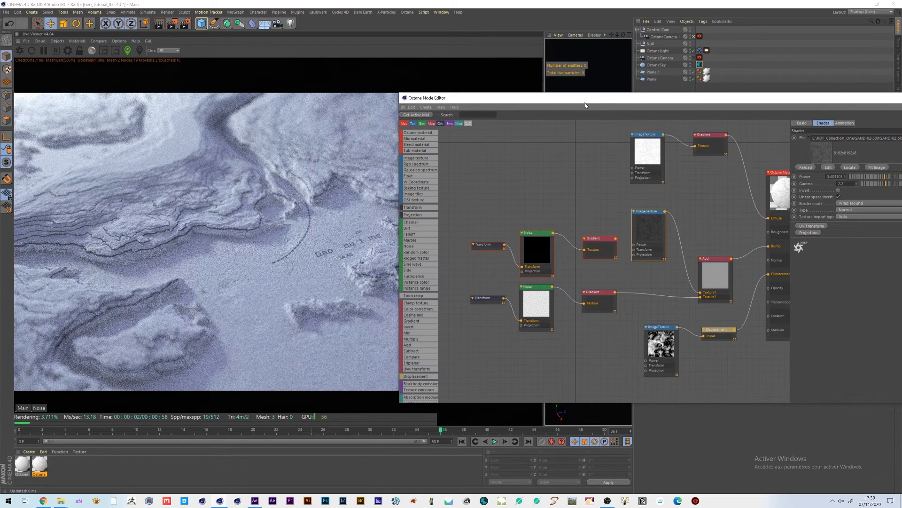
pyautogui.doubleClick(832, 176)
pyautogui.write('0.')
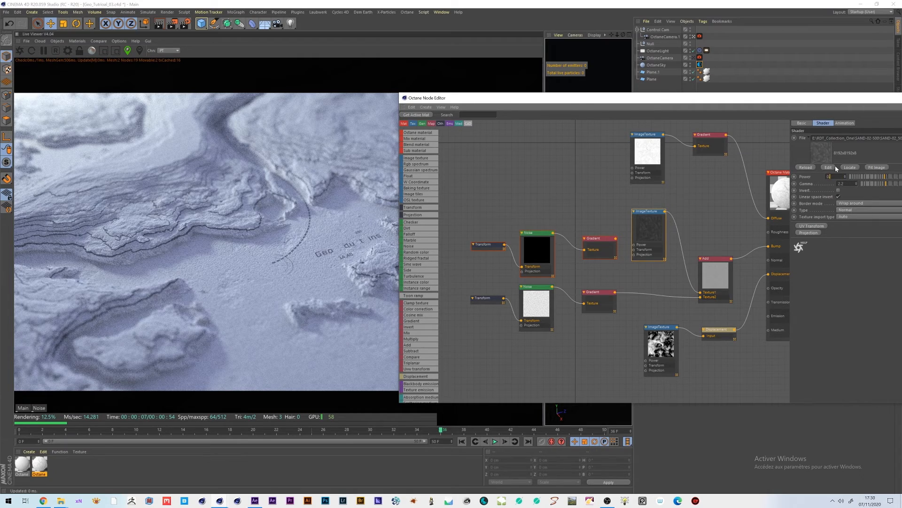
pyautogui.write('5')
pyautogui.press('Return')
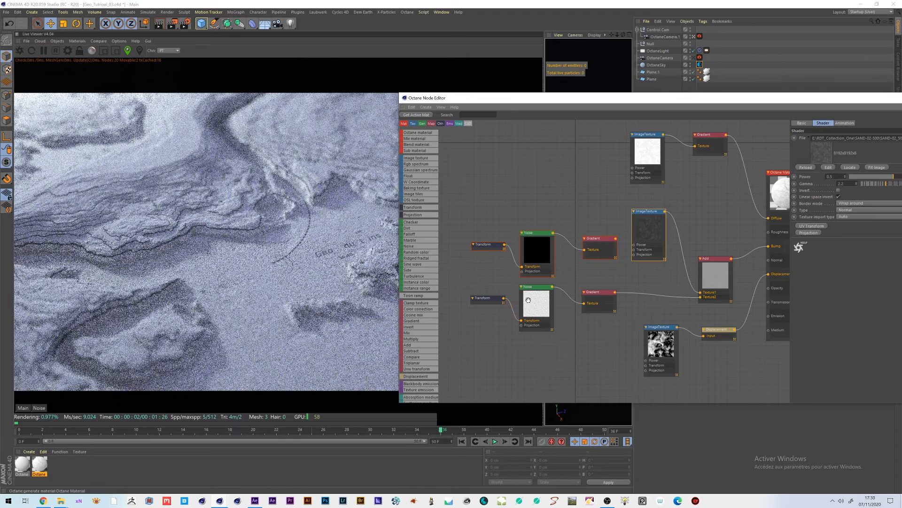
# Set the scale of the Transform node feeding the lower Noise node to 0.35 with the aspect ratio locked.
pyautogui.click(529, 300)
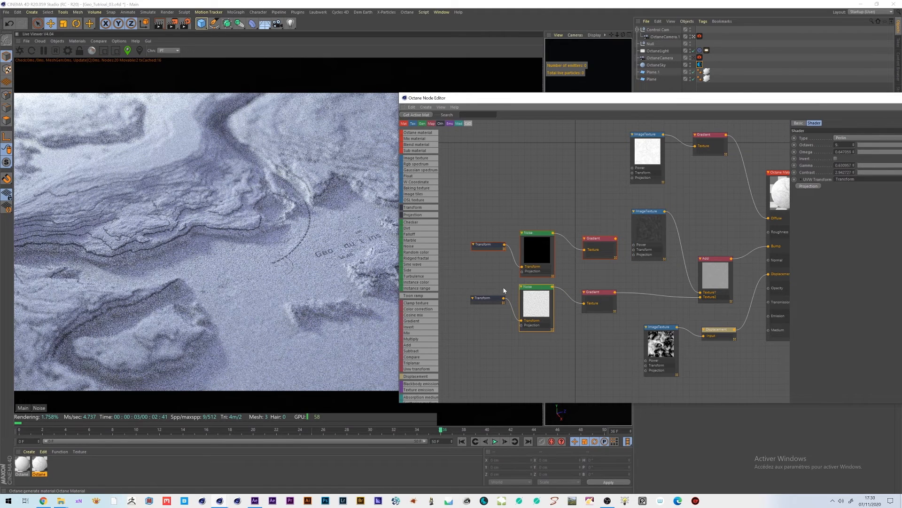
pyautogui.click(493, 298)
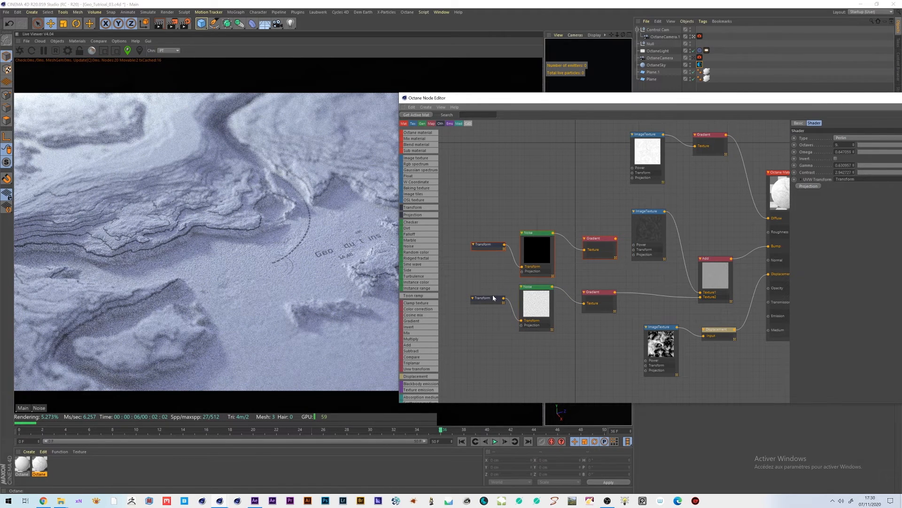
pyautogui.click(493, 298)
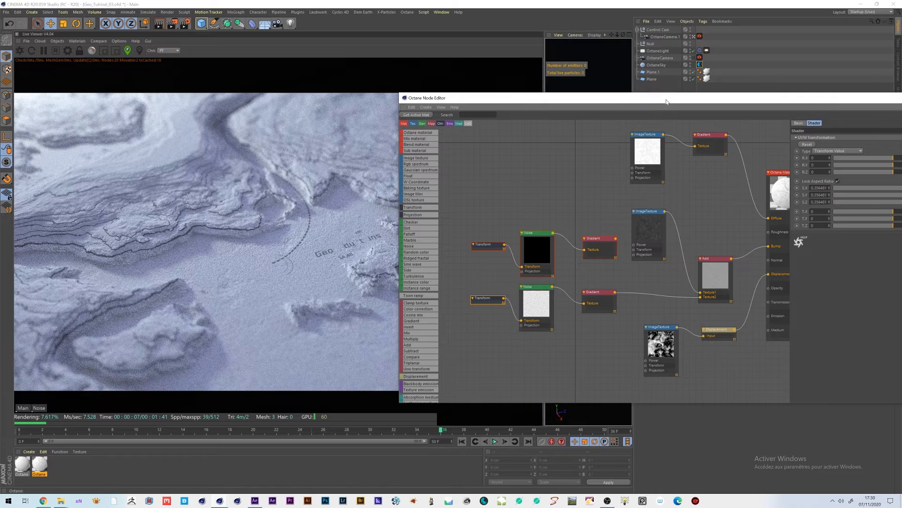
pyautogui.moveTo(666, 102); pyautogui.dragTo(629, 100)
pyautogui.moveTo(789, 186); pyautogui.dragTo(779, 186)
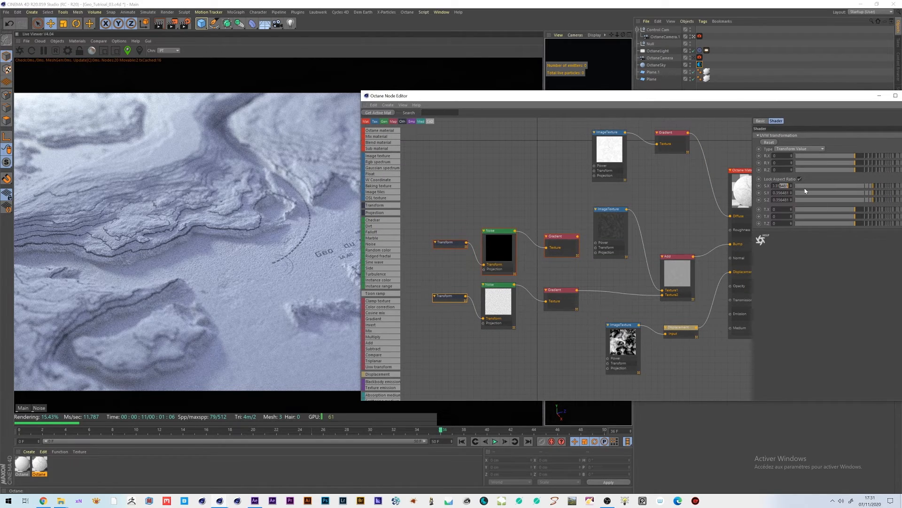
pyautogui.press('BackSpace')
pyautogui.press('Return')
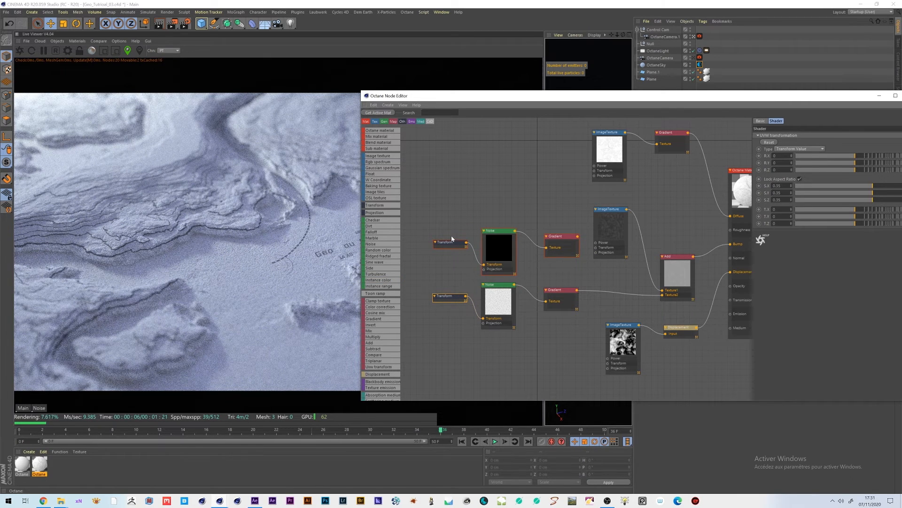
# Inspect the settings of the lower Noise node and its Gradient that feed the bump's Add node.
pyautogui.moveTo(466, 97); pyautogui.dragTo(442, 97)
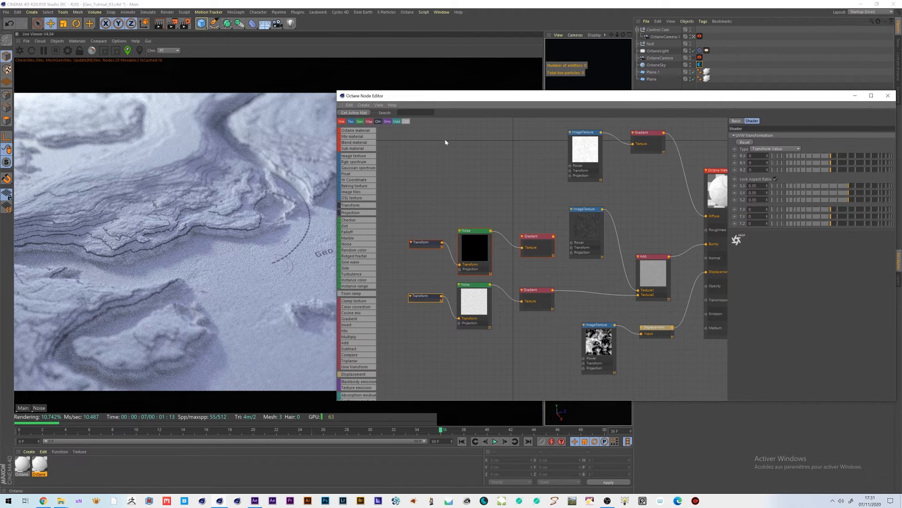
pyautogui.click(536, 296)
pyautogui.click(467, 302)
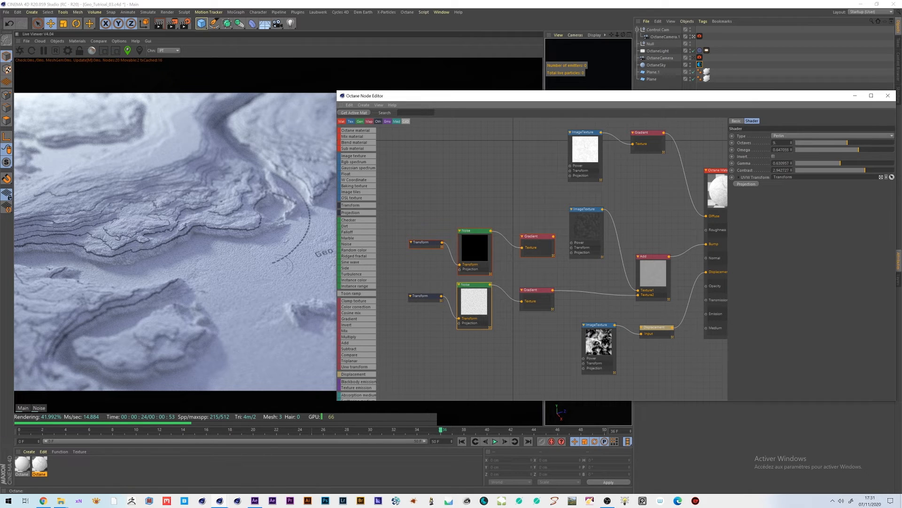
# Delete the unused upper Transform, Noise and Gradient nodes that are not connected to the bump's Add node.
pyautogui.moveTo(455, 100); pyautogui.dragTo(396, 217)
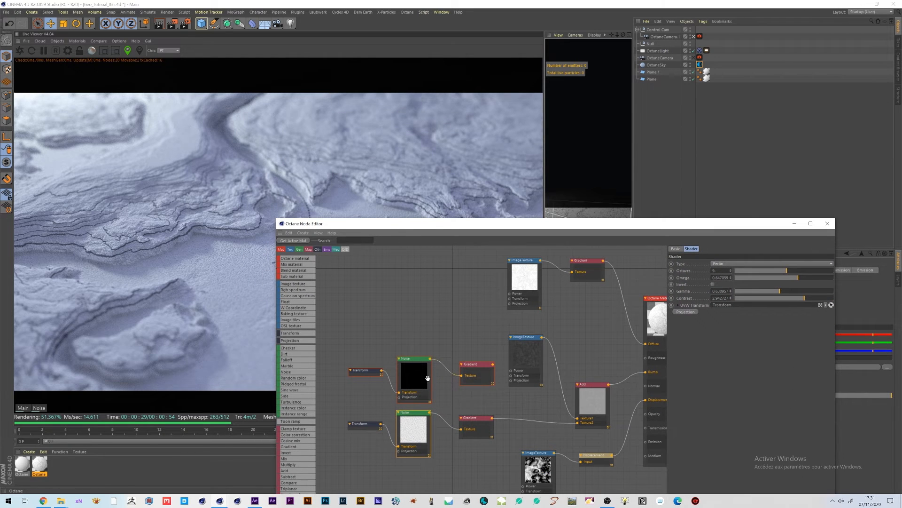
pyautogui.moveTo(354, 340); pyautogui.dragTo(473, 376)
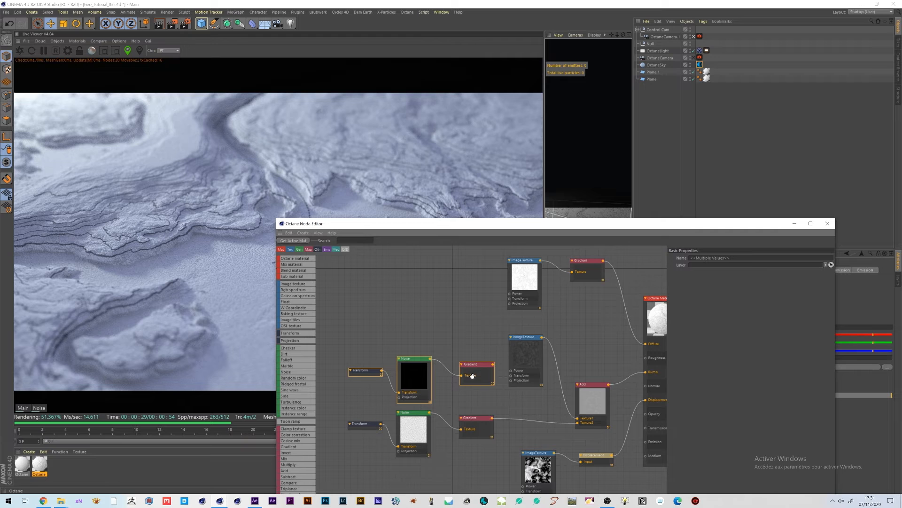
pyautogui.rightClick(473, 376)
pyautogui.moveTo(484, 403)
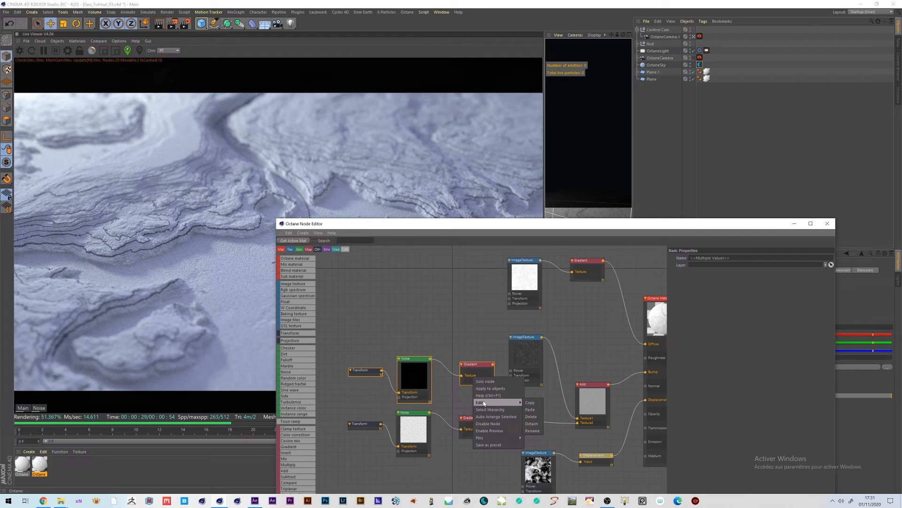
pyautogui.click(531, 416)
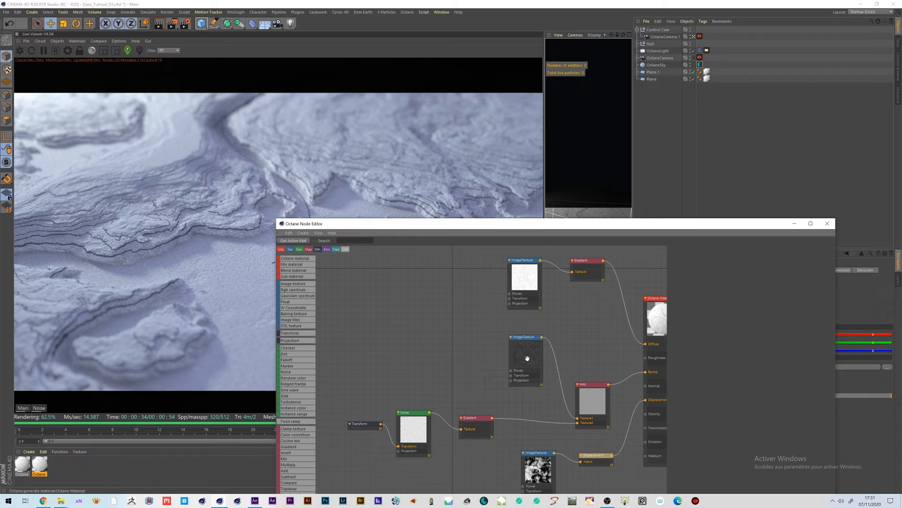
# Connect the sand ImageTexture directly to the material's Bump input and preview its effect alone on the terrain.
pyautogui.moveTo(432, 227); pyautogui.dragTo(414, 318)
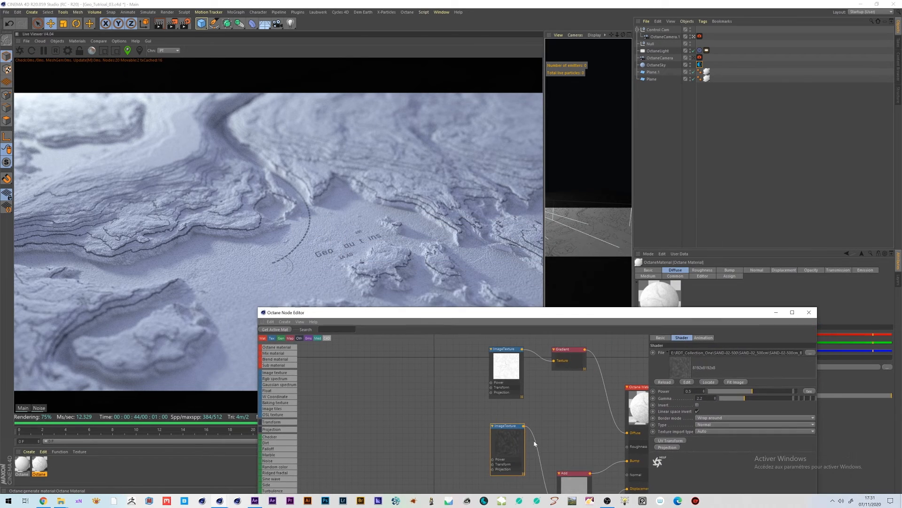
pyautogui.moveTo(558, 316); pyautogui.dragTo(558, 304)
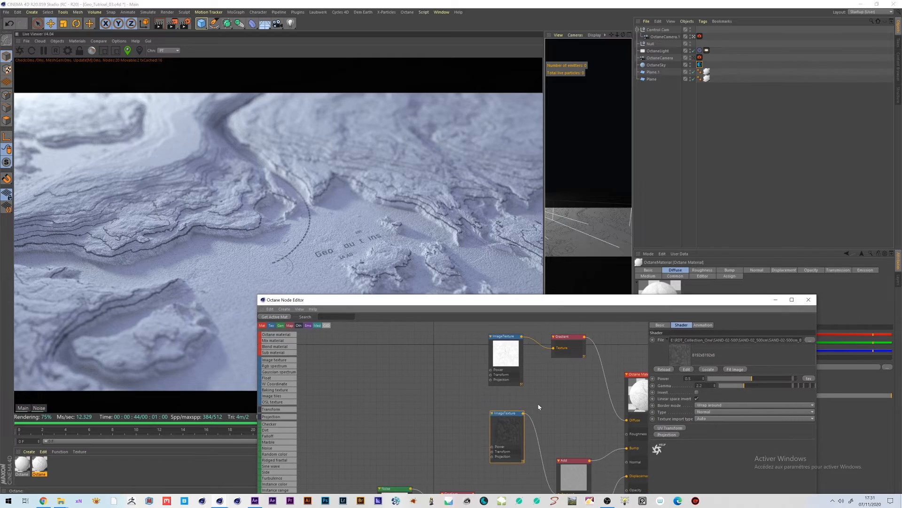
pyautogui.moveTo(525, 416); pyautogui.dragTo(626, 449)
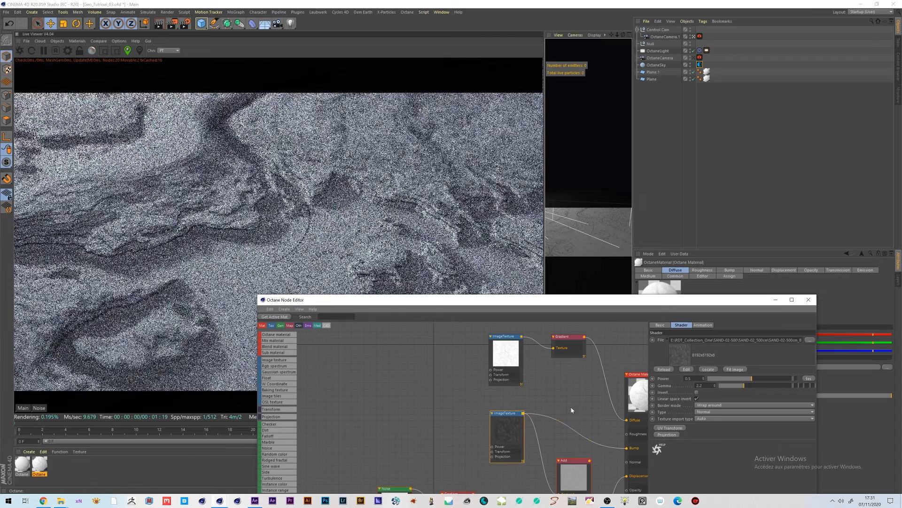
pyautogui.moveTo(483, 303); pyautogui.dragTo(481, 349)
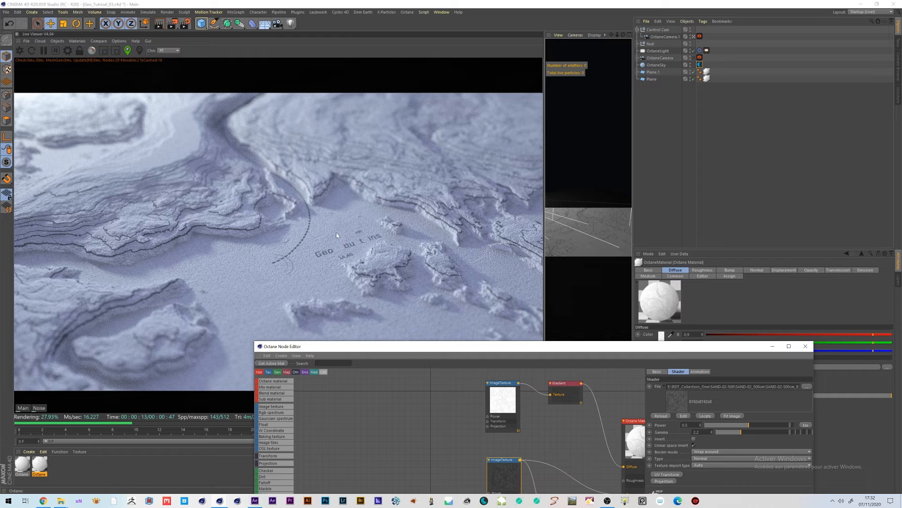
# Connect the noise Gradient directly to the material's Bump input and preview the noise bump alone.
pyautogui.moveTo(376, 350); pyautogui.dragTo(393, 211)
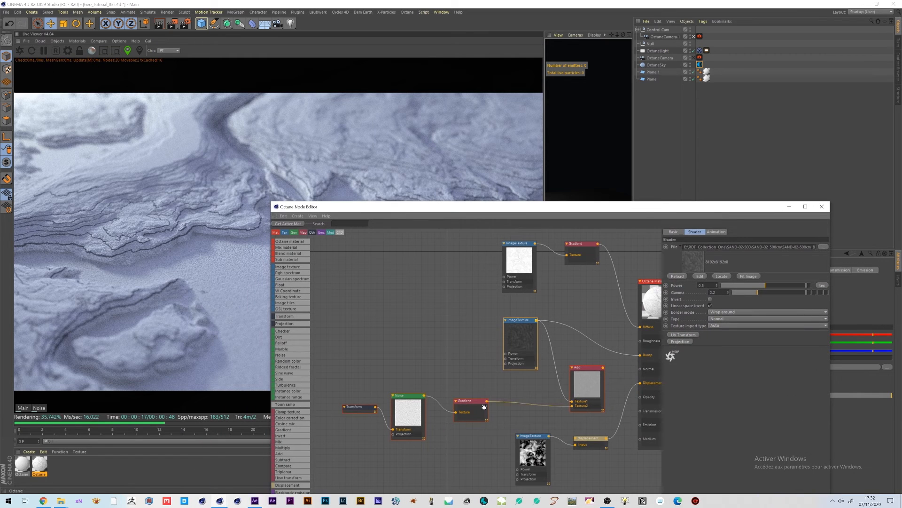
pyautogui.moveTo(487, 401); pyautogui.dragTo(640, 355)
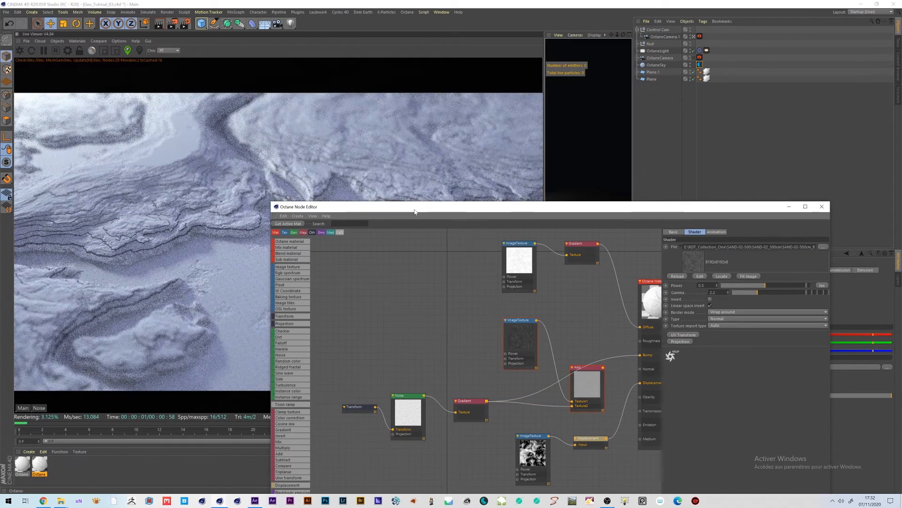
pyautogui.moveTo(398, 202); pyautogui.dragTo(388, 378)
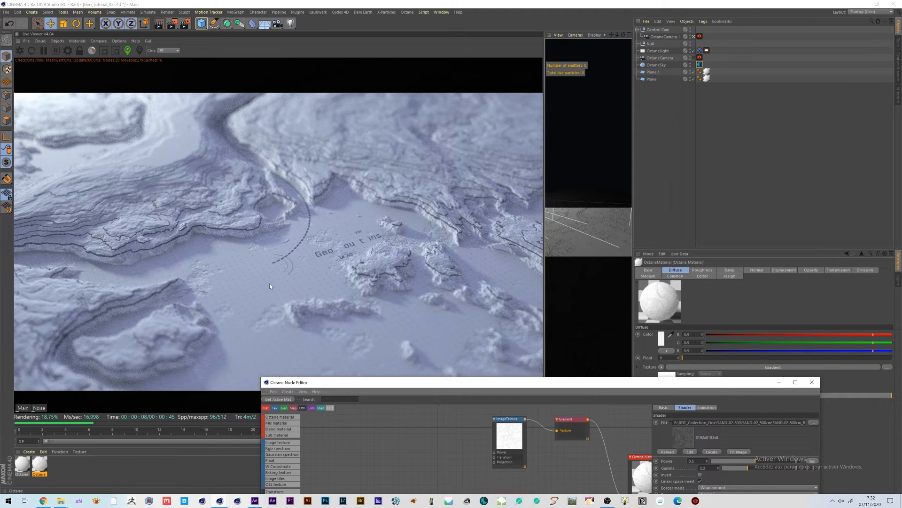
# Reconnect the Add node to the material's Bump input and uncover the terrain render for viewing.
pyautogui.moveTo(540, 383); pyautogui.dragTo(525, 228)
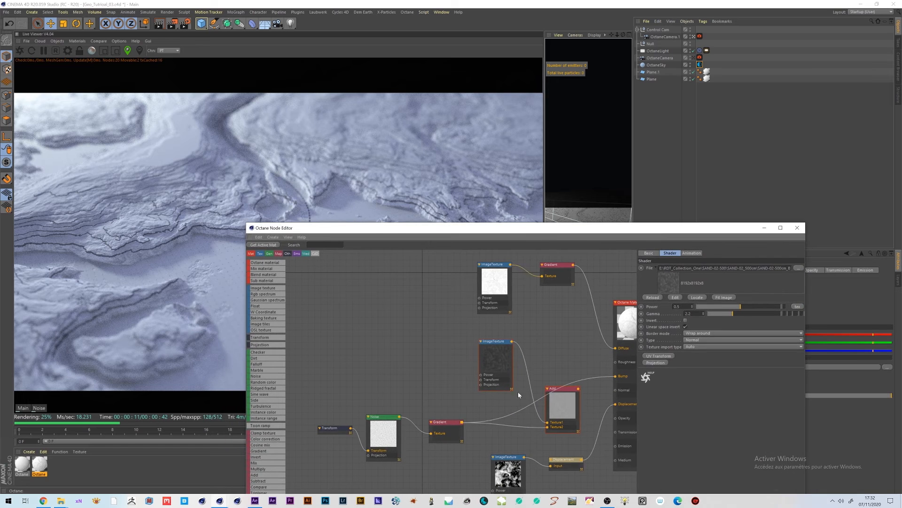
pyautogui.click(565, 395)
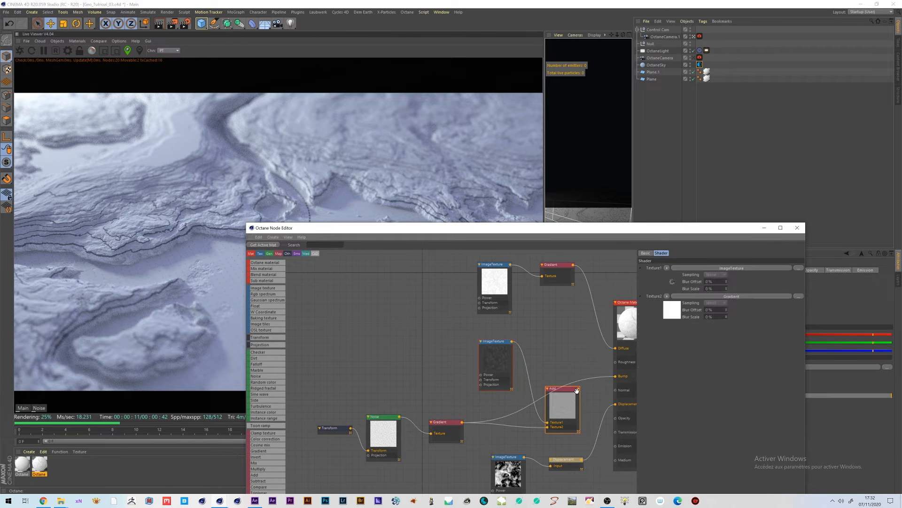
pyautogui.moveTo(578, 389); pyautogui.dragTo(617, 380)
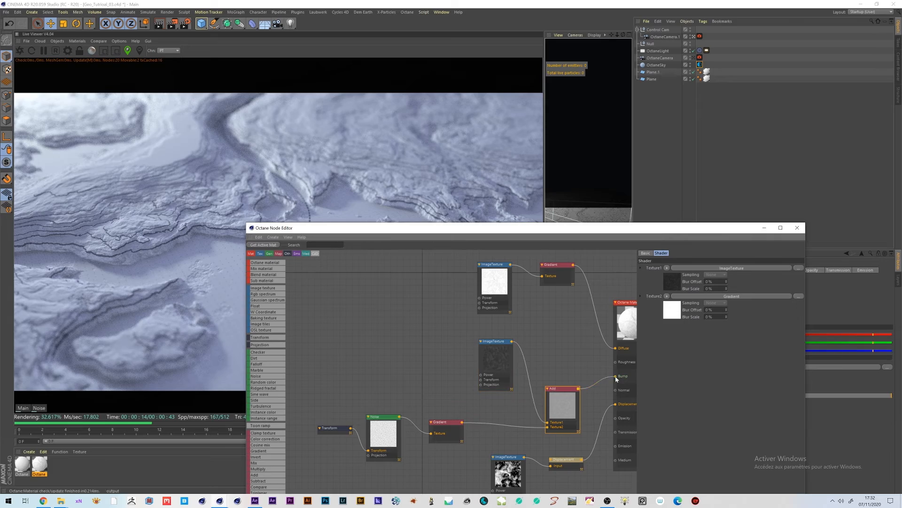
pyautogui.moveTo(340, 233); pyautogui.dragTo(348, 339)
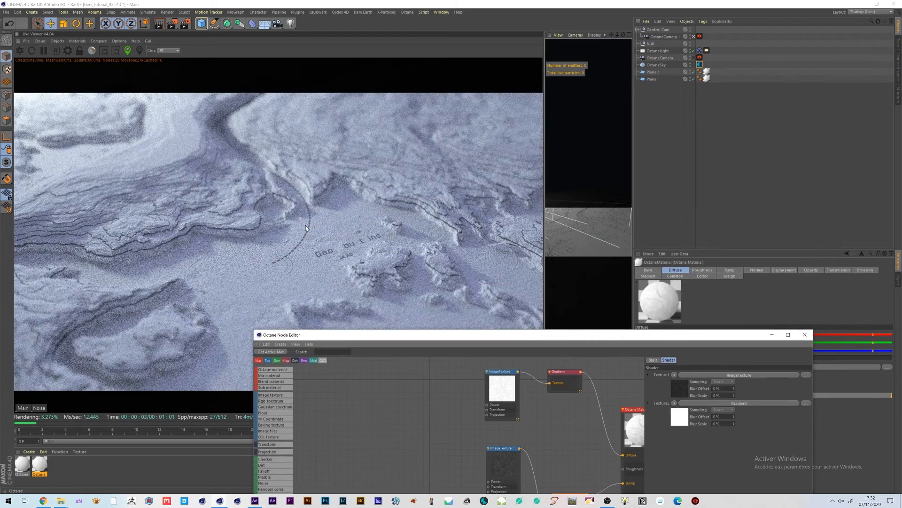
# Check the dimensions and segments of Plane.1 and the settings of the material's Displacement node.
pyautogui.click(653, 73)
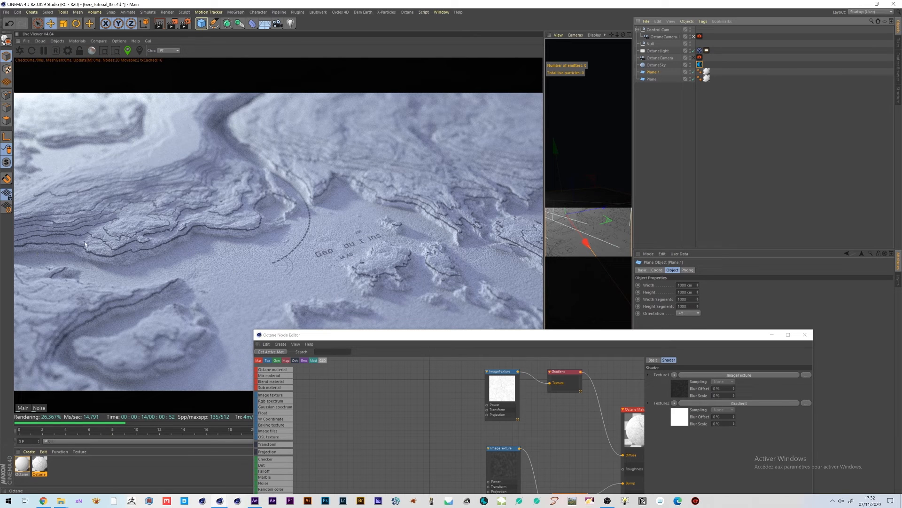
pyautogui.moveTo(400, 343); pyautogui.dragTo(318, 356)
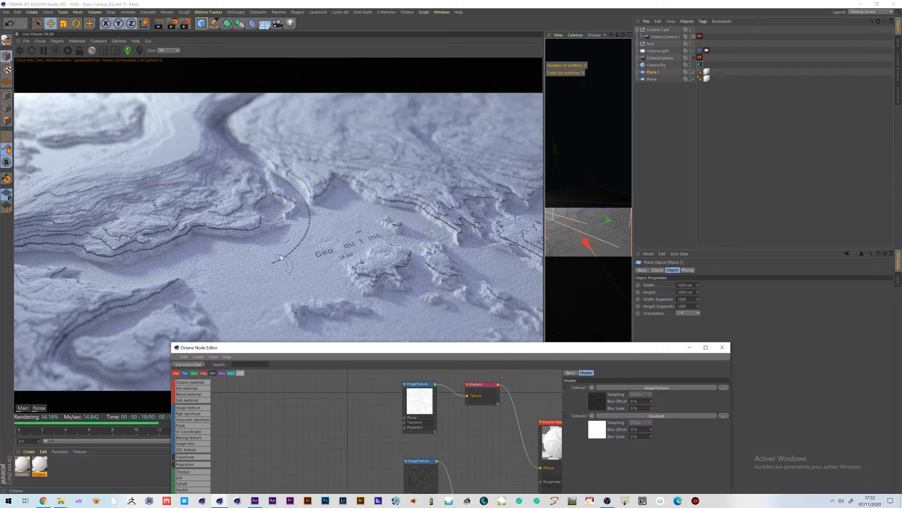
pyautogui.moveTo(507, 347); pyautogui.dragTo(501, 195)
pyautogui.moveTo(467, 316); pyautogui.dragTo(448, 331, button='middle')
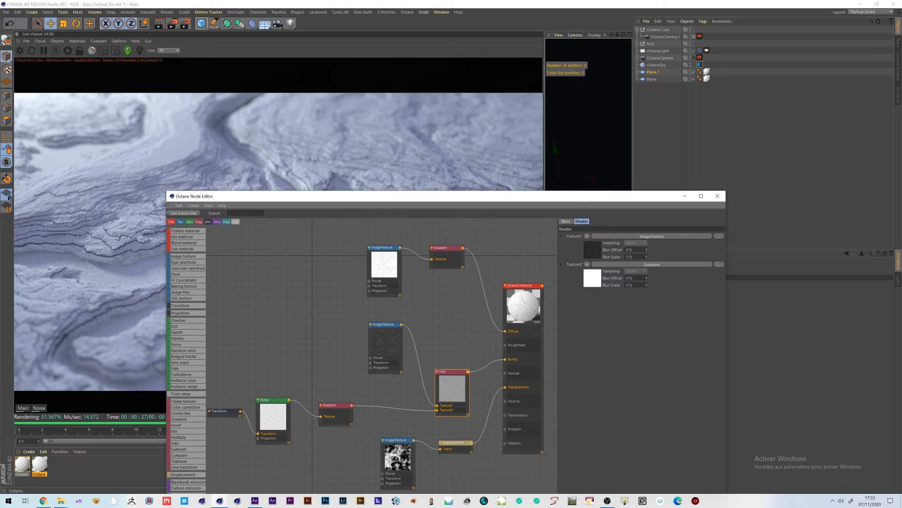
pyautogui.click(457, 442)
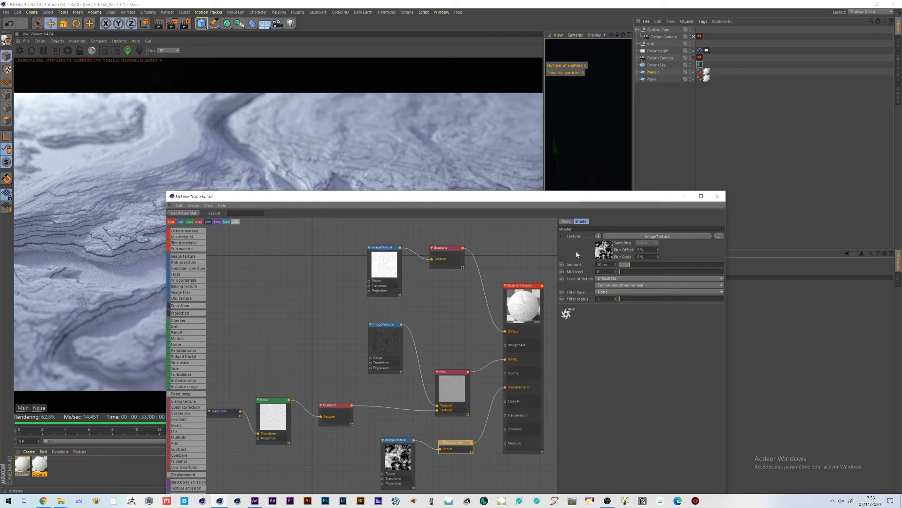
# Try the Glossy material type on the terrain's Octane material and preview it in the live render.
pyautogui.click(535, 299)
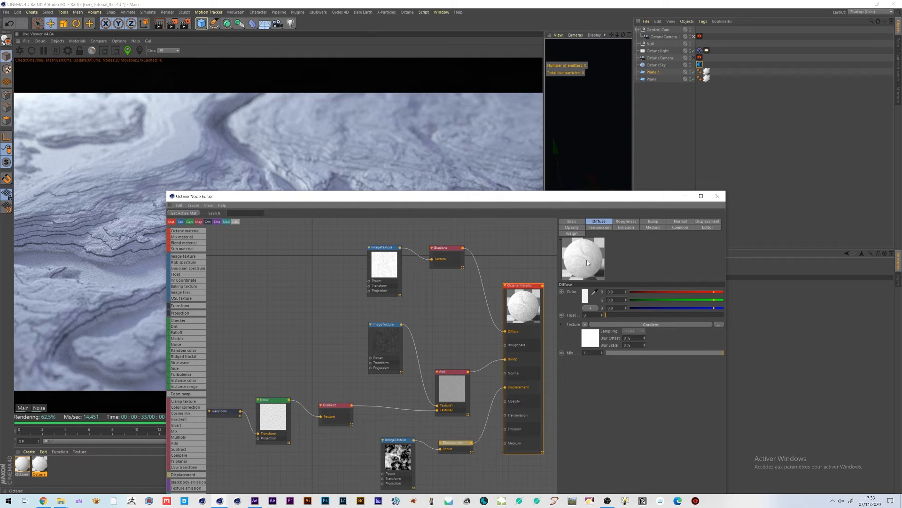
pyautogui.click(574, 220)
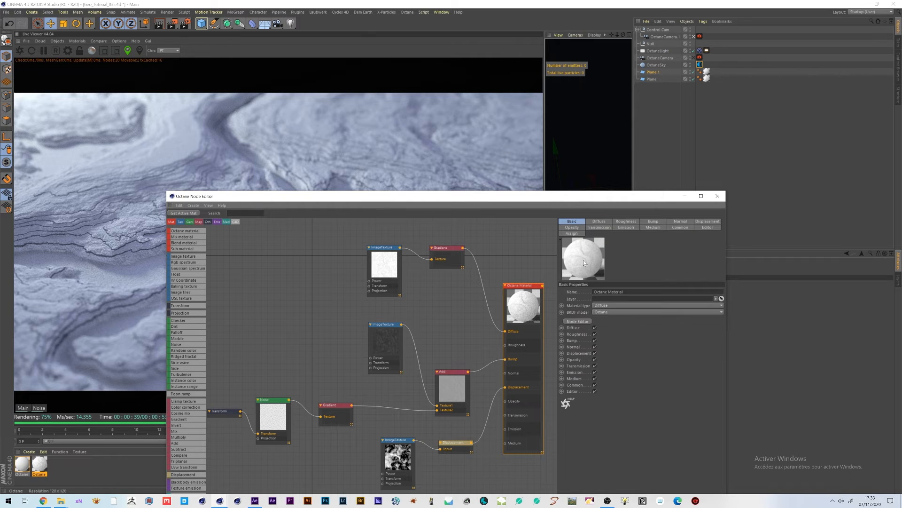
pyautogui.click(616, 306)
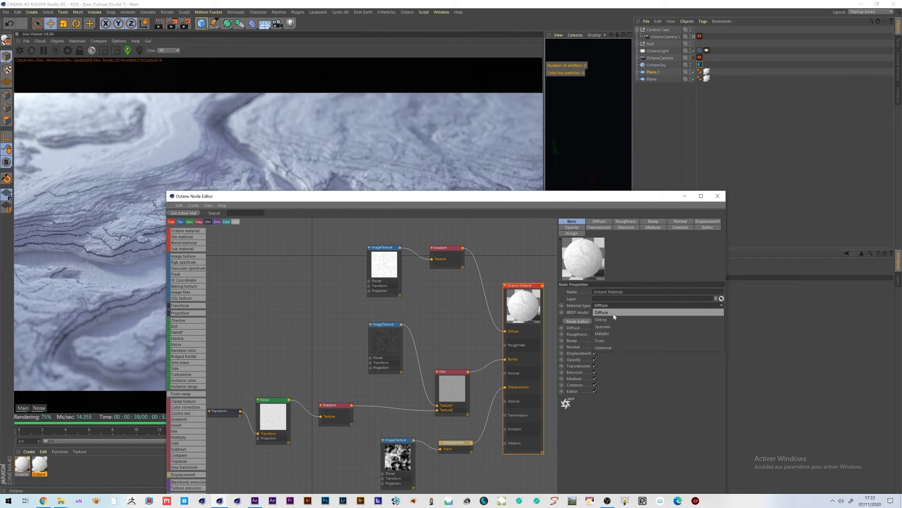
pyautogui.click(614, 319)
pyautogui.moveTo(408, 201); pyautogui.dragTo(470, 345)
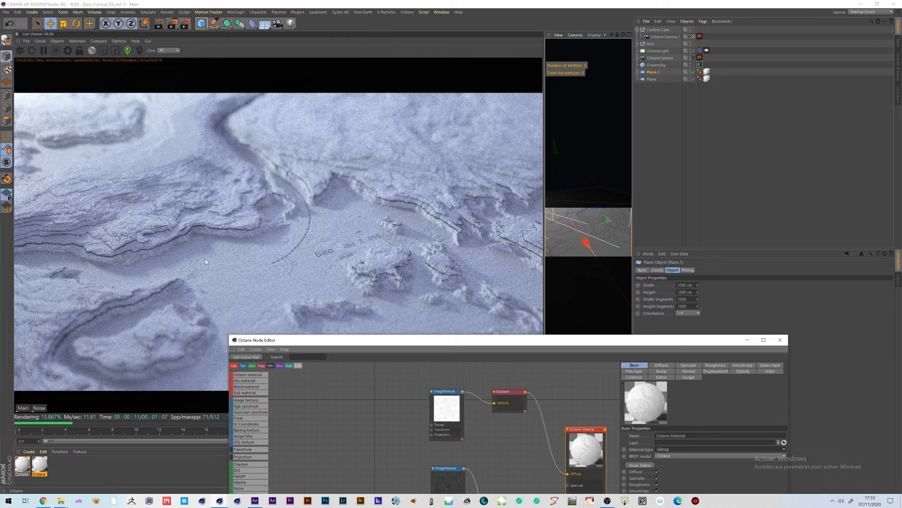
# Set the terrain material's type to Diffuse and move the node editor off the live render.
pyautogui.moveTo(393, 339); pyautogui.dragTo(298, 284)
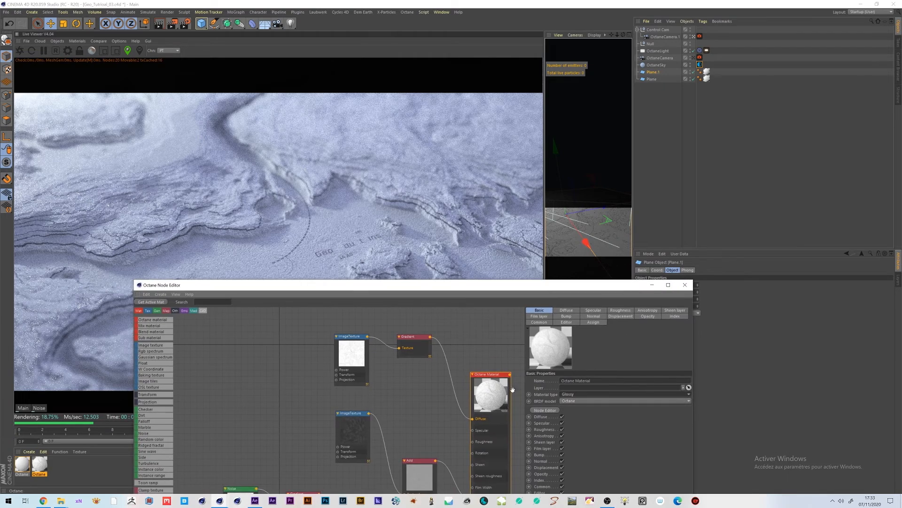
pyautogui.click(574, 395)
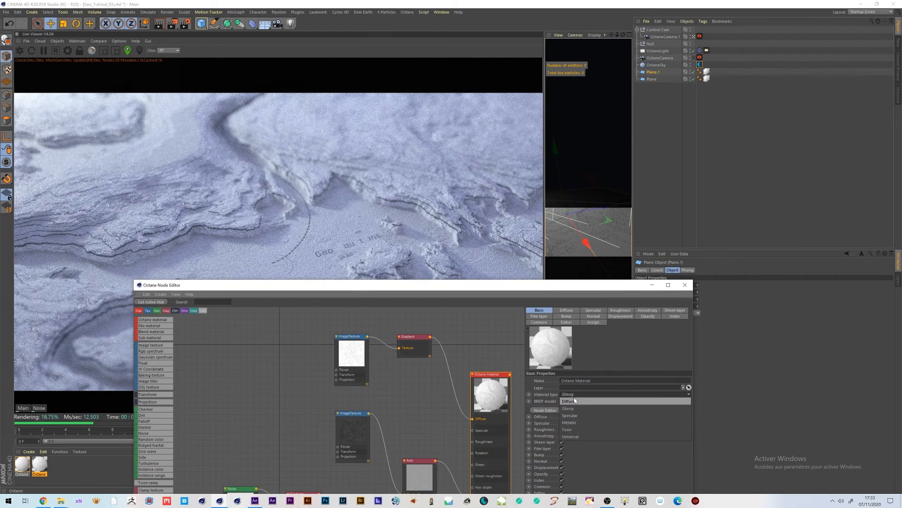
pyautogui.click(576, 400)
pyautogui.moveTo(356, 290); pyautogui.dragTo(371, 321)
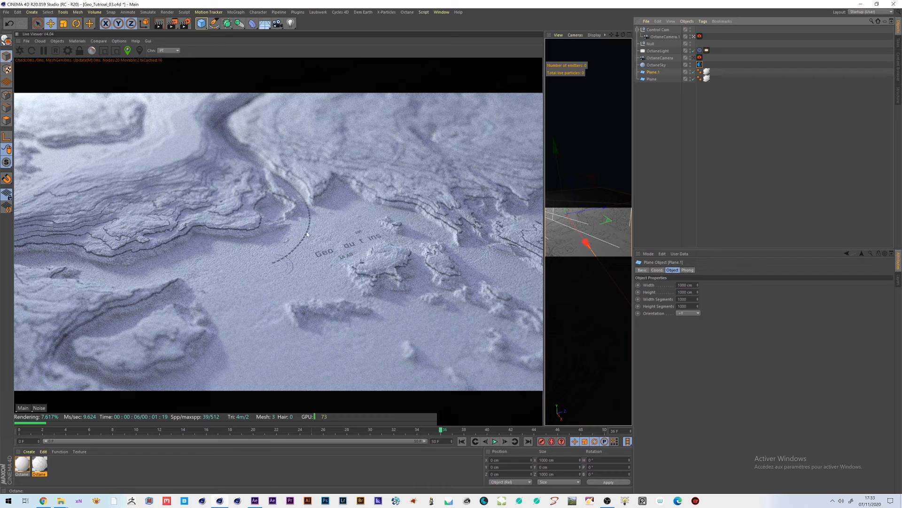
# Examine the OctaneSky environment tag's settings, including its HDRI ImageTexture and that texture's UV transform.
pyautogui.click(699, 65)
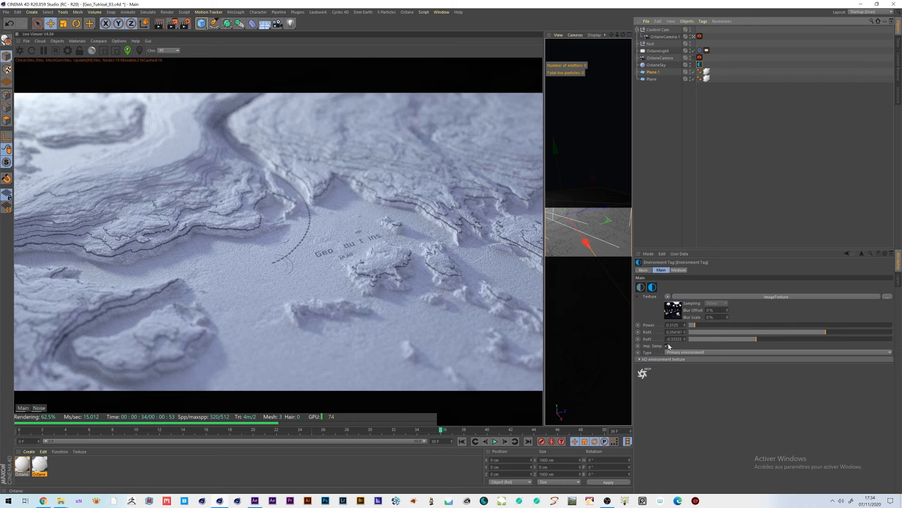
pyautogui.click(671, 319)
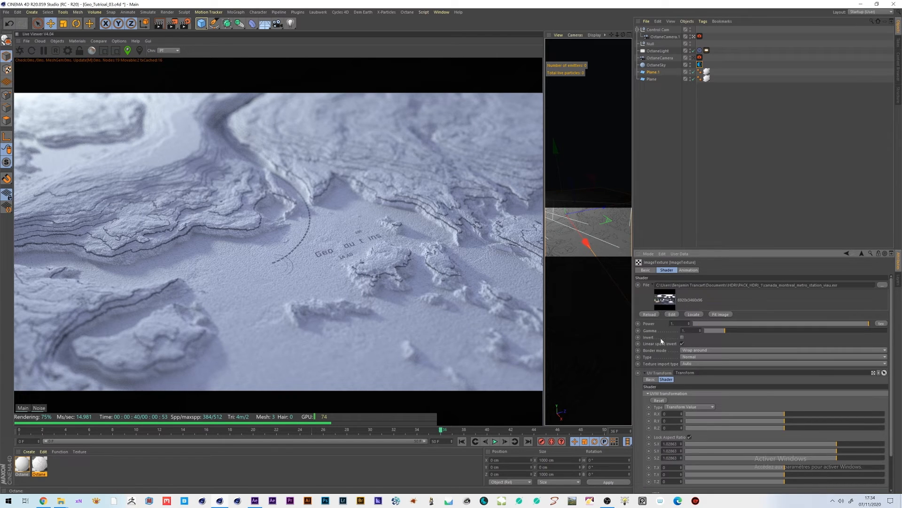
pyautogui.click(650, 373)
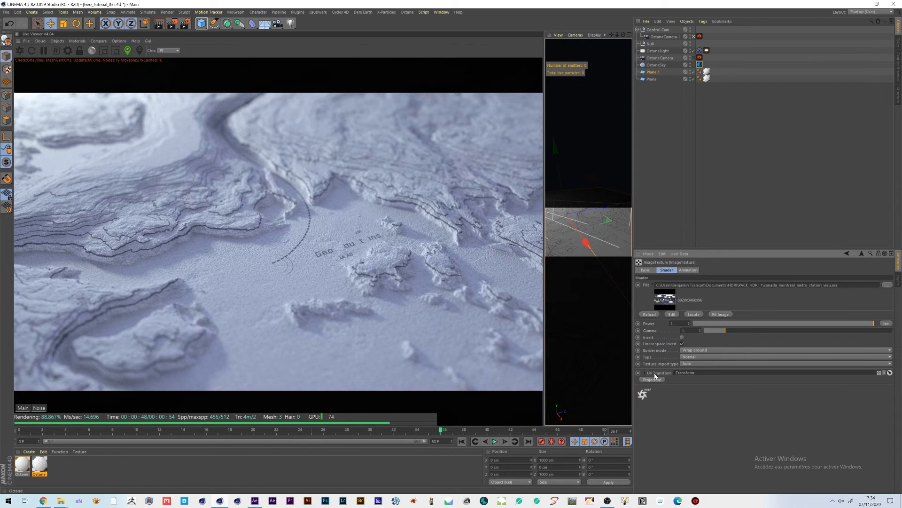
pyautogui.click(644, 373)
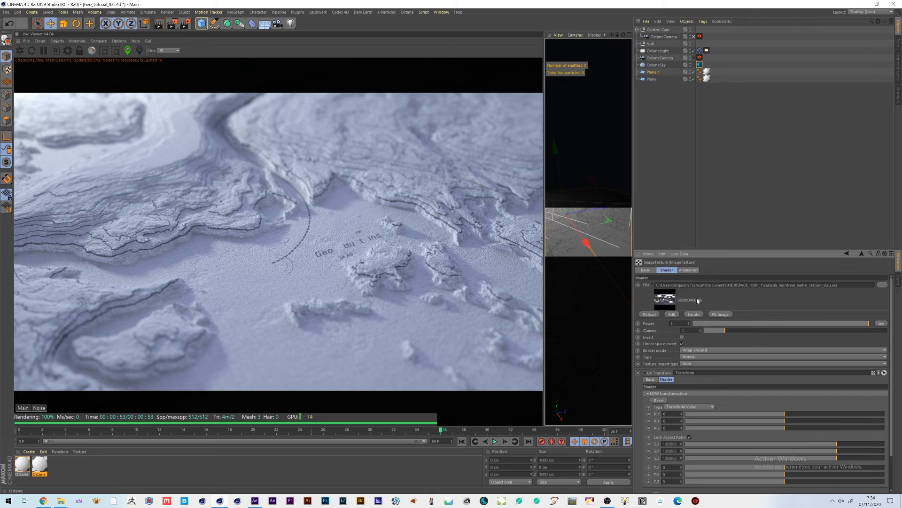
pyautogui.click(861, 253)
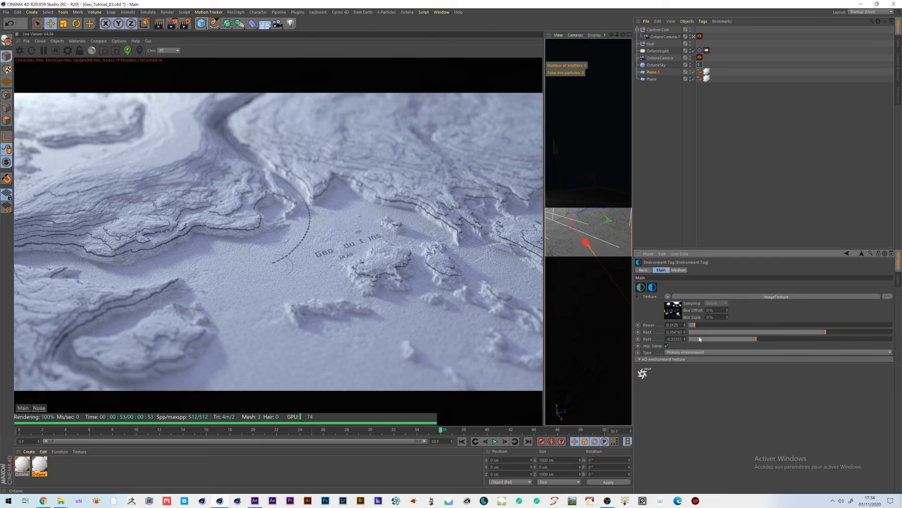
# Examine the OctaneLight's detail settings, its light tag and its position and rotation coordinates.
pyautogui.click(658, 50)
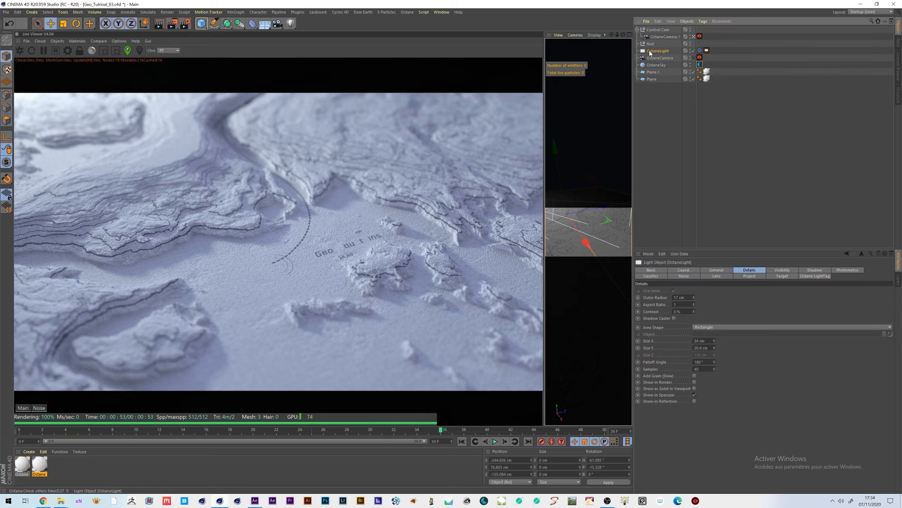
pyautogui.click(707, 51)
pyautogui.click(658, 52)
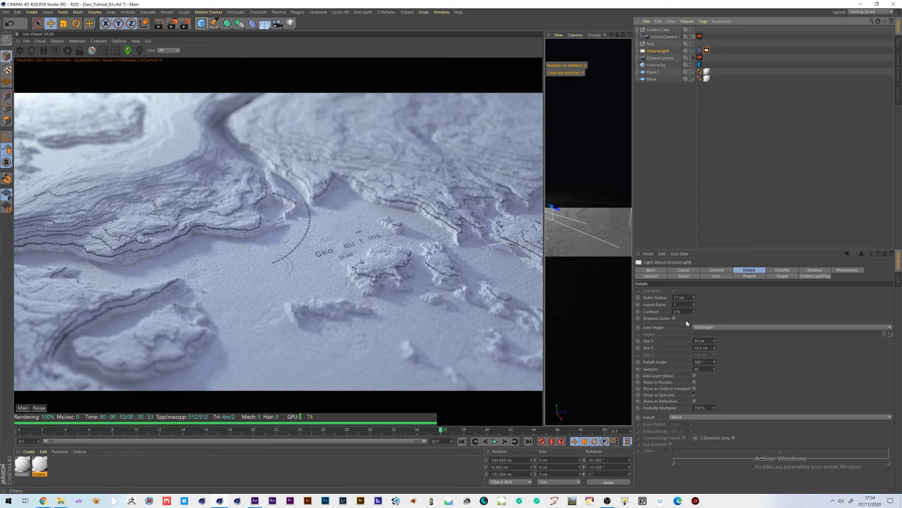
pyautogui.click(707, 51)
pyautogui.click(658, 52)
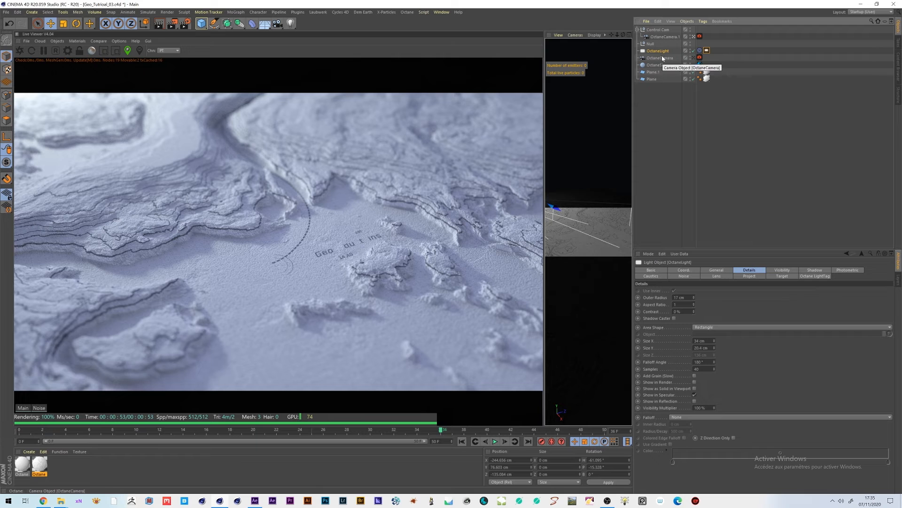
pyautogui.click(684, 271)
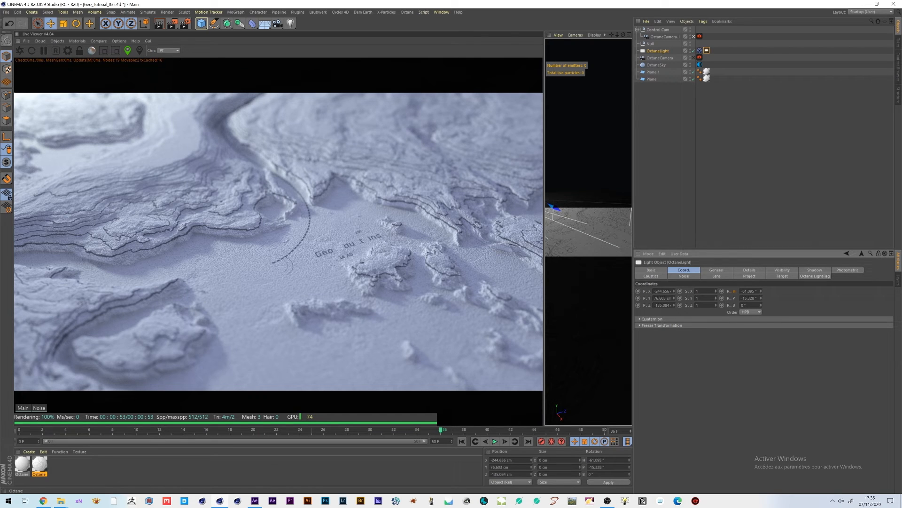
# Examine the OctaneLight's target expression, the Null it aims at, the light's coordinates and its light tag settings.
pyautogui.click(700, 51)
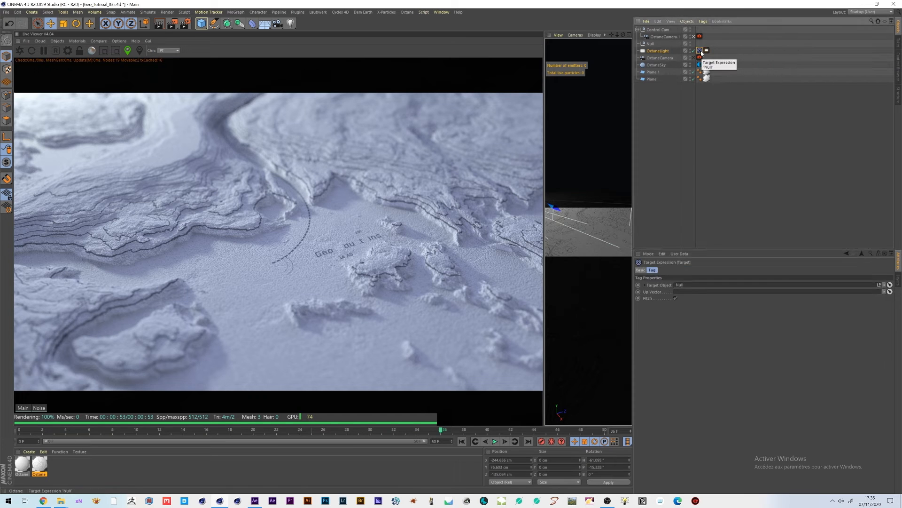
pyautogui.click(650, 42)
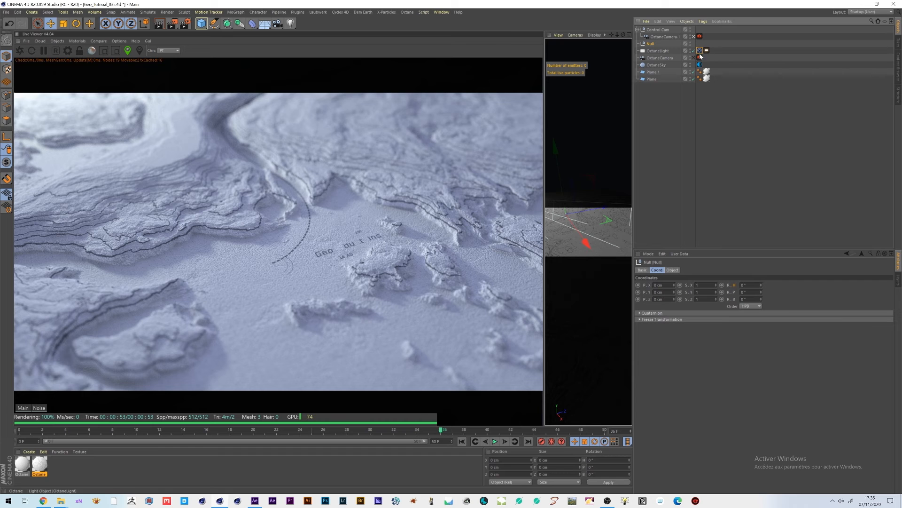
pyautogui.click(664, 51)
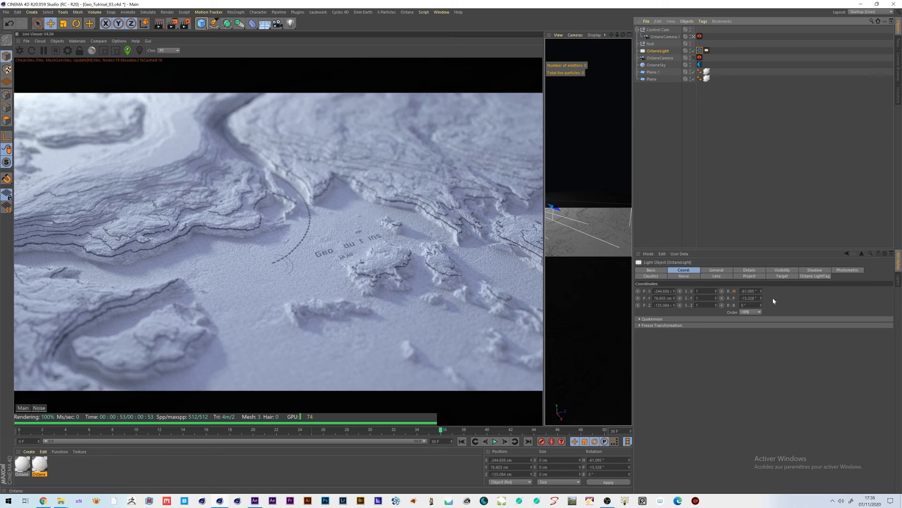
pyautogui.click(706, 51)
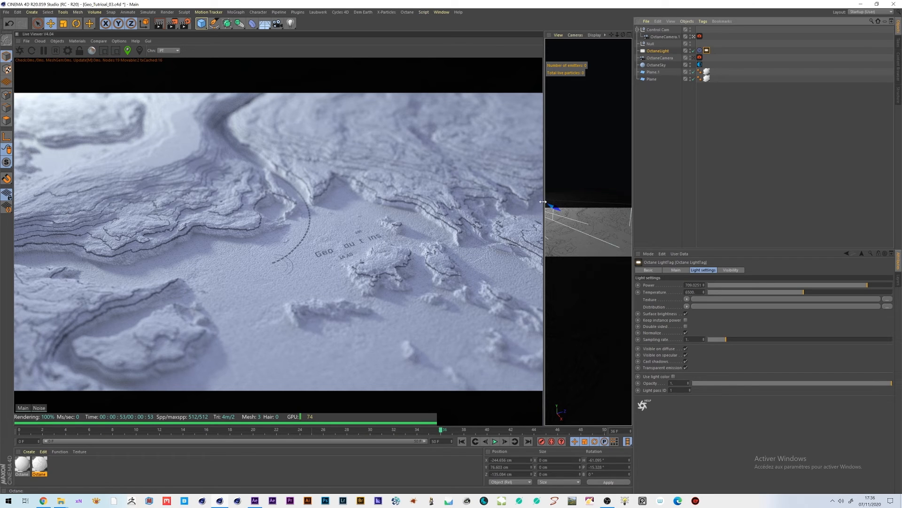
# Try lowering the OctaneLight's Y position to 42.605 cm and 55.605 cm in the live render, and undo the changes.
pyautogui.moveTo(543, 158); pyautogui.dragTo(434, 158)
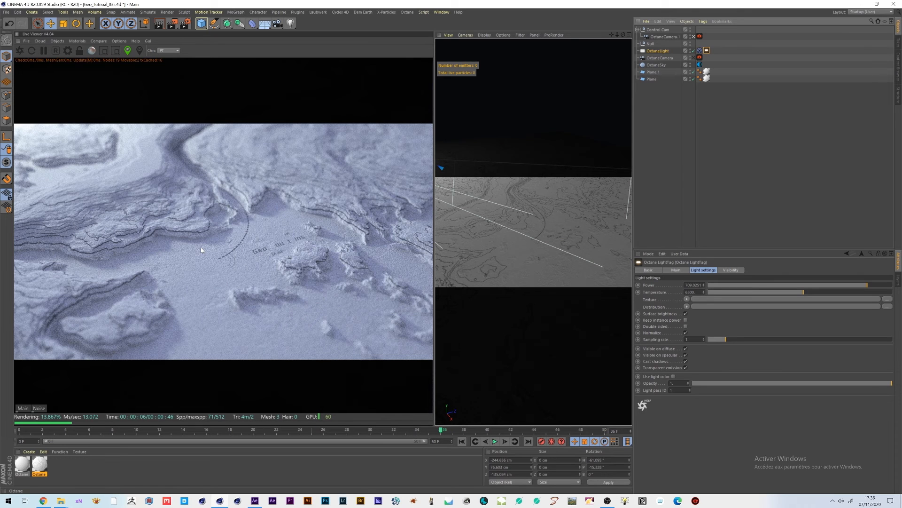
pyautogui.click(657, 51)
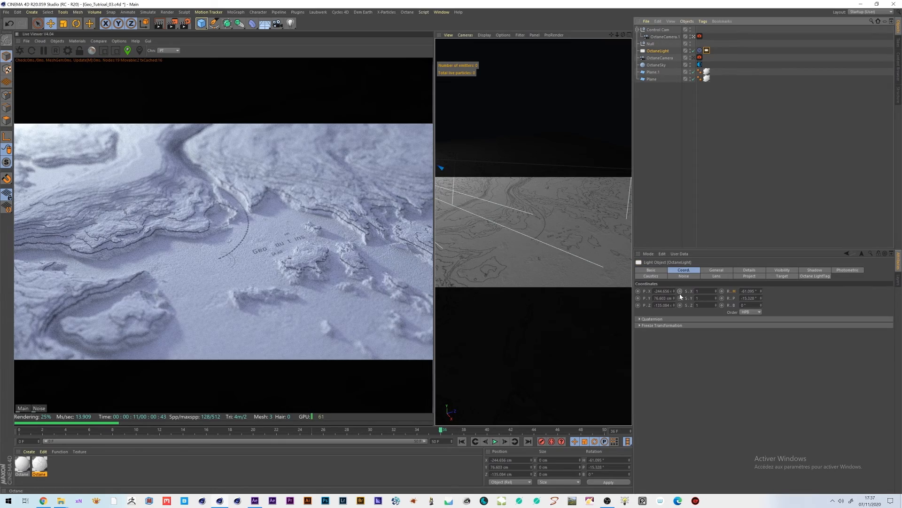
pyautogui.moveTo(674, 298); pyautogui.dragTo(674, 308)
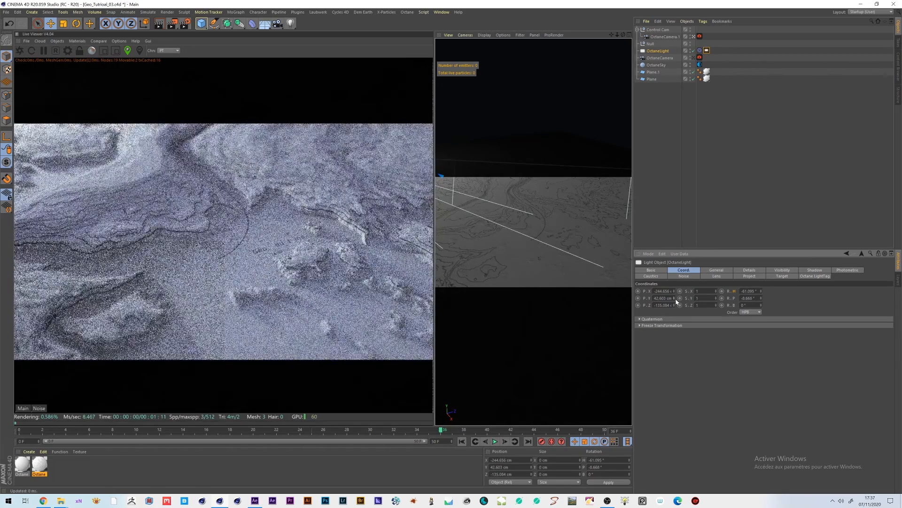
pyautogui.click(674, 297)
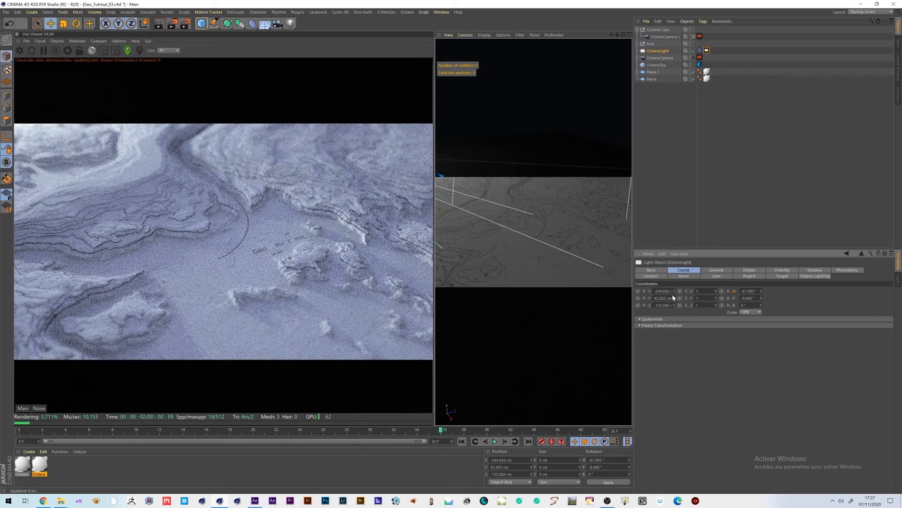
pyautogui.moveTo(674, 297); pyautogui.dragTo(674, 292)
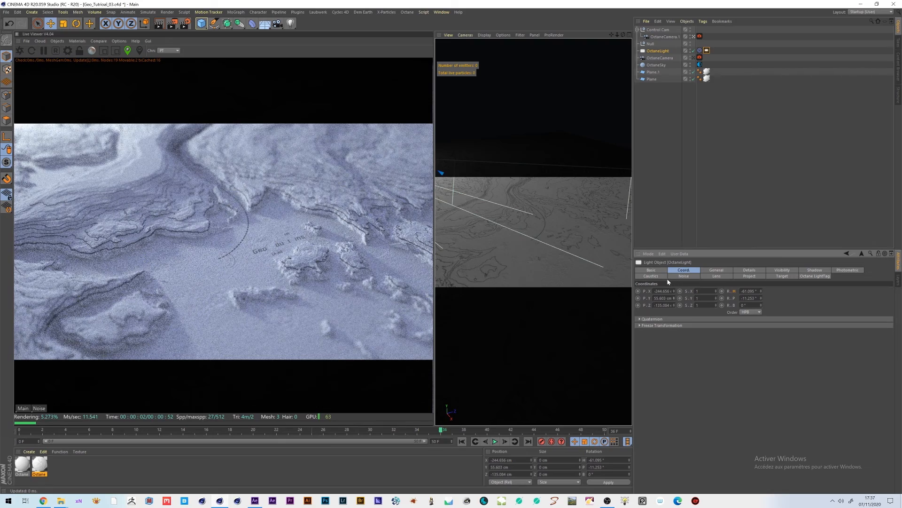
pyautogui.hotkey('ctrl', 'z')
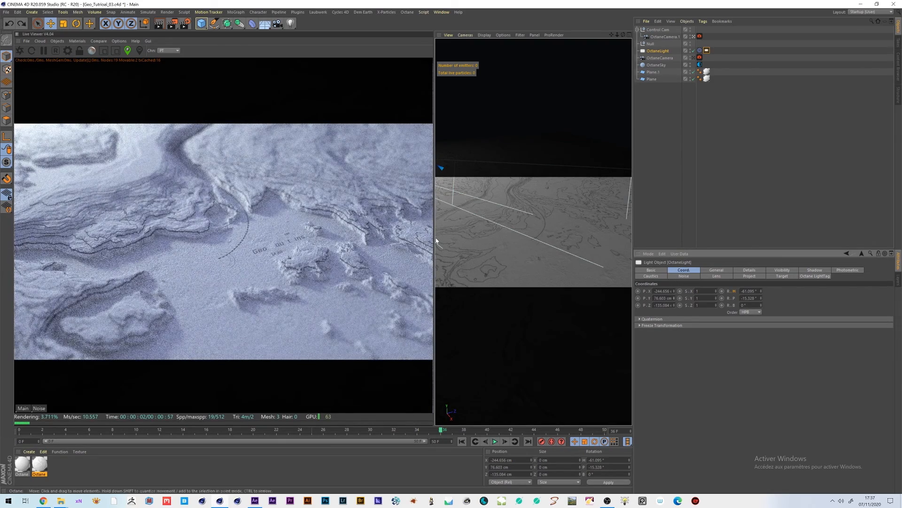
pyautogui.moveTo(433, 240); pyautogui.dragTo(544, 240)
# Set the vignetting to 0 in the camera imager settings of OctaneCamera.1's Octane camera tag.
pyautogui.click(699, 57)
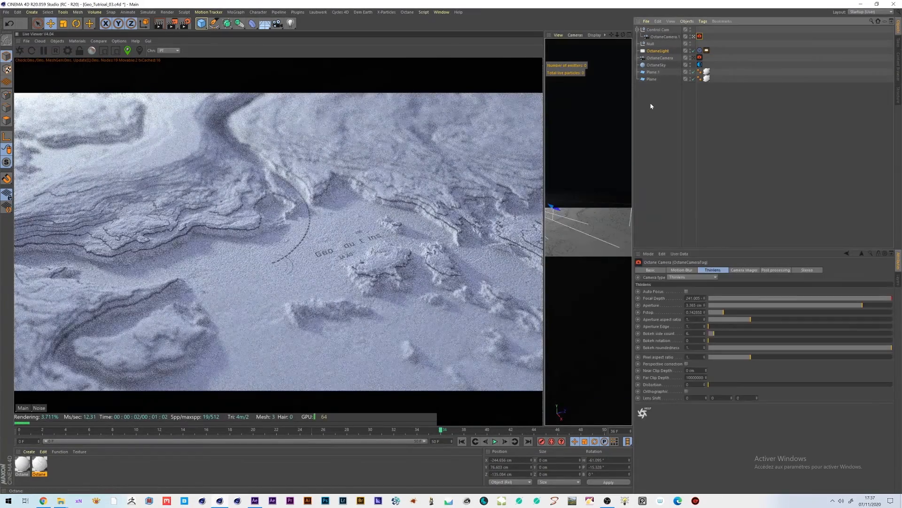
pyautogui.click(744, 269)
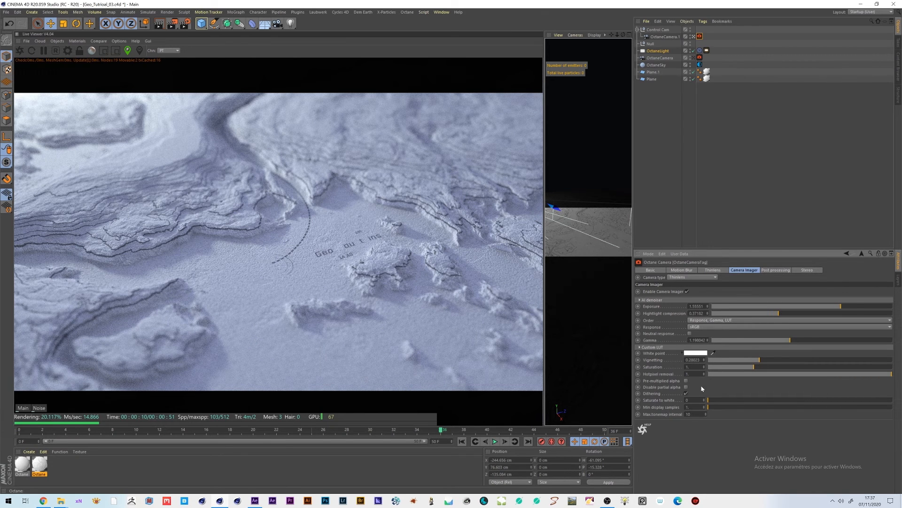
pyautogui.moveTo(750, 359); pyautogui.dragTo(716, 363)
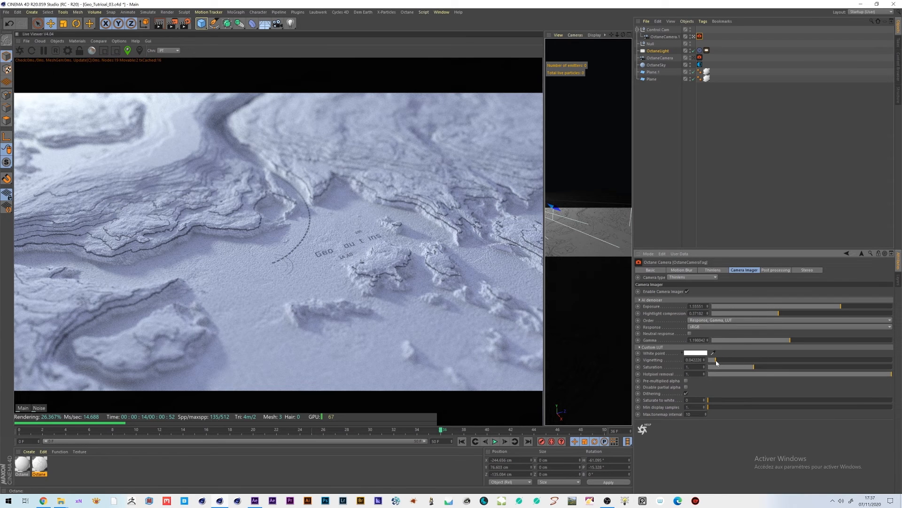
pyautogui.moveTo(716, 362); pyautogui.dragTo(703, 362)
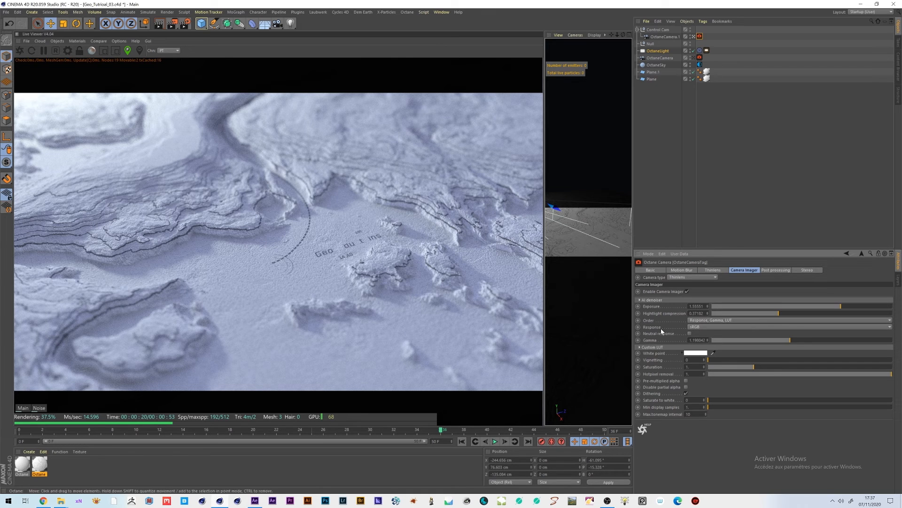
# Set the camera imager's gamma to about 1.15, exposure to about 1.52 and highlight compression to about 0.46.
pyautogui.click(793, 340)
pyautogui.moveTo(794, 340); pyautogui.dragTo(787, 341)
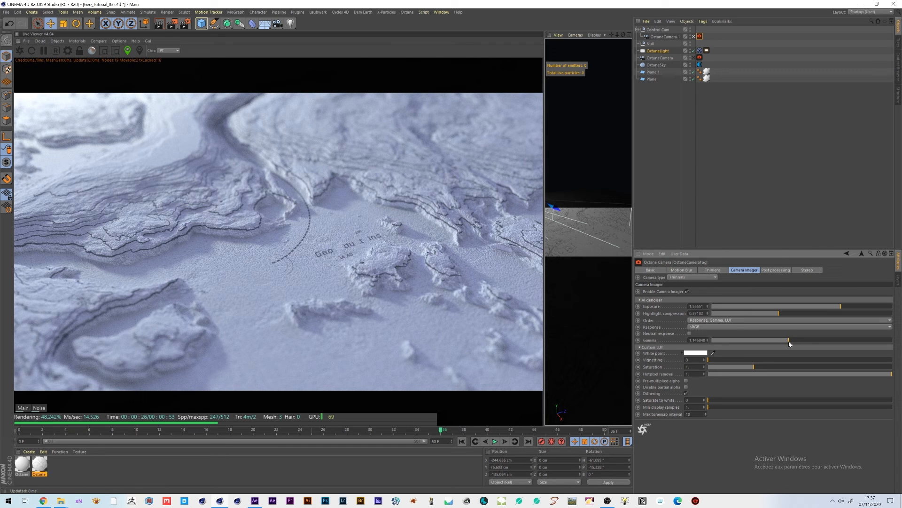
pyautogui.moveTo(841, 307)
pyautogui.mouseDown()
pyautogui.moveTo(851, 306)
pyautogui.moveTo(841, 307)
pyautogui.mouseUp()
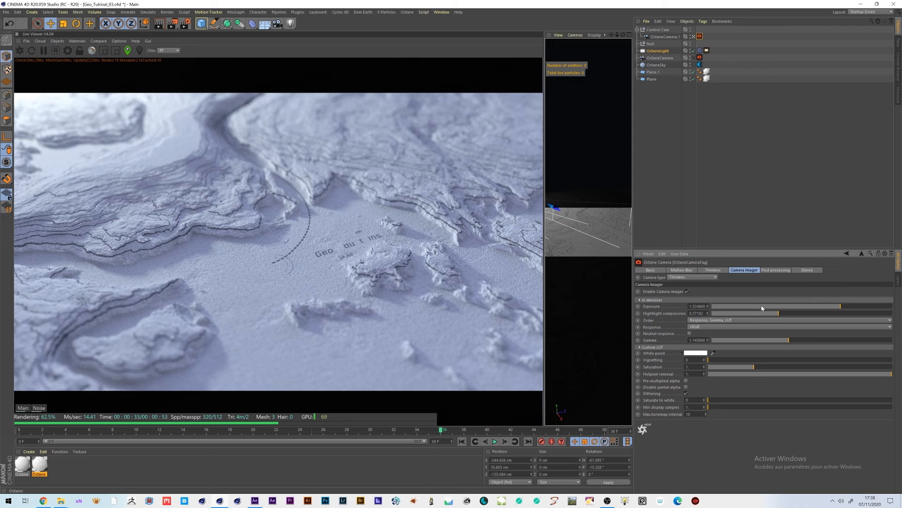
pyautogui.moveTo(778, 313)
pyautogui.mouseDown()
pyautogui.moveTo(729, 317)
pyautogui.moveTo(810, 318)
pyautogui.moveTo(794, 318)
pyautogui.mouseUp()
# Enlarge the viewport, add a cube and set its size to 20 cm on all three axes.
pyautogui.moveTo(543, 233); pyautogui.dragTo(415, 237)
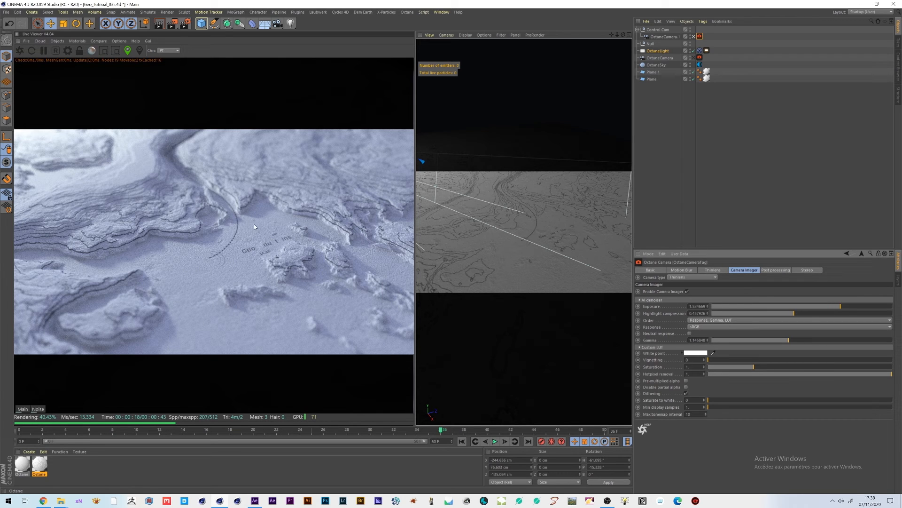
pyautogui.click(202, 24)
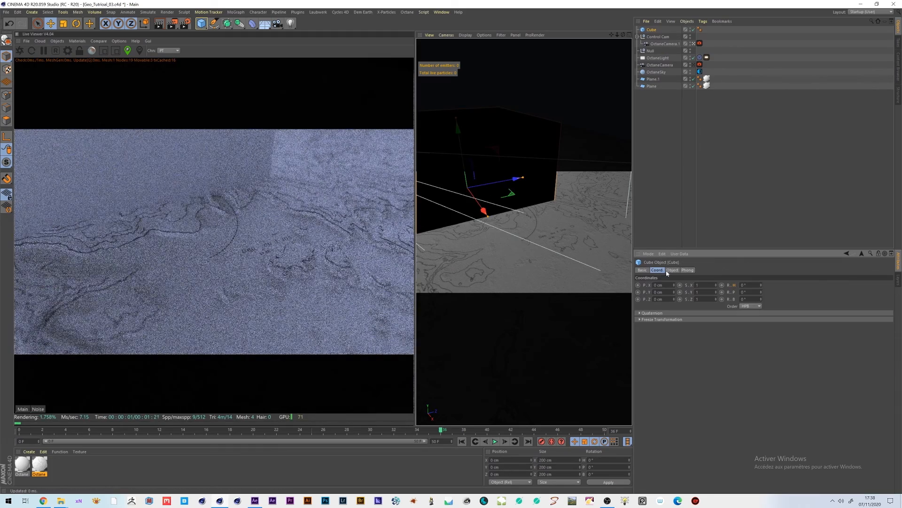
pyautogui.click(673, 270)
pyautogui.moveTo(673, 284); pyautogui.dragTo(629, 280)
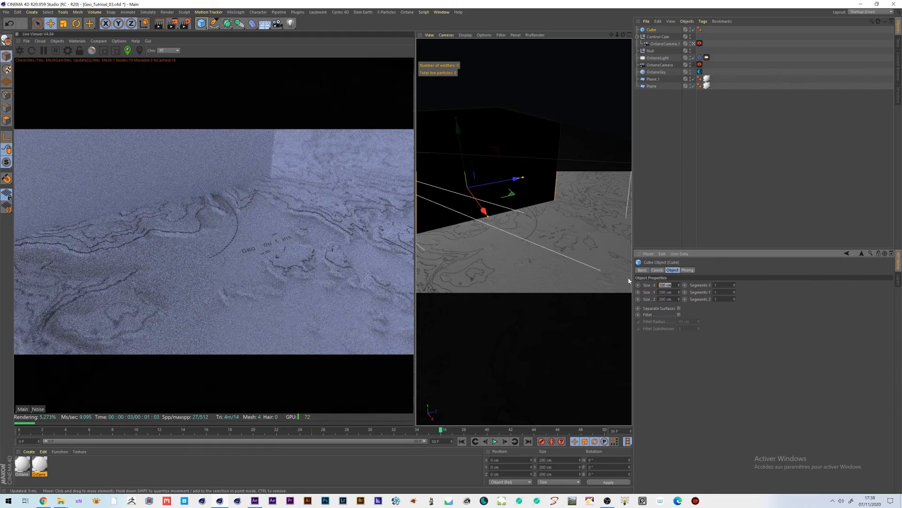
pyautogui.write('20')
pyautogui.press('Tab')
pyautogui.write('20')
pyautogui.press('Tab')
pyautogui.write('20')
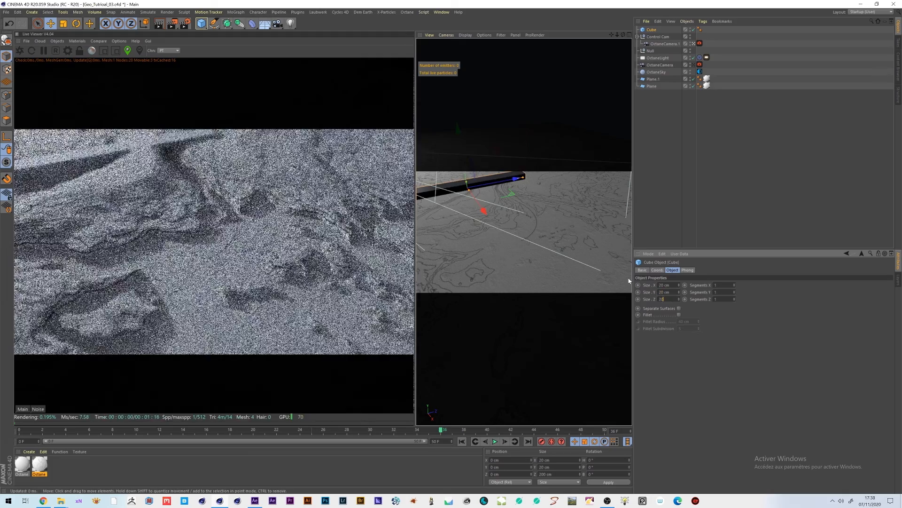
pyautogui.press('Return')
# Move the cube to about X 157 cm and Y 10 cm on the terrain, preview its shadow and delete it.
pyautogui.moveTo(484, 211); pyautogui.dragTo(547, 287)
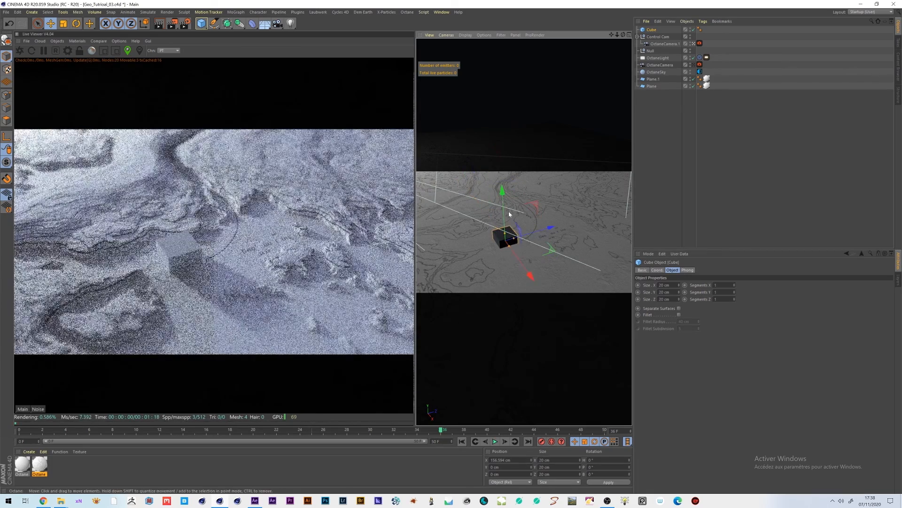
pyautogui.moveTo(508, 215); pyautogui.dragTo(507, 207)
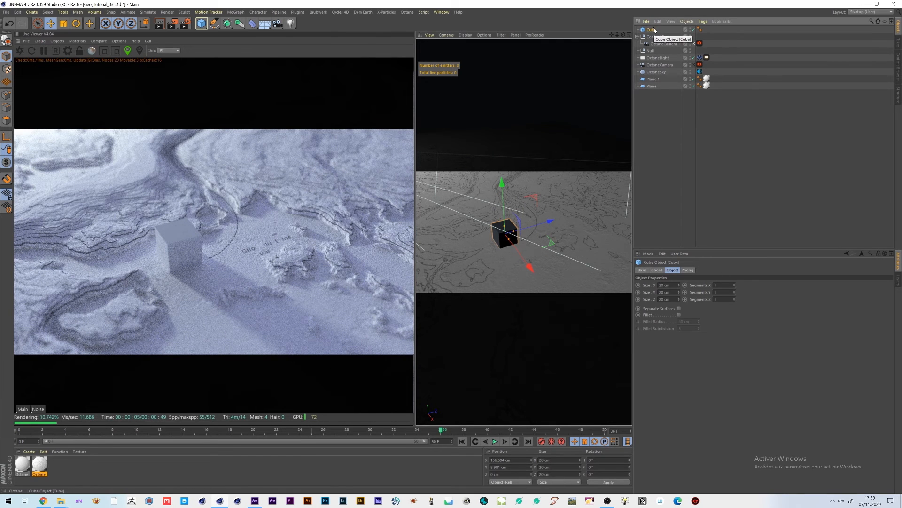
pyautogui.press('Delete')
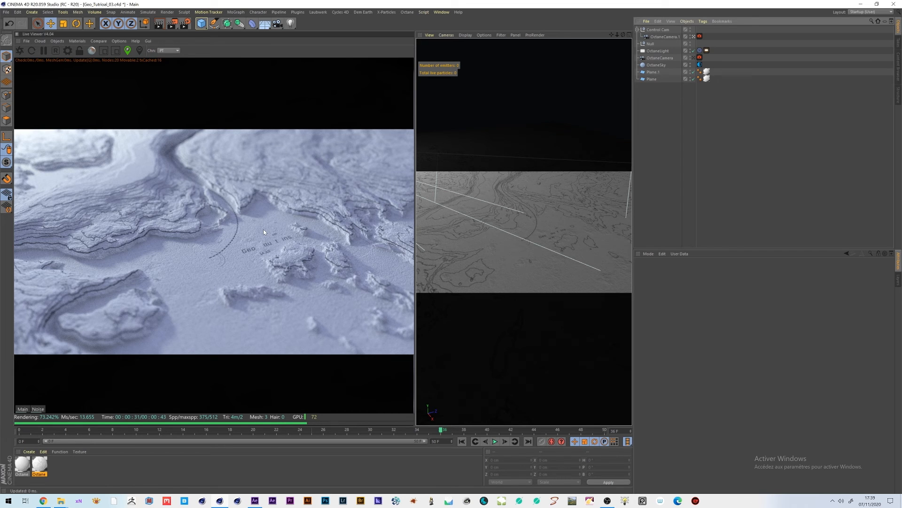
# Examine the render settings' save options, including those for the compositing project file, and close the settings.
pyautogui.hotkey('ctrl', 'b')
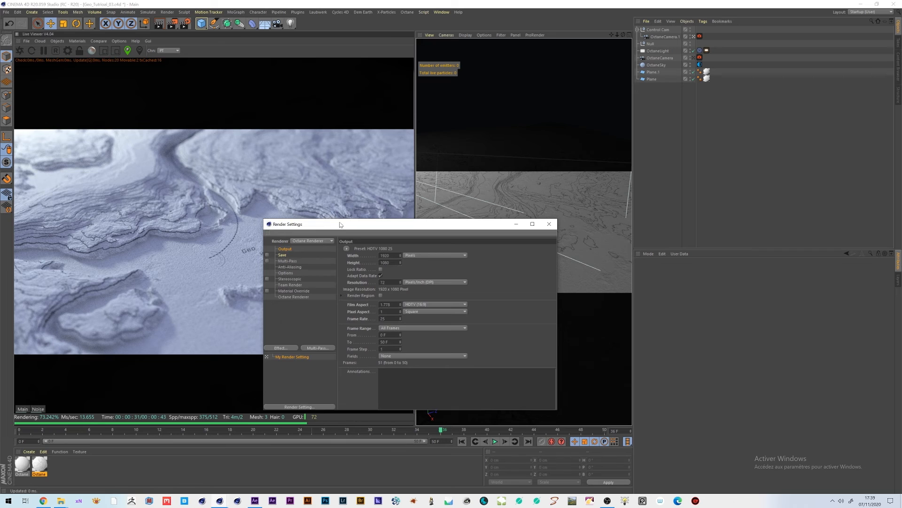
pyautogui.moveTo(340, 225); pyautogui.dragTo(368, 175)
pyautogui.click(310, 205)
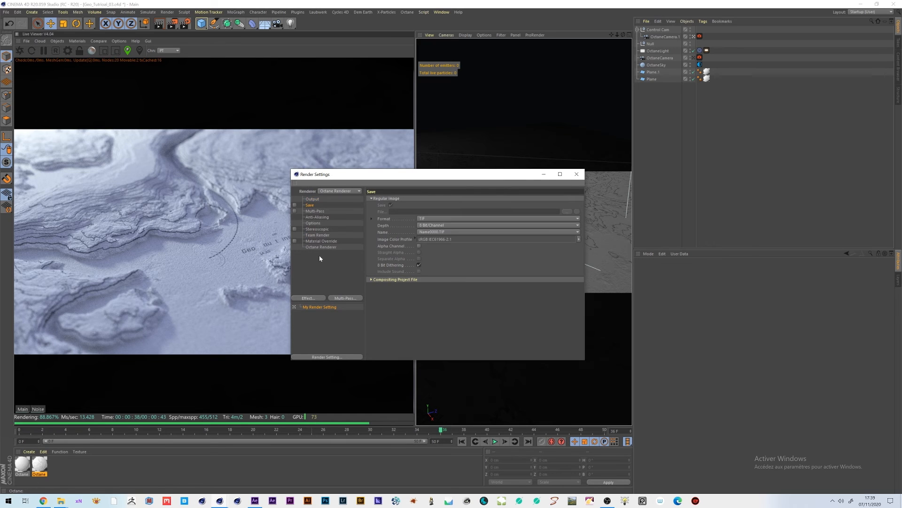
pyautogui.click(371, 281)
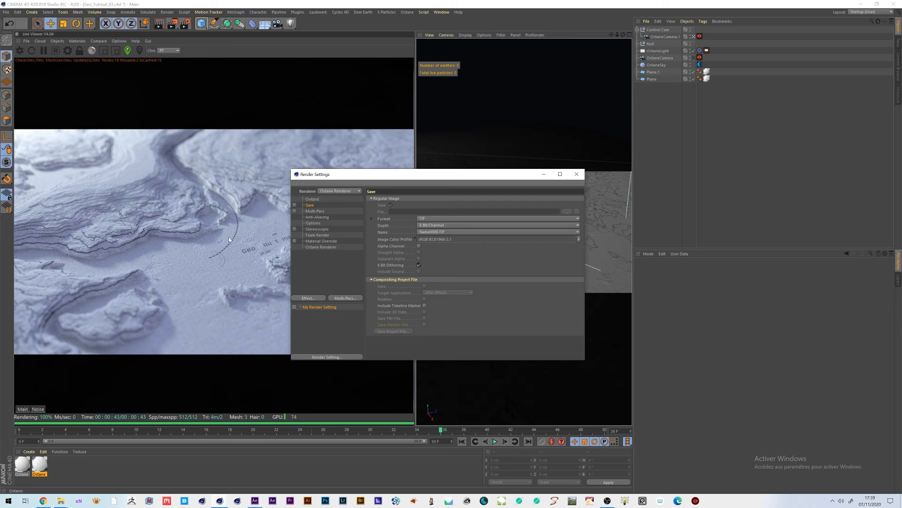
pyautogui.click(577, 174)
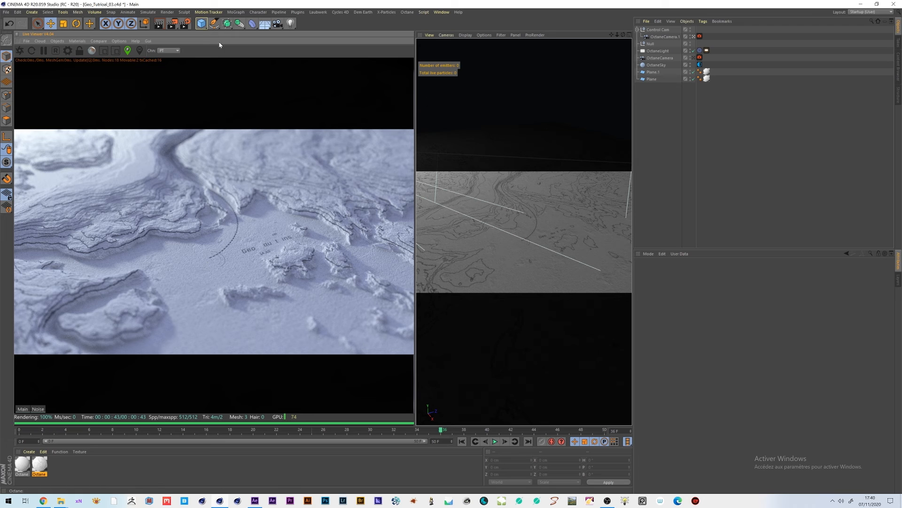
# Add a Null object and place it on the terrain at about X 164 cm, Y 0 cm, Z 56.6 cm.
pyautogui.moveTo(202, 28); pyautogui.dragTo(228, 34)
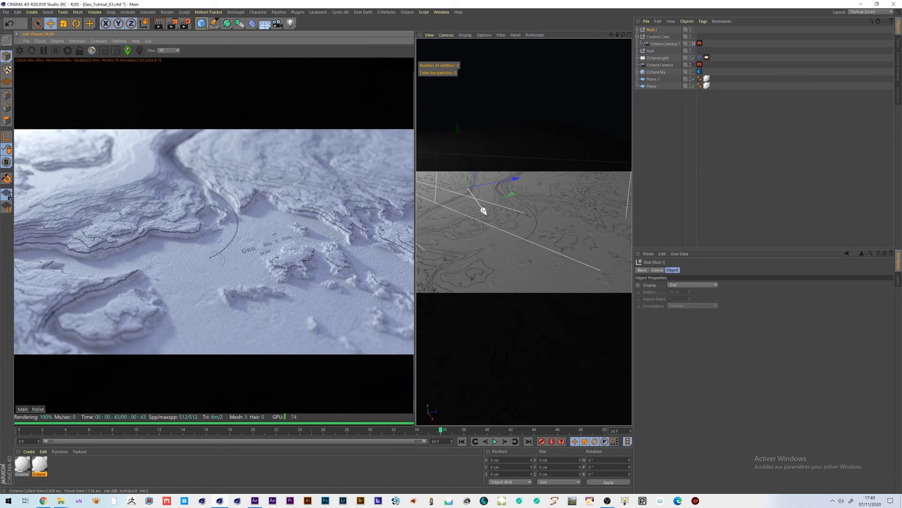
pyautogui.moveTo(487, 216); pyautogui.dragTo(539, 283)
pyautogui.moveTo(531, 246); pyautogui.dragTo(573, 237)
pyautogui.moveTo(590, 271); pyautogui.dragTo(570, 227)
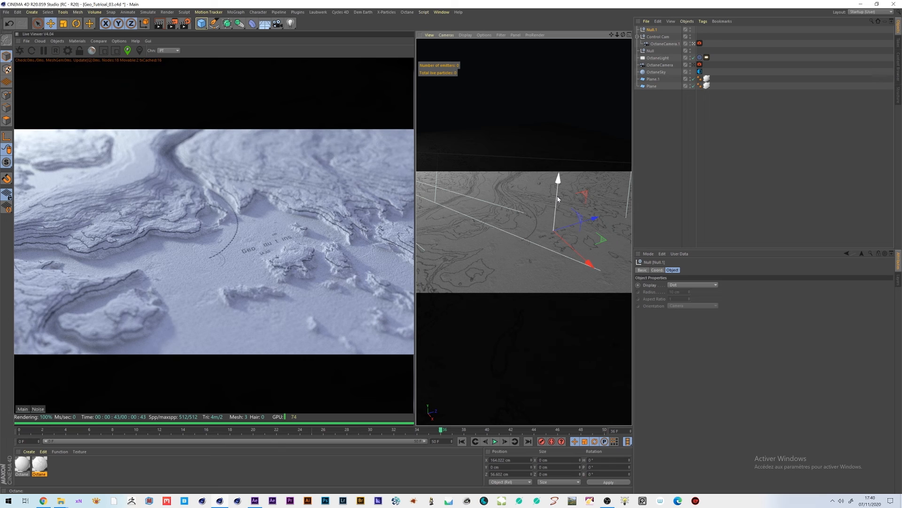
pyautogui.moveTo(558, 199)
pyautogui.mouseDown()
pyautogui.moveTo(559, 173)
pyautogui.moveTo(559, 182)
pyautogui.mouseUp()
pyautogui.hotkey('ctrl', 'z')
# View the terrain and its environment from other angles outside the camera, and return to the OctaneCamera.1 view.
pyautogui.click(694, 43)
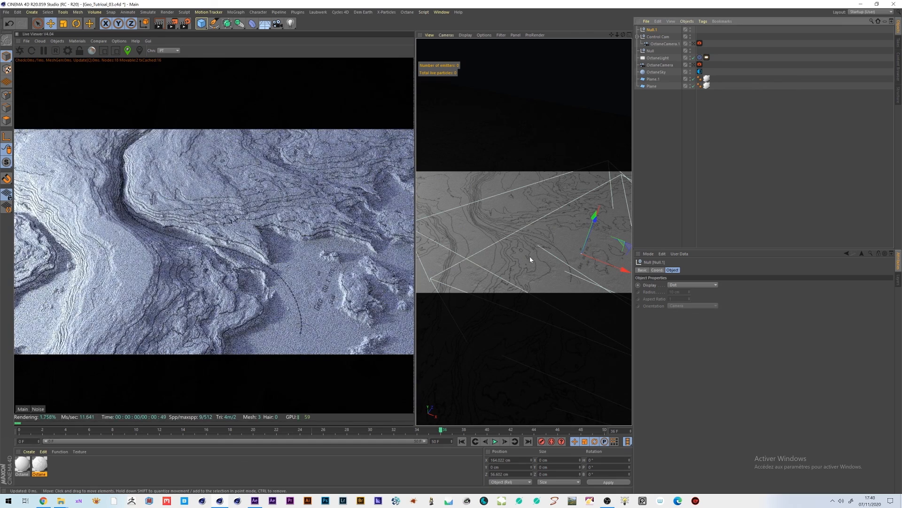
pyautogui.moveTo(295, 274); pyautogui.dragTo(293, 221)
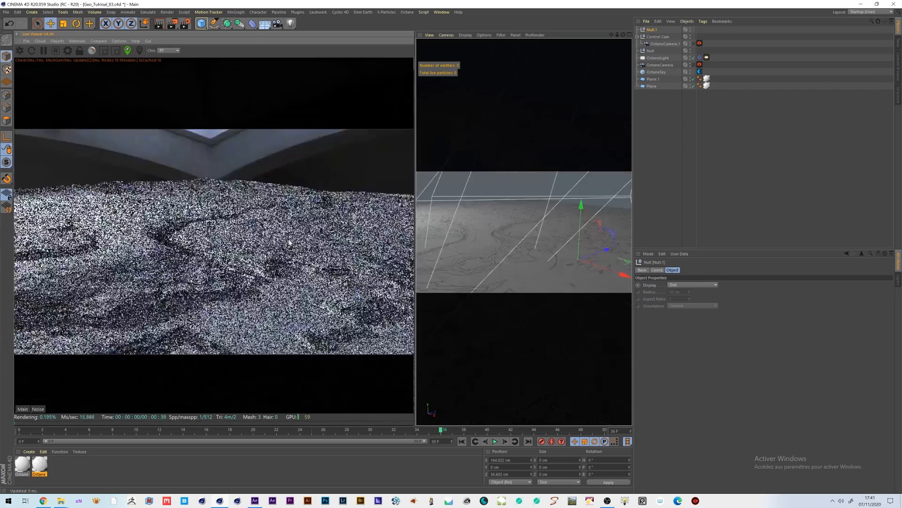
pyautogui.moveTo(552, 268)
pyautogui.keyDown('alt'); pyautogui.mouseDown()
pyautogui.moveTo(546, 262)
pyautogui.moveTo(569, 266)
pyautogui.mouseUp(); pyautogui.keyUp('alt')
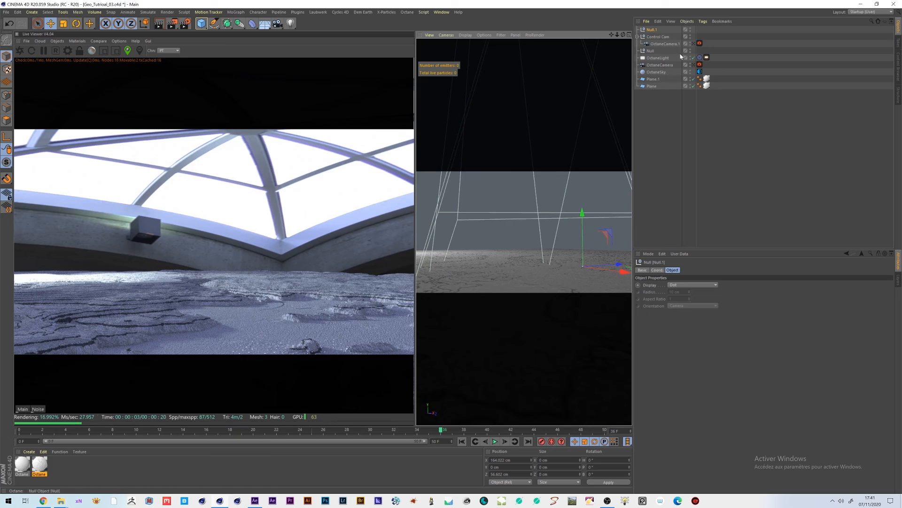
pyautogui.keyDown('alt'); pyautogui.moveTo(604, 123); pyautogui.dragTo(477, 233); pyautogui.keyUp('alt')
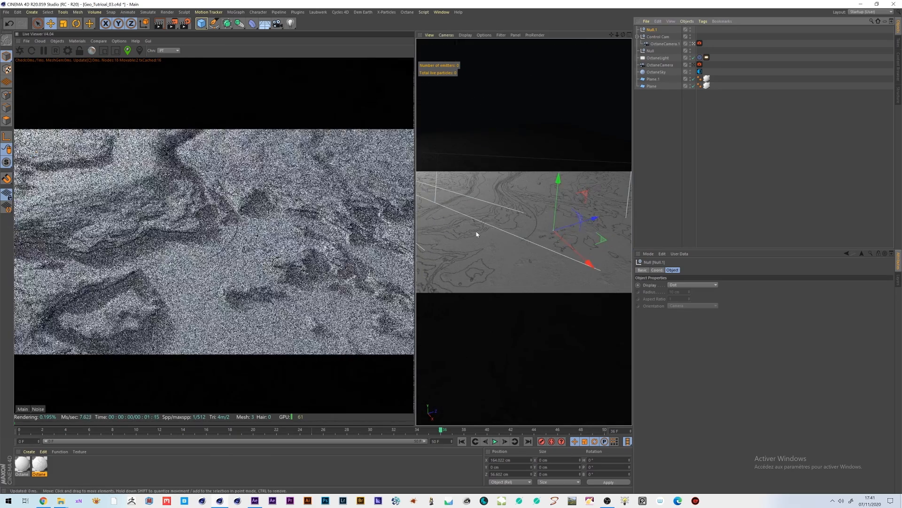
# Add an External Compositing tag to the Null placed on the terrain.
pyautogui.rightClick(647, 32)
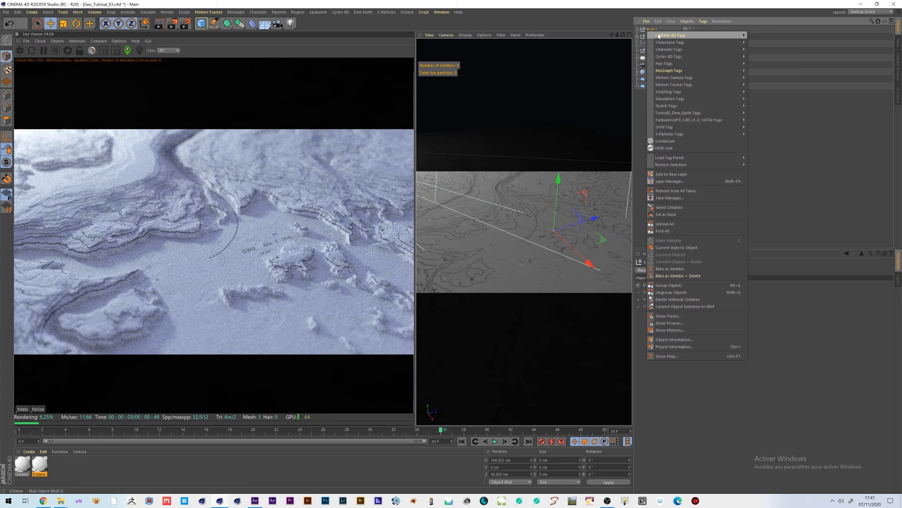
pyautogui.moveTo(664, 36)
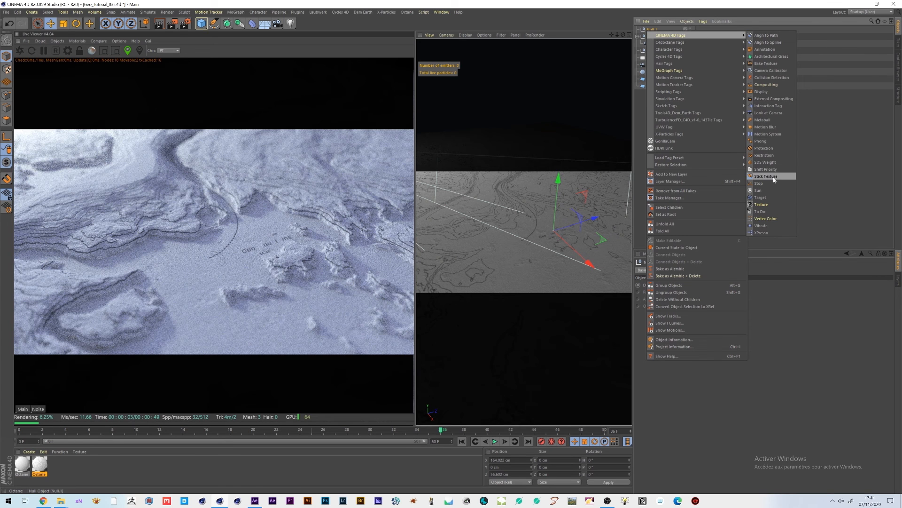
pyautogui.click(765, 99)
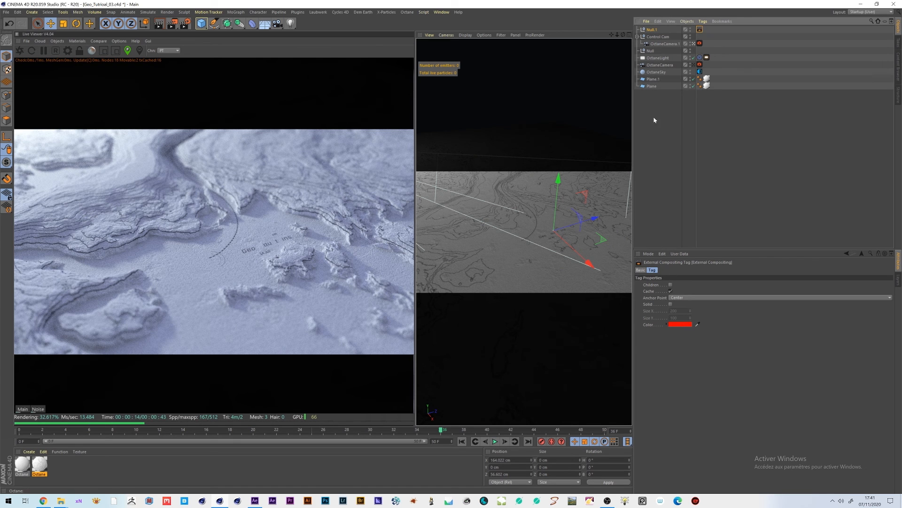
# Duplicate the tagged Null and move the copy across the terrain to about X 140 cm, Z -41 cm.
pyautogui.click(652, 30)
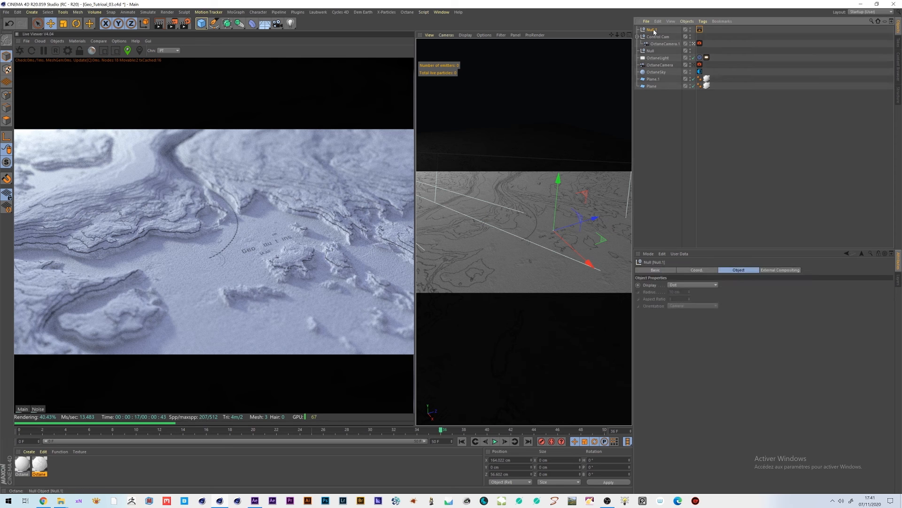
pyautogui.moveTo(654, 31); pyautogui.dragTo(652, 28)
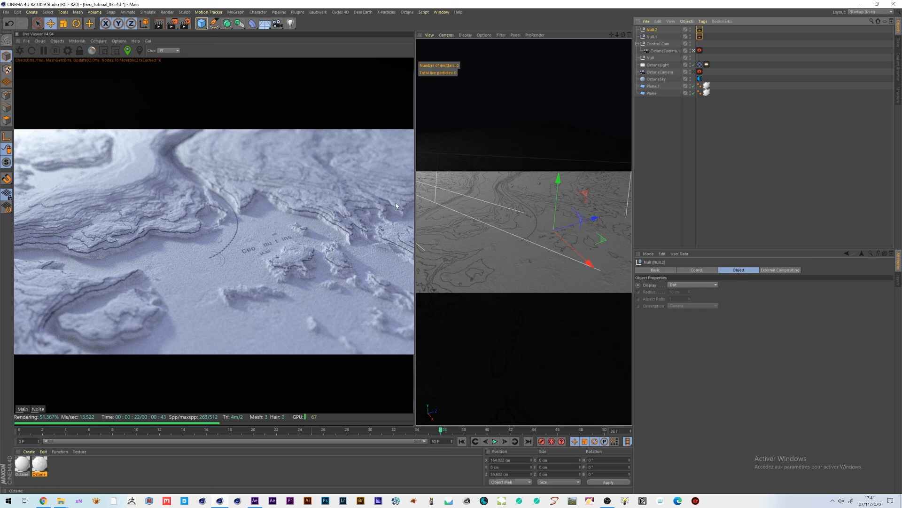
pyautogui.moveTo(589, 221); pyautogui.dragTo(508, 238)
pyautogui.moveTo(476, 271); pyautogui.dragTo(472, 256)
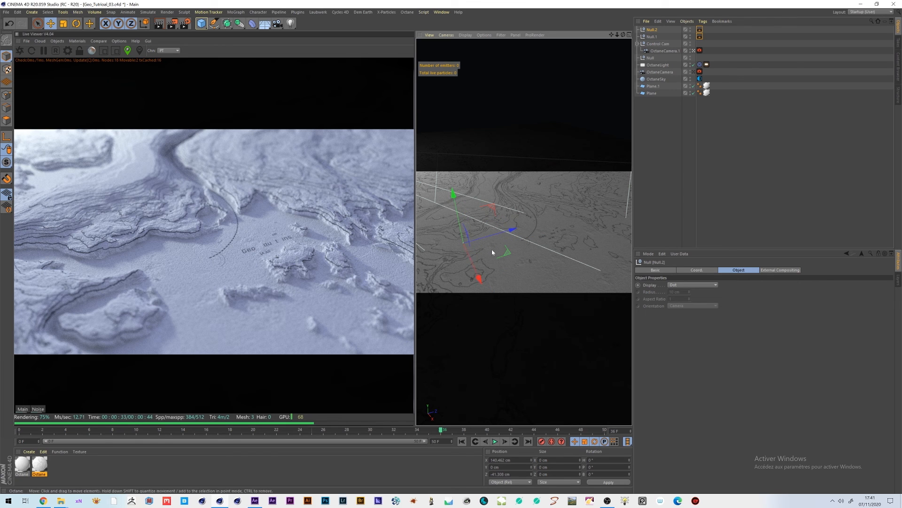
# Duplicate the second tagged Null, move the new copy to about X 228 cm, Z 4 cm, and deselect it.
pyautogui.keyDown('ctrl'); pyautogui.moveTo(649, 30); pyautogui.dragTo(650, 27); pyautogui.keyUp('ctrl')
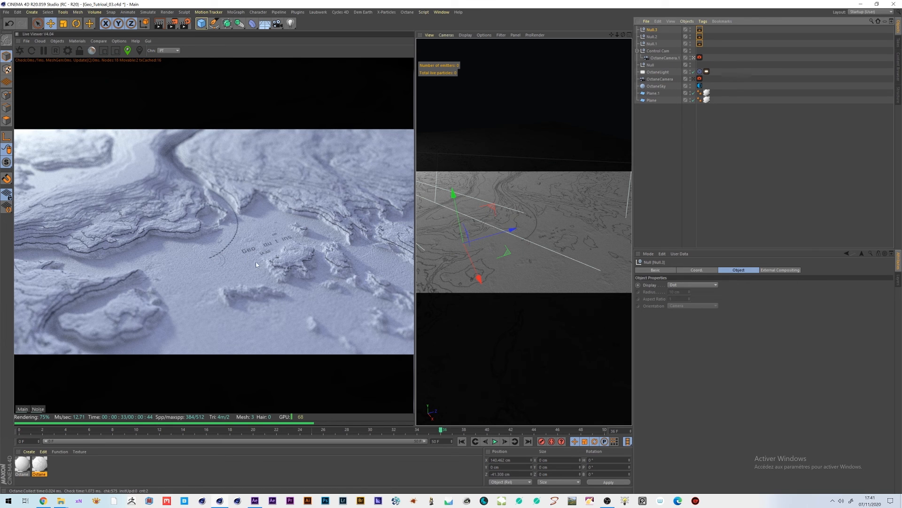
pyautogui.moveTo(491, 234); pyautogui.dragTo(559, 220)
pyautogui.moveTo(577, 251); pyautogui.dragTo(625, 292)
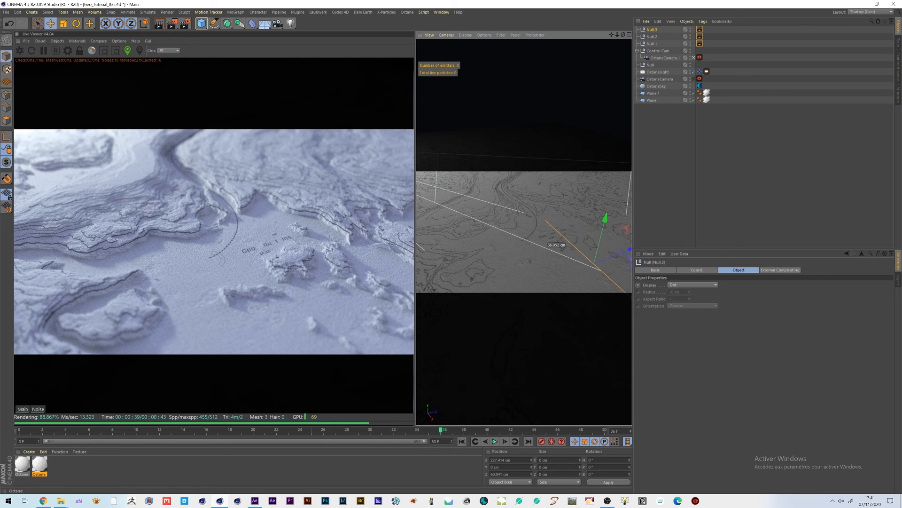
pyautogui.moveTo(625, 256); pyautogui.dragTo(568, 270)
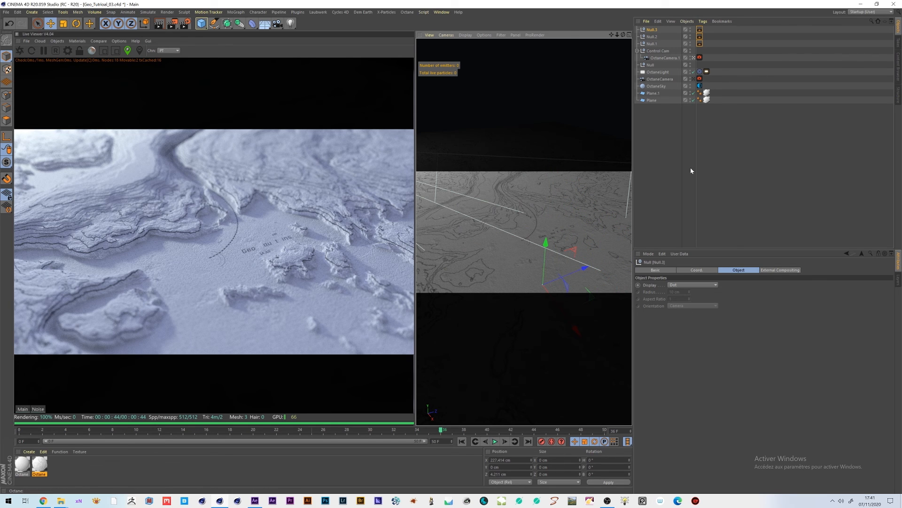
pyautogui.click(672, 183)
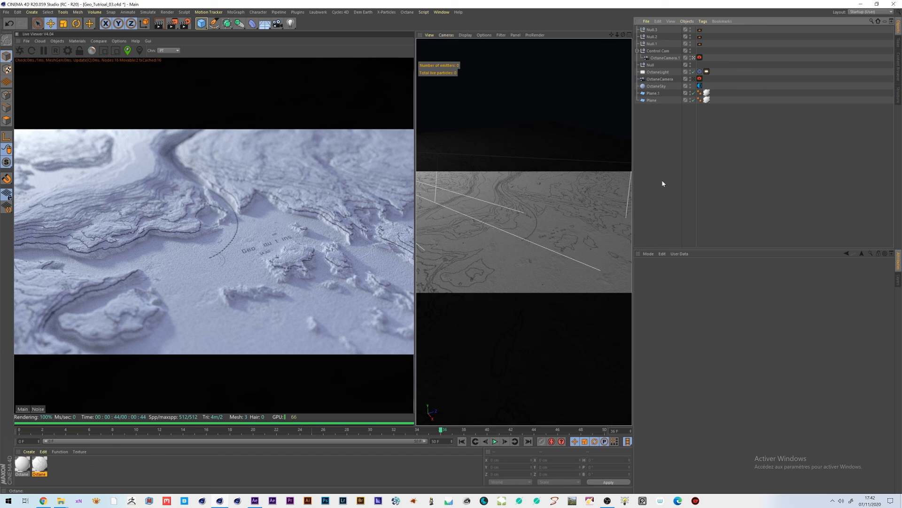
# Enable saving of the regular image in the render settings and set its format to JPG.
pyautogui.hotkey('ctrl', 'b')
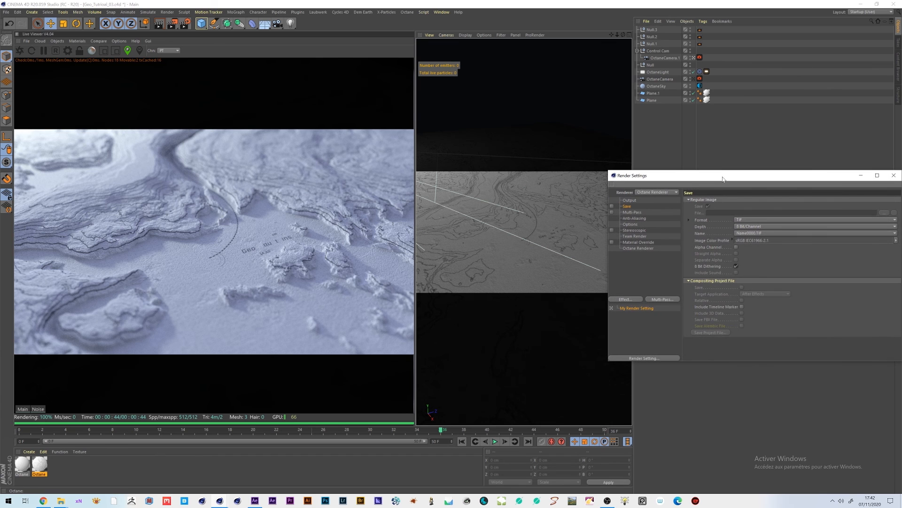
pyautogui.moveTo(728, 171); pyautogui.dragTo(581, 172)
pyautogui.click(467, 202)
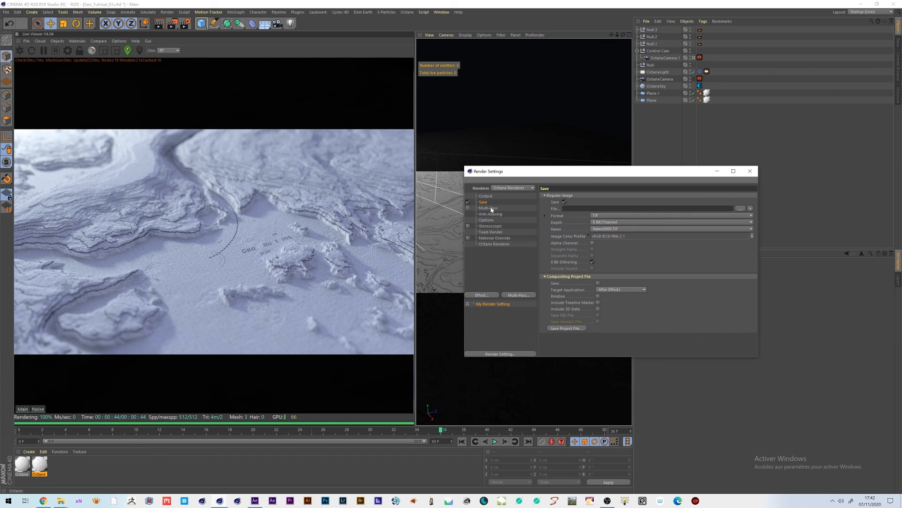
pyautogui.click(604, 216)
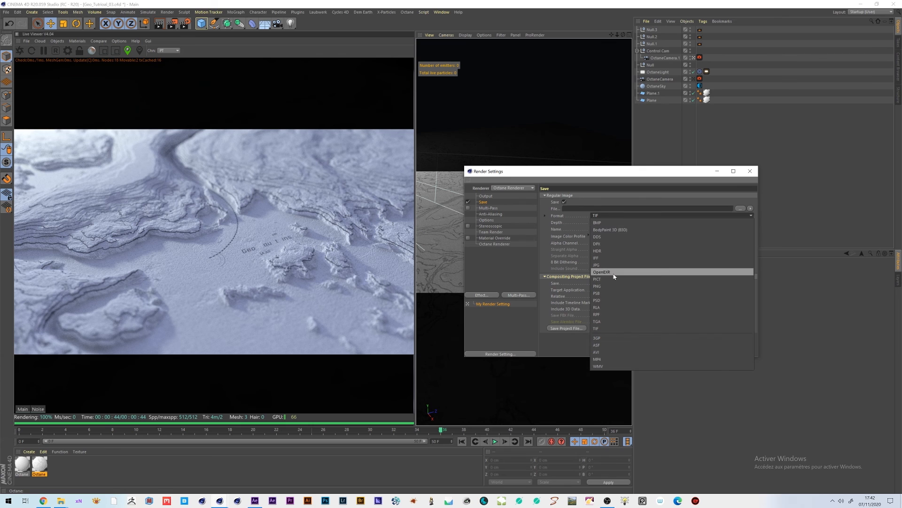
pyautogui.click(611, 269)
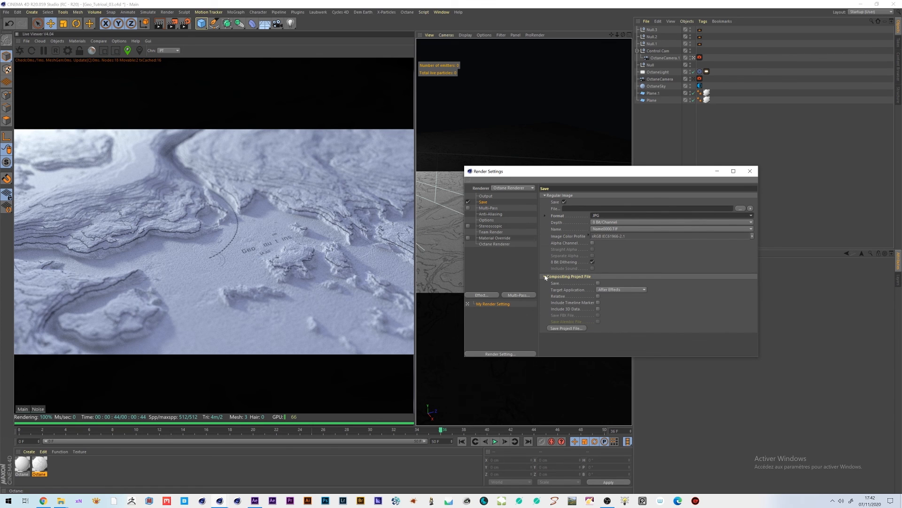
# Browse for the image output location and create a folder named Geo_Render inside TUTORIAL_GEO_MAPS\EXPORT.
pyautogui.click(740, 208)
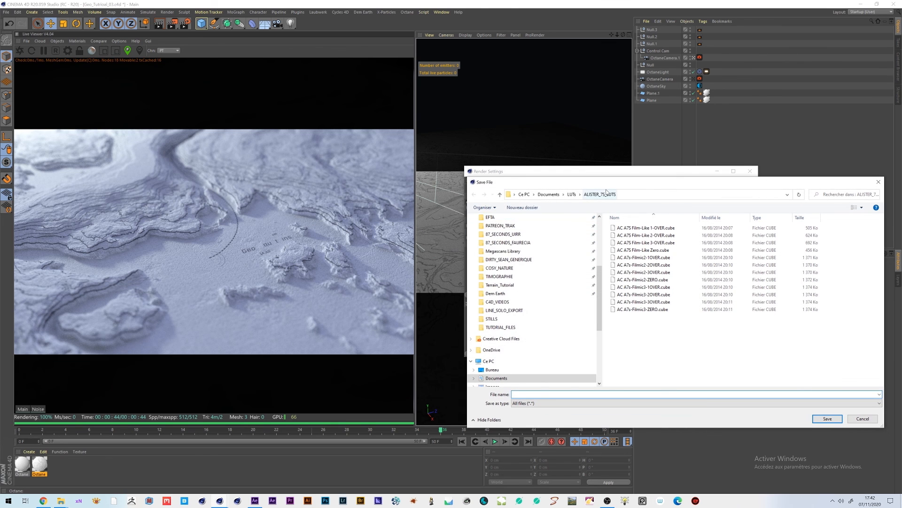
pyautogui.scroll(5, 512, 270)
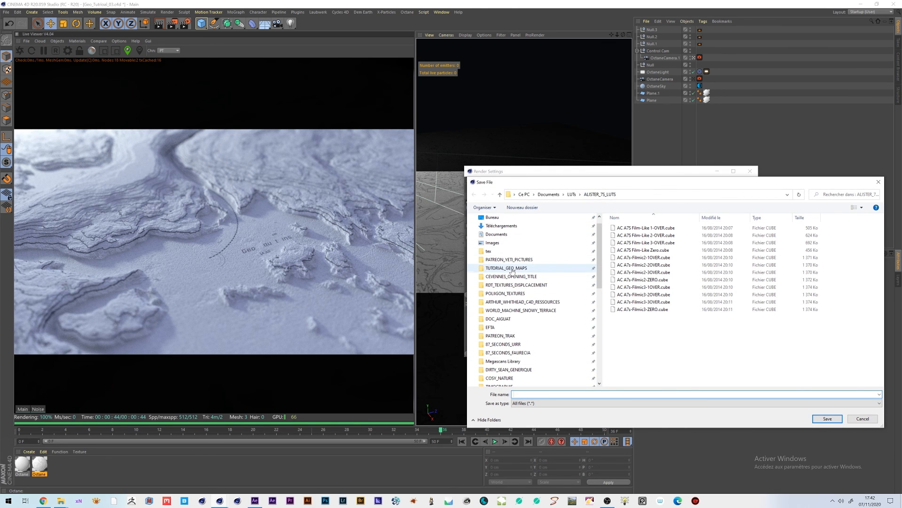
pyautogui.click(512, 271)
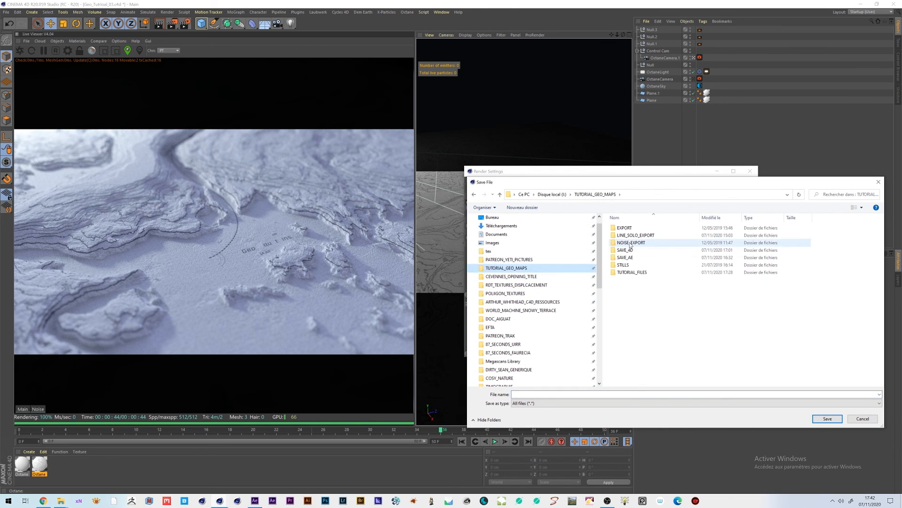
pyautogui.doubleClick(624, 229)
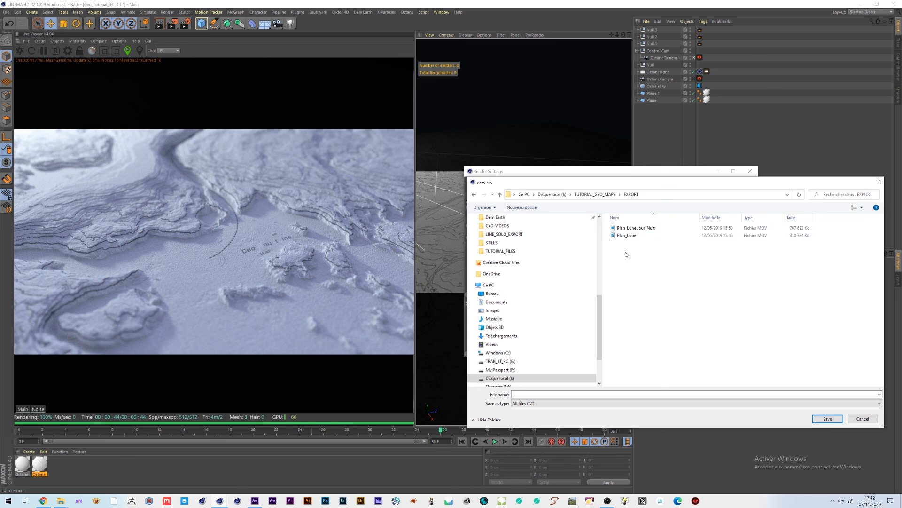
pyautogui.rightClick(622, 258)
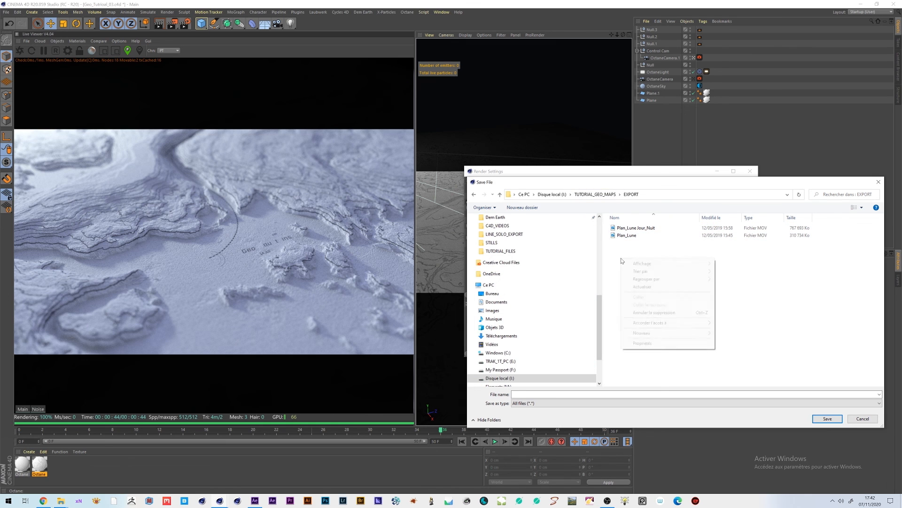
pyautogui.moveTo(645, 338)
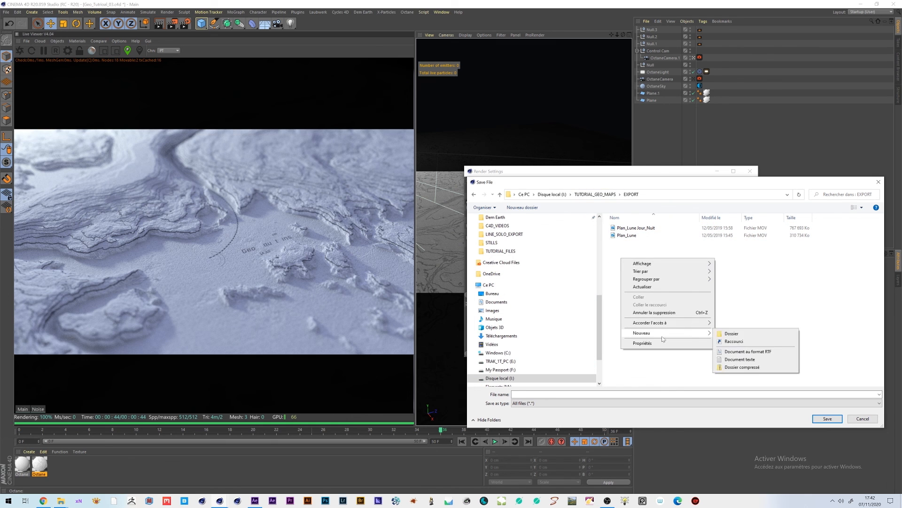
pyautogui.click(726, 335)
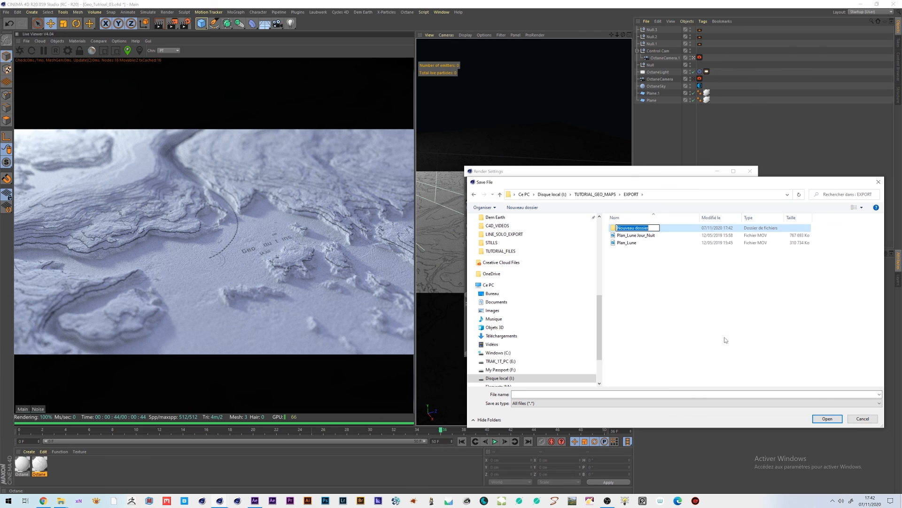
pyautogui.write('Geo_Render')
pyautogui.press('Return')
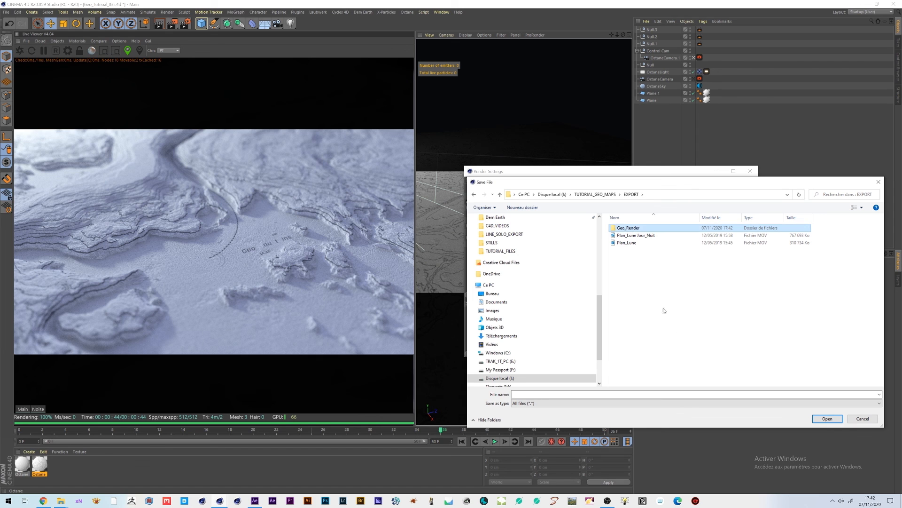
# Set the render output file to geo_render inside the Geo_Render folder.
pyautogui.doubleClick(630, 228)
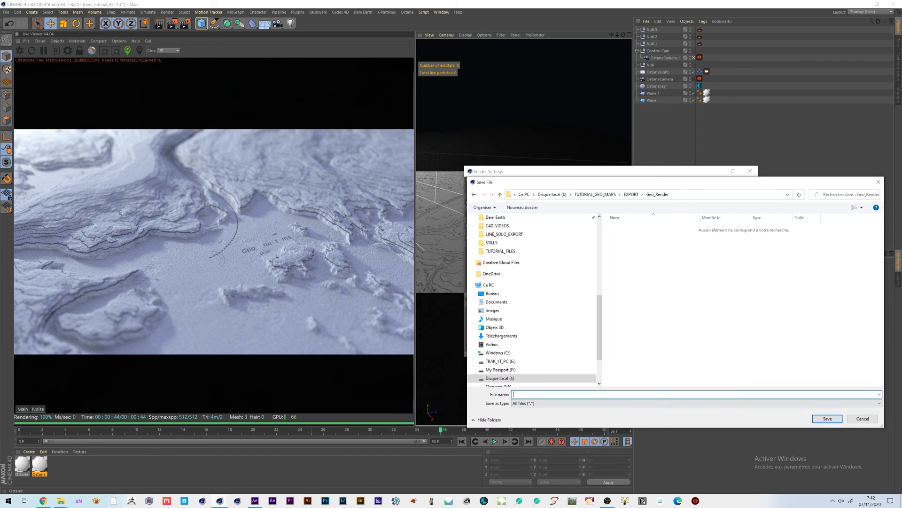
pyautogui.write('geo_rende')
pyautogui.press('Return')
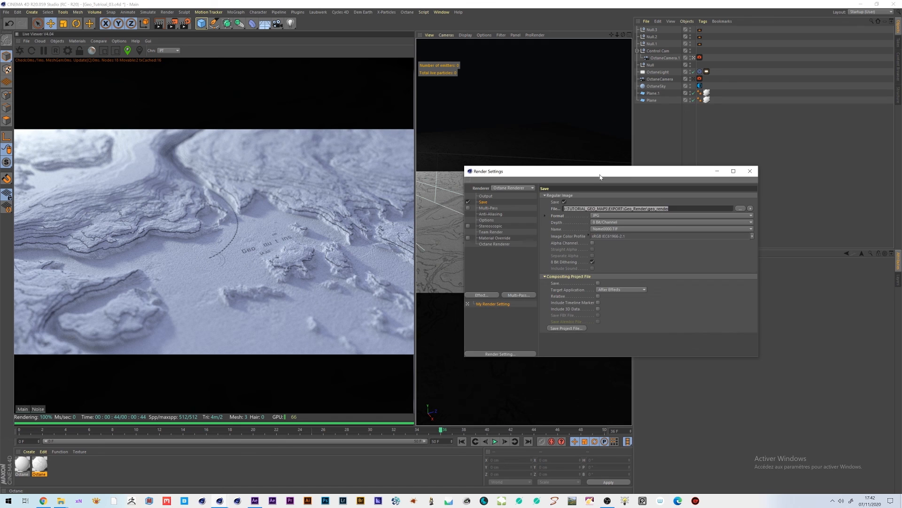
# Enable an After Effects compositing project file with Relative, timeline markers and 3D data, and save it in SAVE_4D as Geo_Tutrioal_03.
pyautogui.moveTo(600, 176); pyautogui.dragTo(596, 111)
pyautogui.click(608, 204)
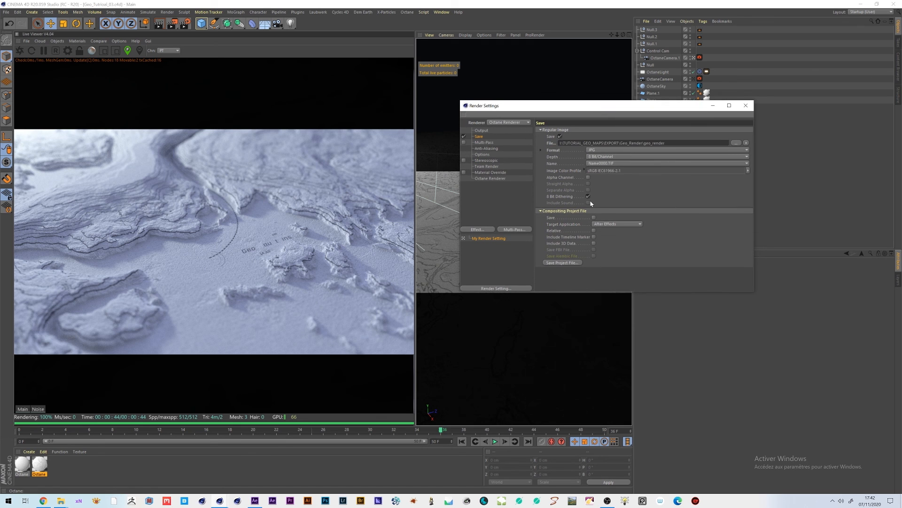
pyautogui.click(481, 131)
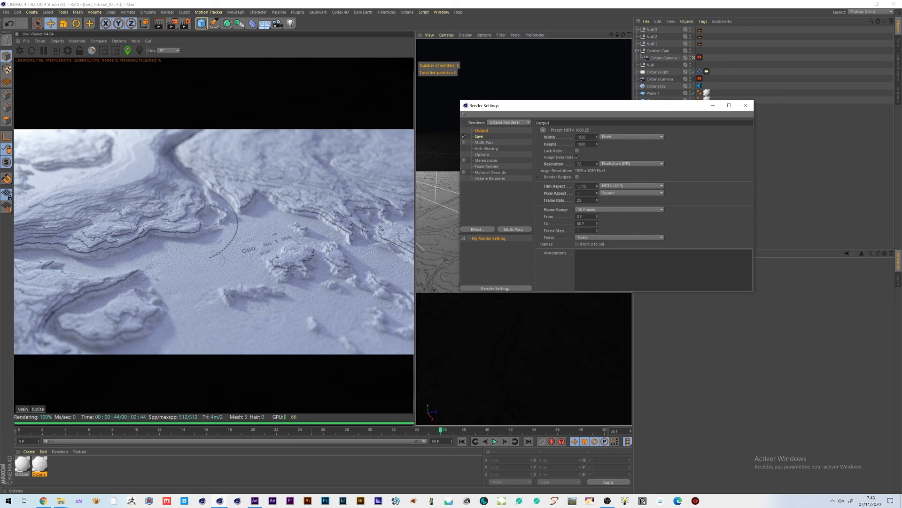
pyautogui.click(479, 136)
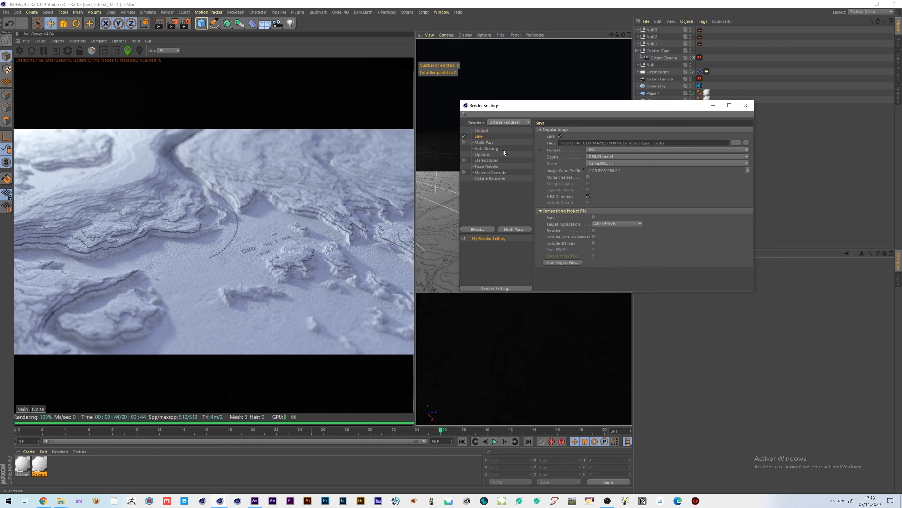
pyautogui.click(594, 218)
pyautogui.click(594, 231)
pyautogui.click(567, 265)
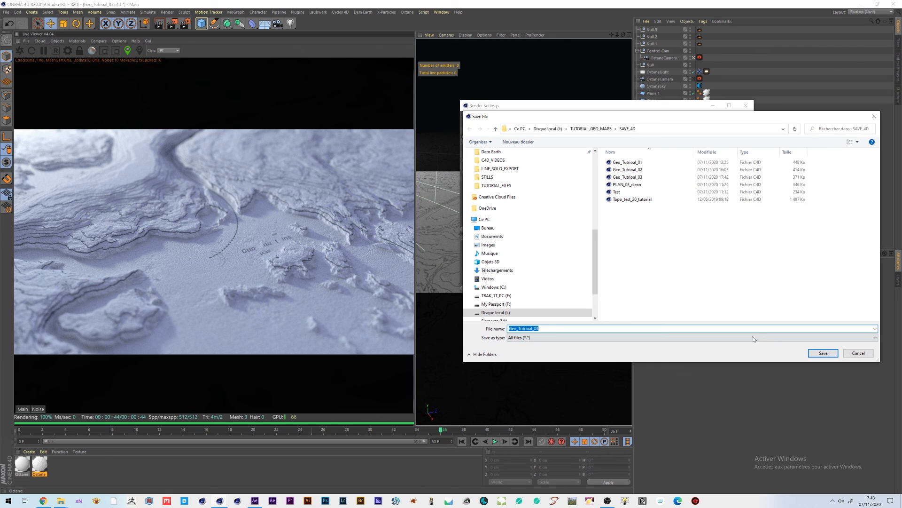
pyautogui.click(819, 352)
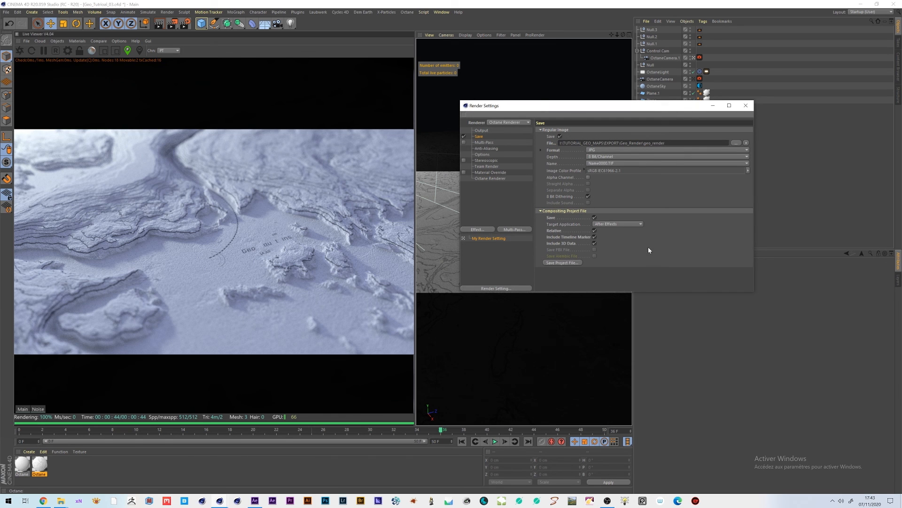
# Check the SAVE_4D folder in File Explorer for the exported compositing file, then return to Cinema 4D and close the render settings.
pyautogui.moveTo(61, 500)
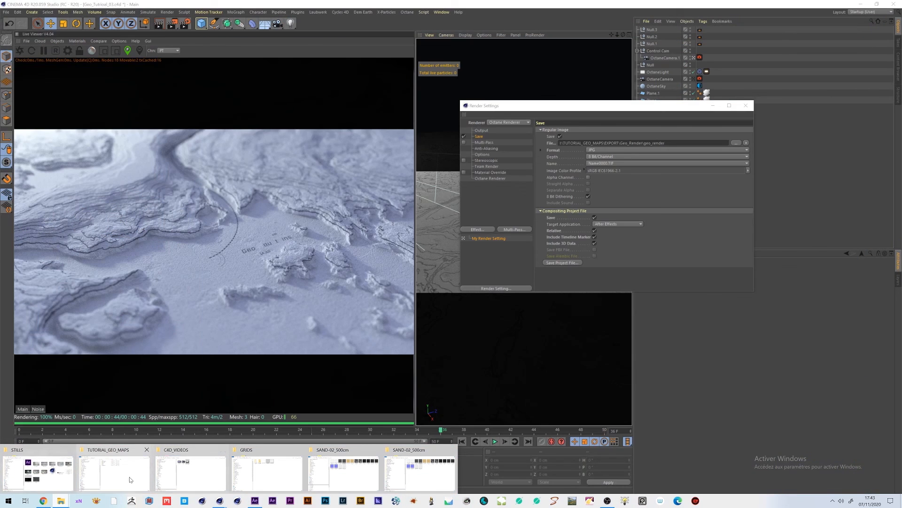
pyautogui.click(113, 470)
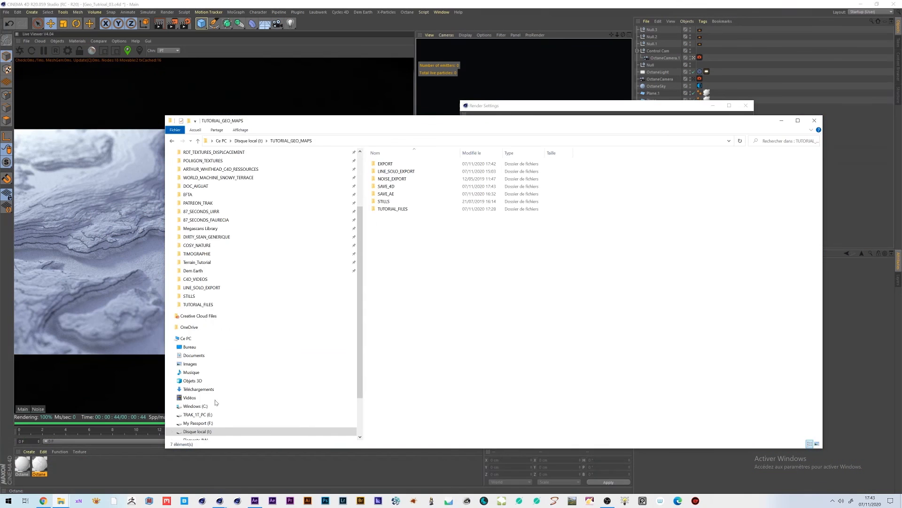
pyautogui.doubleClick(386, 186)
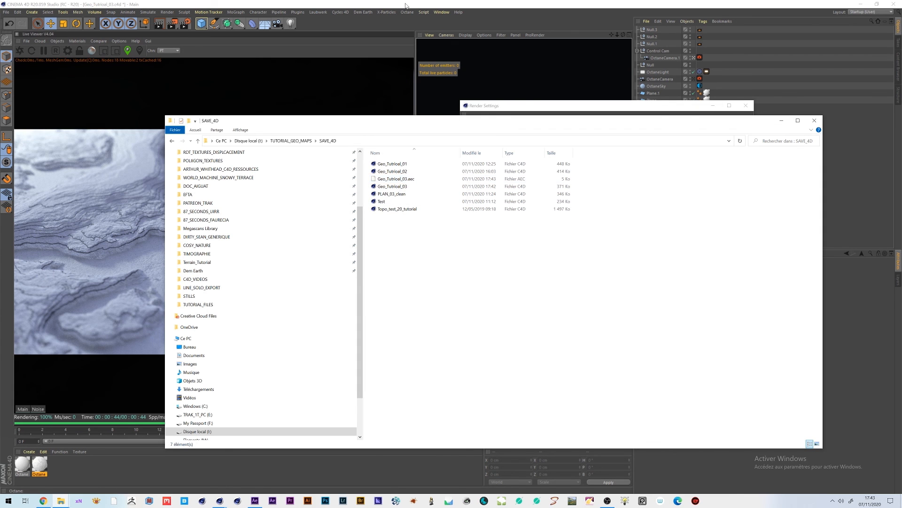
pyautogui.click(389, 34)
pyautogui.click(468, 122)
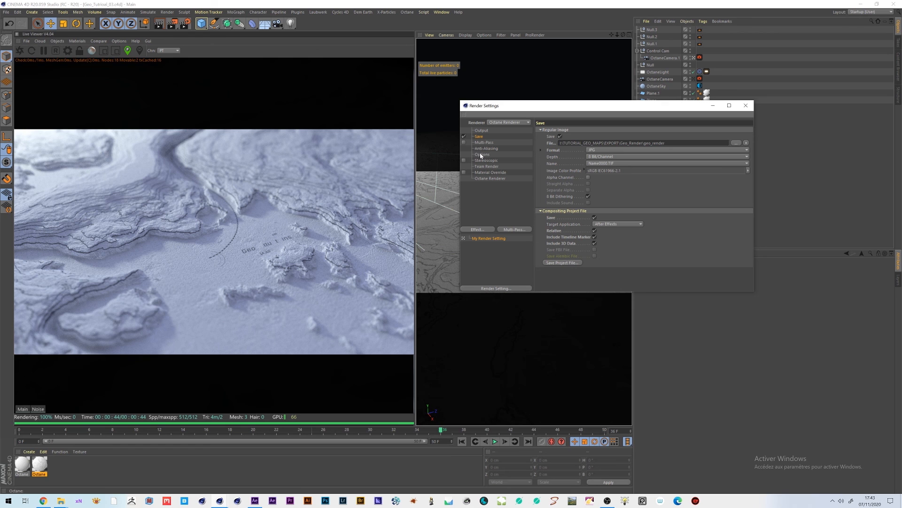
pyautogui.click(746, 106)
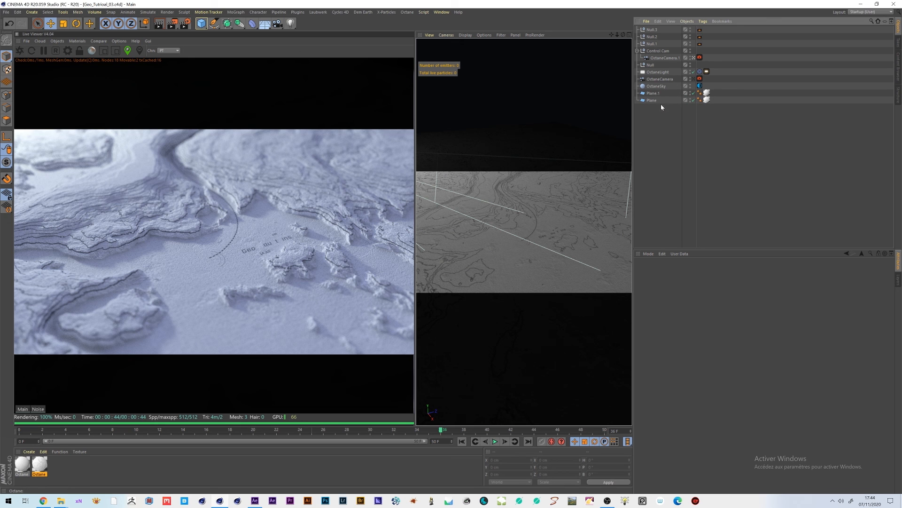
# Pause the Octane Live Viewer render, review the render settings' save options once more and close them.
pyautogui.click(44, 50)
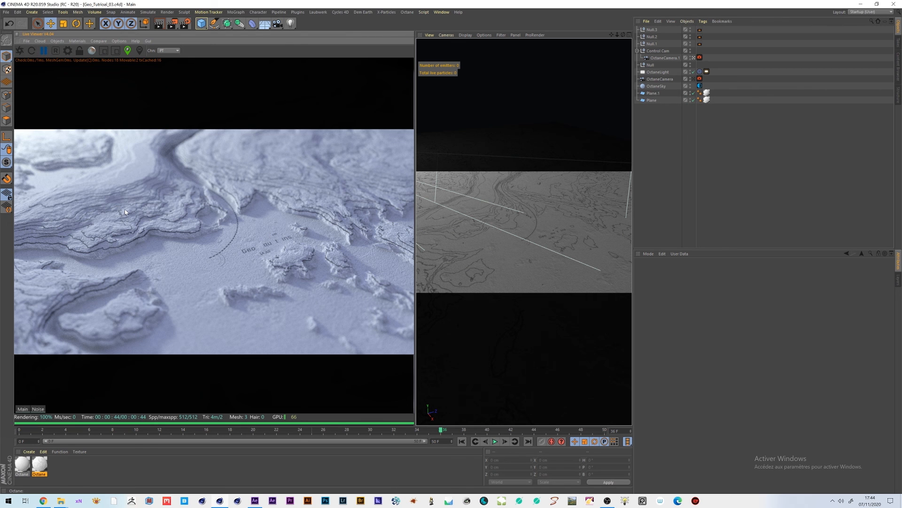
pyautogui.hotkey('ctrl', 'b')
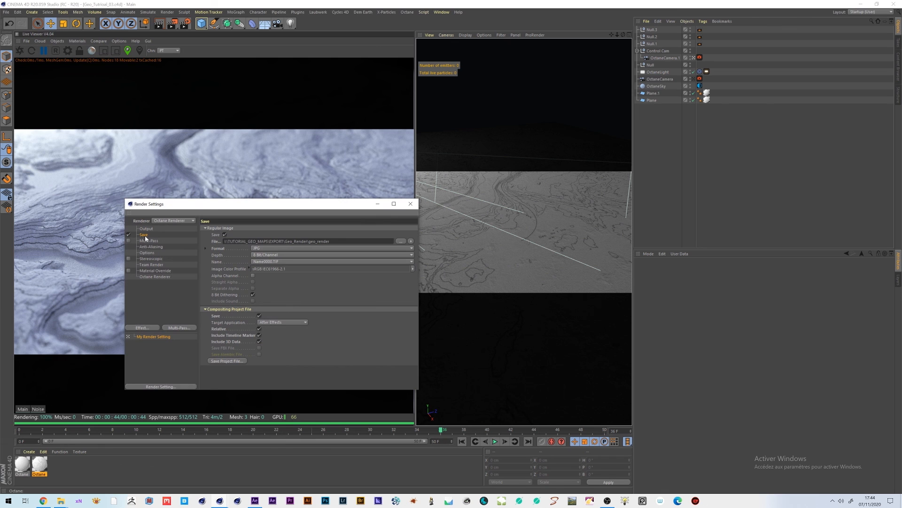
pyautogui.moveTo(172, 207); pyautogui.dragTo(188, 199)
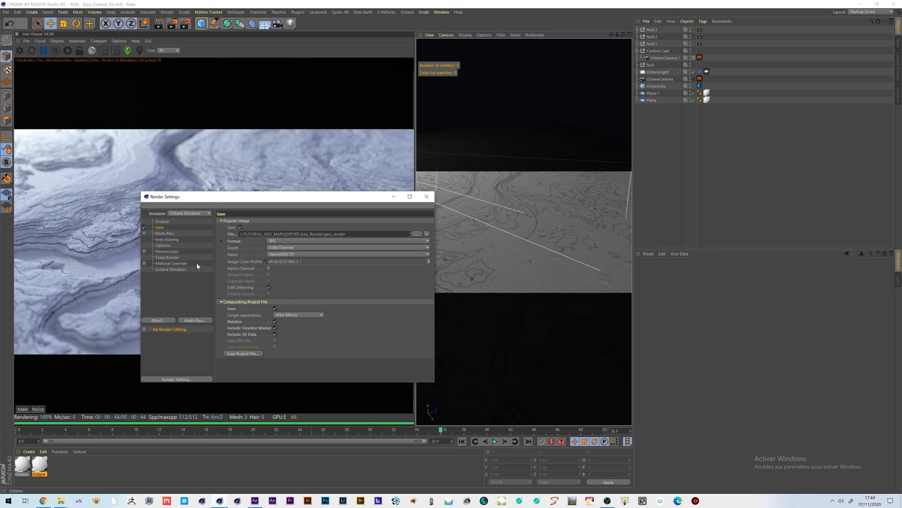
pyautogui.moveTo(261, 200); pyautogui.dragTo(472, 173)
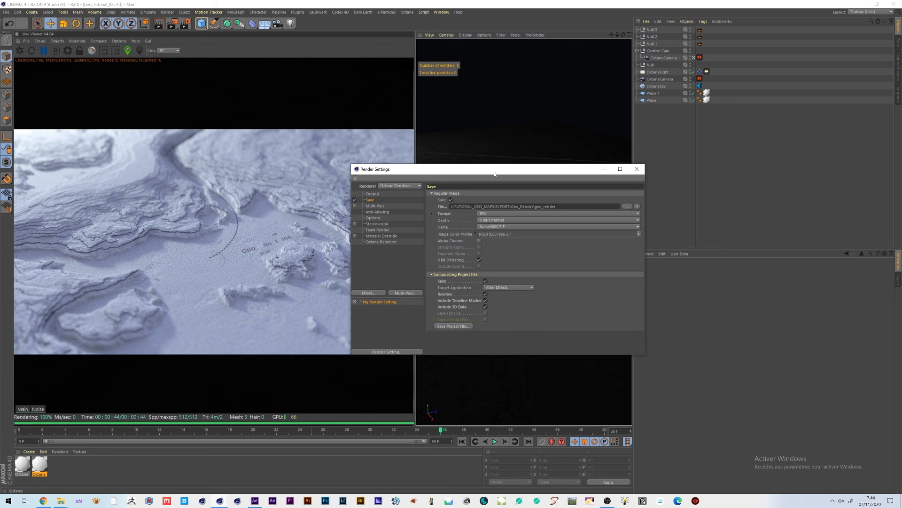
pyautogui.moveTo(493, 172); pyautogui.dragTo(499, 130)
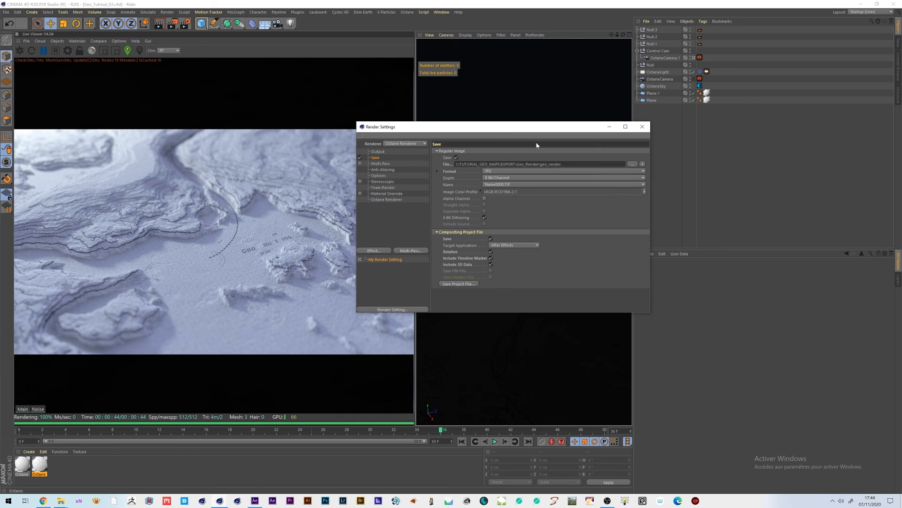
pyautogui.click(644, 127)
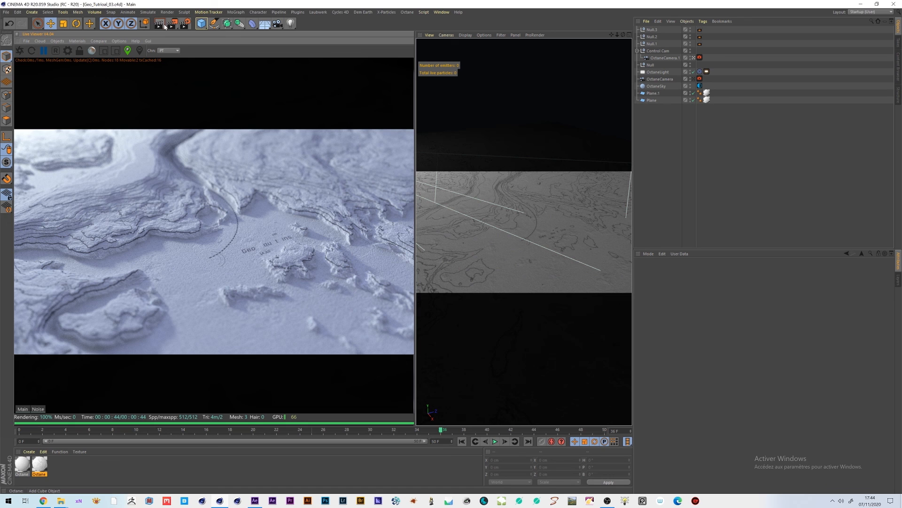